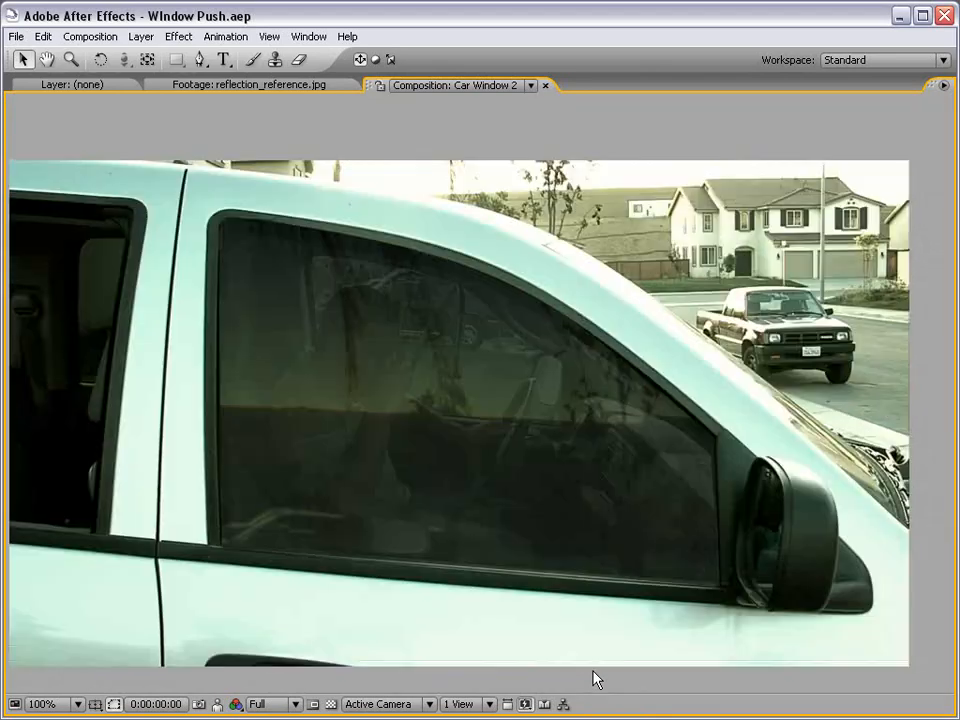
Step: Review the finished Car Window 2 composite over its full duration and compare it with the original Car Window.mov footage
key("grave")
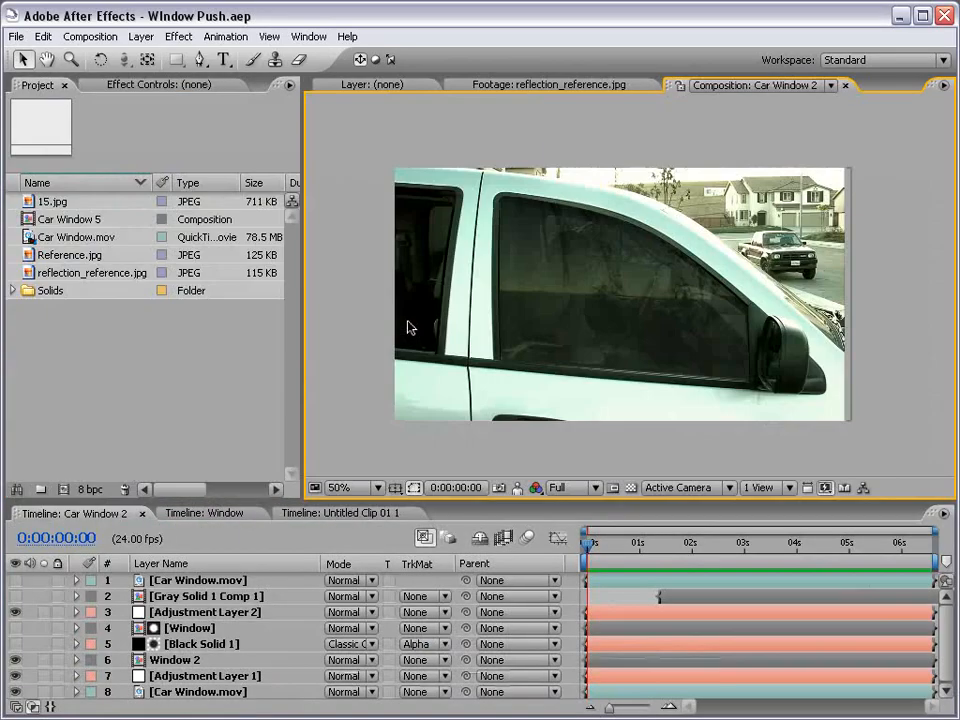
left_click_drag(590, 543, 932, 557)
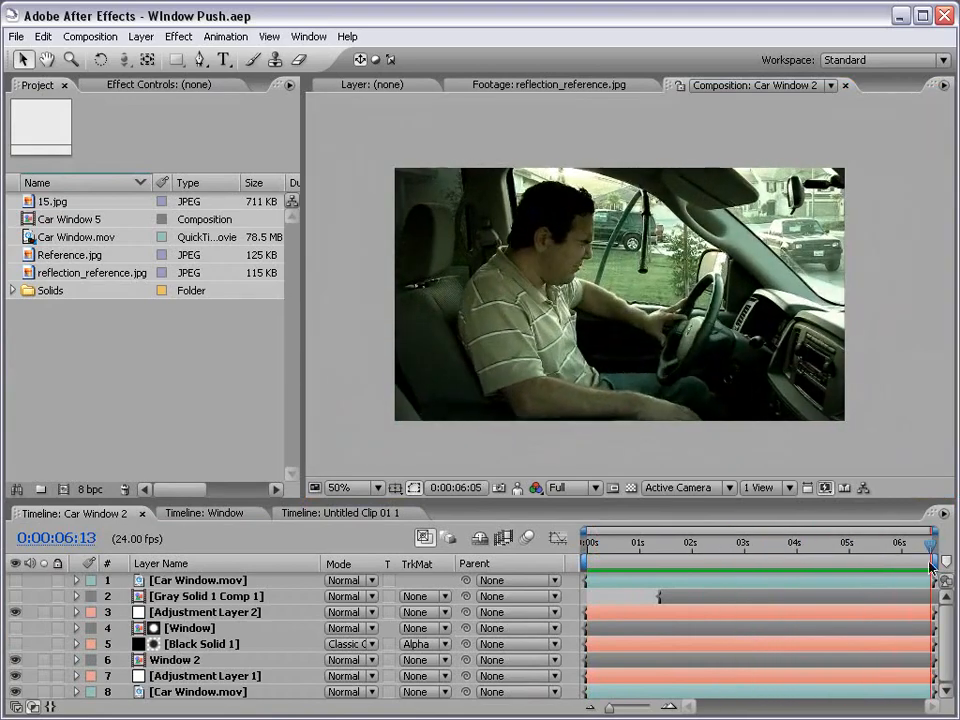
key("grave")
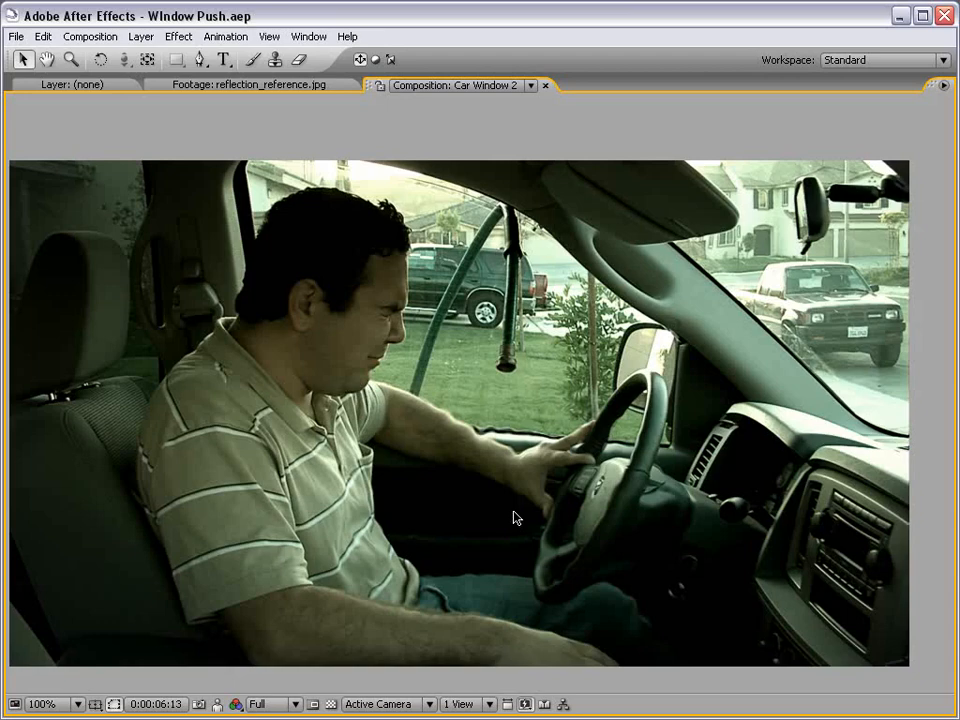
key("comma")
key("grave")
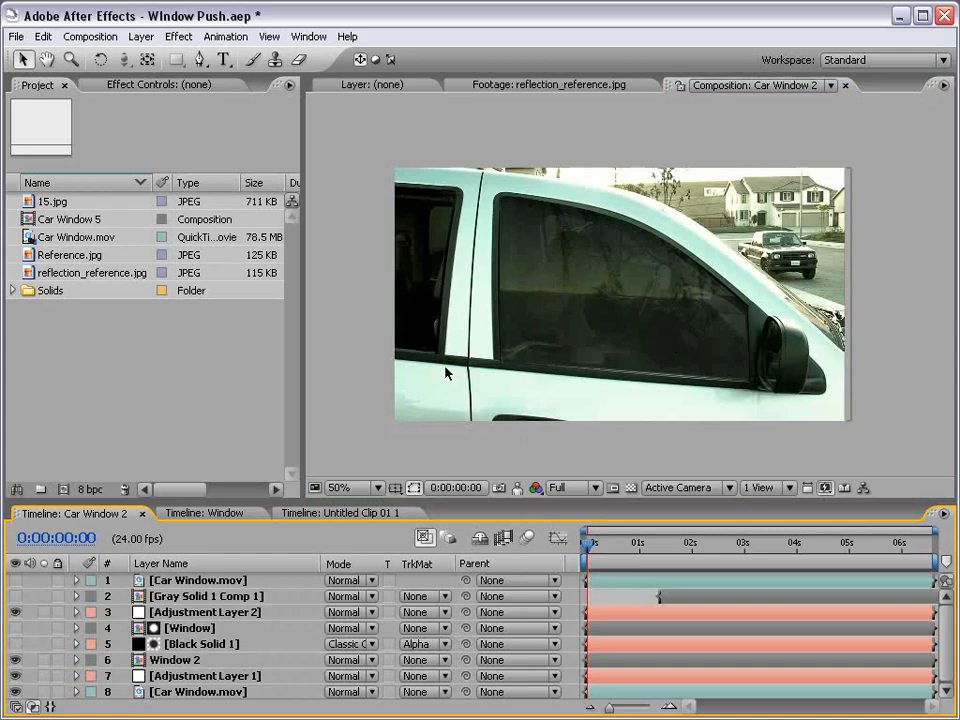
left_click(15, 580)
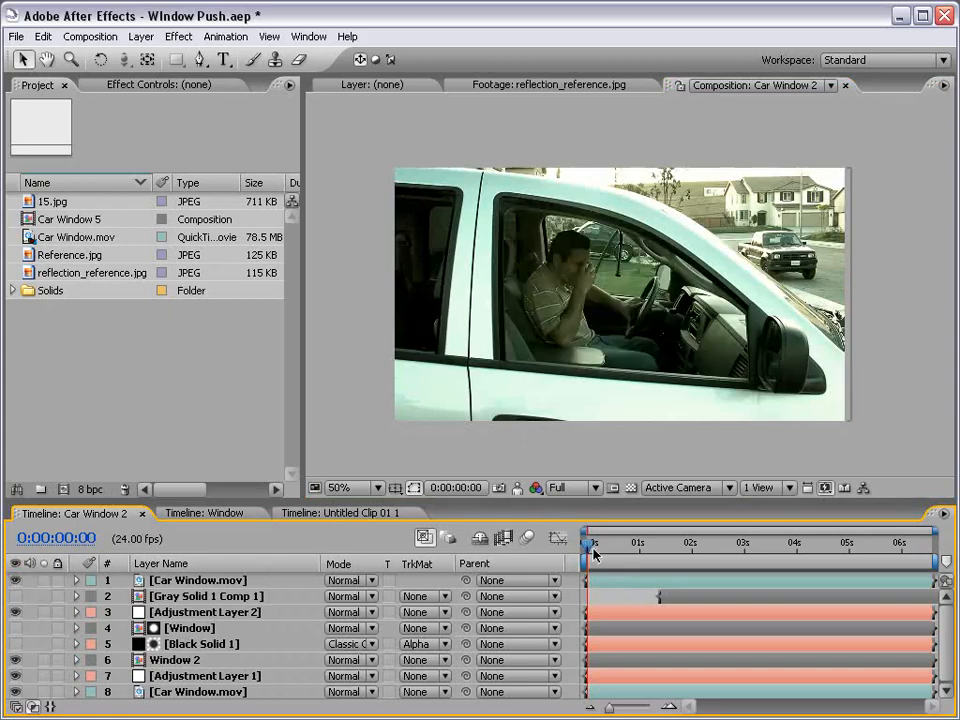
left_click_drag(594, 553, 527, 577)
left_click(15, 580)
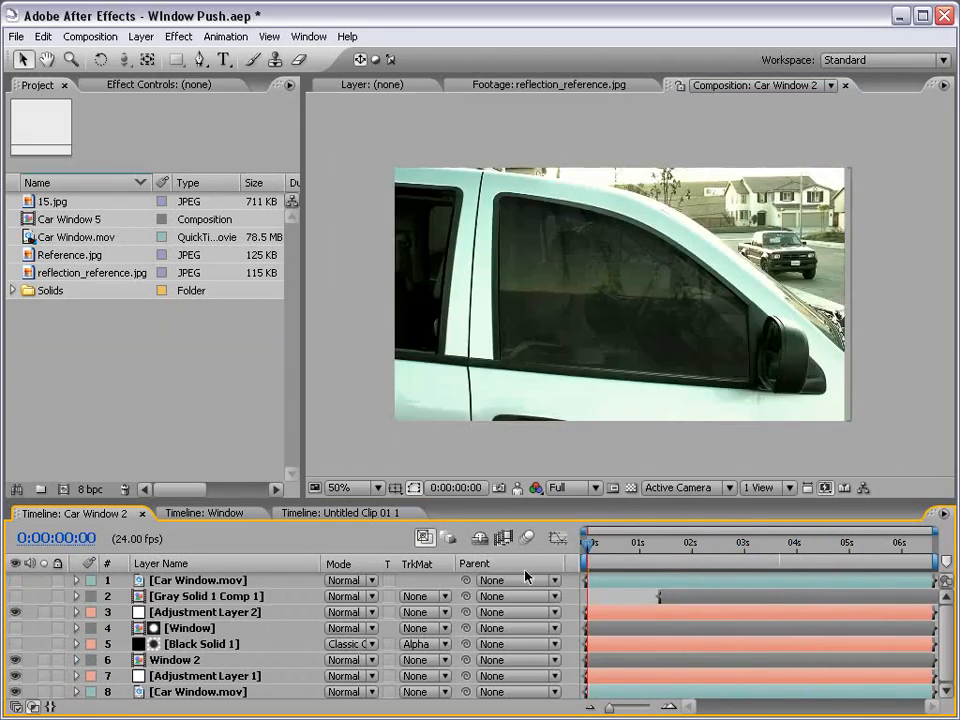
Step: Look through the behind-the-scenes camera crane footage in the Untitled Clip 01 1 composition, and return to Car Window 2
left_click(310, 514)
scroll(557, 300, "up", 1)
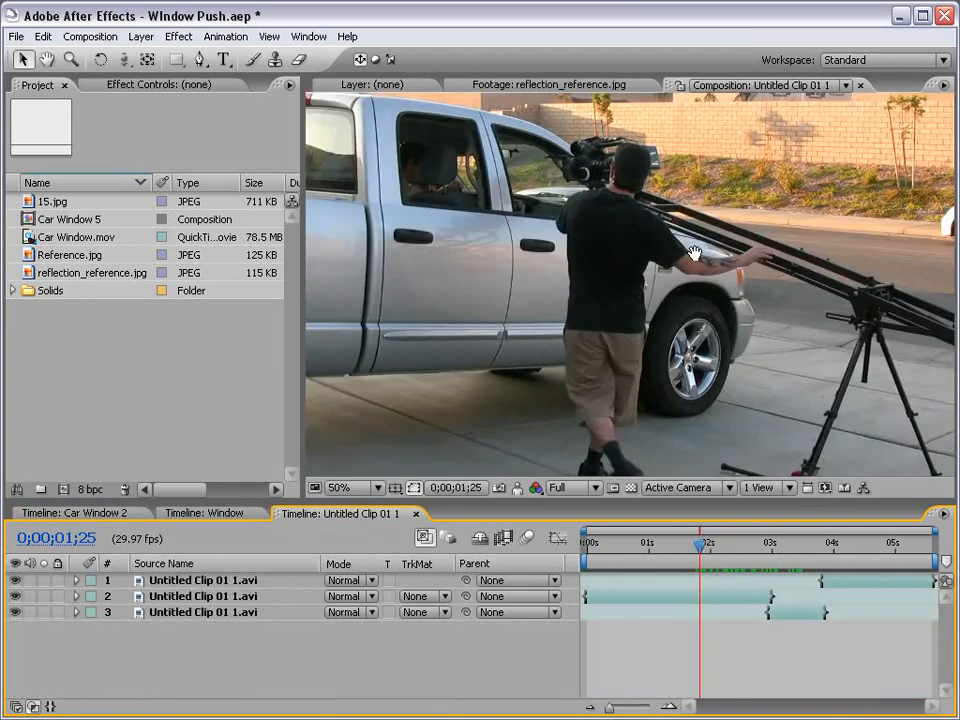
left_click_drag(690, 251, 606, 315)
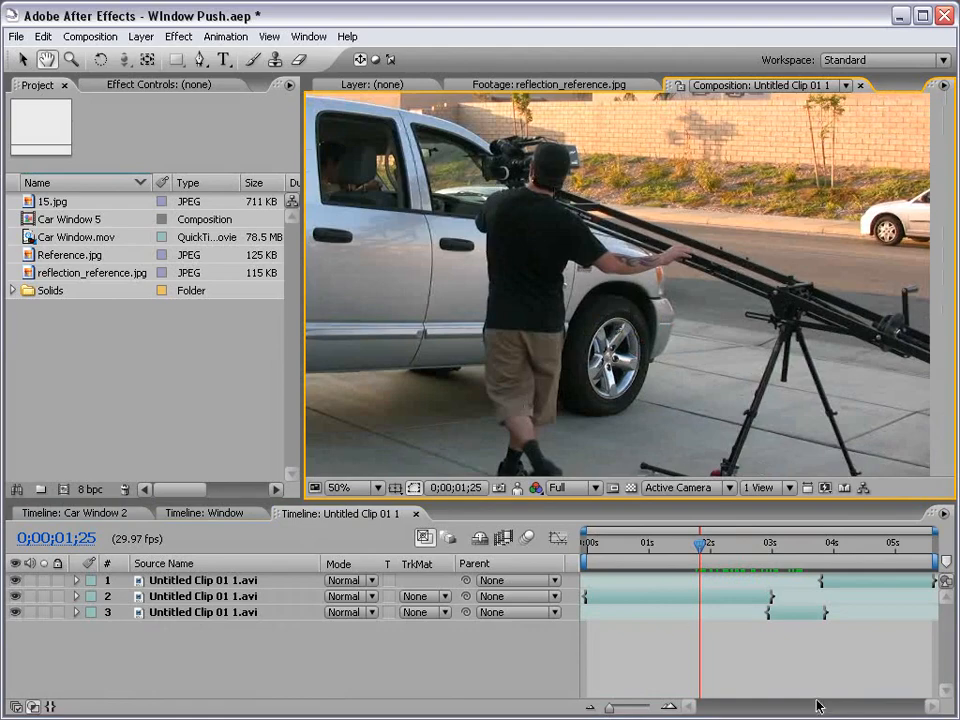
left_click_drag(699, 545, 838, 549)
key("v")
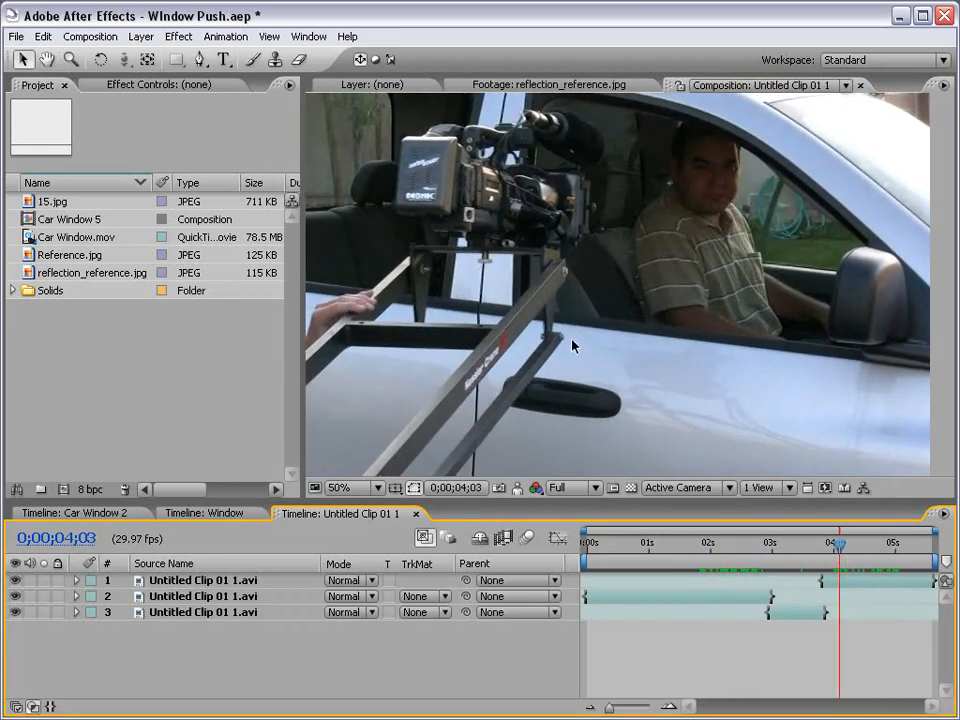
scroll(573, 345, "down", 2)
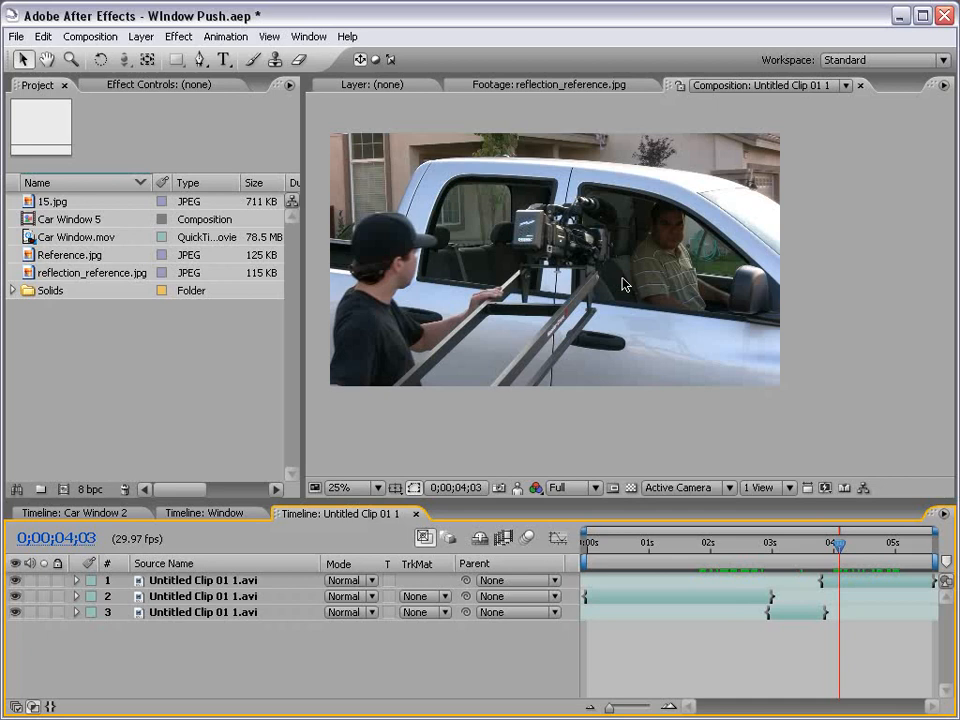
left_click(44, 519)
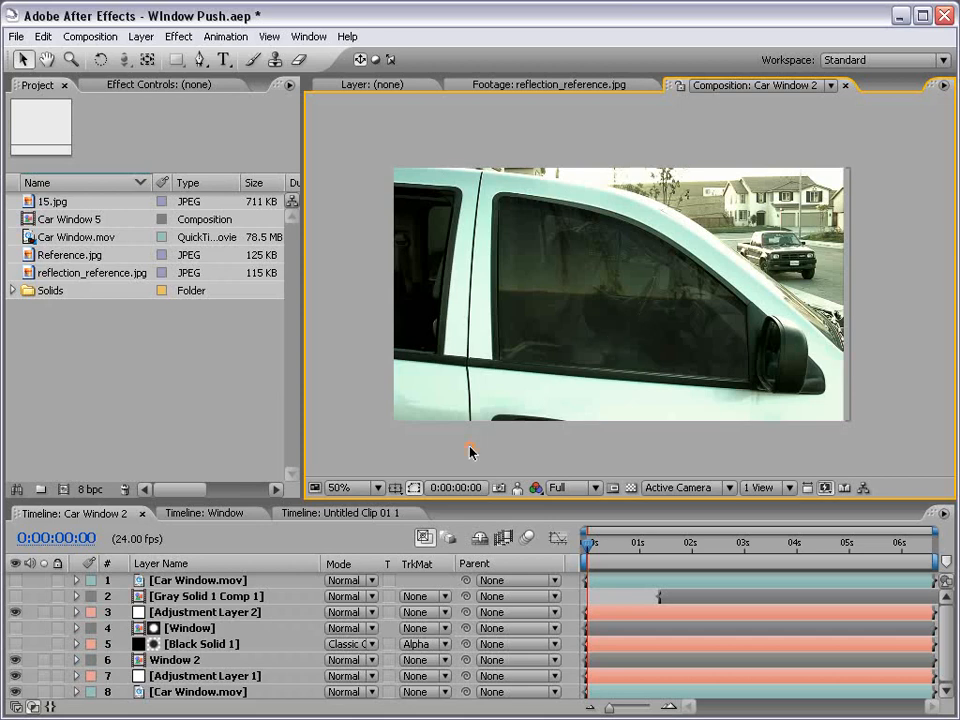
Step: Create a new composition from the Car Window.mov footage
left_click(556, 580)
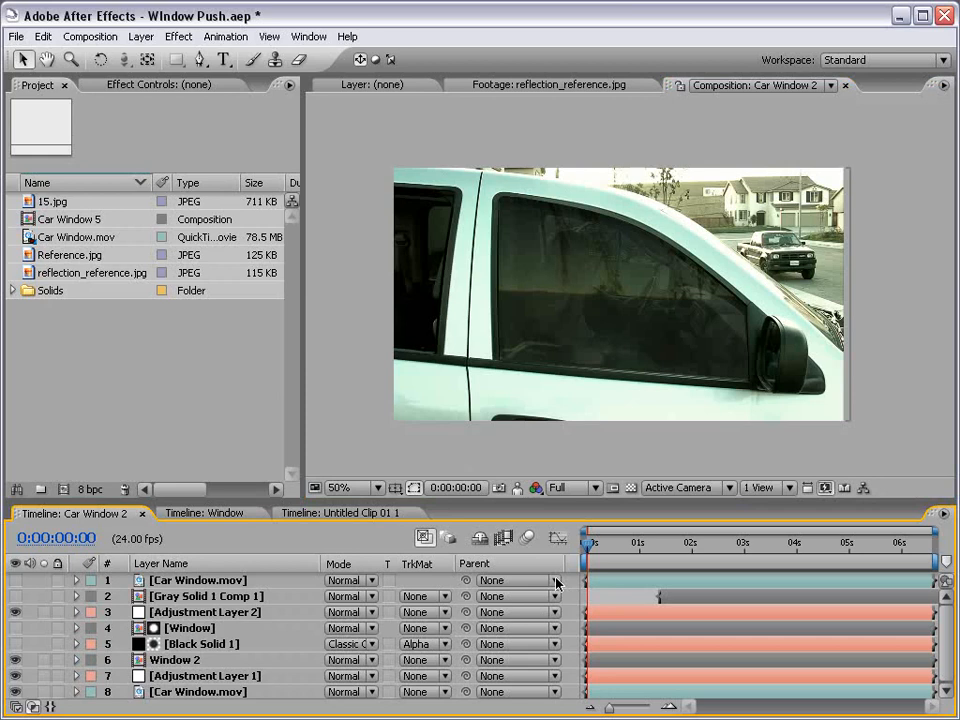
left_click(127, 375)
left_click(52, 238)
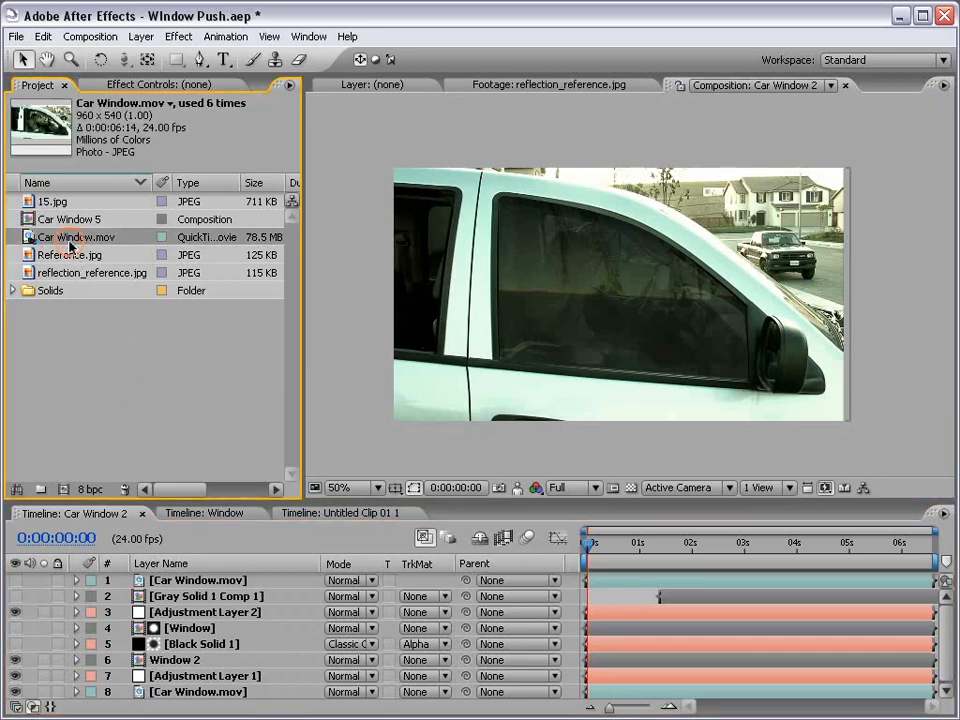
left_click_drag(77, 242, 63, 489)
left_click(452, 457)
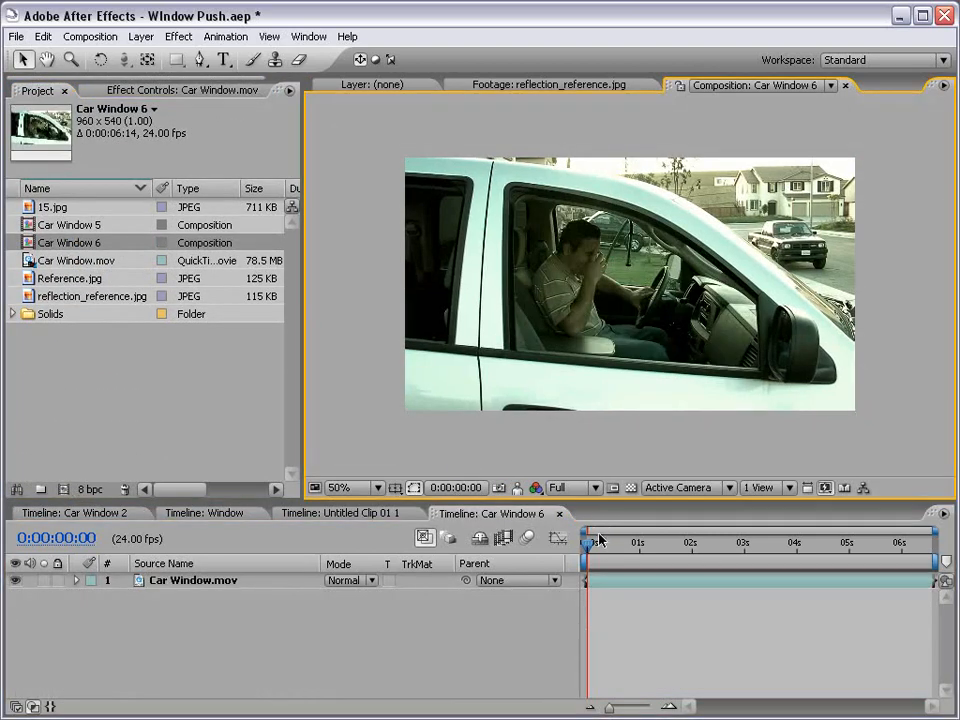
Step: Set up a motion track on the Car Window.mov layer at the first frame, using the Perspective corner pin track type
left_click_drag(597, 538, 524, 567)
left_click(524, 570)
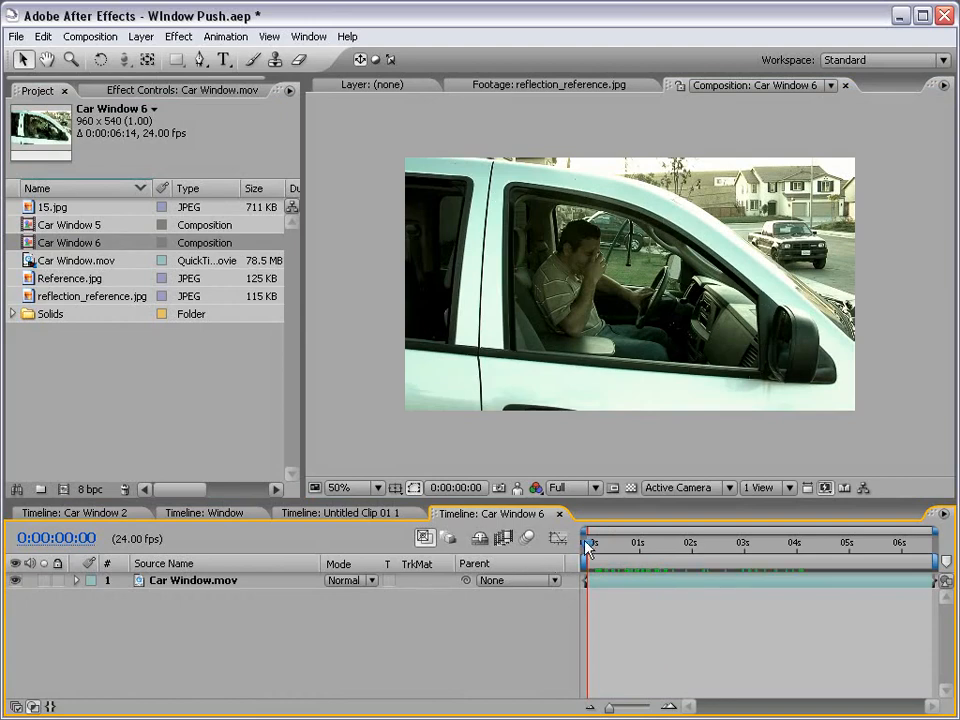
left_click_drag(588, 545, 567, 554)
left_click(623, 582)
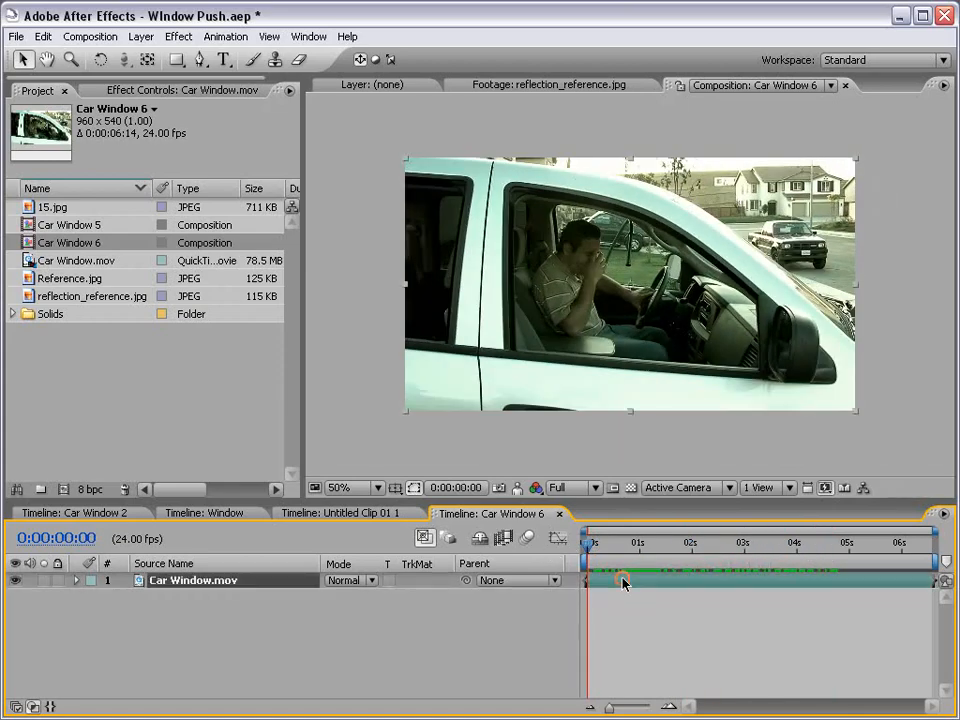
left_click(311, 37)
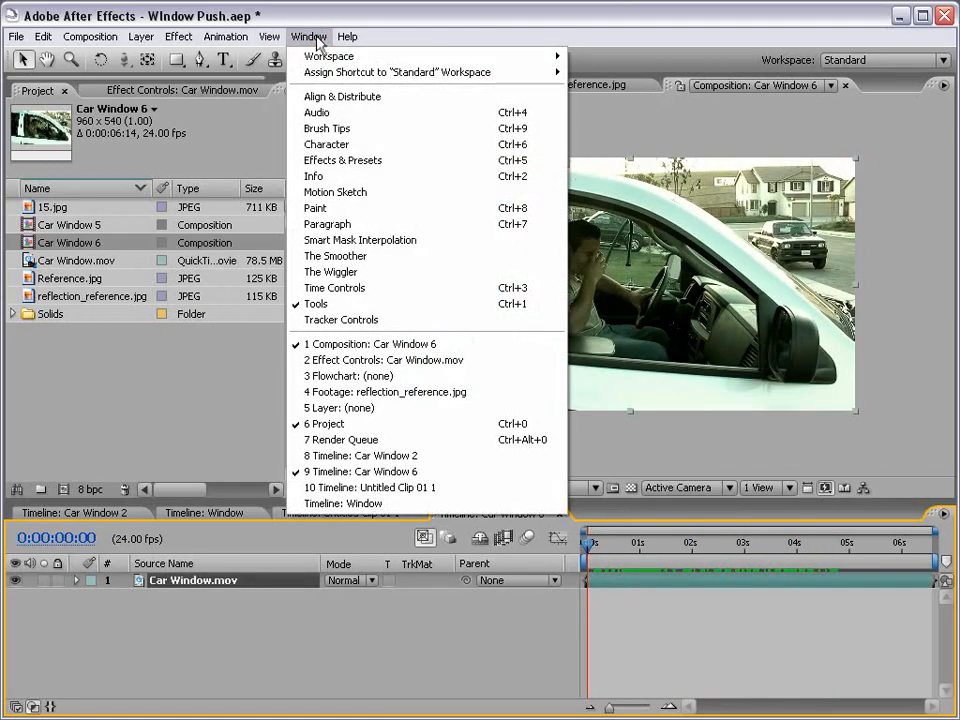
left_click(350, 321)
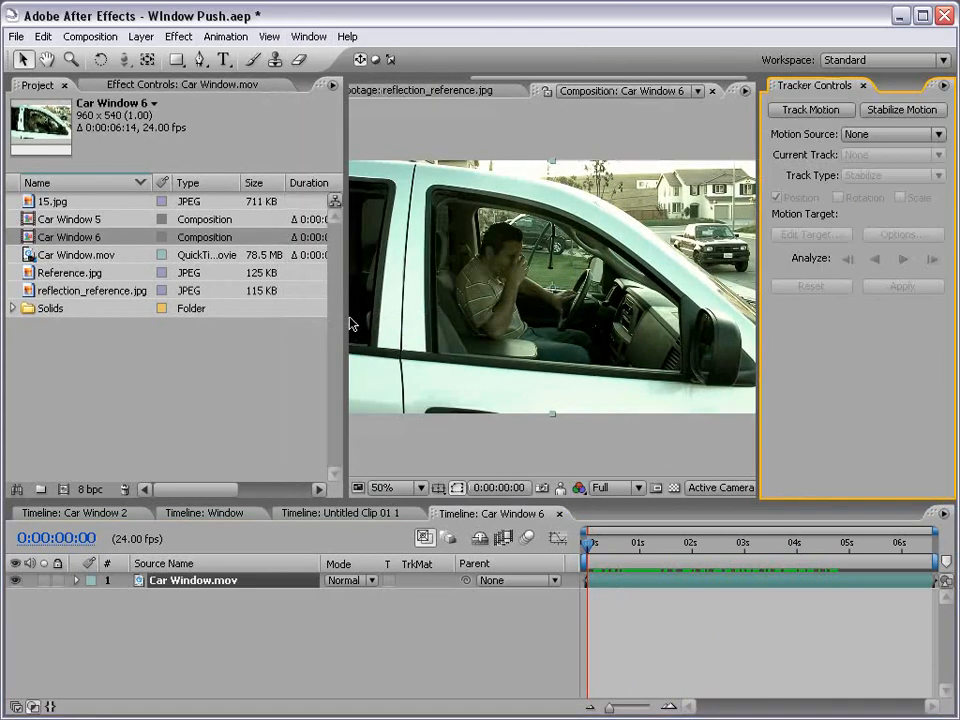
left_click(812, 112)
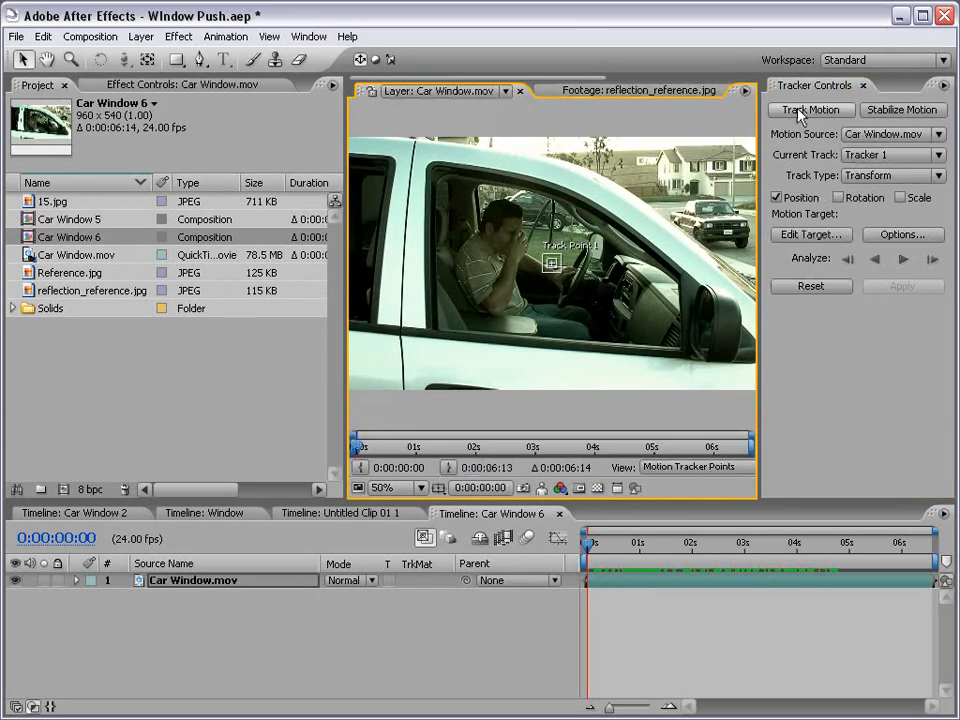
left_click(884, 176)
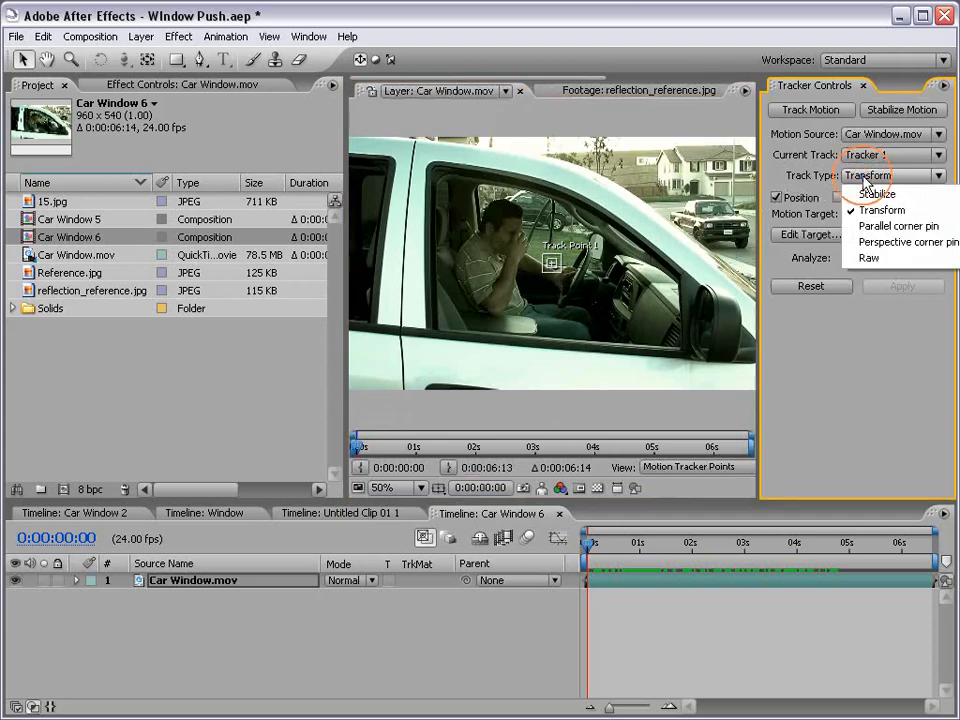
left_click(916, 243)
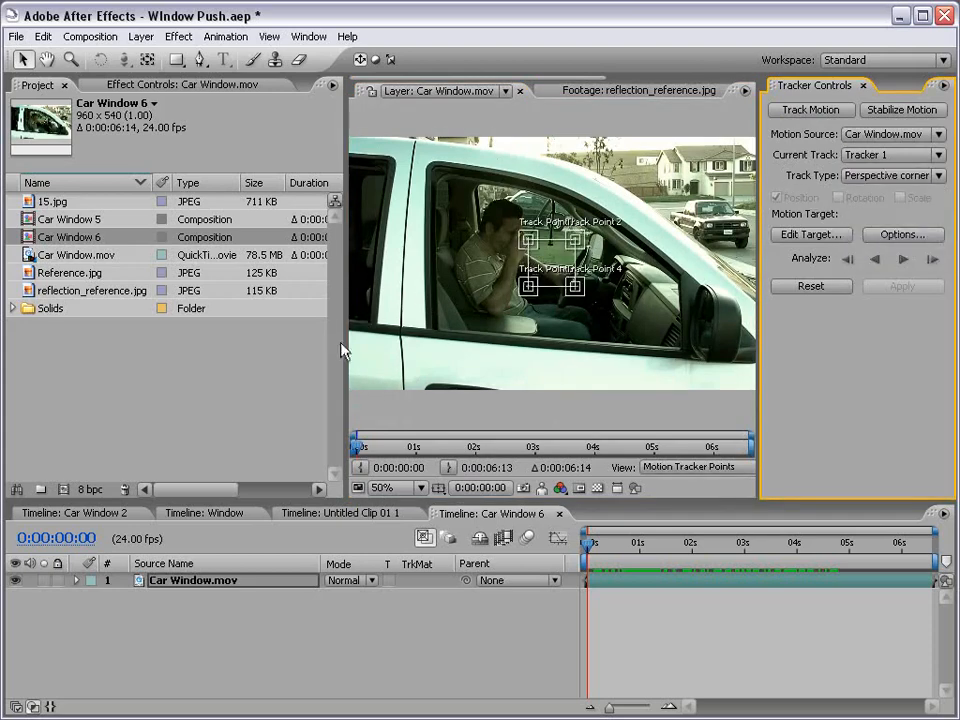
Step: Place Track Point 1 on the side window's upper rear corner and Track Point 2 on its upper front corner by the mirror
key("grave")
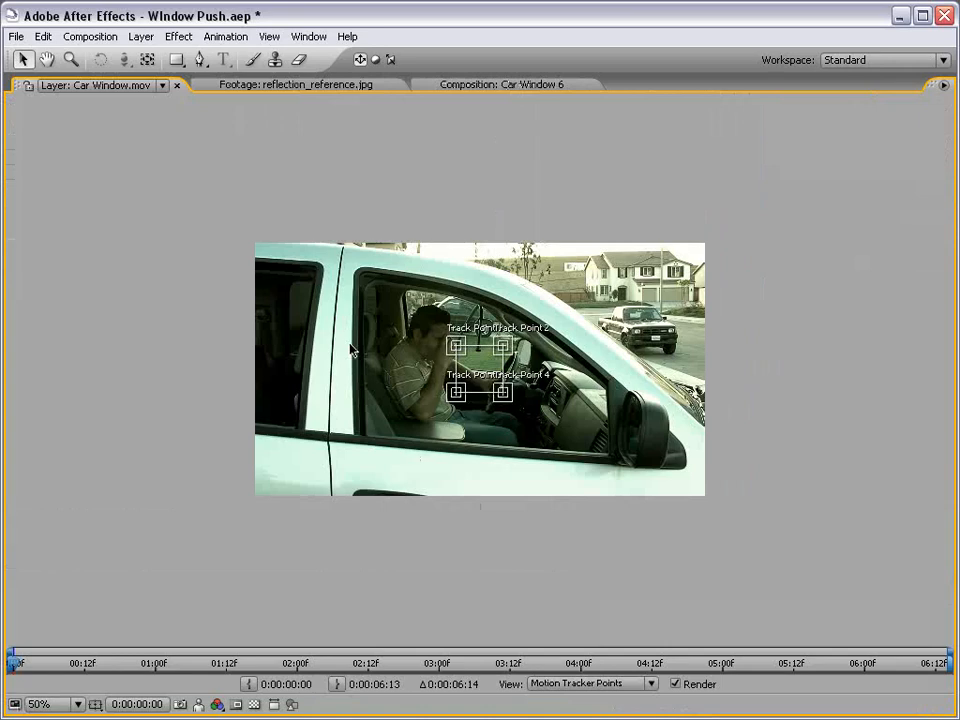
key("period")
left_click_drag(340, 348, 373, 390)
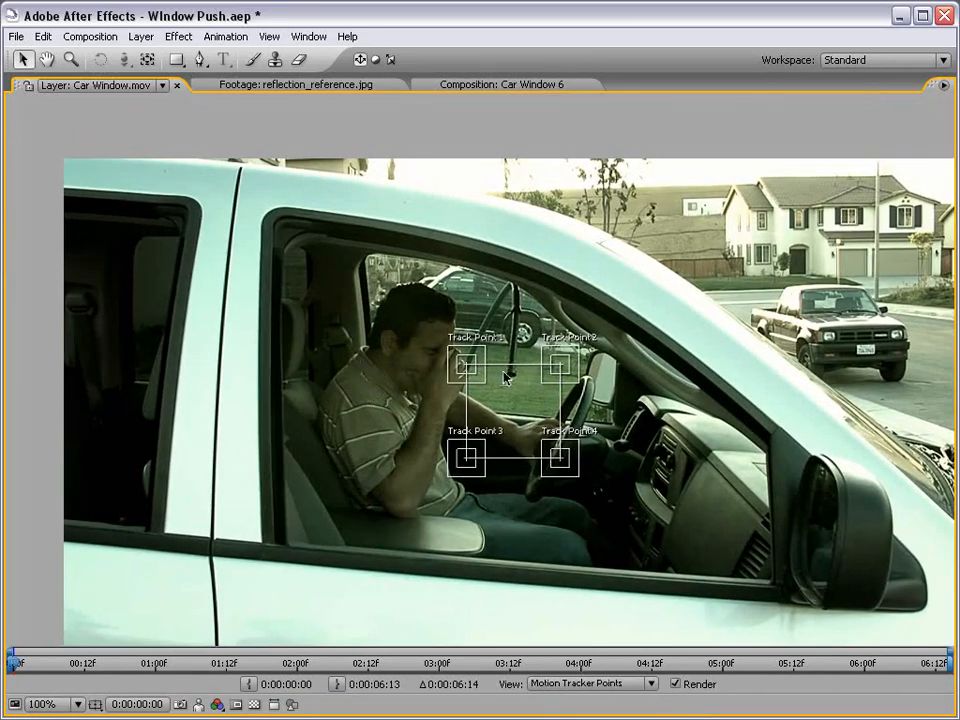
key("period")
left_click_drag(455, 357, 242, 197)
left_click_drag(793, 526, 328, 274)
left_click_drag(280, 219, 716, 373)
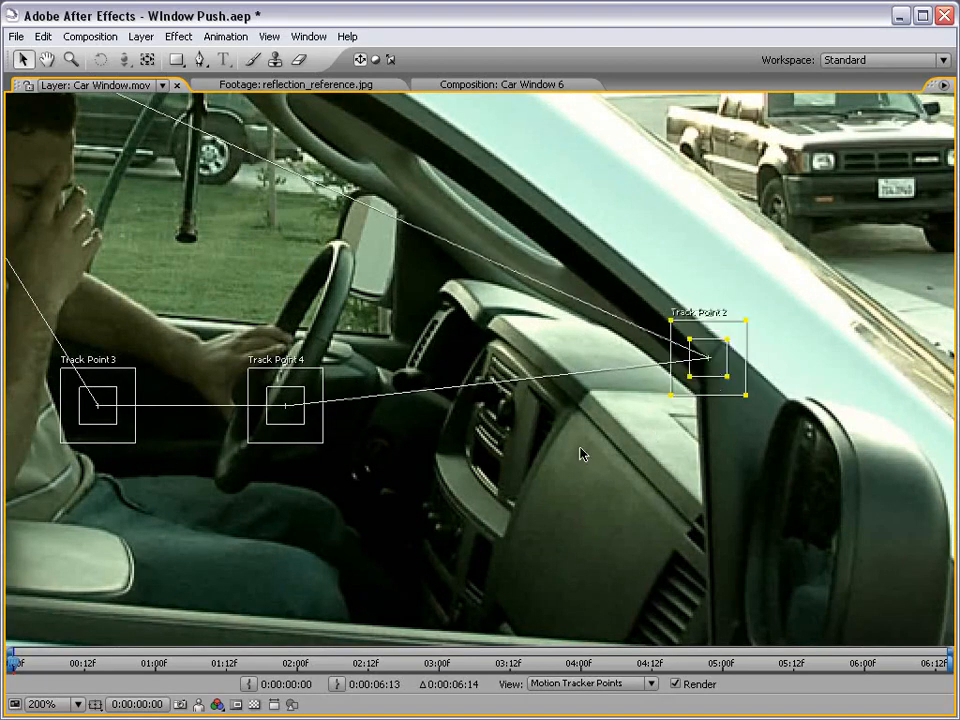
Step: Place Track Point 4 on the window's lower front corner and Track Point 3 on its lower rear corner
left_click_drag(384, 533, 411, 431)
left_click_drag(319, 317, 735, 580)
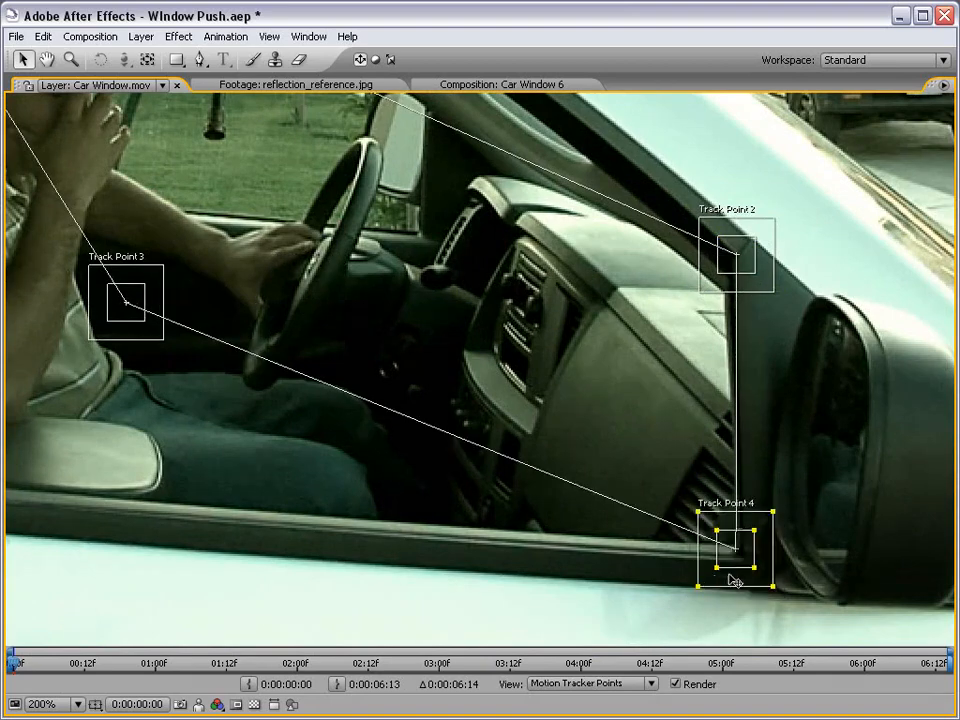
left_click_drag(321, 474, 766, 500)
left_click_drag(537, 363, 322, 560)
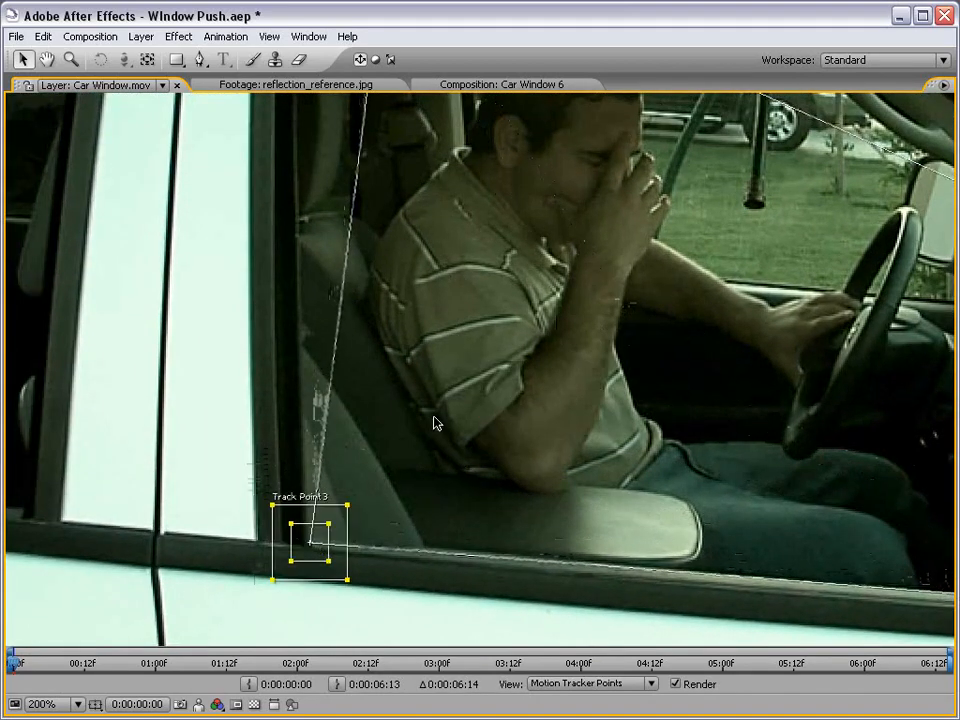
scroll(457, 336, "down", 1)
left_click_drag(505, 213, 326, 283)
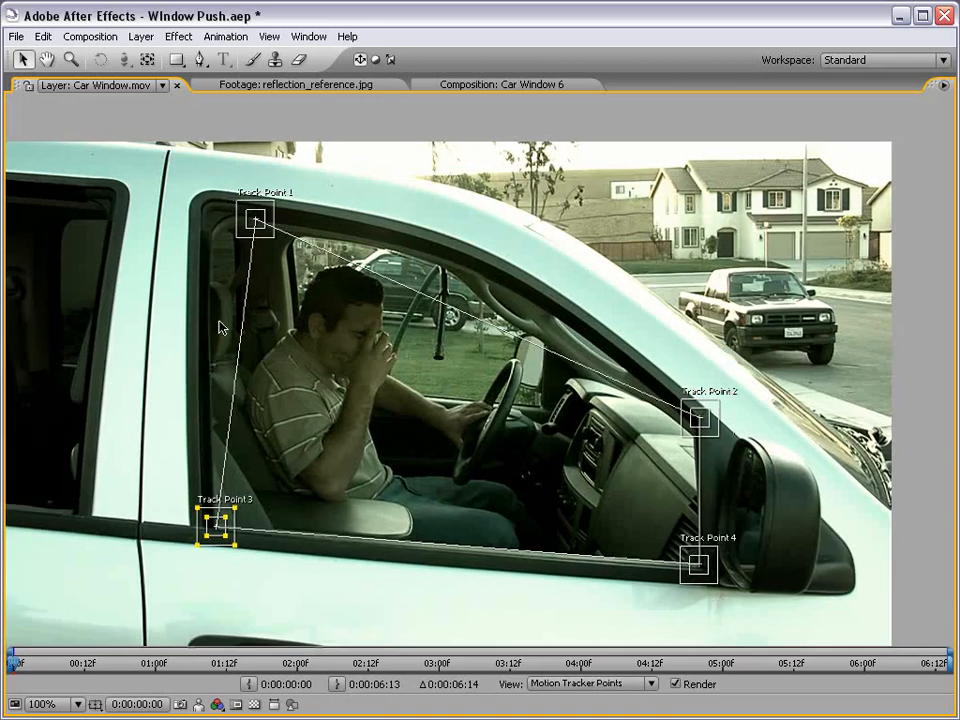
Step: Move Track Point 1's attach point just outside the window's upper rear corner and Track Point 2's attach point well above the mirror
left_click(257, 222)
scroll(257, 222, "up", 1)
left_click_drag(336, 321, 345, 367)
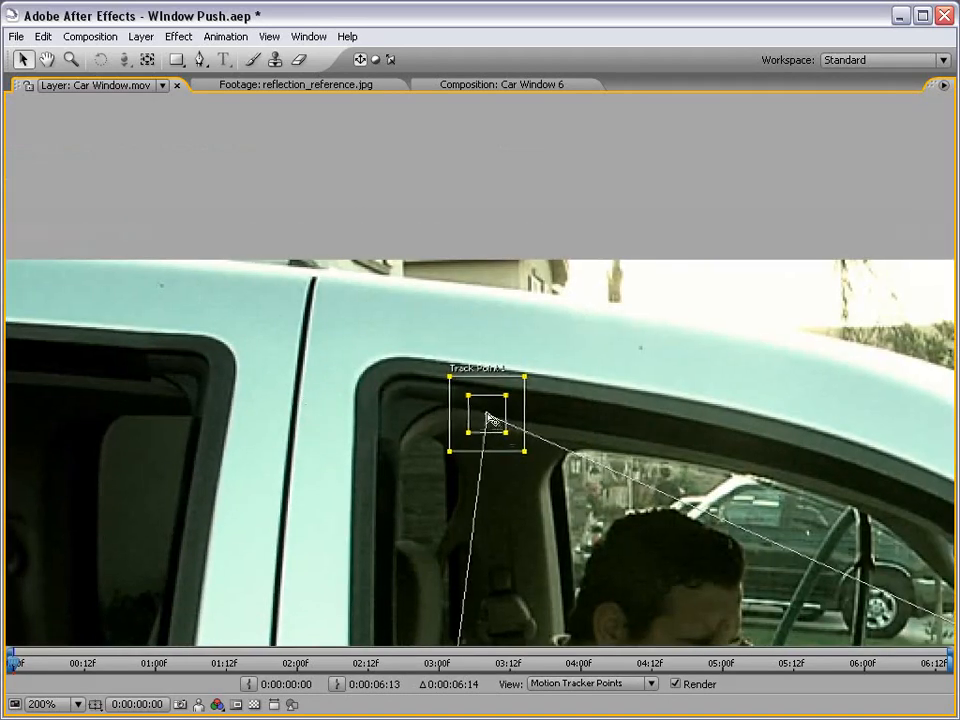
left_click_drag(490, 418, 373, 355)
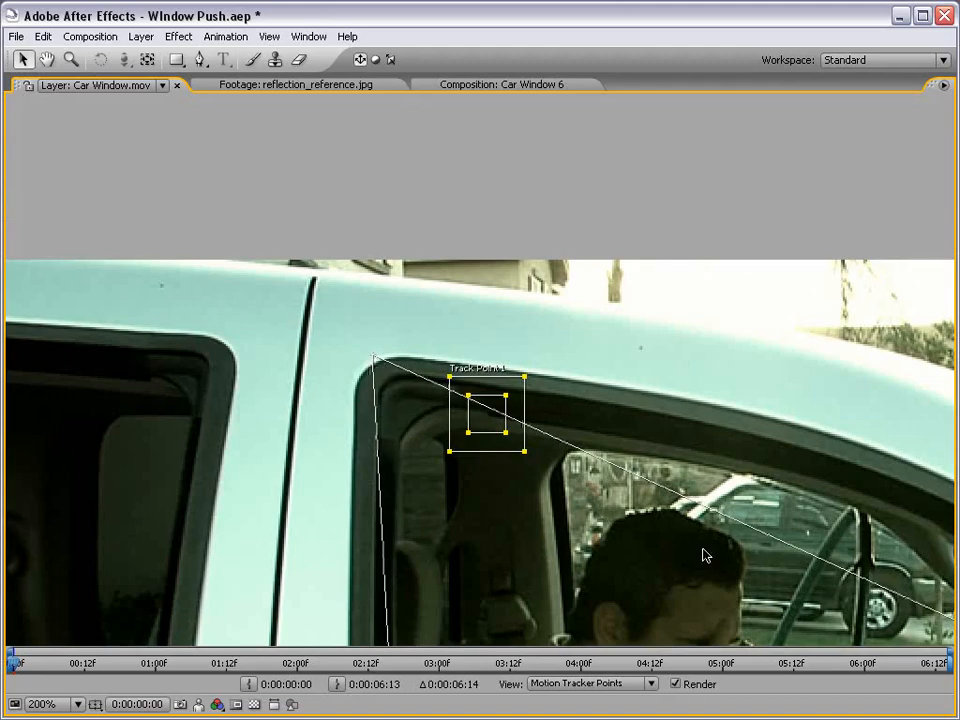
left_click_drag(704, 555, 318, 304)
left_click_drag(630, 448, 365, 342)
left_click_drag(686, 418, 687, 168)
left_click_drag(716, 595, 680, 325)
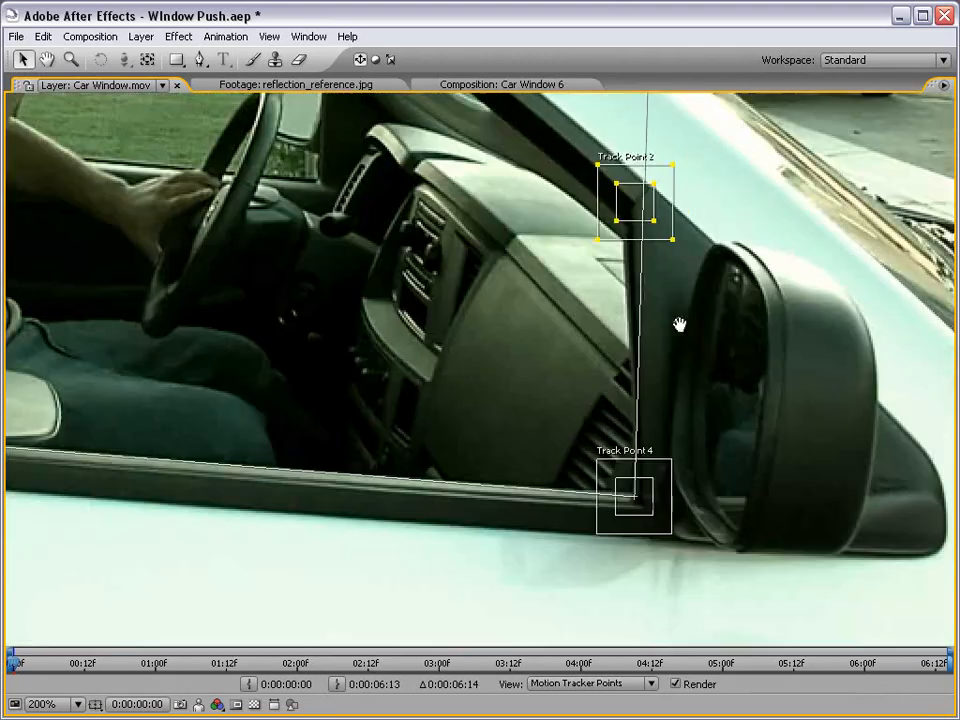
Step: Move the attach points of Track Points 4 and 3 slightly outside the window's lower front and lower rear corners
left_click(636, 504)
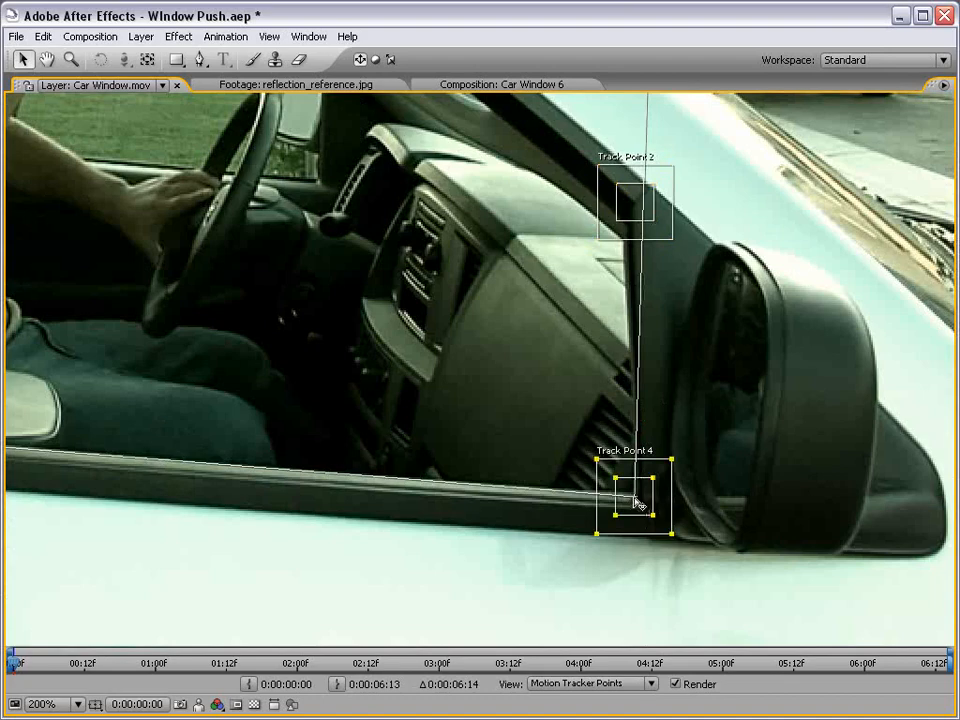
left_click_drag(636, 499, 653, 517)
left_click_drag(225, 420, 303, 498)
left_click(322, 503)
left_click_drag(347, 252, 330, 442)
scroll(534, 312, "down", 1)
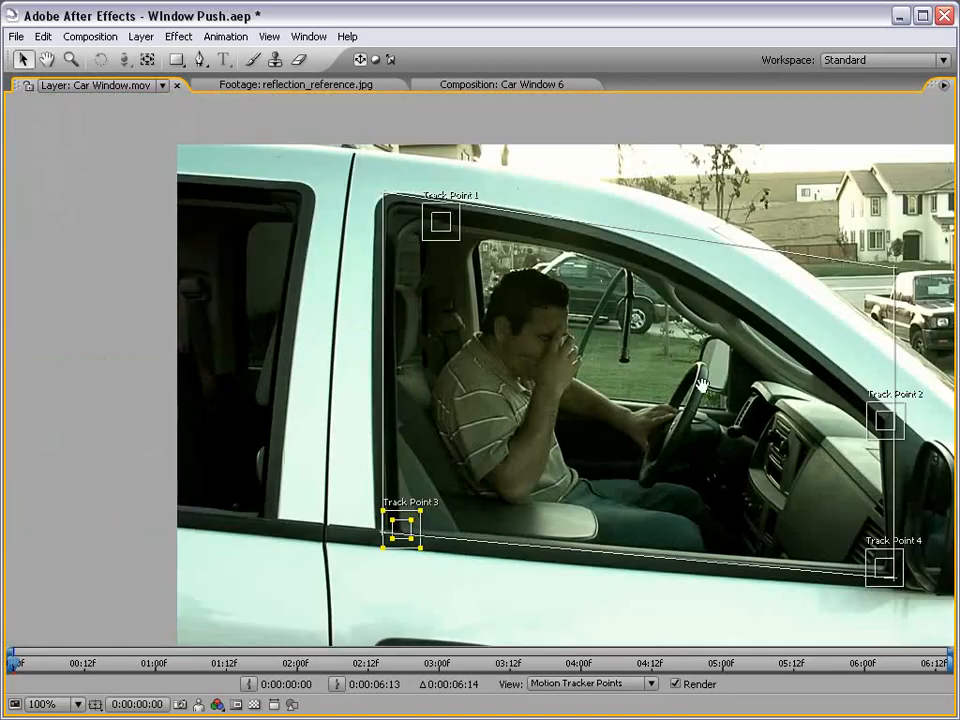
Step: Raise Track Point 2's attach point further so the corner-pin frame encloses the whole window, and restore the full panel layout
left_click_drag(702, 383, 515, 372)
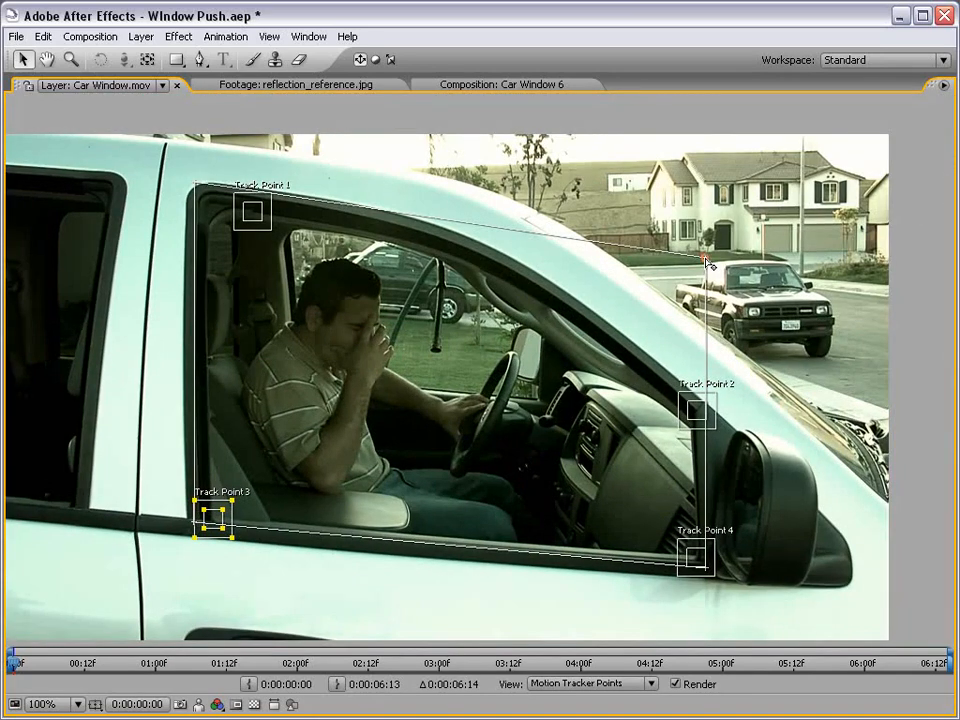
left_click_drag(707, 263, 712, 229)
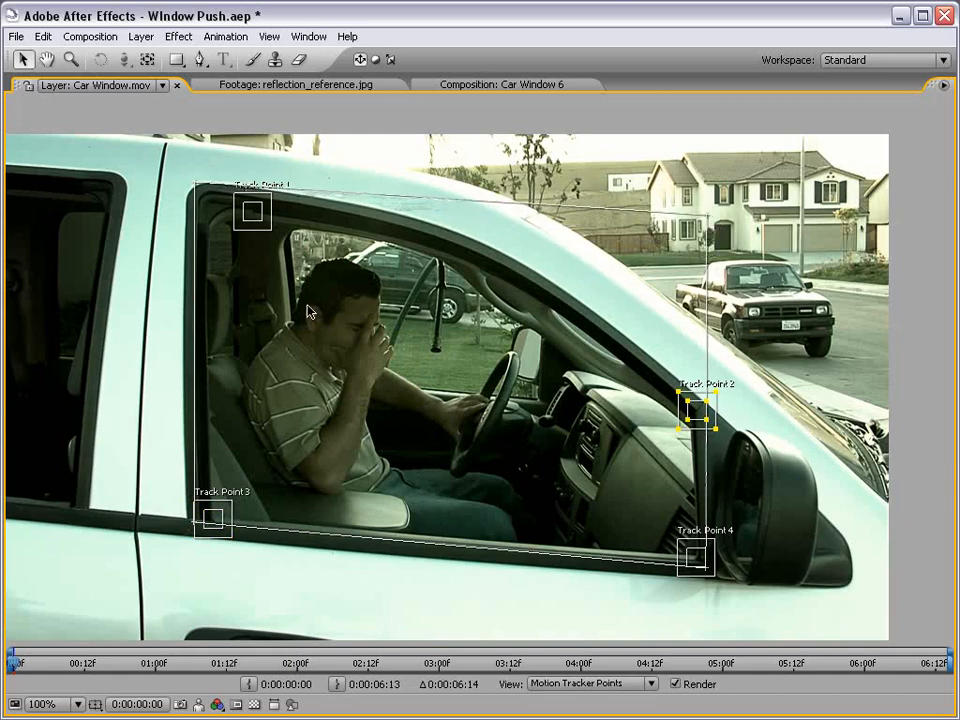
key("grave")
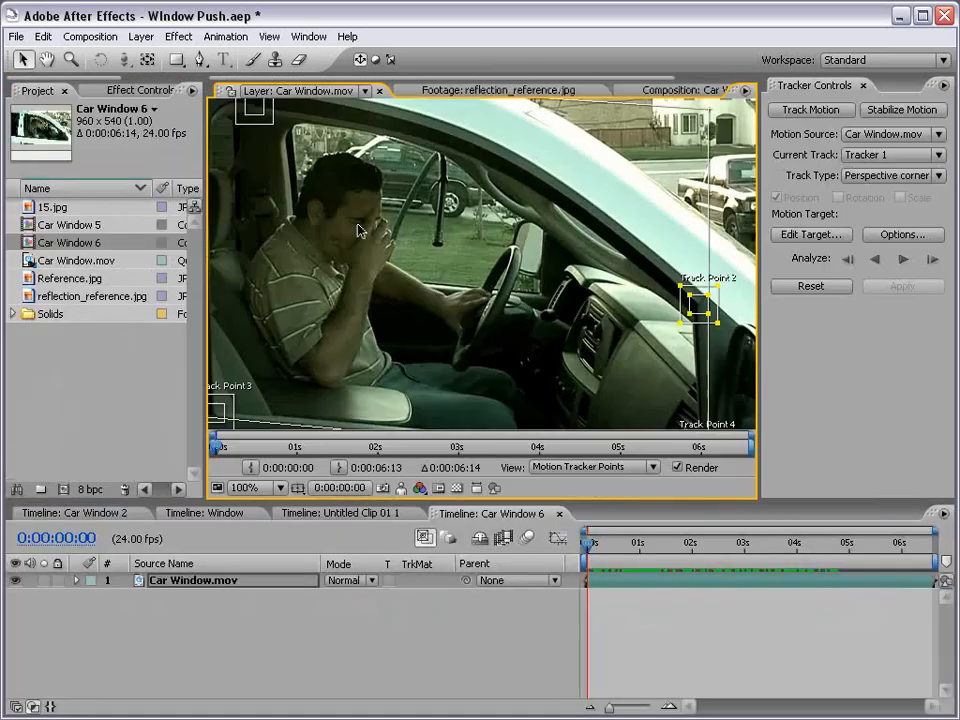
Step: Reshape Track Point 1's feature region at the window's upper rear corner into a wider, shorter rectangle
key("grave")
left_click(294, 203)
scroll(296, 210, "up", 1)
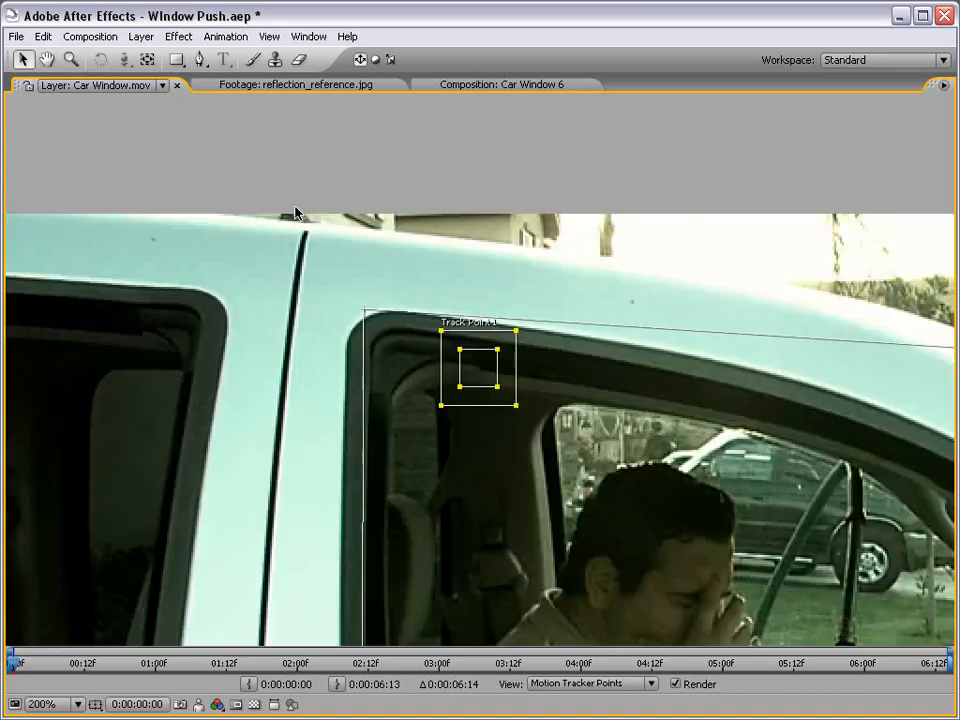
scroll(478, 367, "up", 1)
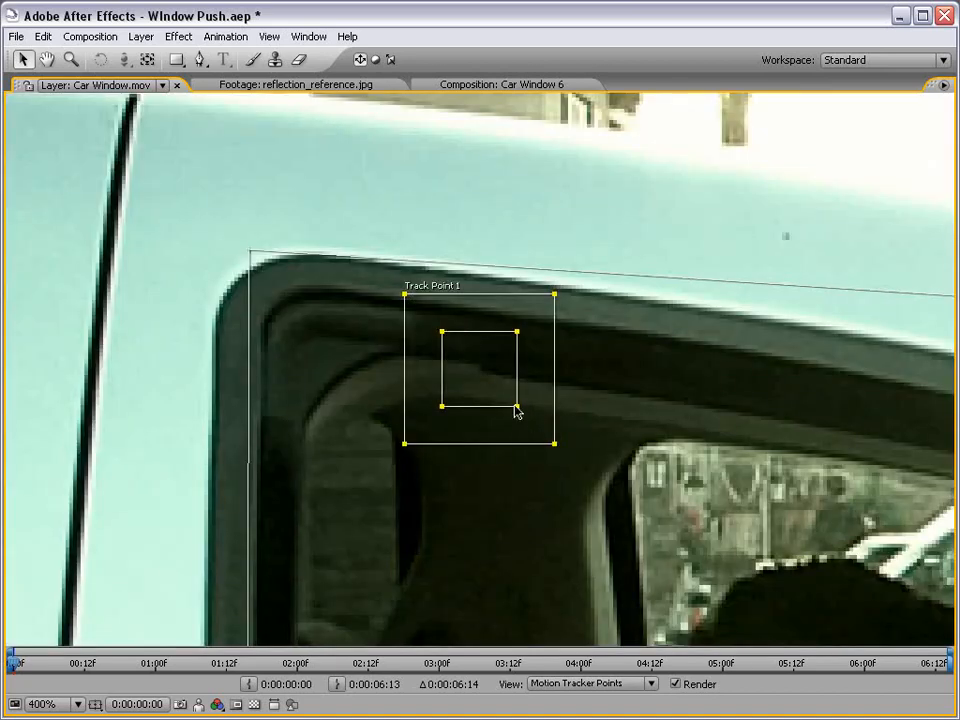
left_click_drag(517, 410, 537, 398)
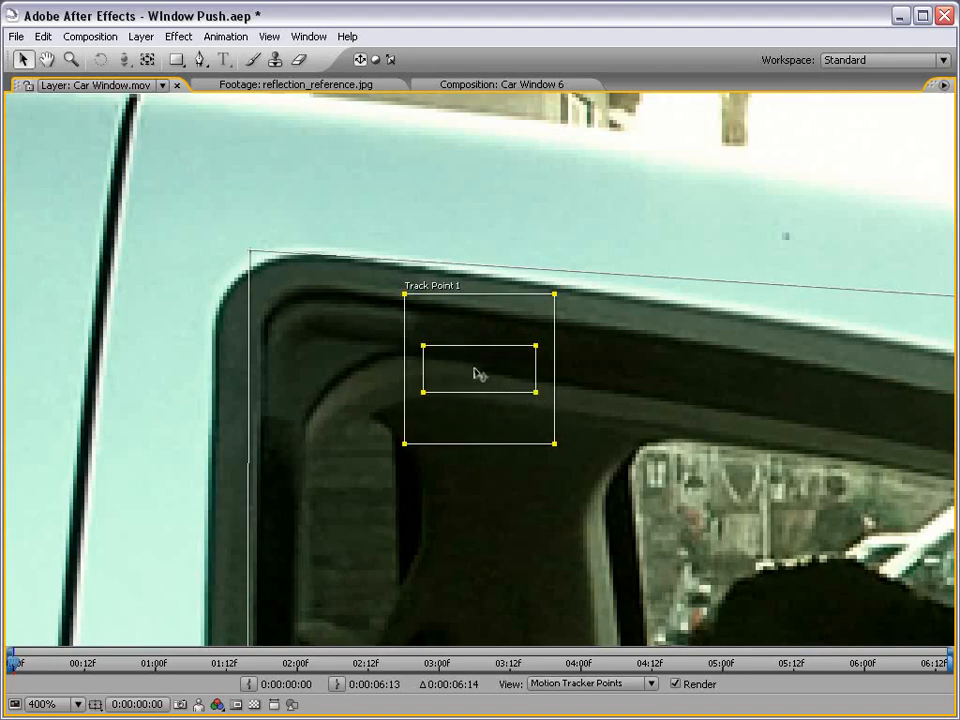
Step: Analyze all four track points forward from the first frame and stop the analysis at 0:00:02:01
key("grave")
key("comma")
left_click_drag(690, 402, 600, 332)
left_click(904, 259)
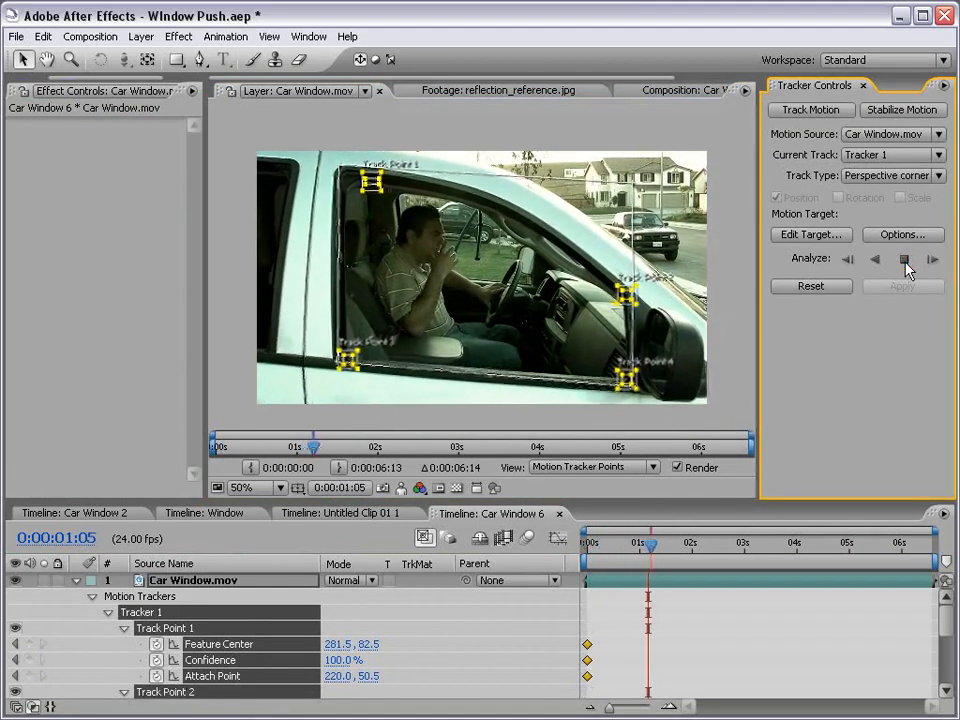
left_click(905, 260)
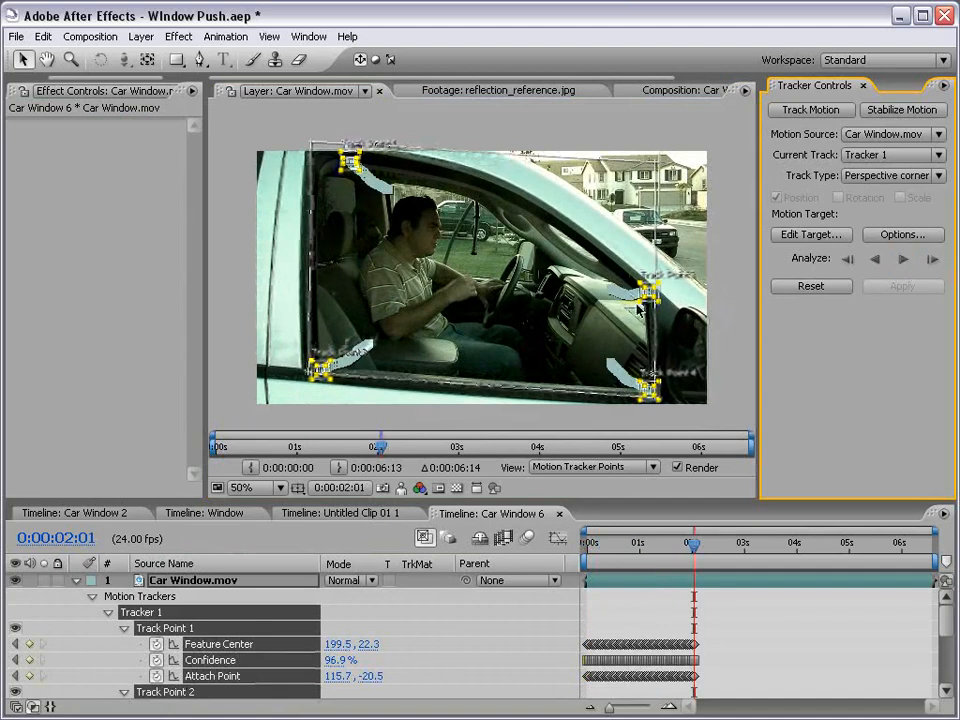
Step: Select Track Point 1 near the footage's upper edge and analyze the track forward one frame at a time to 0:00:02:07
scroll(353, 165, "up", 1)
left_click_drag(353, 165, 392, 257)
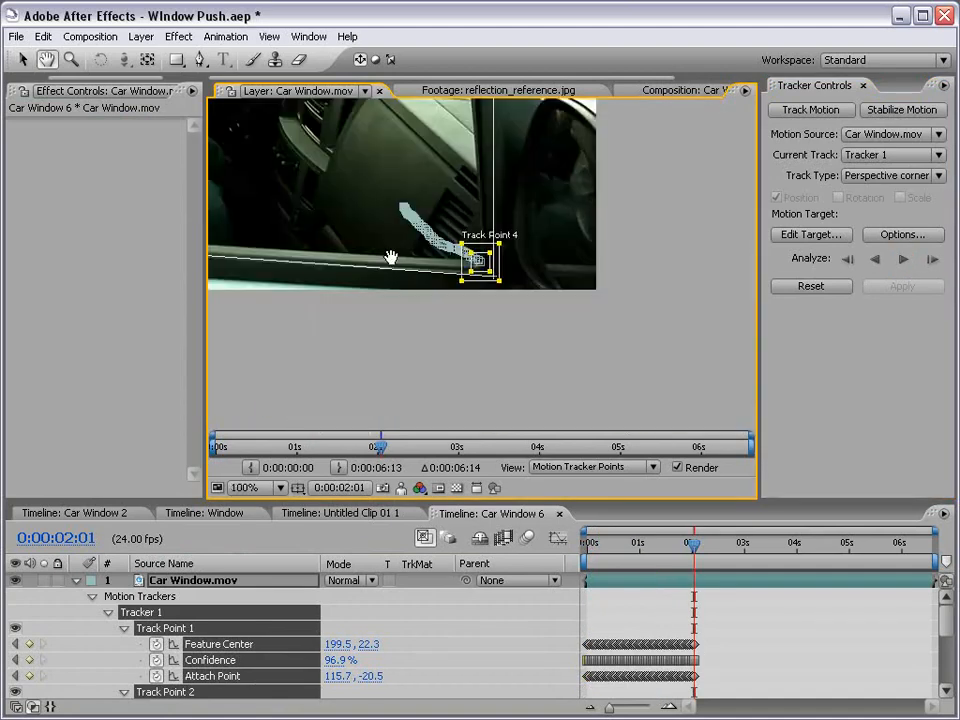
left_click_drag(343, 188, 570, 400)
left_click_drag(363, 190, 637, 460)
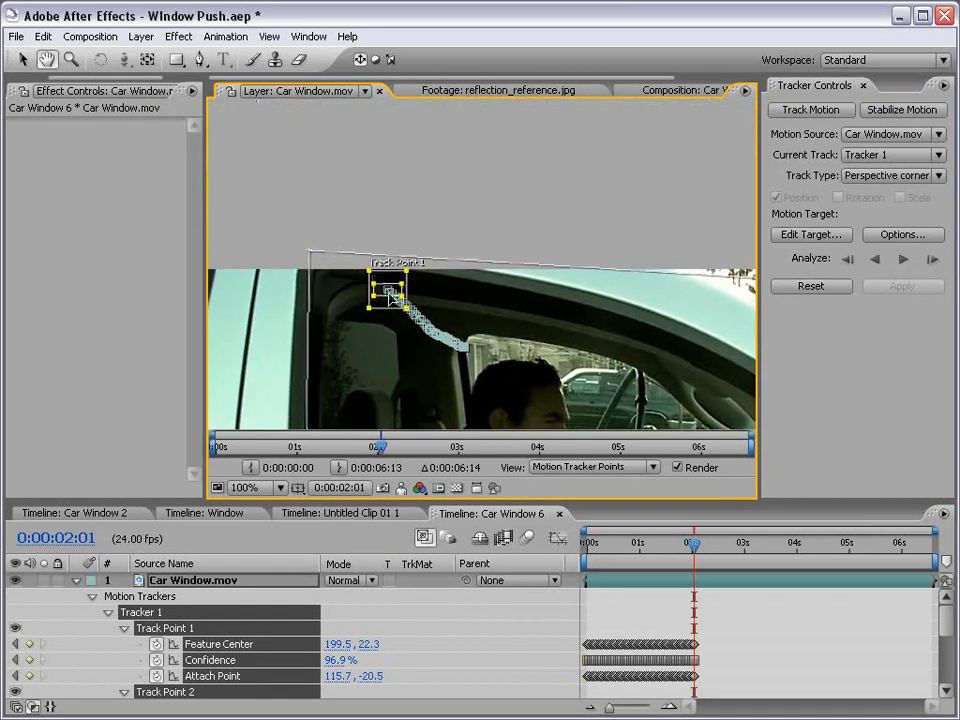
left_click(388, 291)
scroll(388, 291, "up", 1)
left_click_drag(367, 259, 355, 292)
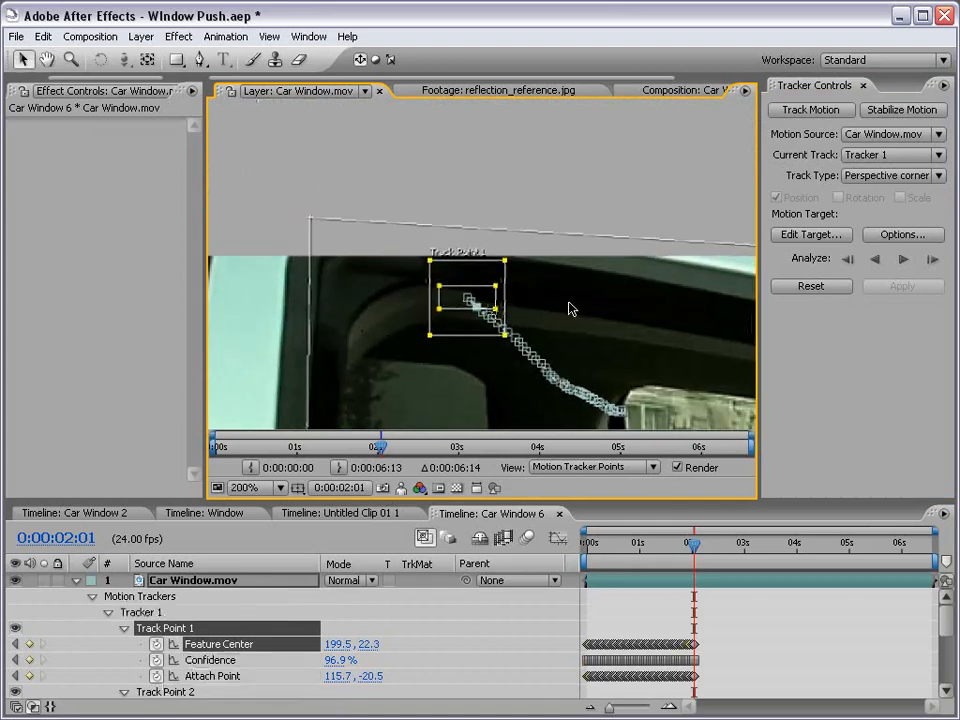
left_click(932, 259)
left_click(934, 261)
left_click(934, 261)
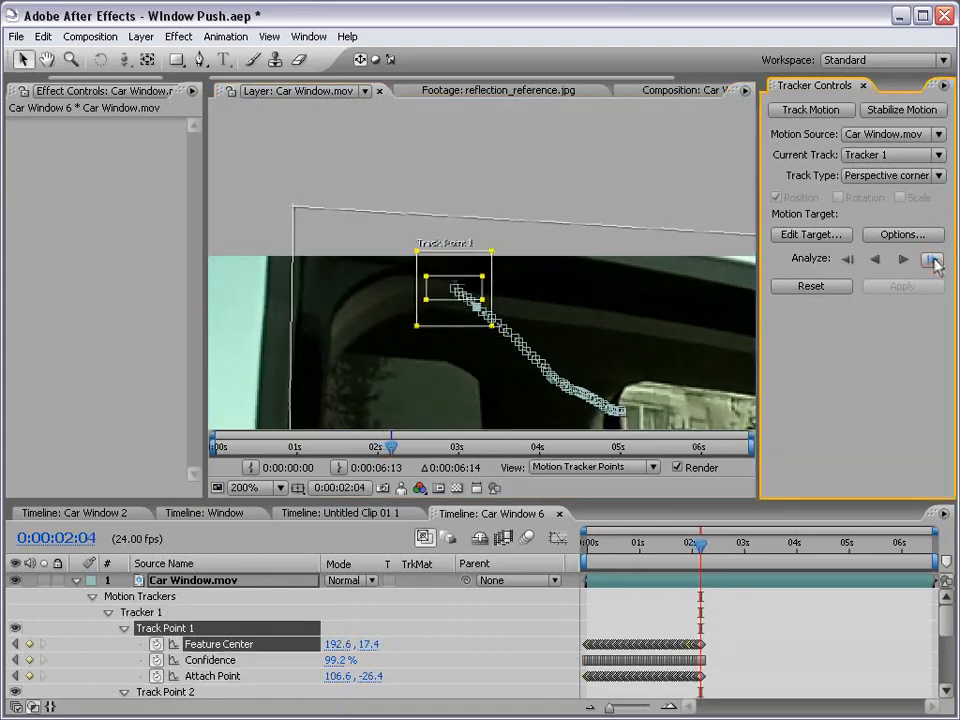
left_click(934, 261)
left_click(934, 261)
left_click(934, 261)
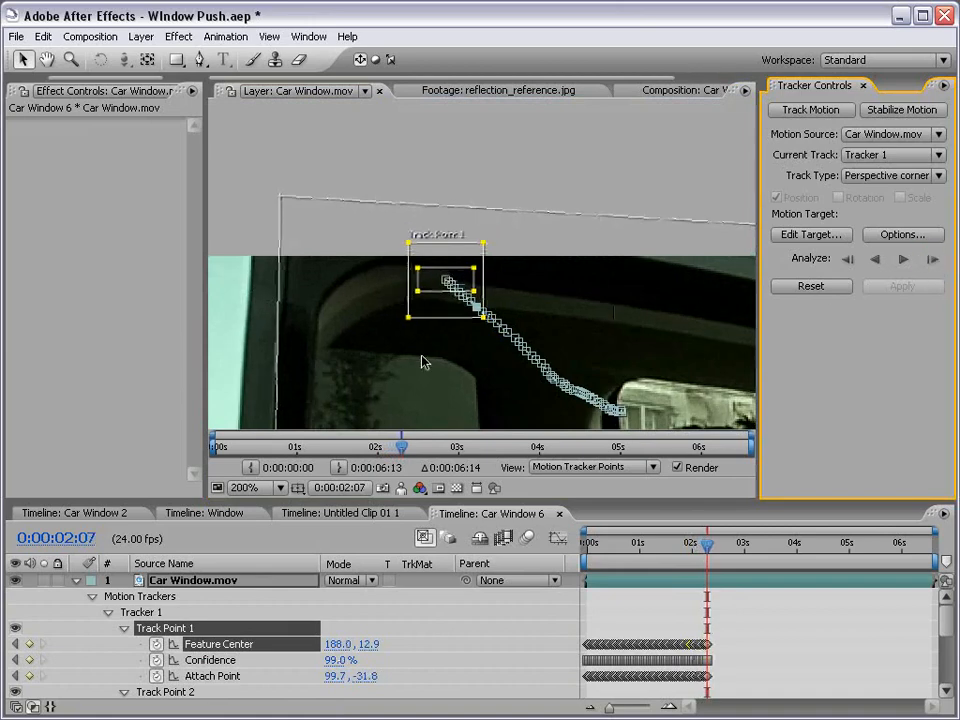
Step: Create a red (FF0000) 960 × 540 solid layer above Car Window.mov
scroll(611, 375, "down", 1)
left_click_drag(611, 375, 358, 243)
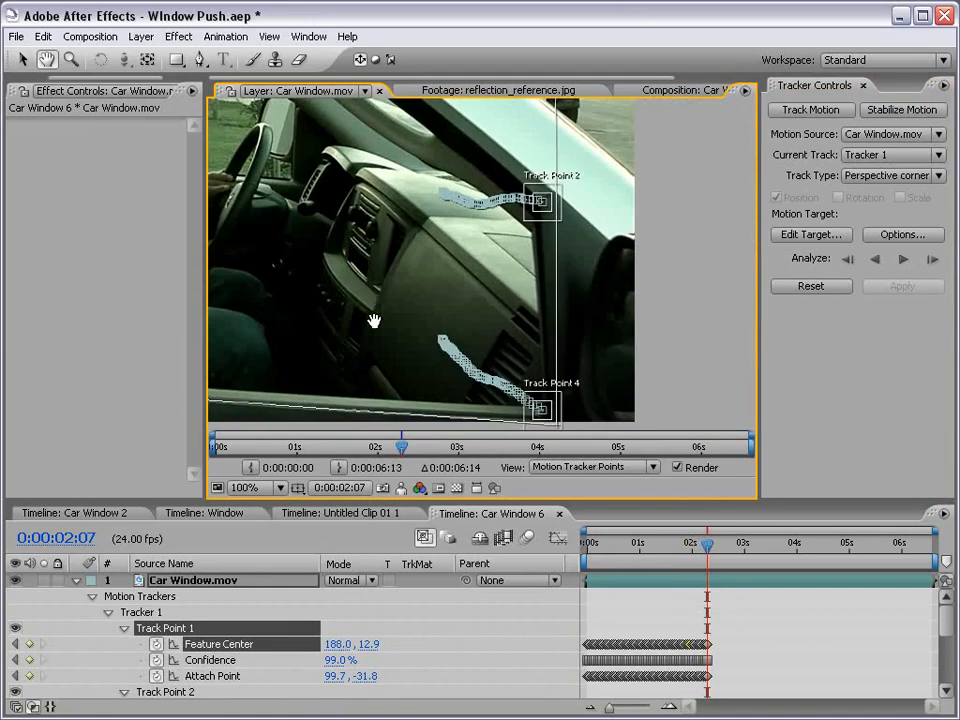
left_click_drag(371, 321, 480, 273)
scroll(452, 251, "down", 1)
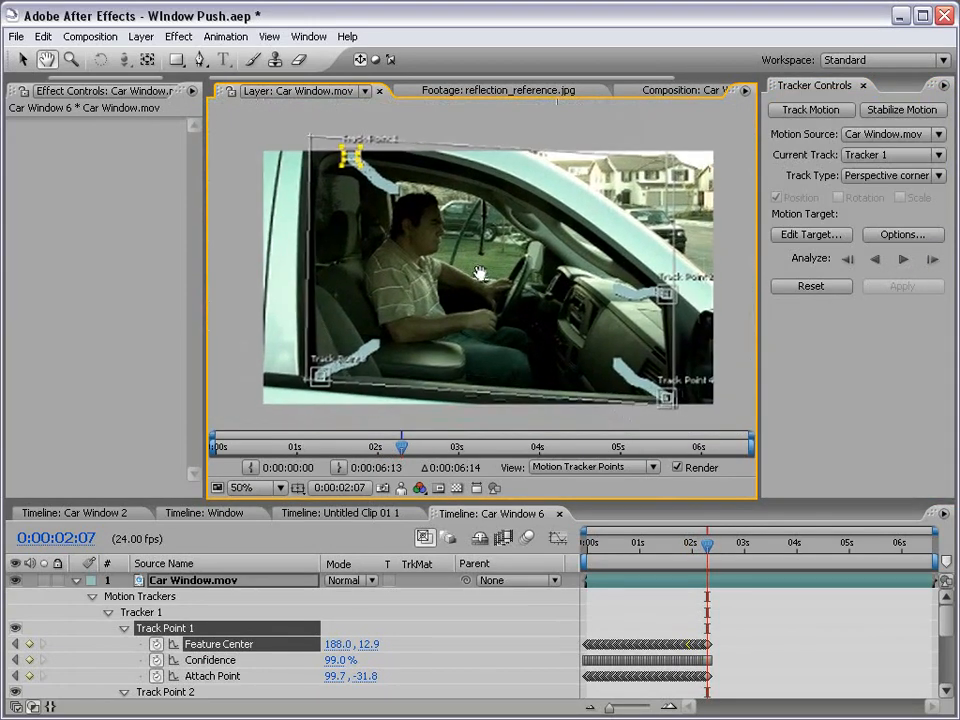
left_click(621, 614)
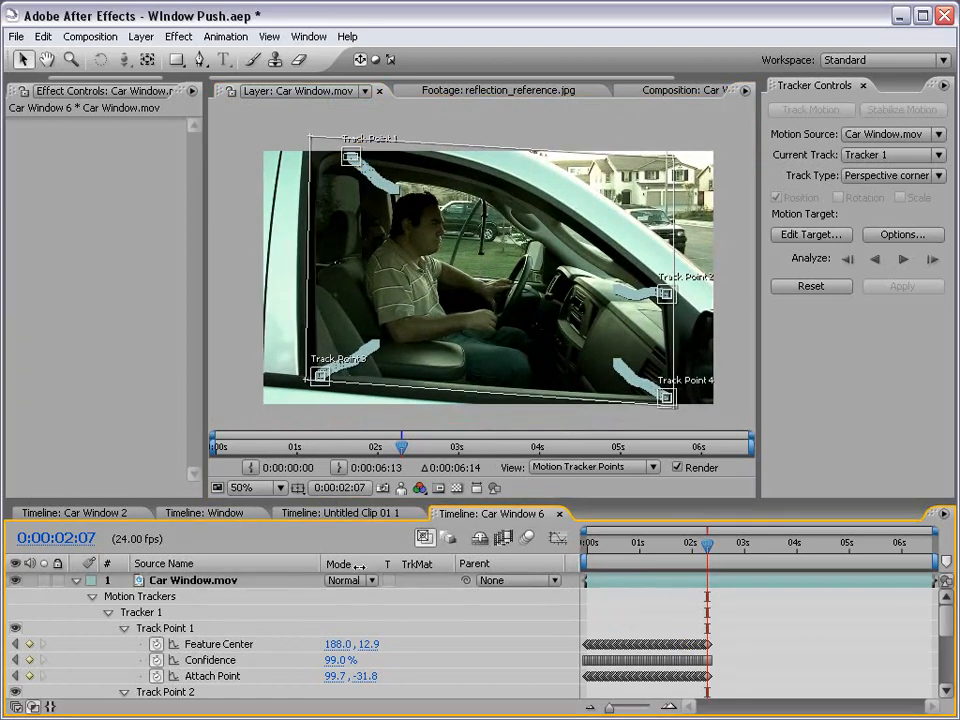
left_click(141, 36)
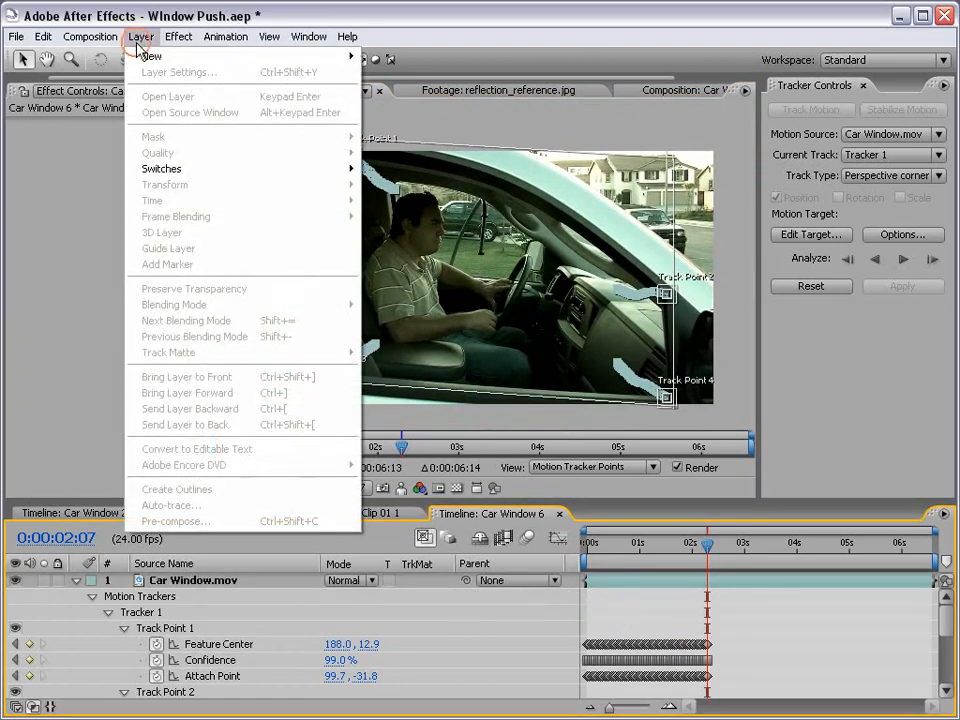
mouse_move(170, 56)
left_click(381, 72)
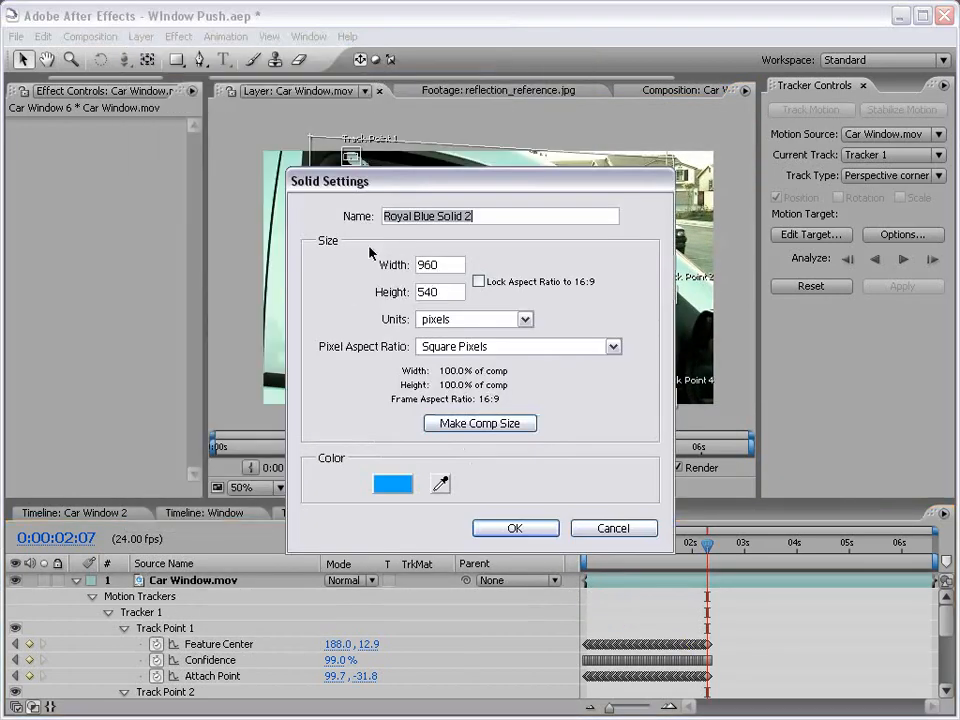
left_click(390, 480)
left_click(403, 514)
left_click_drag(403, 514, 403, 553)
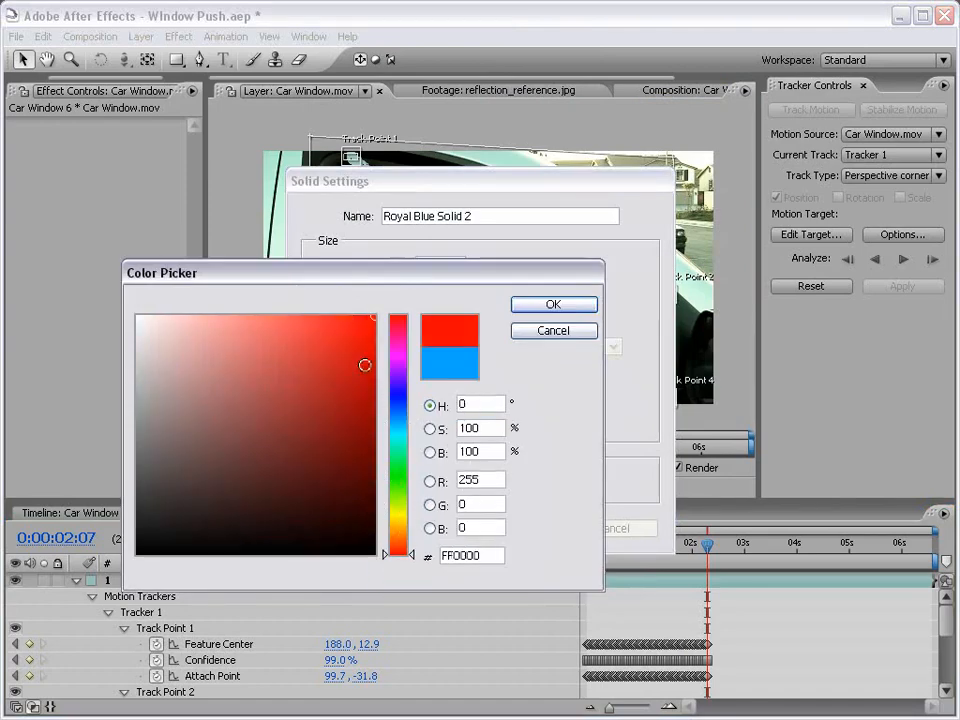
left_click(553, 304)
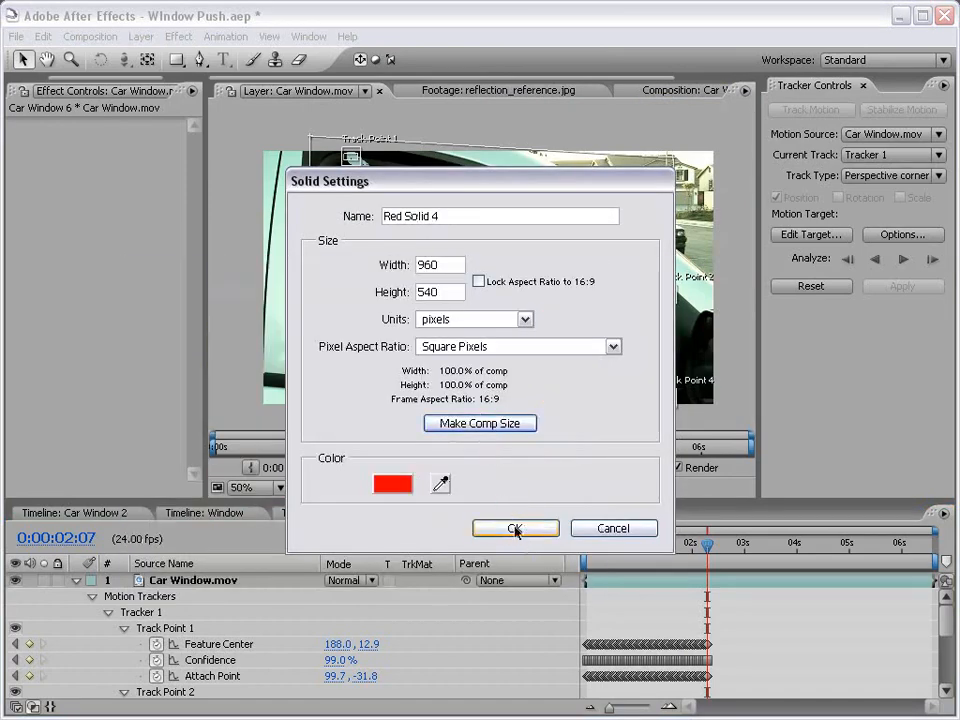
left_click(514, 527)
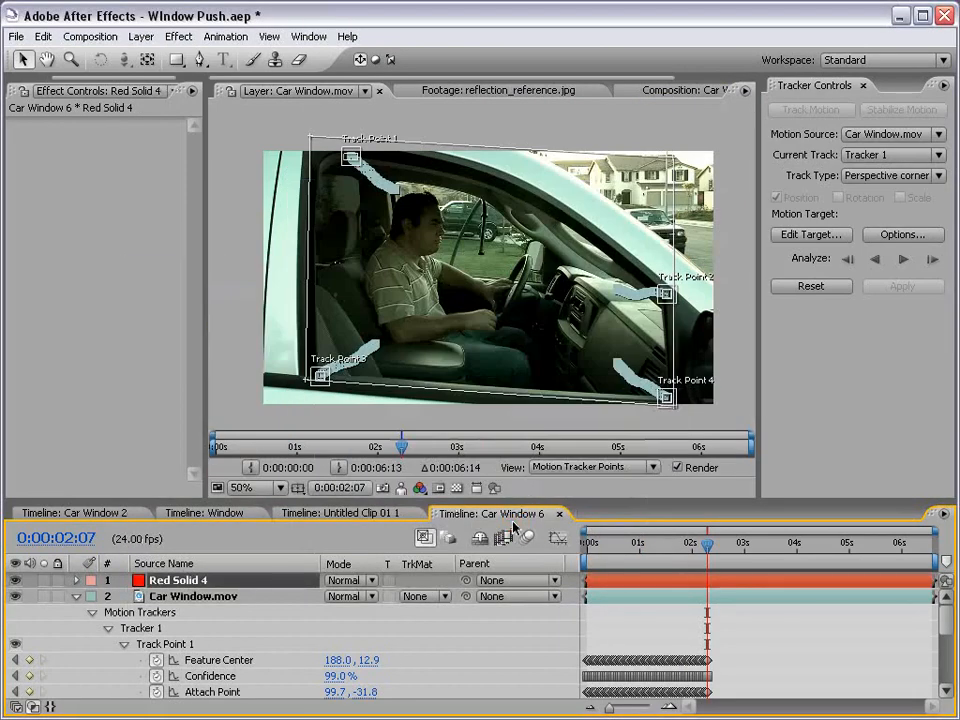
Step: Set the red solid as the tracker's motion target and apply the perspective corner pin track to it
left_click(813, 236)
left_click(421, 344)
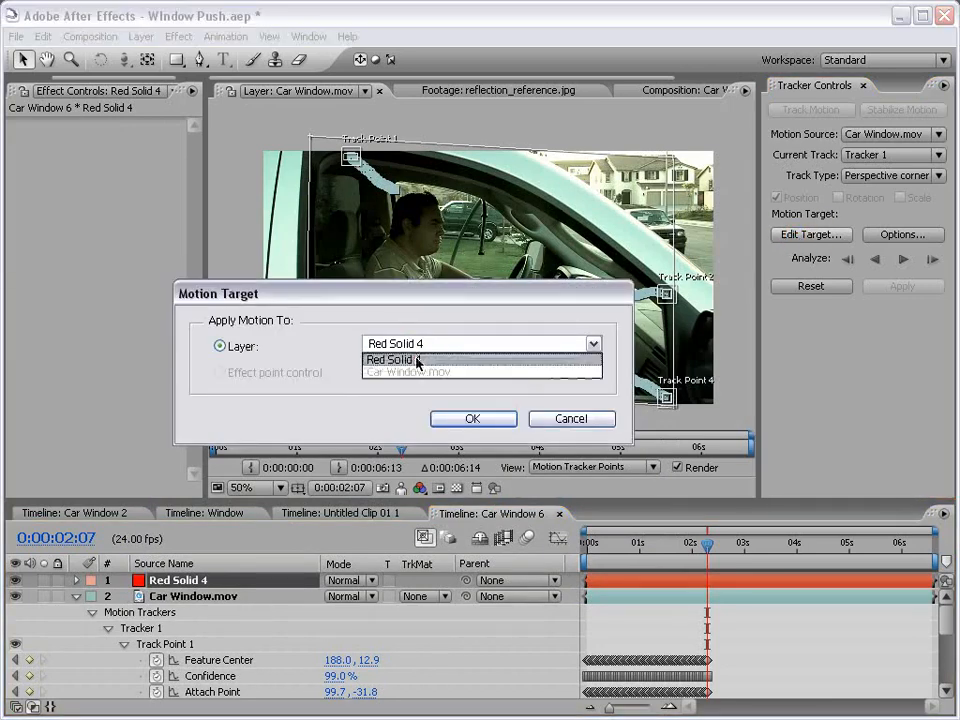
left_click(415, 359)
left_click(473, 419)
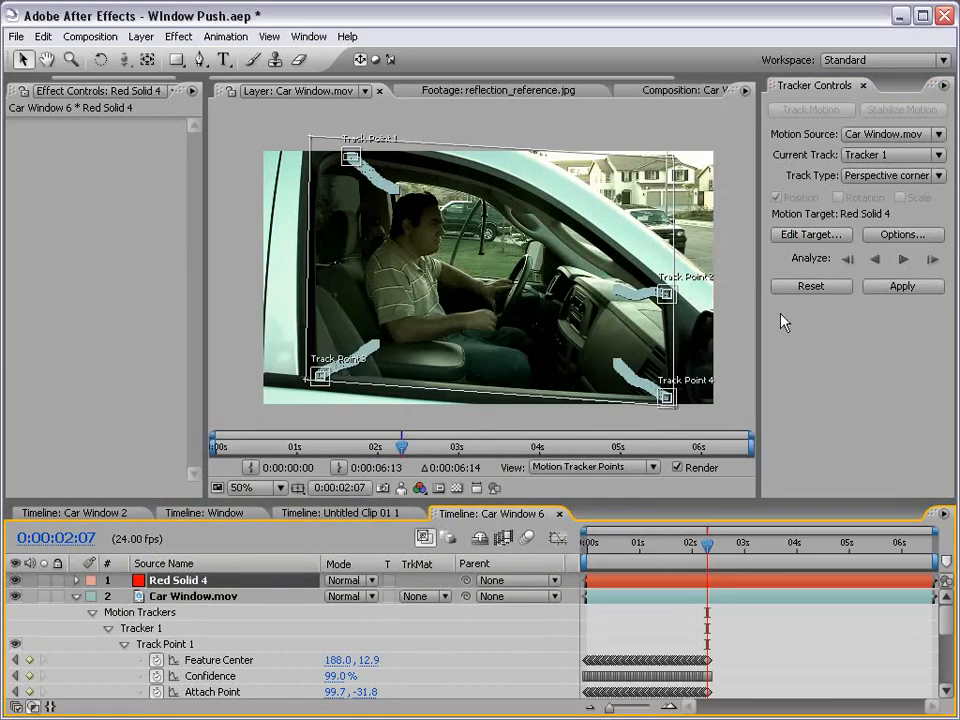
left_click(899, 287)
left_click(750, 658)
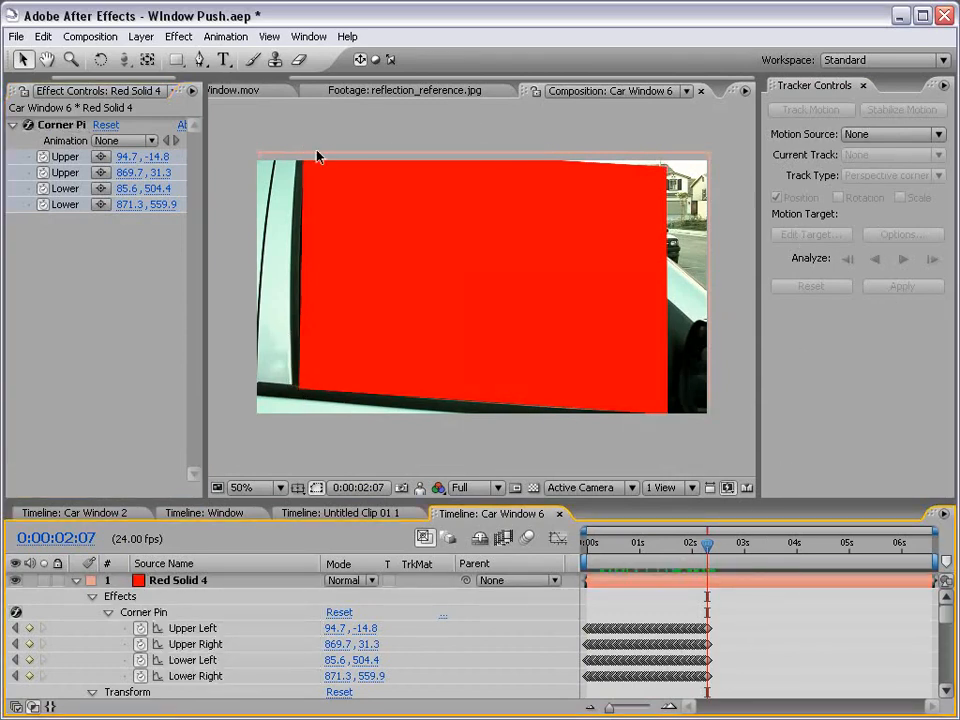
Step: Lower the red solid's opacity to 53% and check its fit over the window from 0:00:02:07 back to 0:00:00:01
left_click(197, 580)
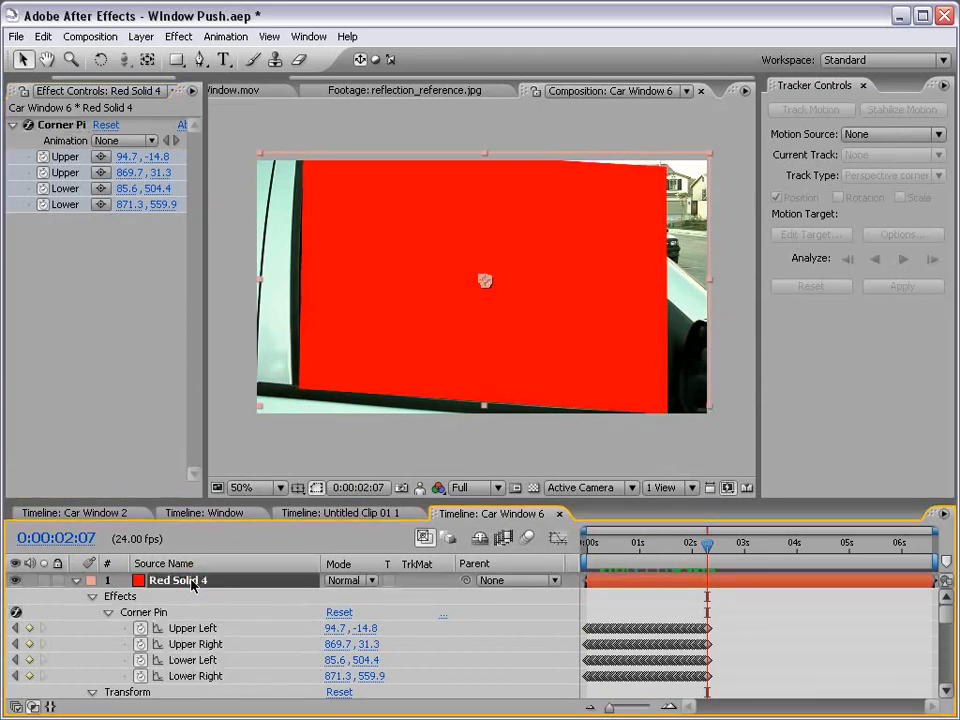
key("t")
left_click_drag(338, 597, 293, 597)
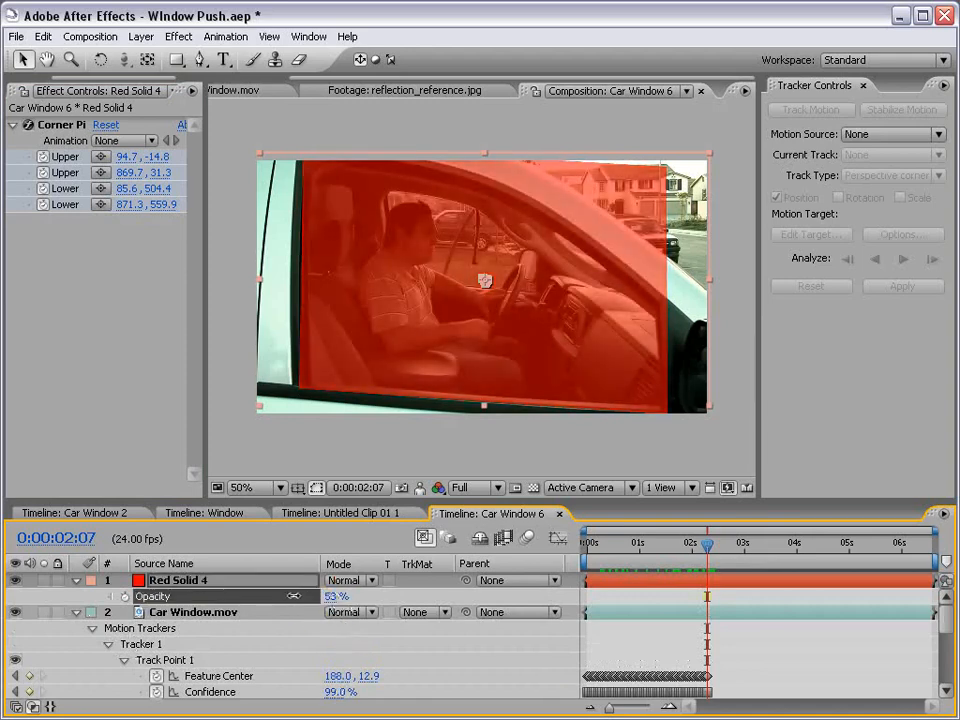
left_click_drag(707, 548, 589, 549)
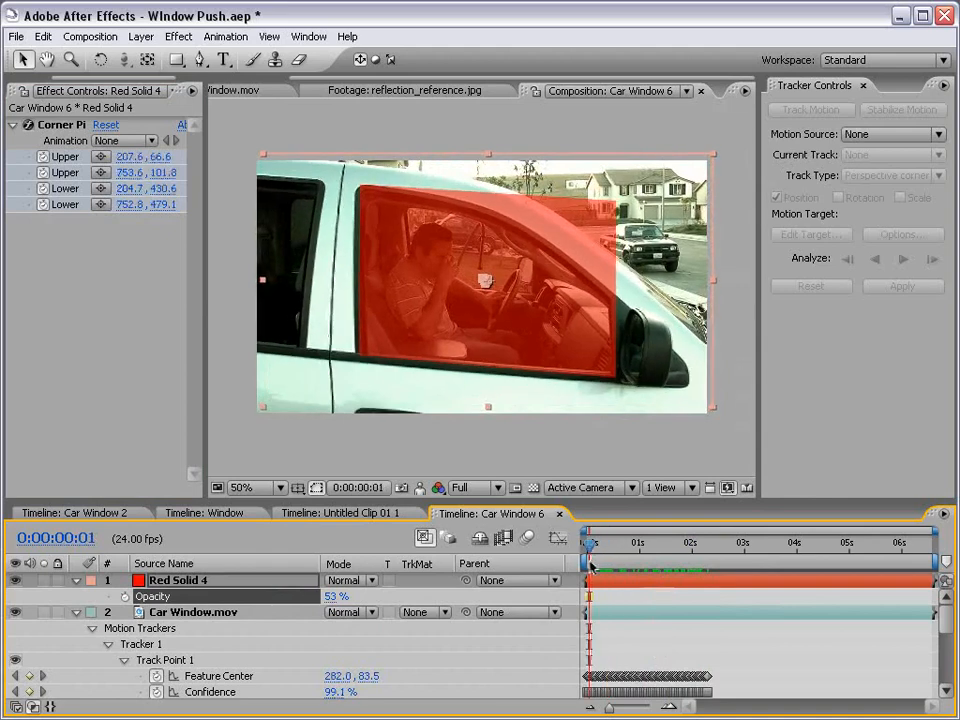
key("grave")
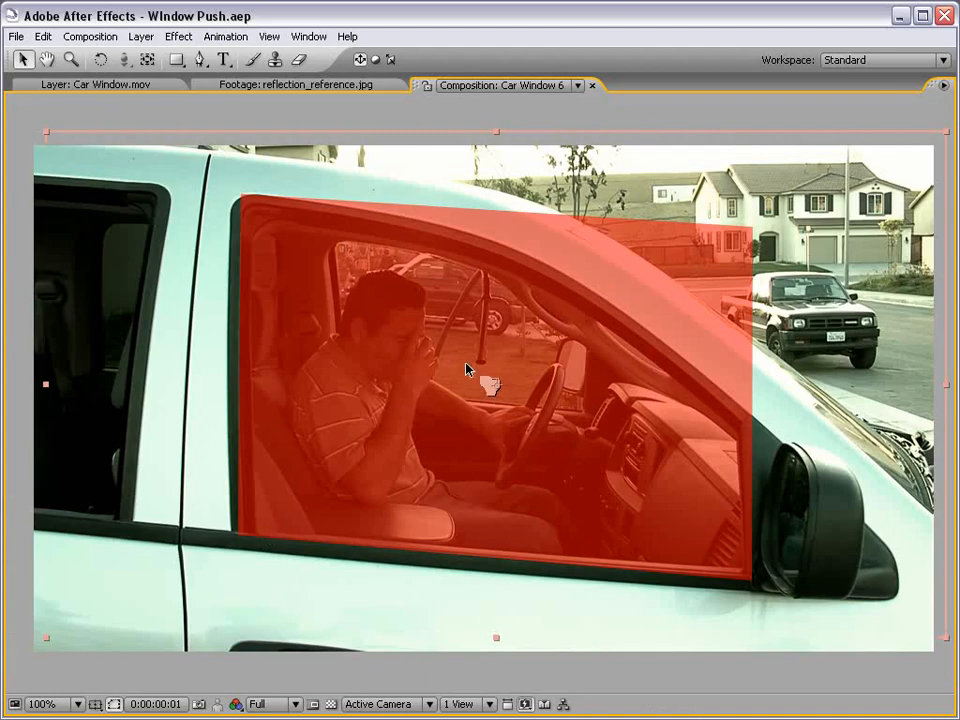
key("grave")
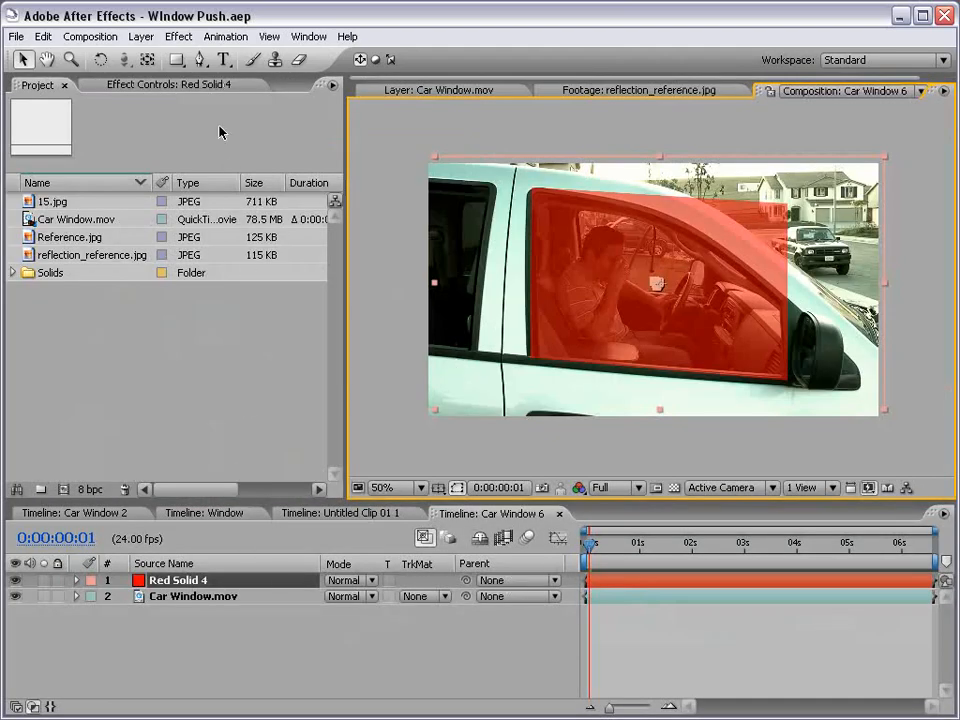
Step: Pre-compose the red solid as "Window", leaving all attributes in Car Window 6
left_click(141, 36)
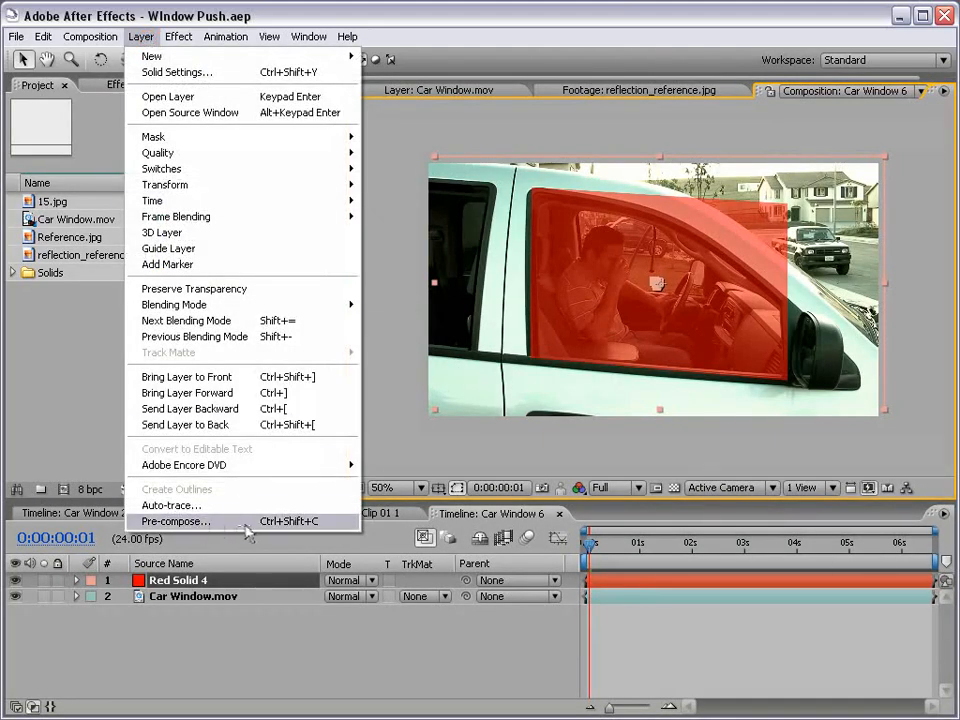
left_click(244, 530)
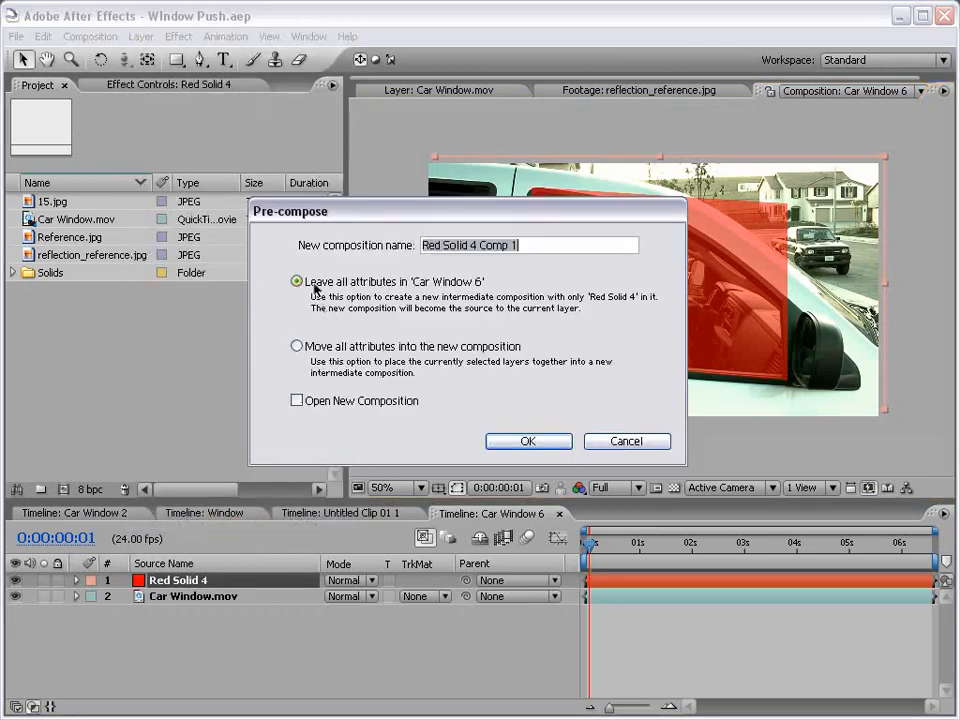
left_click(439, 286)
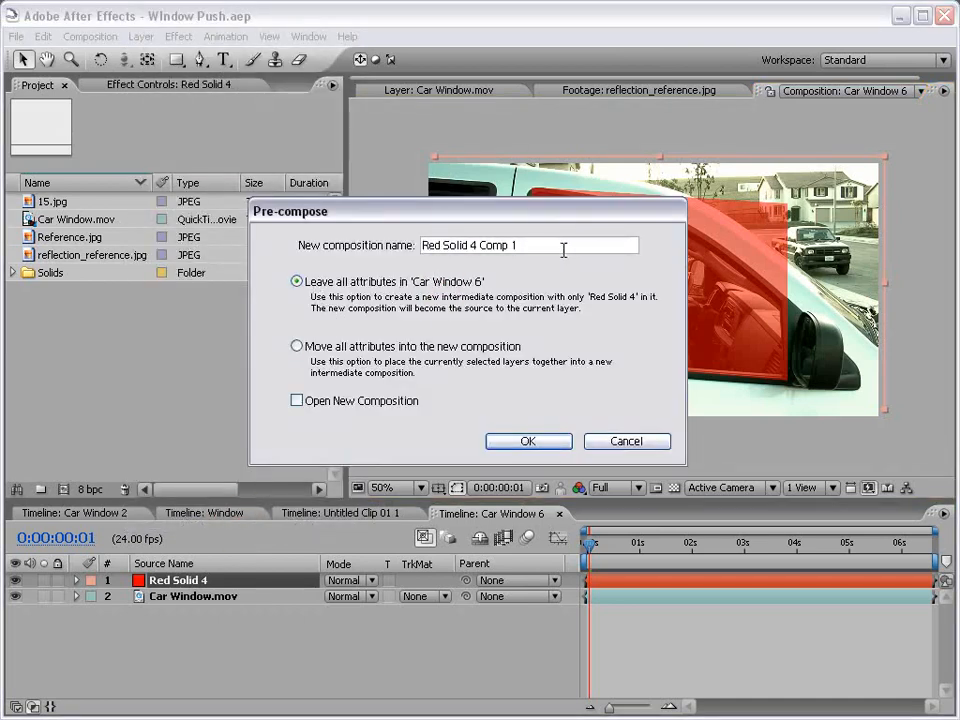
left_click_drag(563, 250, 372, 252)
type("Window")
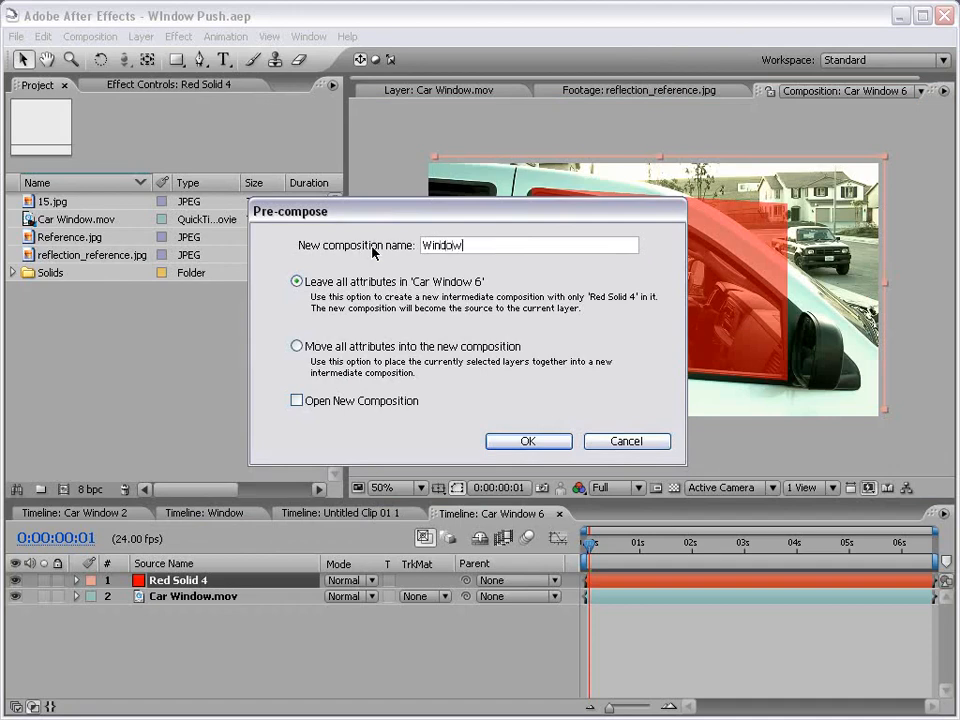
left_click(538, 443)
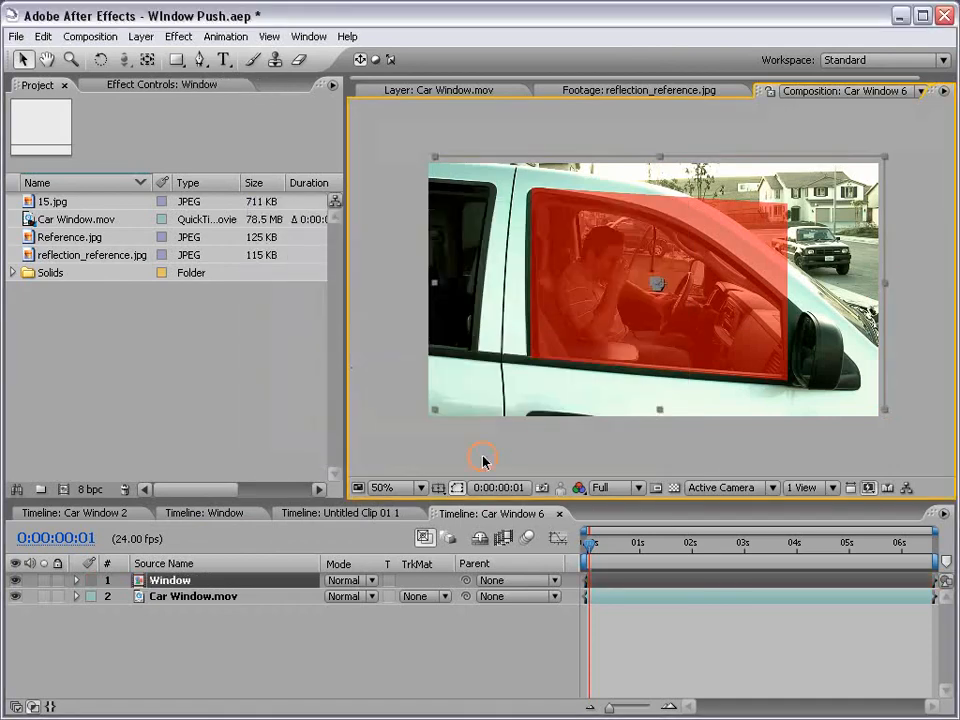
Step: Widen the composition view and create a second viewer for the Car Window 6 composition
left_click(265, 582)
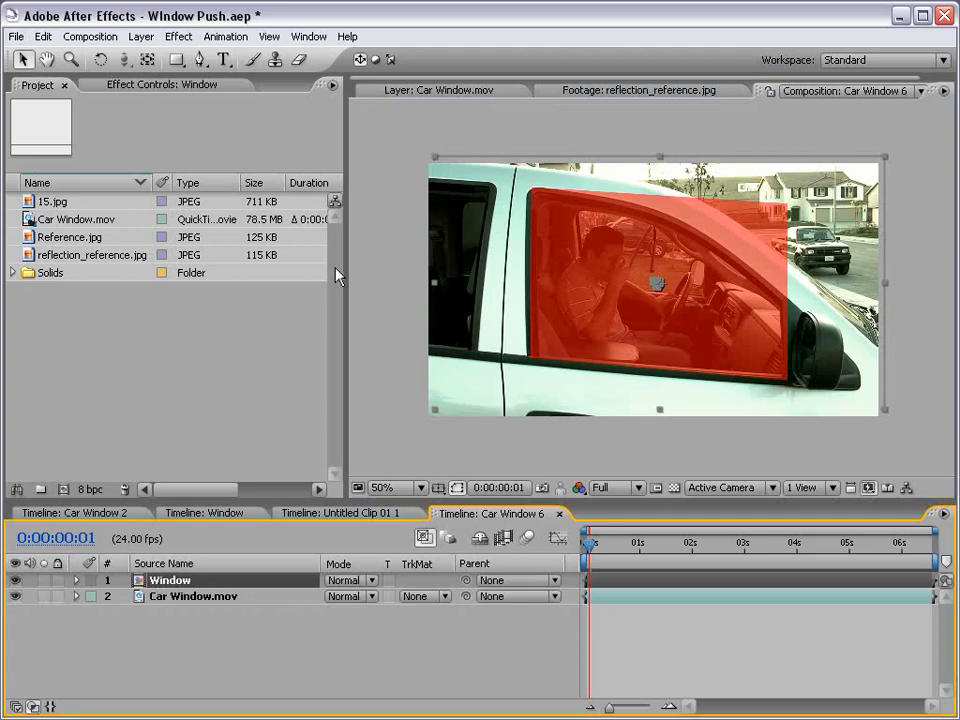
left_click_drag(344, 294, 195, 296)
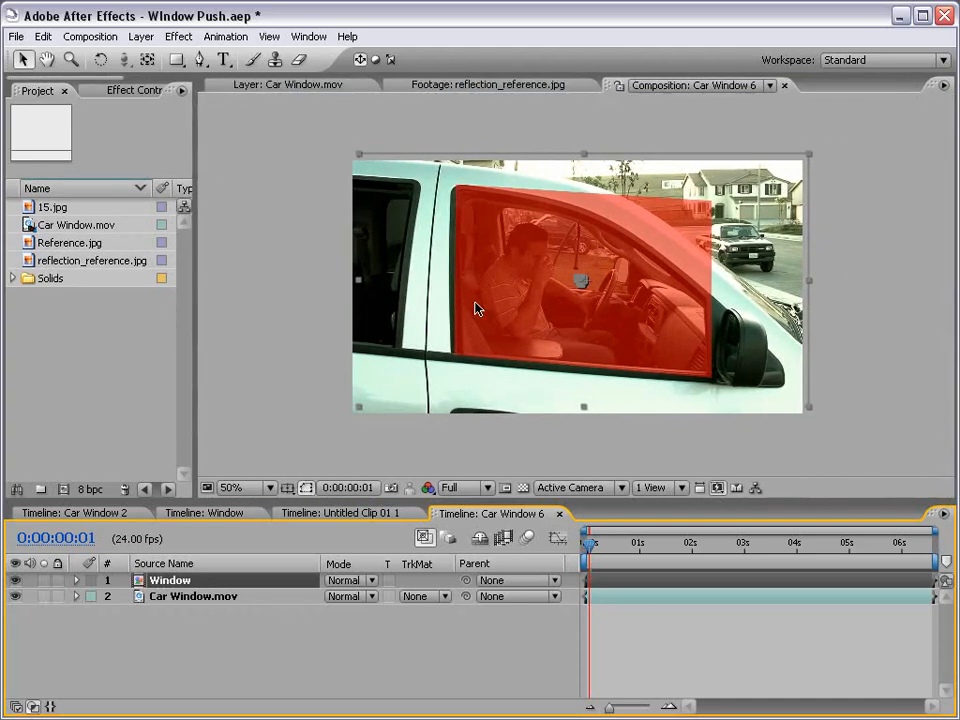
left_click(269, 36)
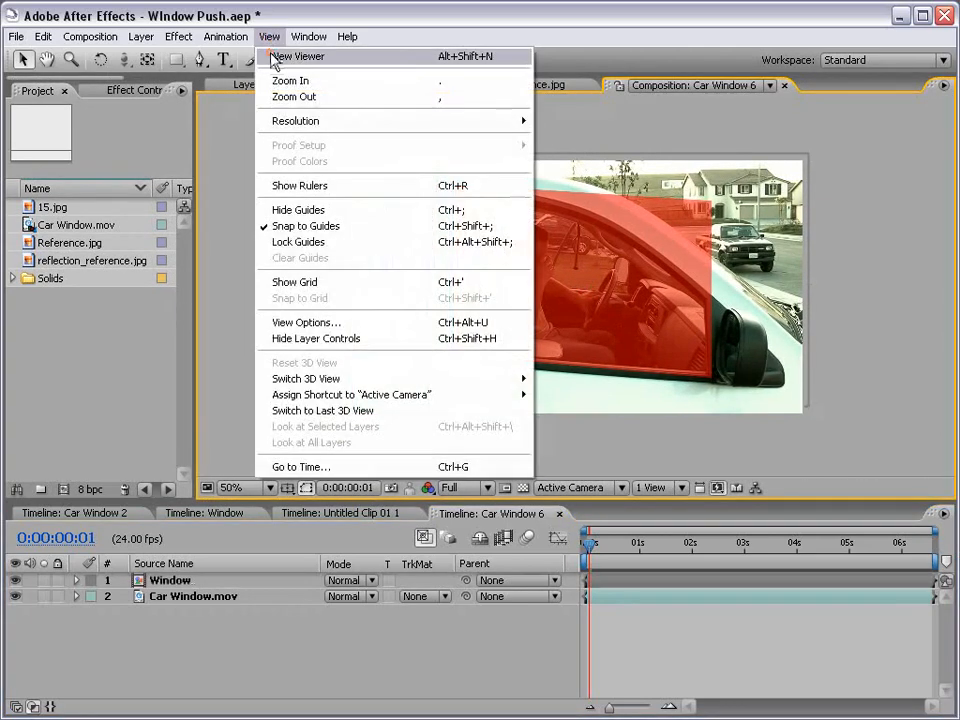
left_click(275, 58)
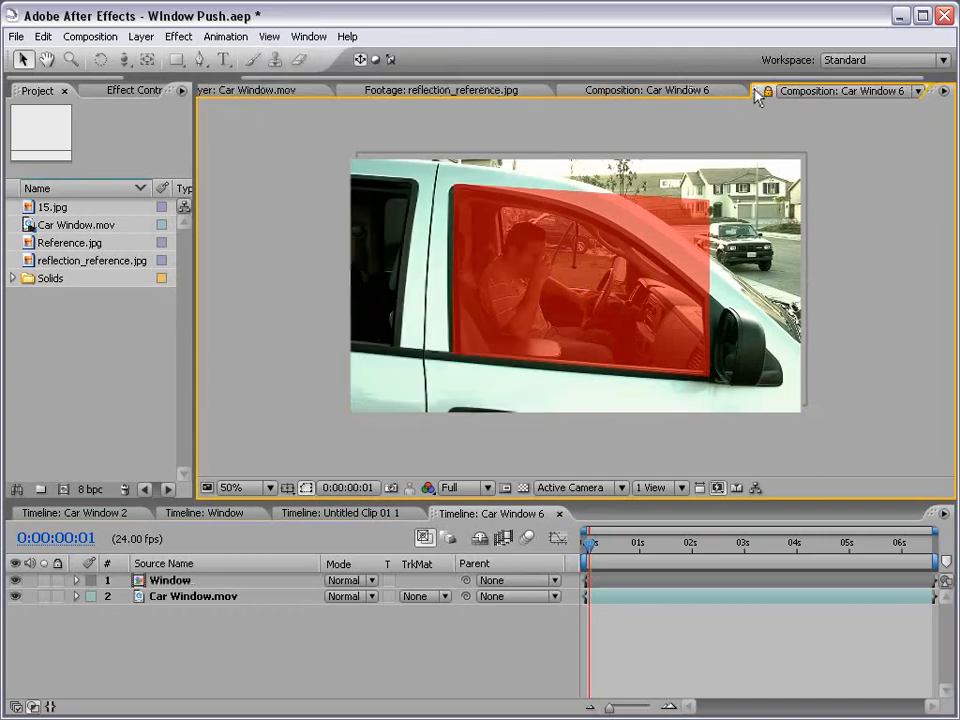
Step: Arrange two viewers side by side, one locked to the Car Window 6 composition and the other locked to the Window composition
left_click_drag(757, 96, 921, 238)
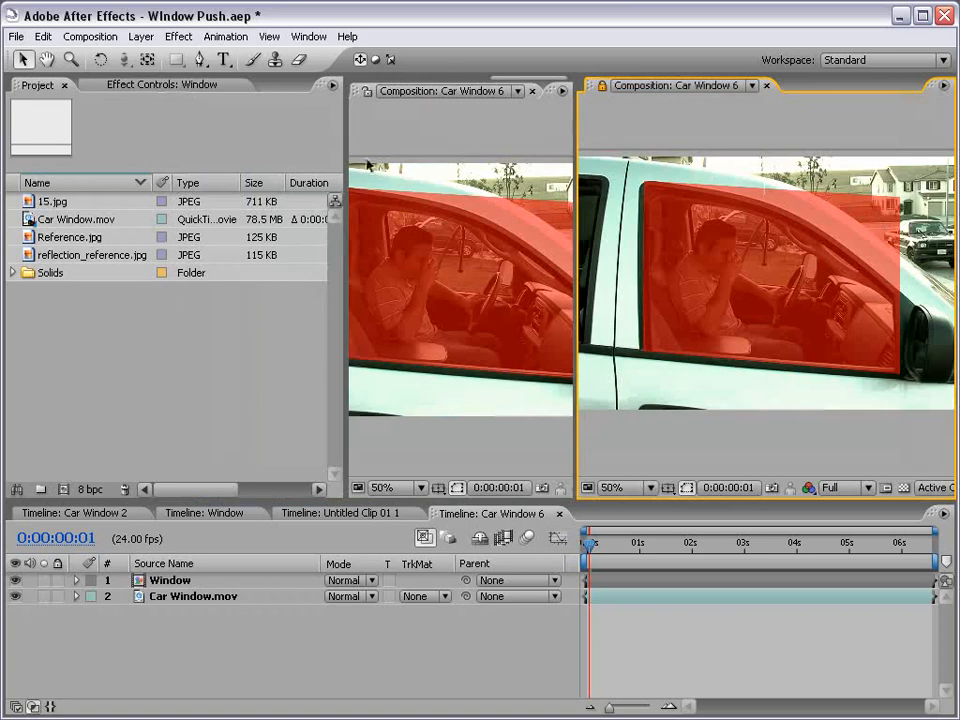
left_click_drag(346, 135, 90, 147)
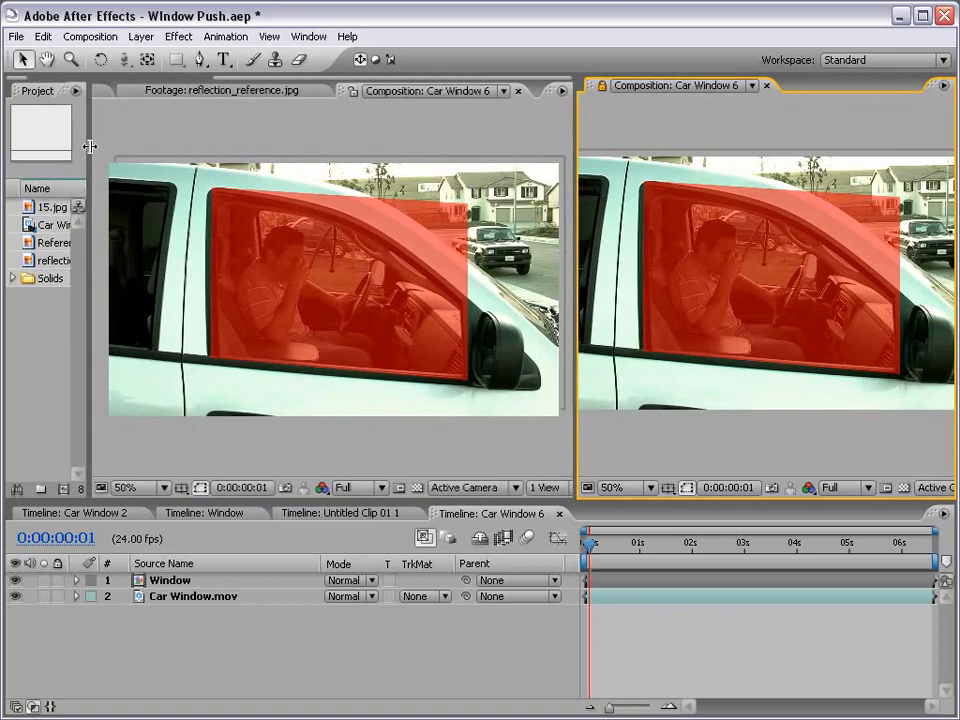
left_click(353, 91)
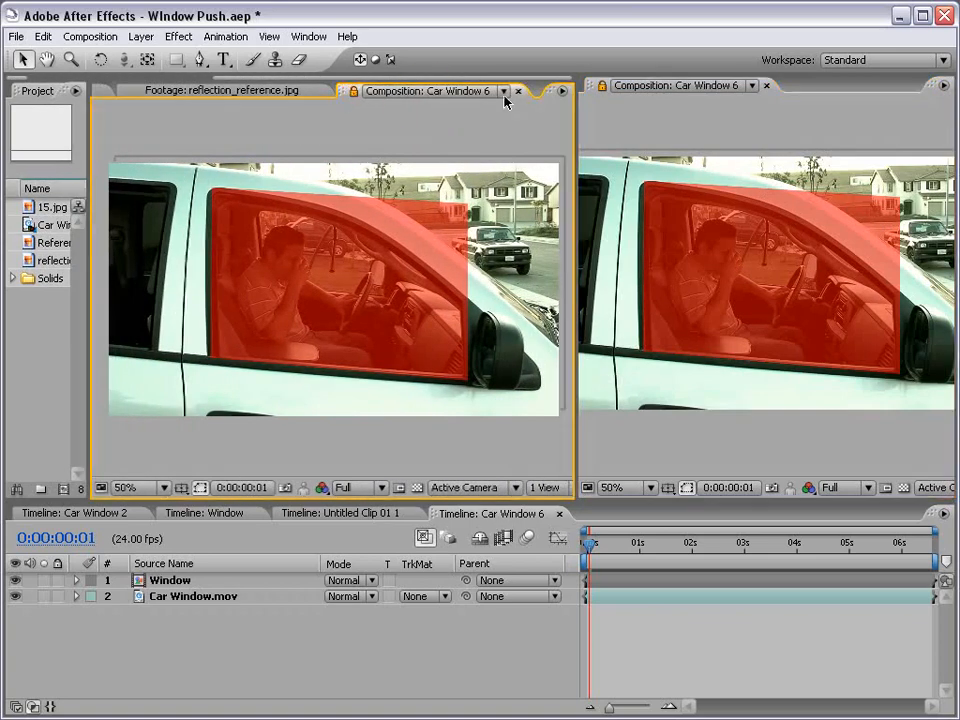
left_click(627, 113)
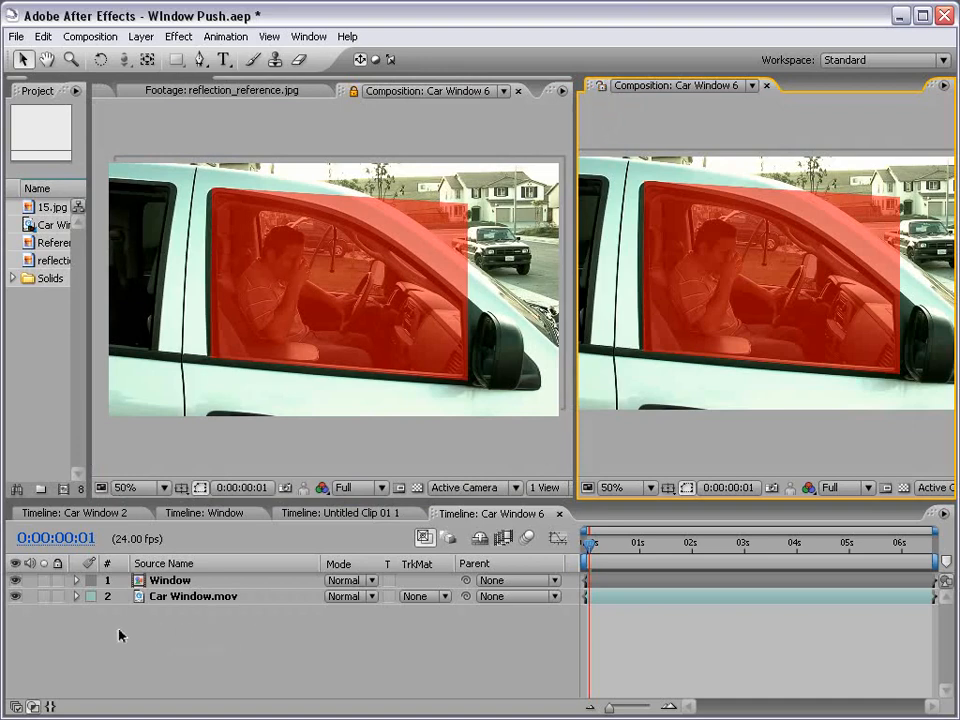
double_click(184, 581)
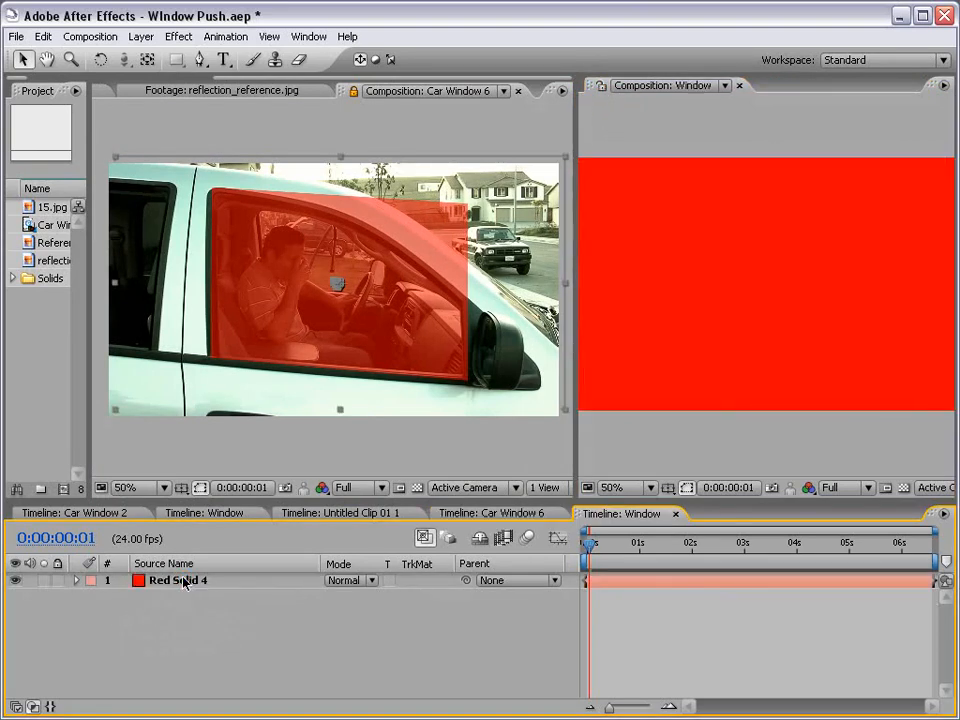
left_click(603, 86)
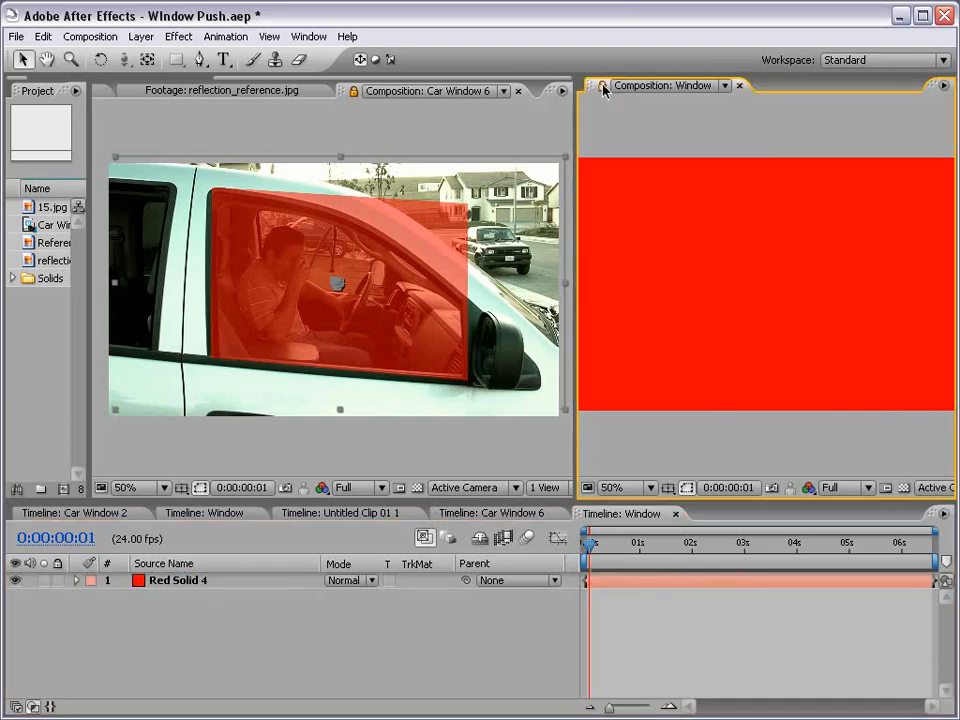
Step: Move the current time to 0:00:01:09 and select the red solid layer in the Window composition
left_click(605, 563)
left_click_drag(605, 563, 658, 563)
left_click(645, 580)
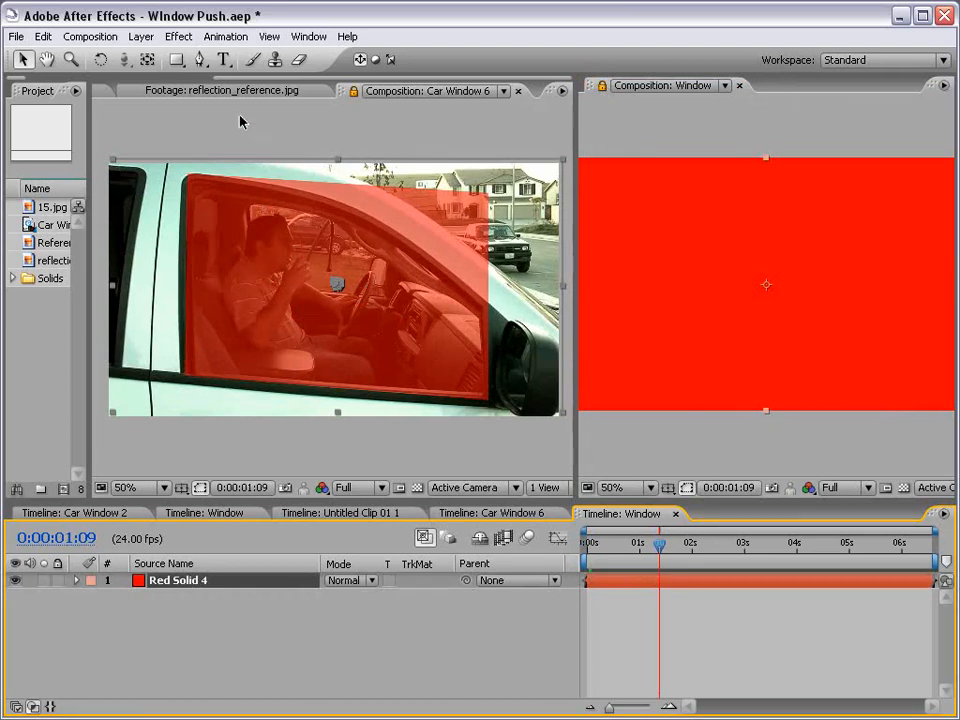
Step: Try drawing a truck-window-shaped mask with the Pen tool on the red solid inside the Window composition
left_click(200, 59)
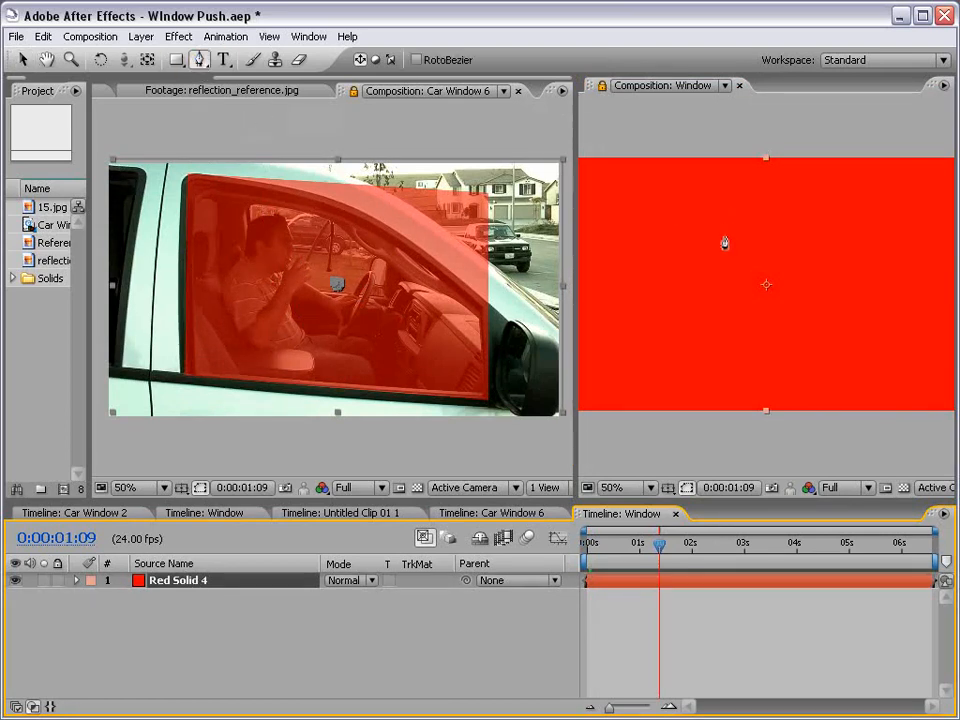
key("comma")
left_click(668, 237)
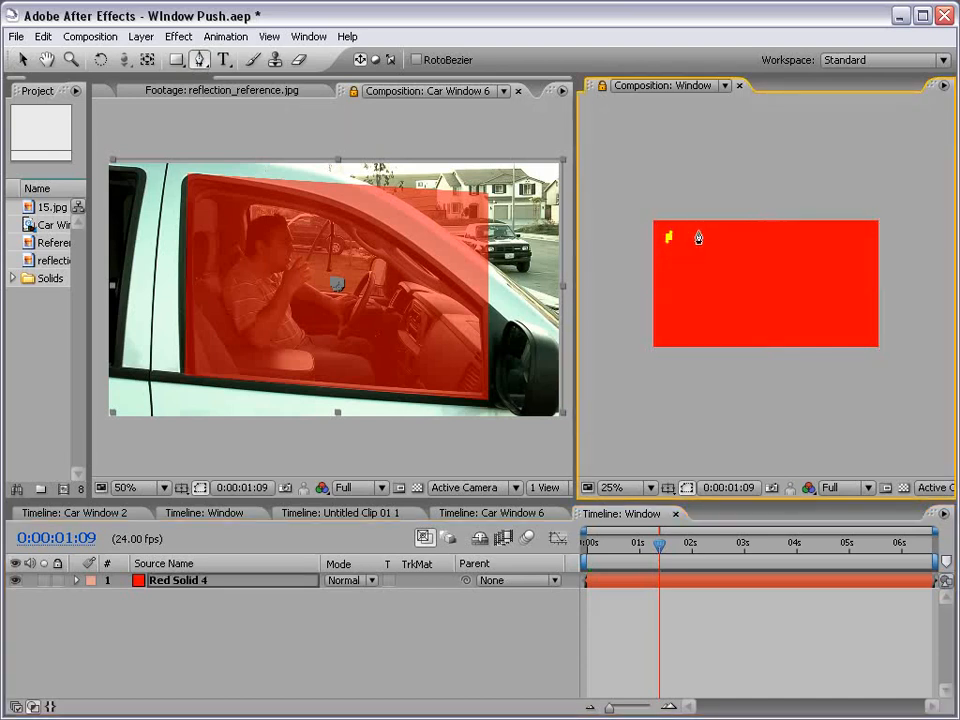
left_click_drag(698, 234, 716, 236)
left_click(812, 255)
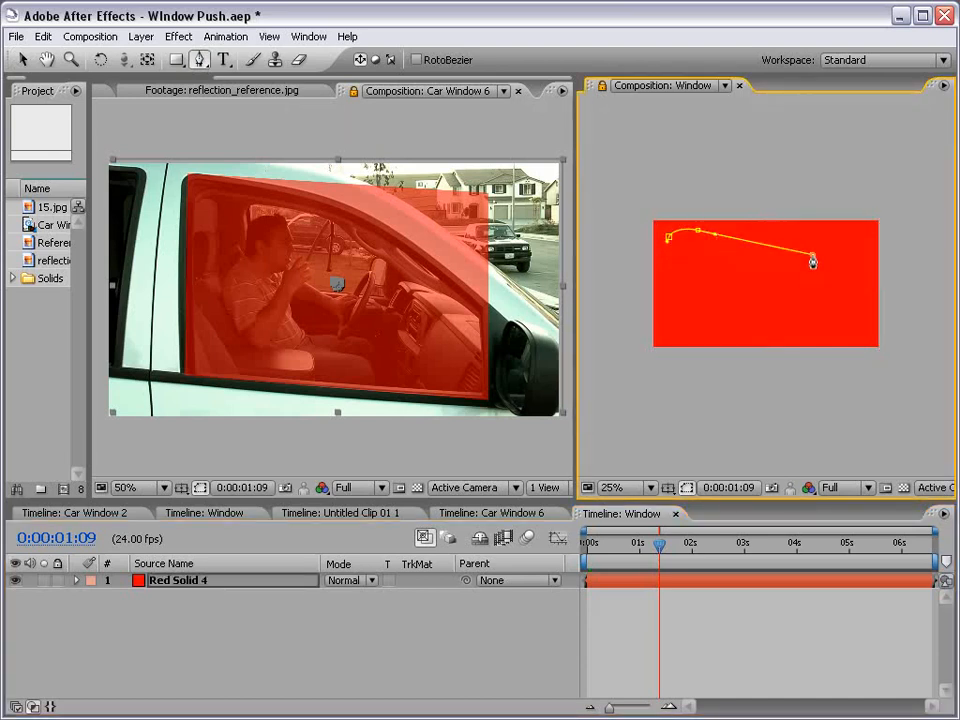
left_click(862, 327)
left_click_drag(663, 334, 663, 323)
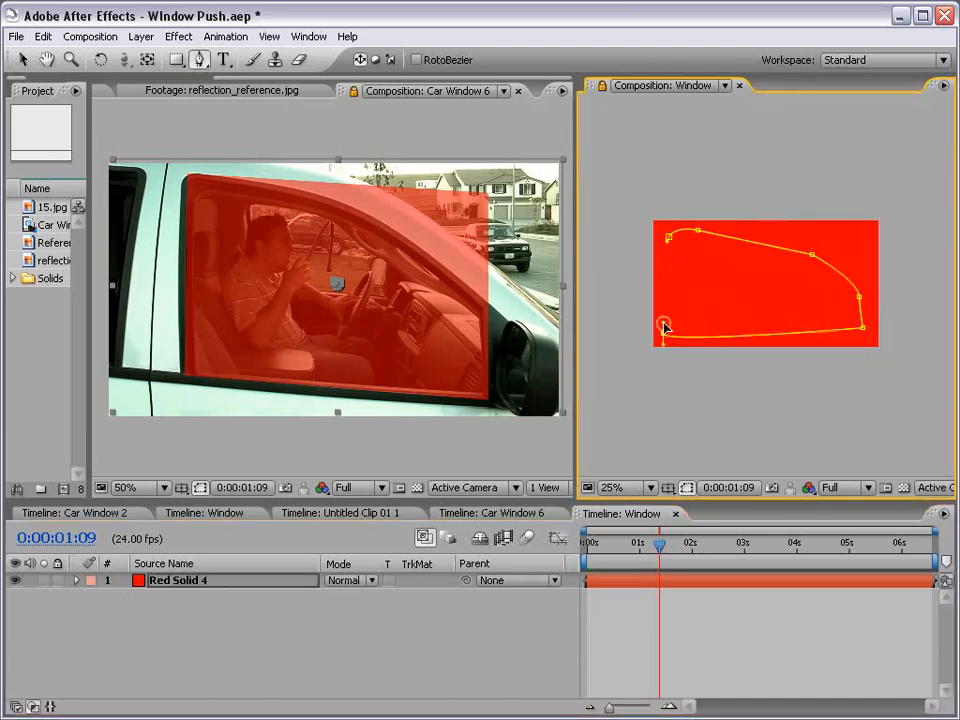
left_click(668, 237)
Step: Undo the whole freehand mask on the red solid
key("ctrl+z")
key("ctrl+z")
key("ctrl+z")
key("ctrl+z")
key("ctrl+z")
key("ctrl+z")
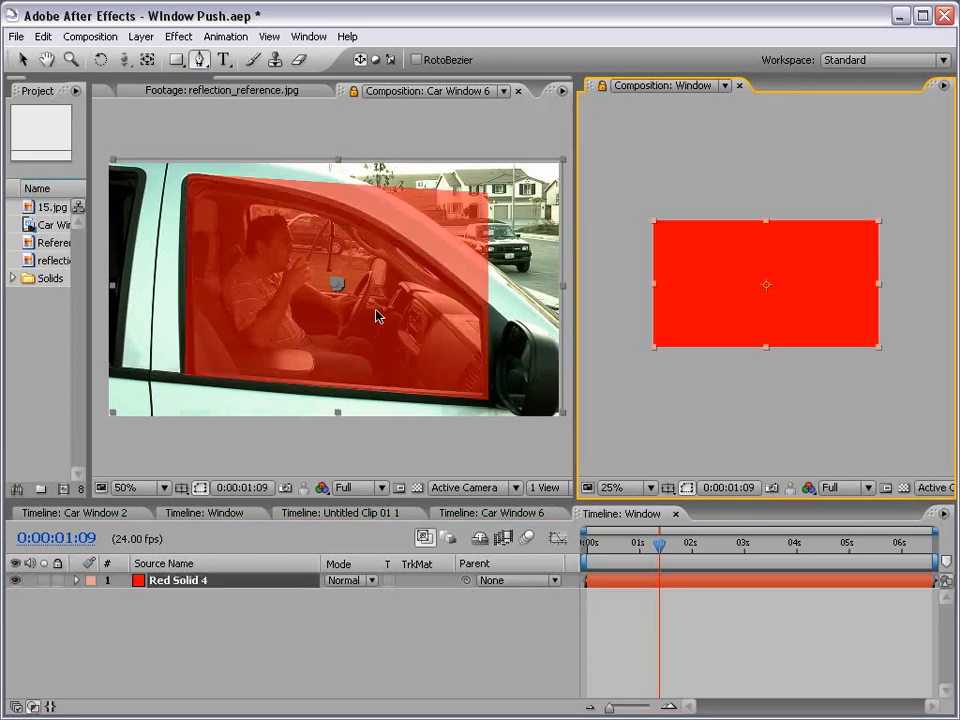
Step: Return to the Car Window 6 timeline, select the Window layer and hide it to expose the truck footage
key("v")
left_click(463, 478)
left_click(487, 514)
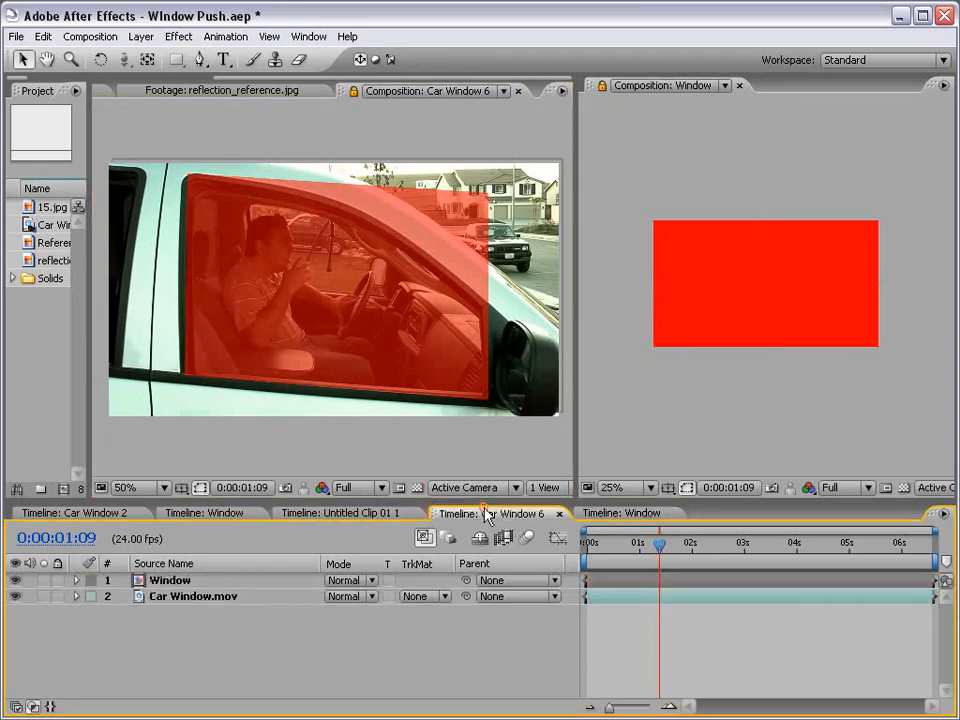
left_click(222, 222)
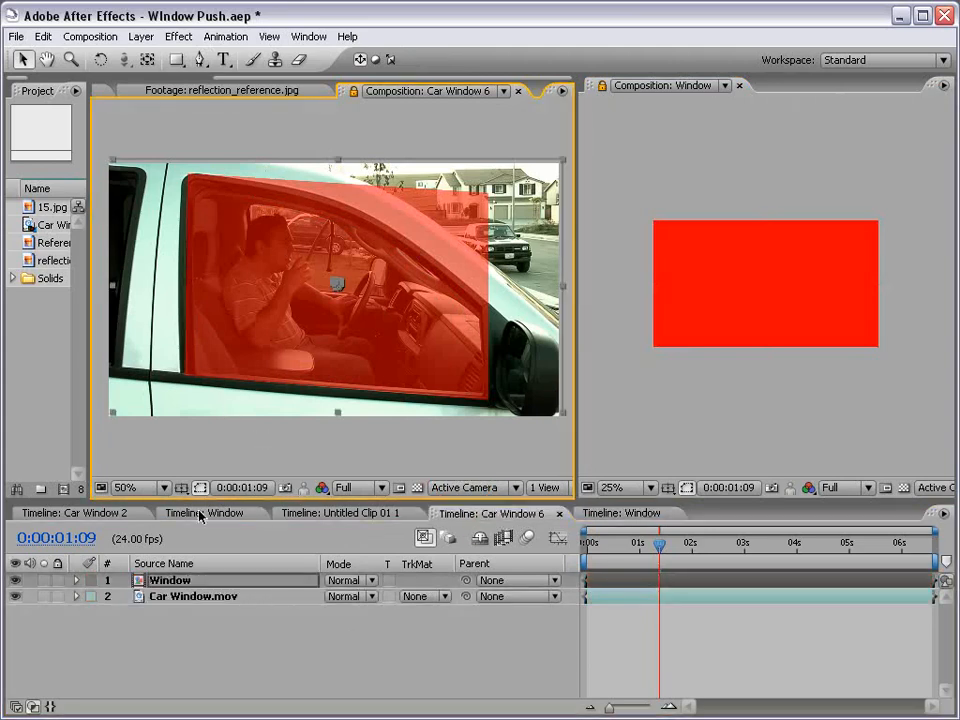
left_click(16, 580)
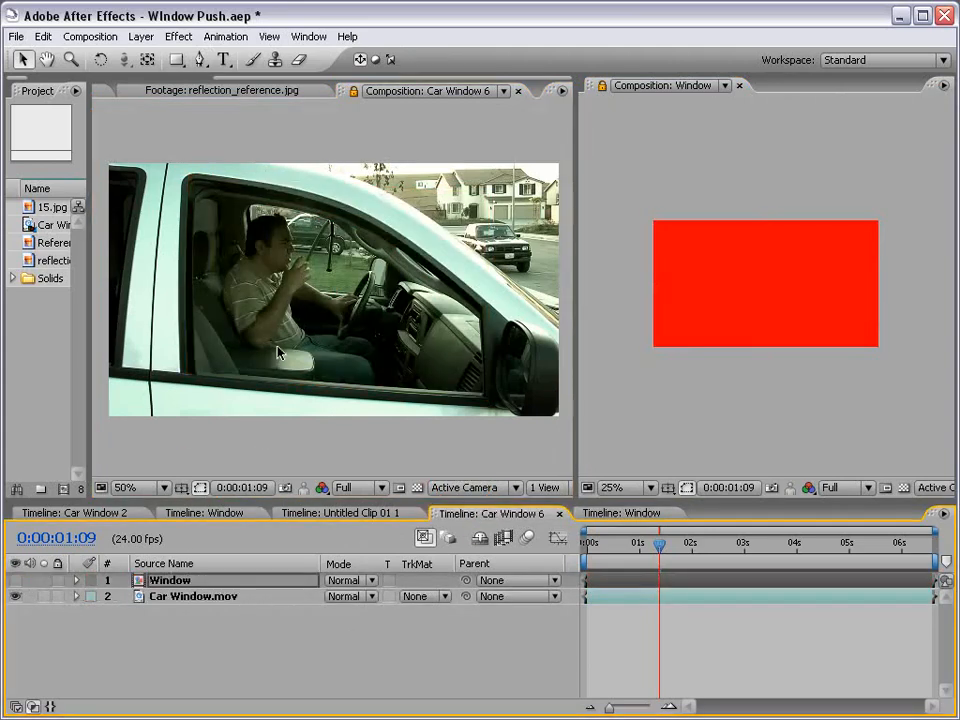
Step: Start a Pen mask on the Window layer at the side window's lower rear corner, tracing the rear edge and rounded upper corner
key("grave")
left_click(200, 59)
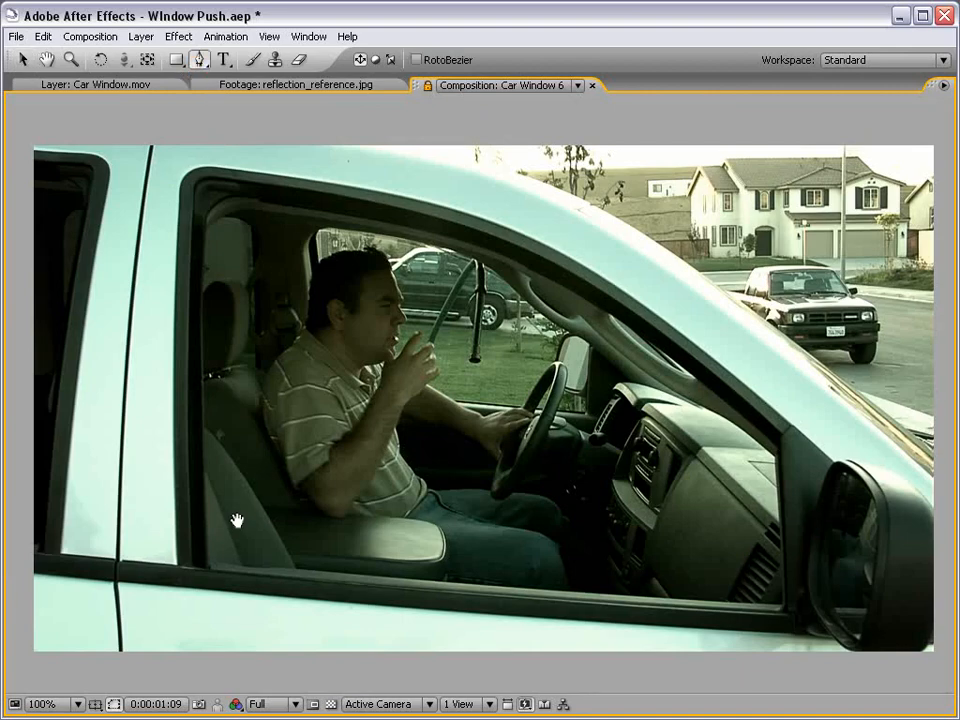
left_click_drag(227, 527, 336, 433)
scroll(336, 433, "up", 1)
left_click_drag(297, 517, 393, 535)
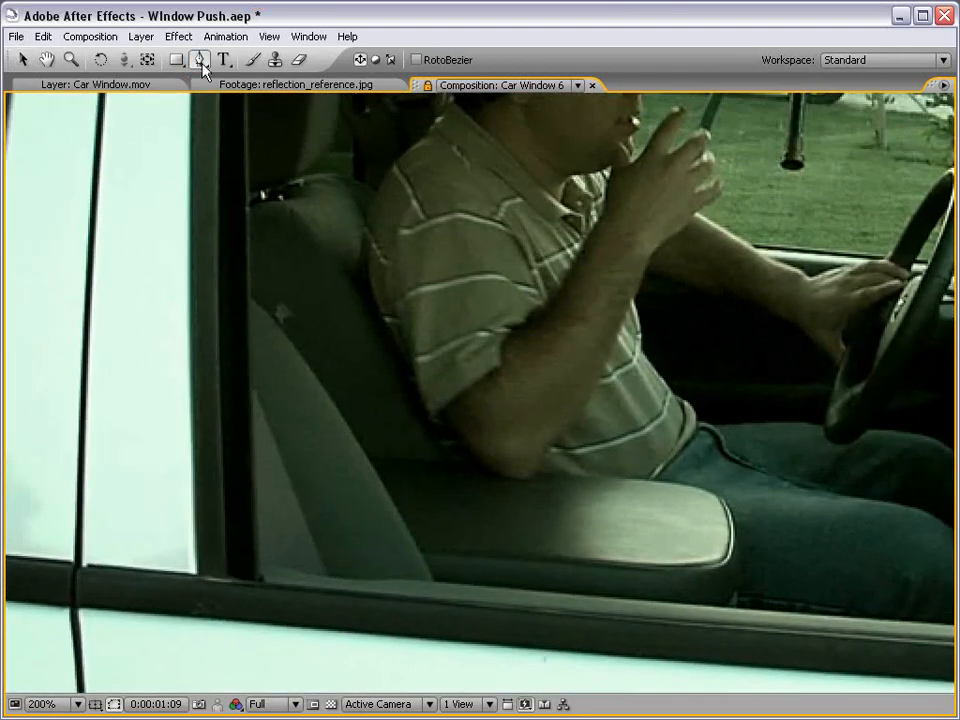
left_click(242, 583)
left_click_drag(245, 455, 270, 555)
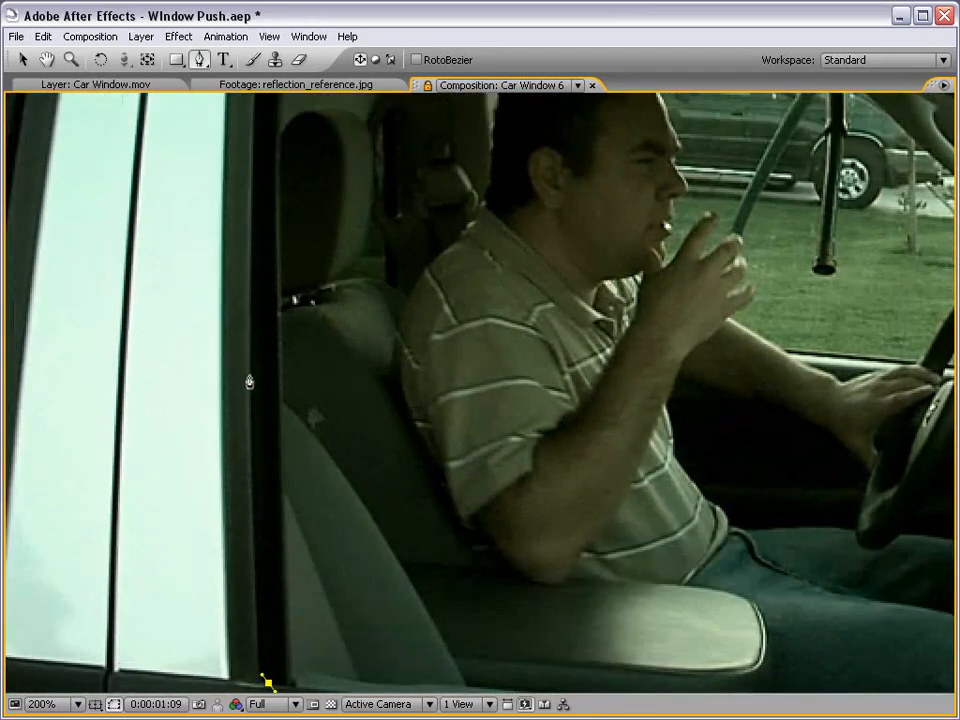
left_click_drag(249, 381, 247, 273)
key("space")
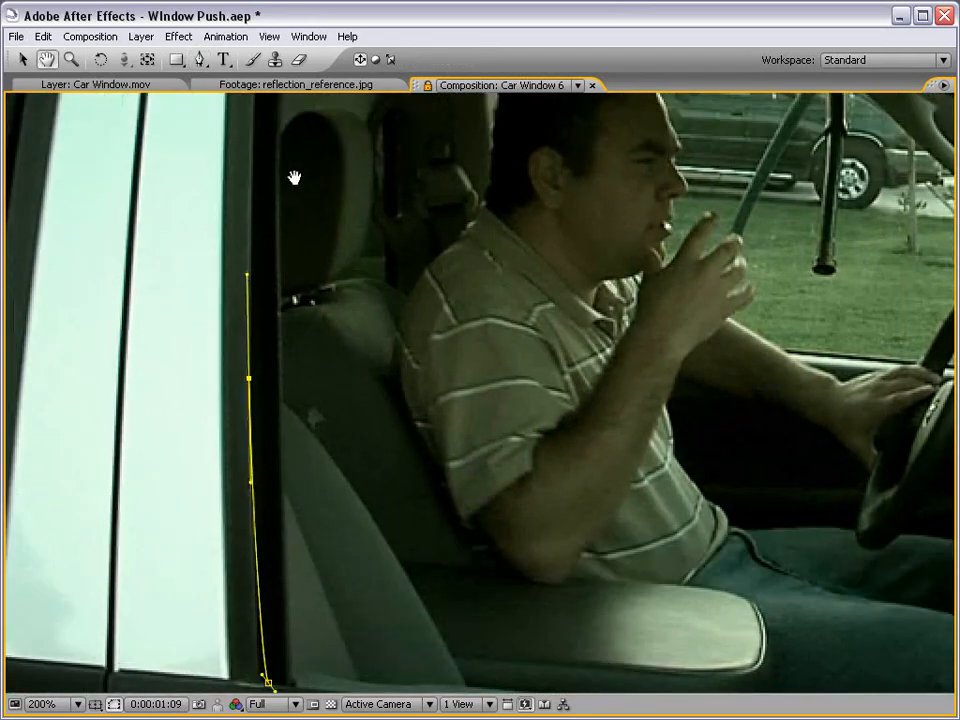
left_click_drag(294, 177, 276, 321)
left_click(271, 204)
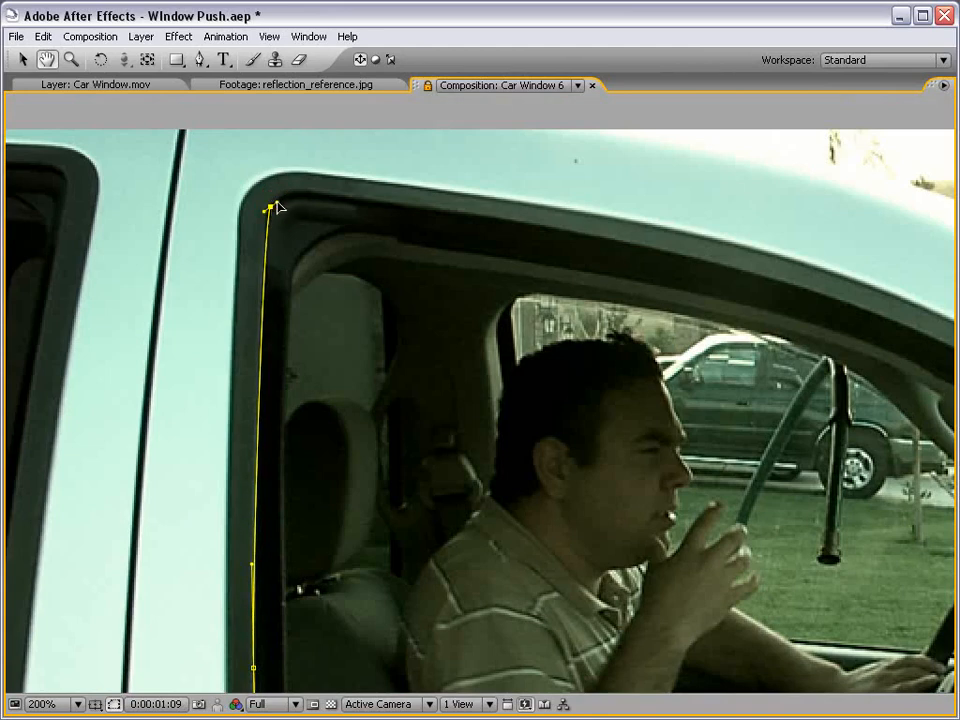
left_click_drag(302, 190, 326, 196)
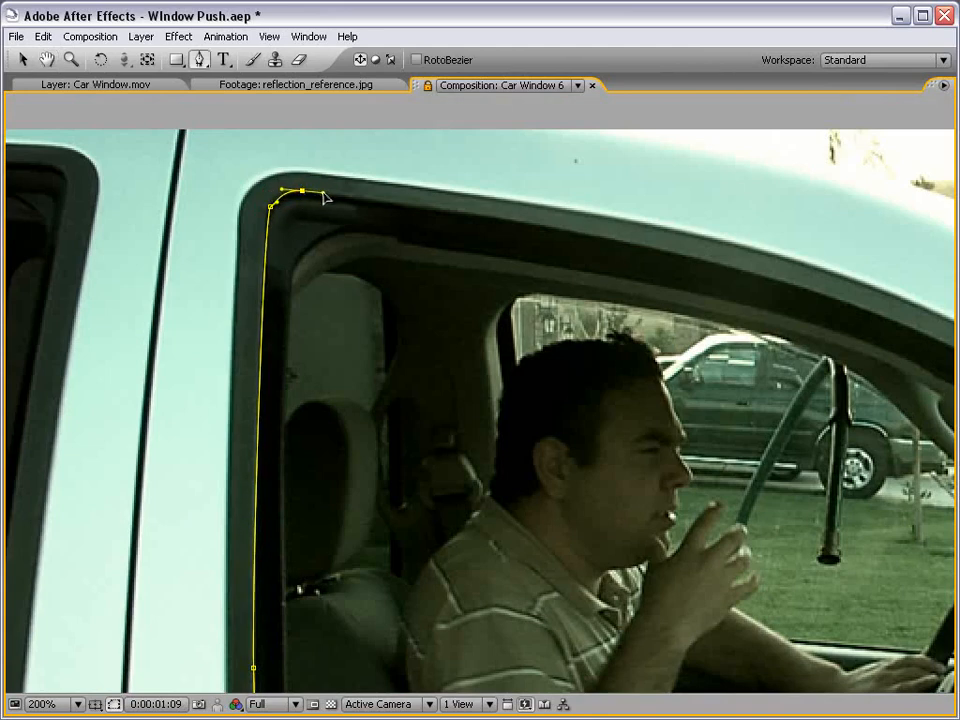
Step: Continue the mask with curved points along the window's sloping upper edge, ending at the front corner by the mirror
key("space")
left_click_drag(655, 293, 391, 292)
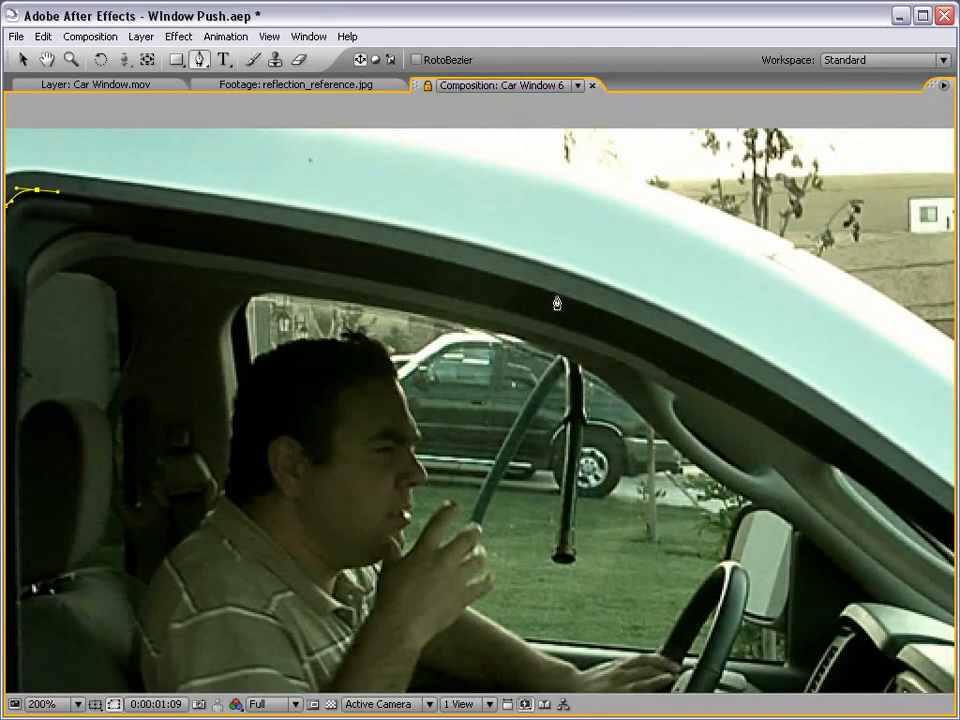
left_click_drag(558, 297, 729, 363)
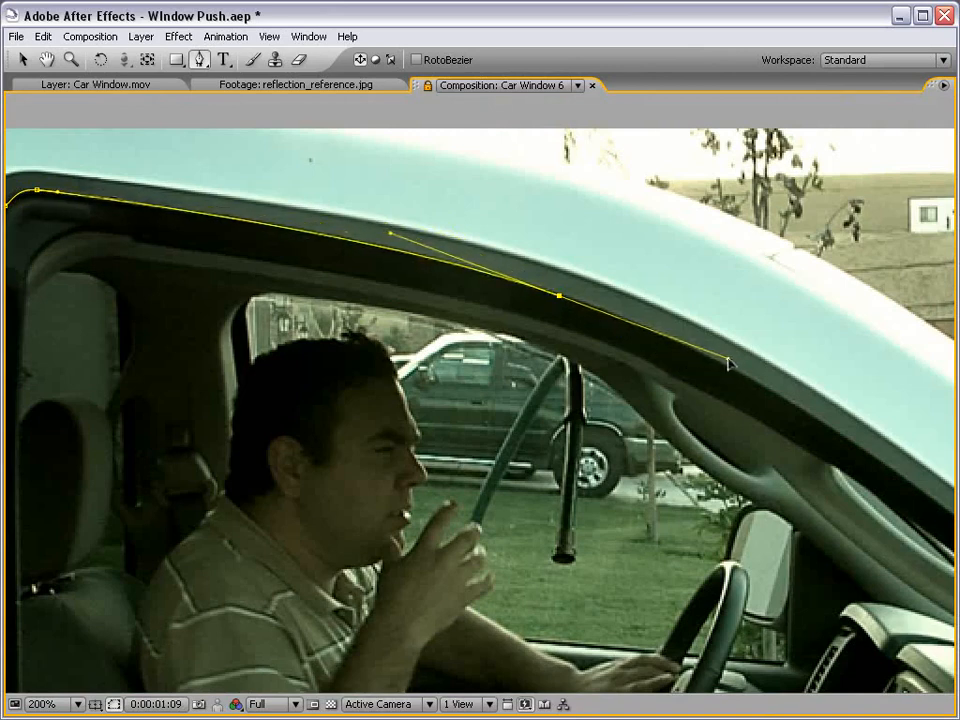
left_click_drag(729, 363, 758, 385)
left_click_drag(744, 510, 490, 405)
left_click_drag(751, 539, 619, 495)
left_click_drag(671, 451, 722, 495)
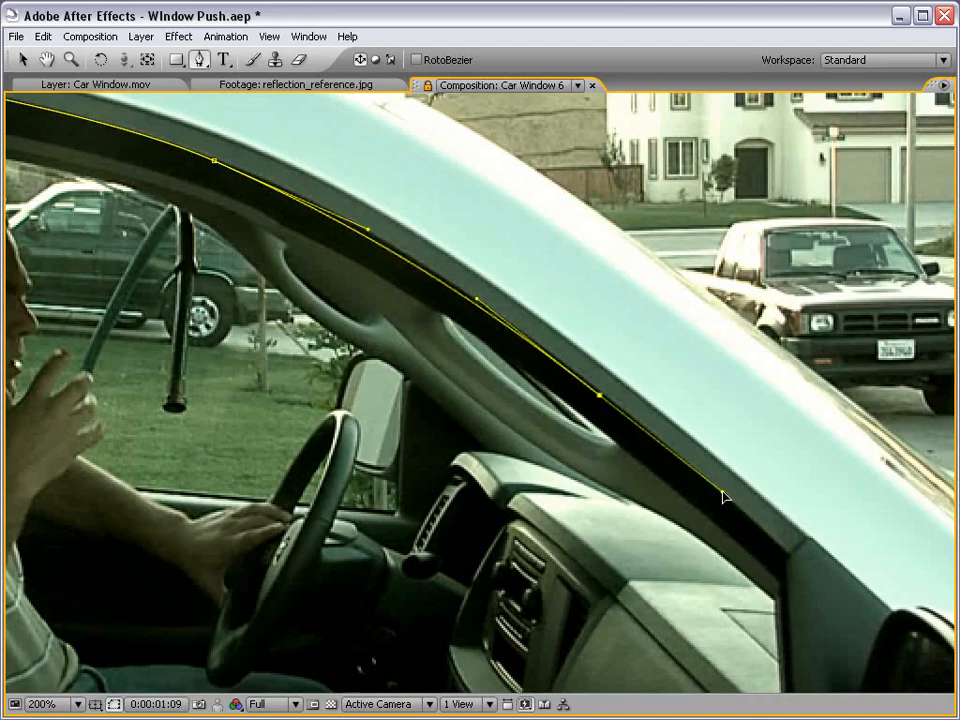
left_click(785, 552)
Step: Trace the mask down the window's front edge and back along the lower sill, closing it at the starting point
left_click_drag(787, 609, 717, 580)
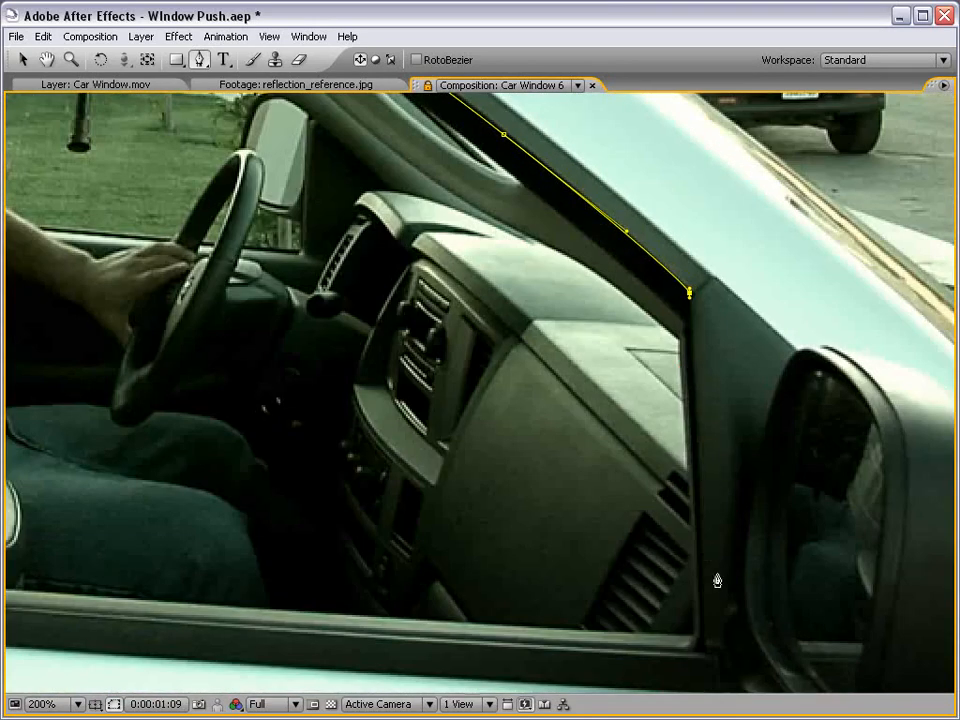
left_click(696, 647)
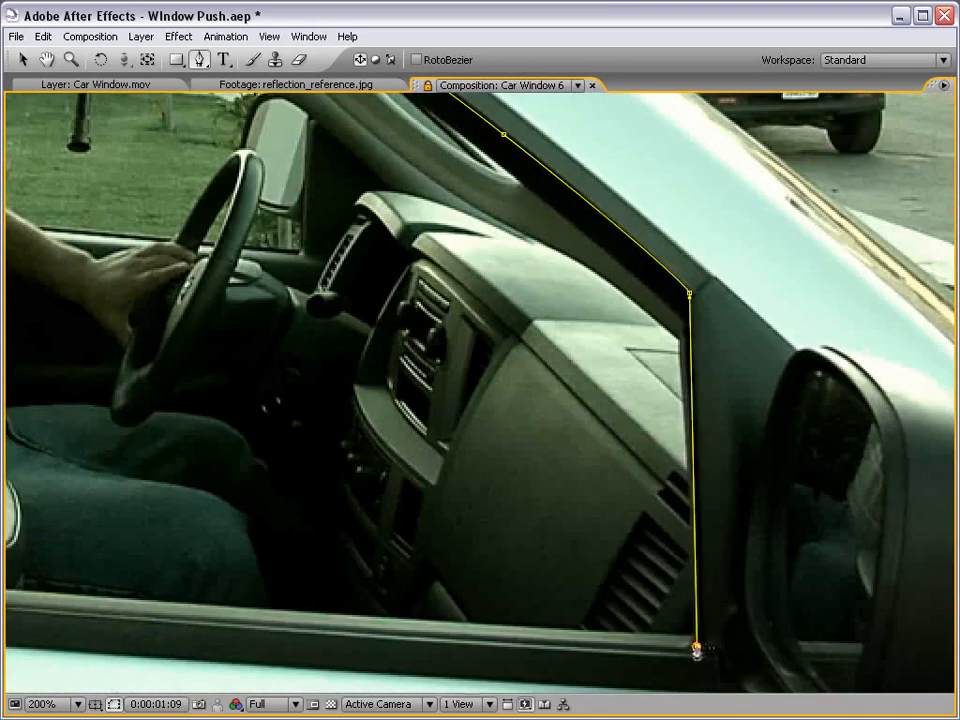
key("ctrl+z")
left_click_drag(693, 650, 687, 651)
left_click_drag(501, 628, 947, 575)
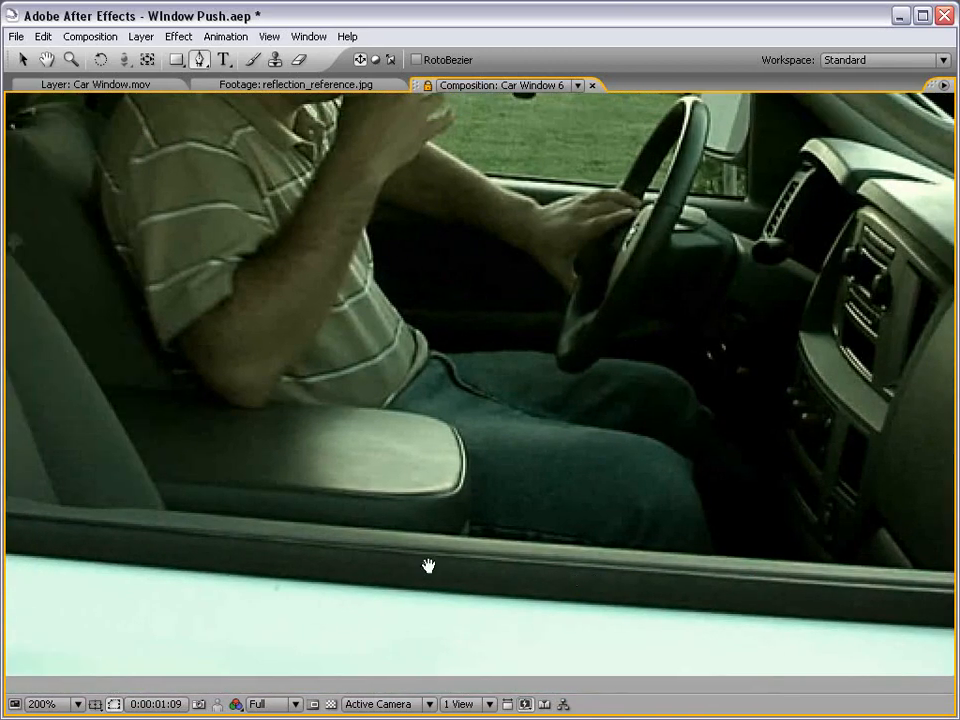
left_click_drag(351, 543, 220, 533)
left_click_drag(160, 537, 555, 540)
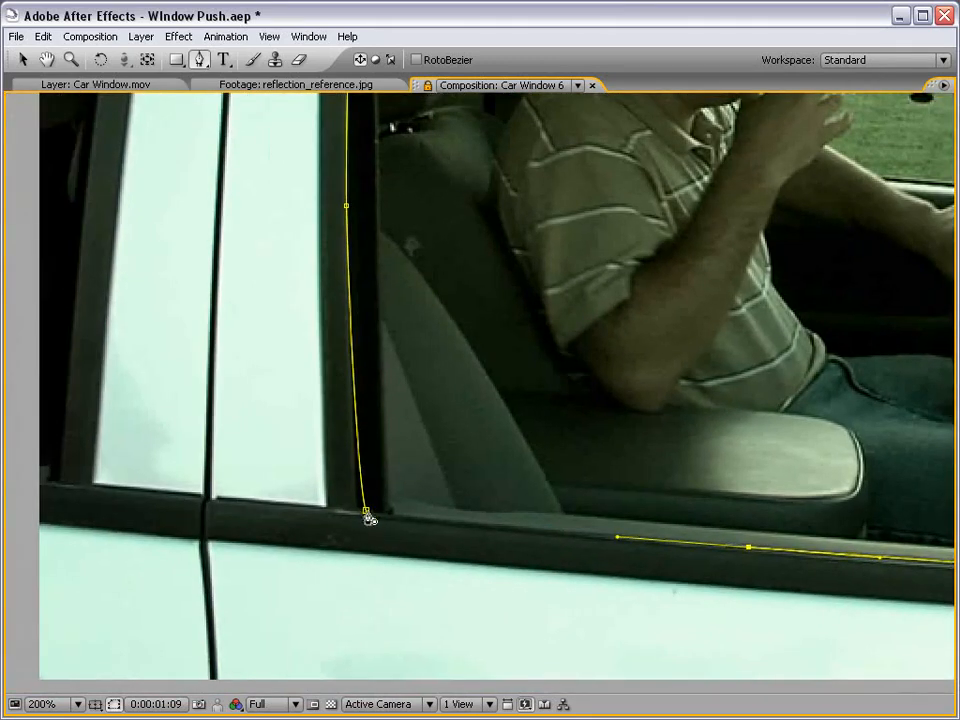
left_click(366, 514)
Step: Inspect the closed mask outline and refine the curve at the middle point of the window's upper edge
key("v")
left_click_drag(415, 238, 410, 389)
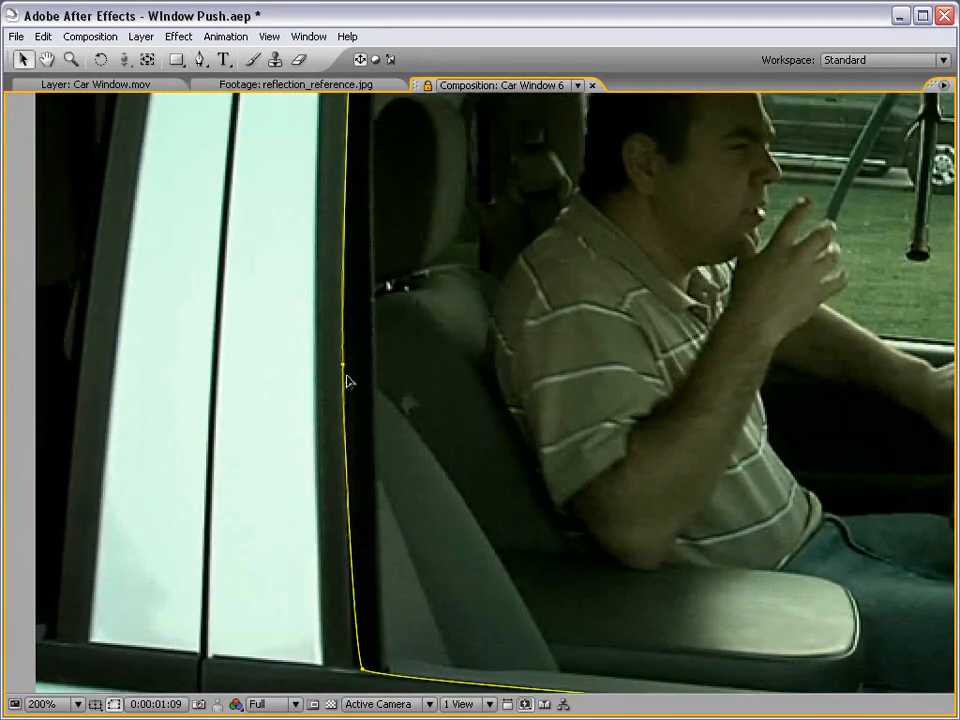
scroll(460, 384, "down", 1)
left_click_drag(743, 363, 474, 351)
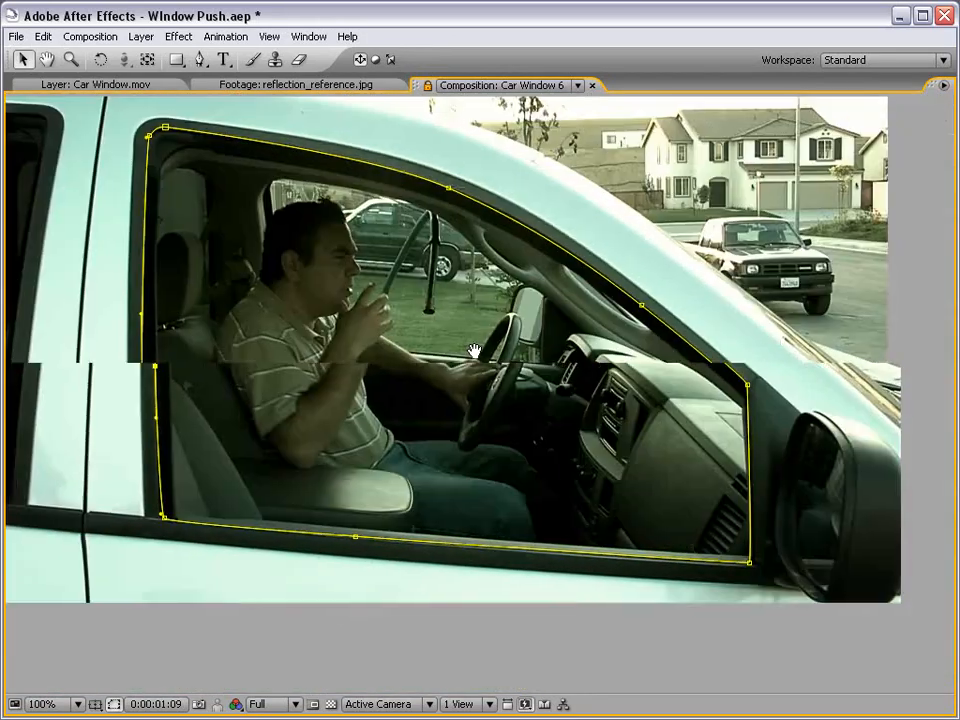
scroll(573, 256, "up", 1)
left_click_drag(454, 204, 512, 515)
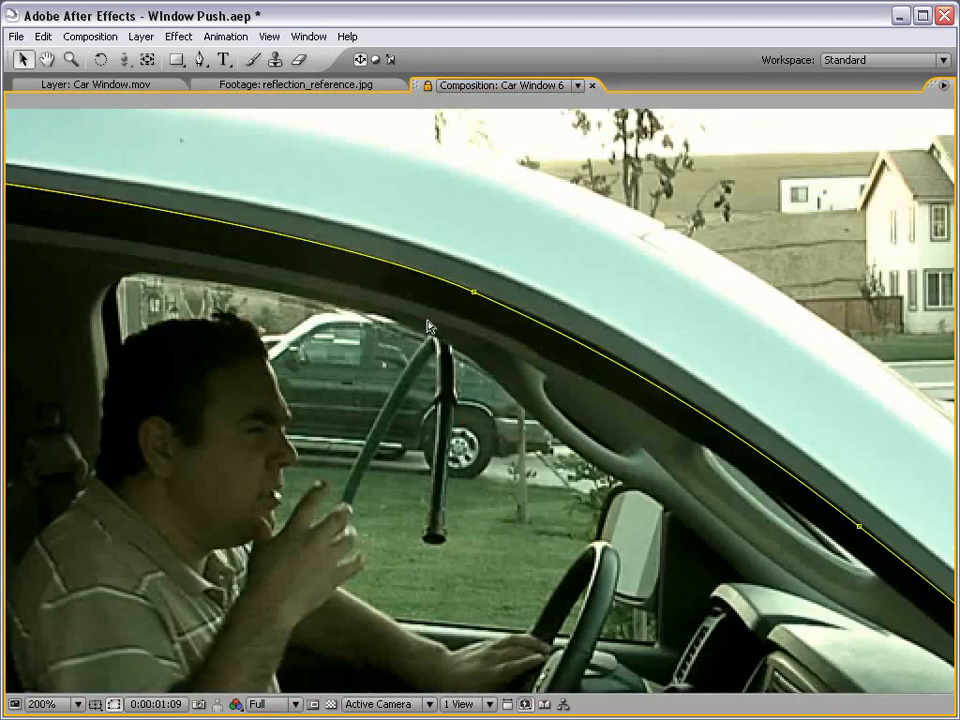
left_click(473, 294)
left_click_drag(625, 366, 641, 364)
scroll(484, 429, "down", 1)
Step: Restore the side-by-side viewer layout, show and select the Window layer again, and widen the project panel area
key("grave")
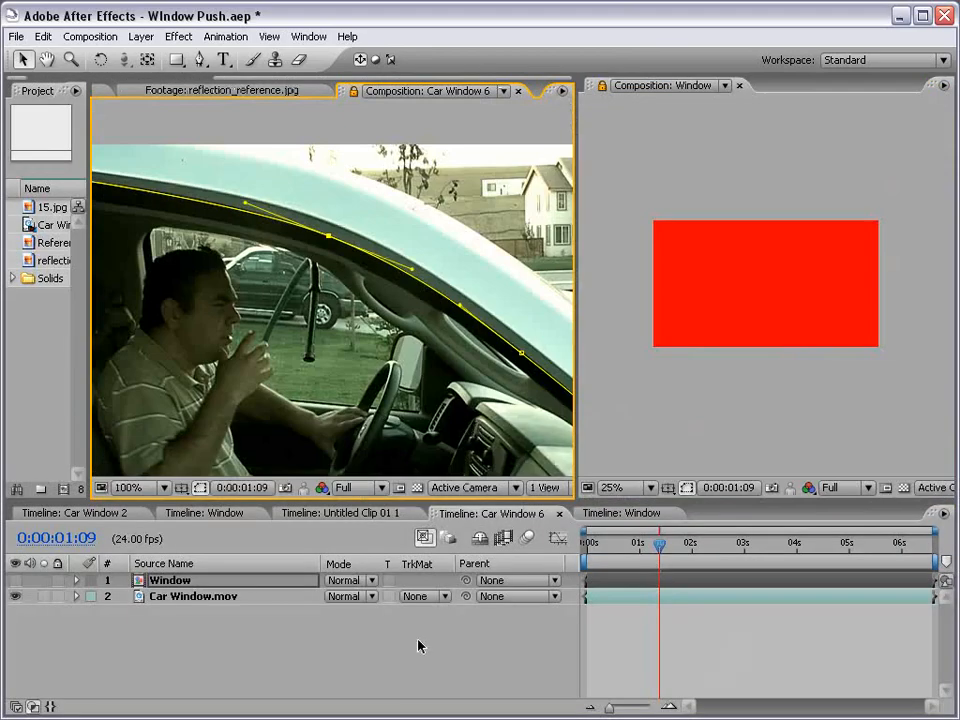
scroll(425, 330, "down", 1)
left_click_drag(372, 369, 451, 338)
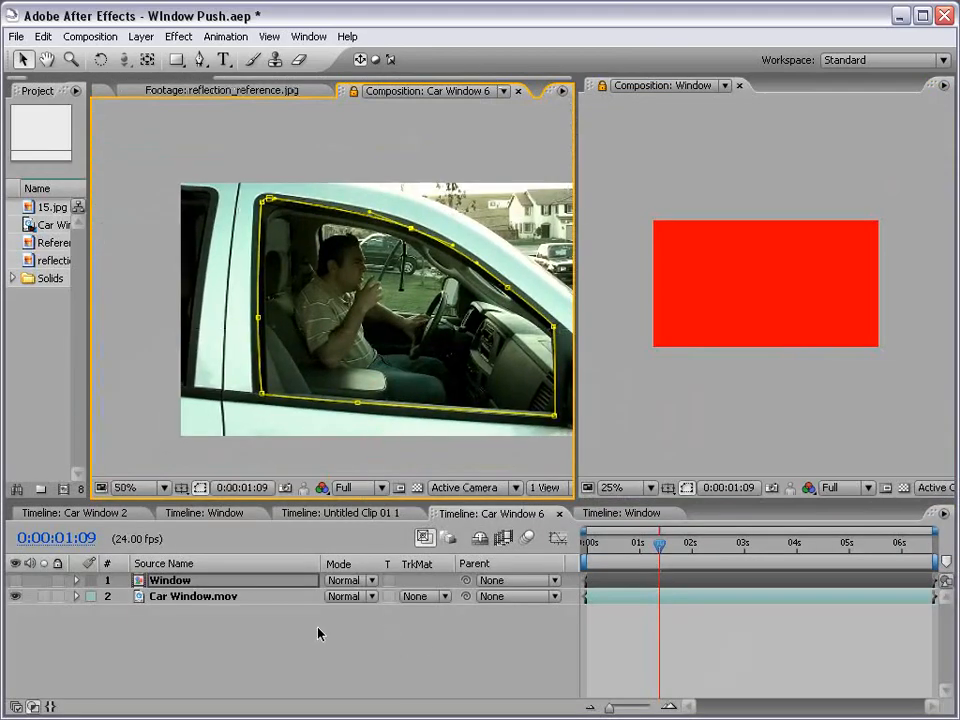
left_click(15, 580)
left_click(165, 580)
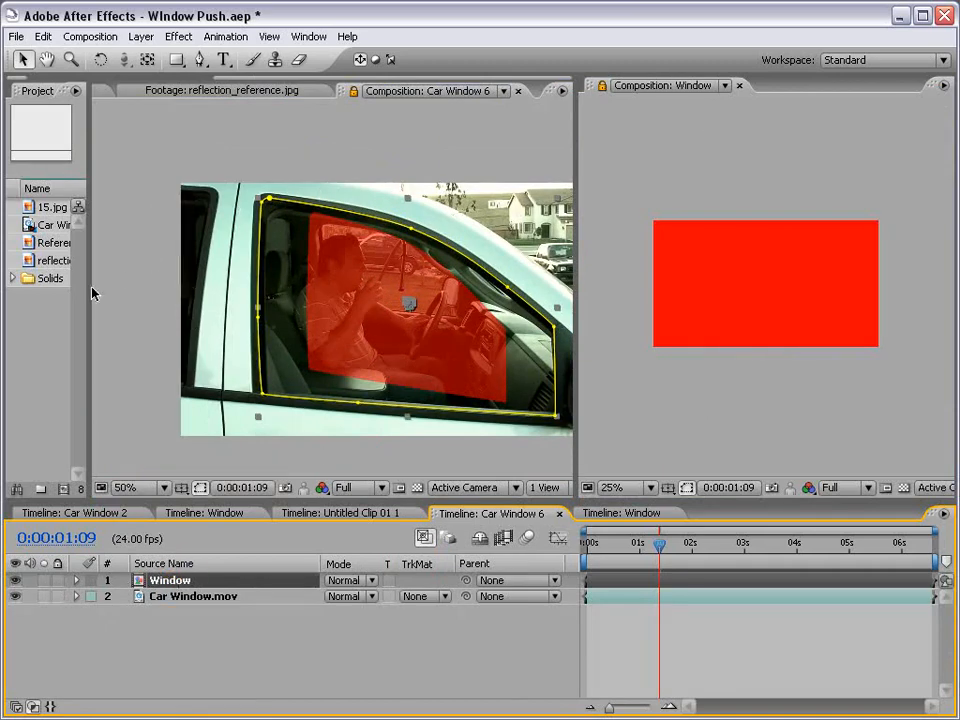
left_click_drag(90, 288, 160, 296)
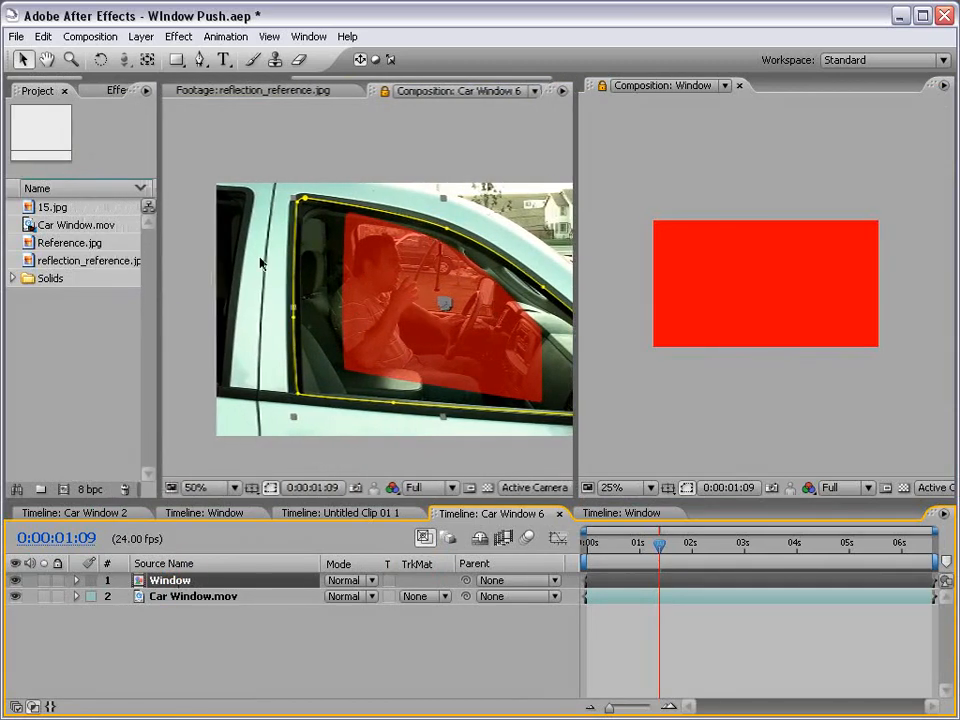
Step: Show the Window layer's Corner Pin effect controls and narrow that panel to give the composition viewer more room
left_click(110, 91)
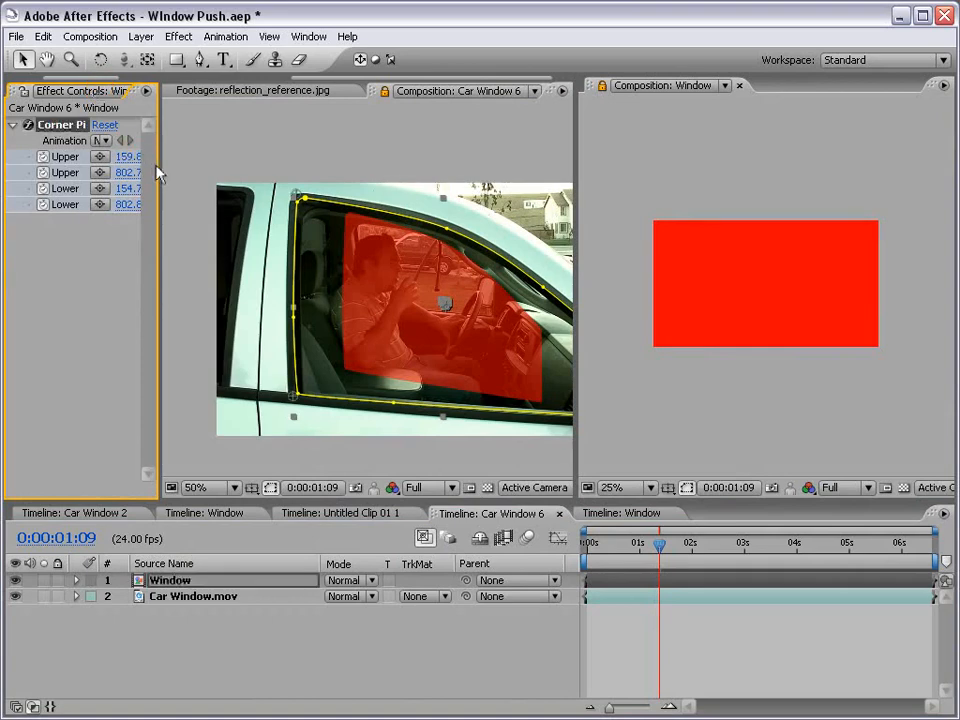
left_click_drag(160, 165, 137, 163)
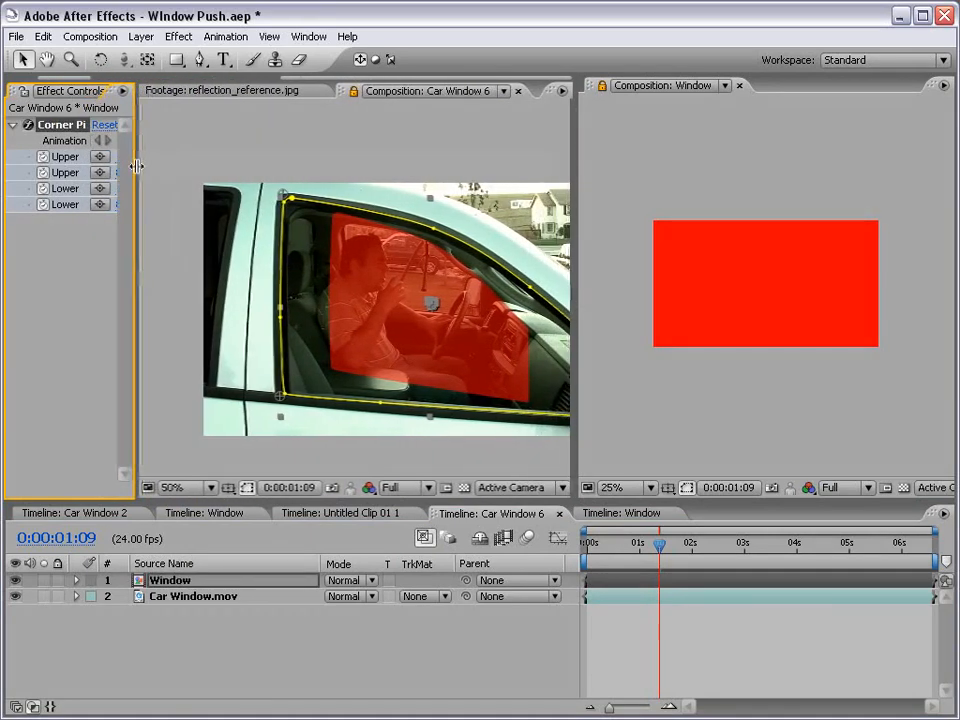
Step: Reveal Mask 1 on the Window layer in Car Window 6 and copy its mask shape
left_click(172, 580)
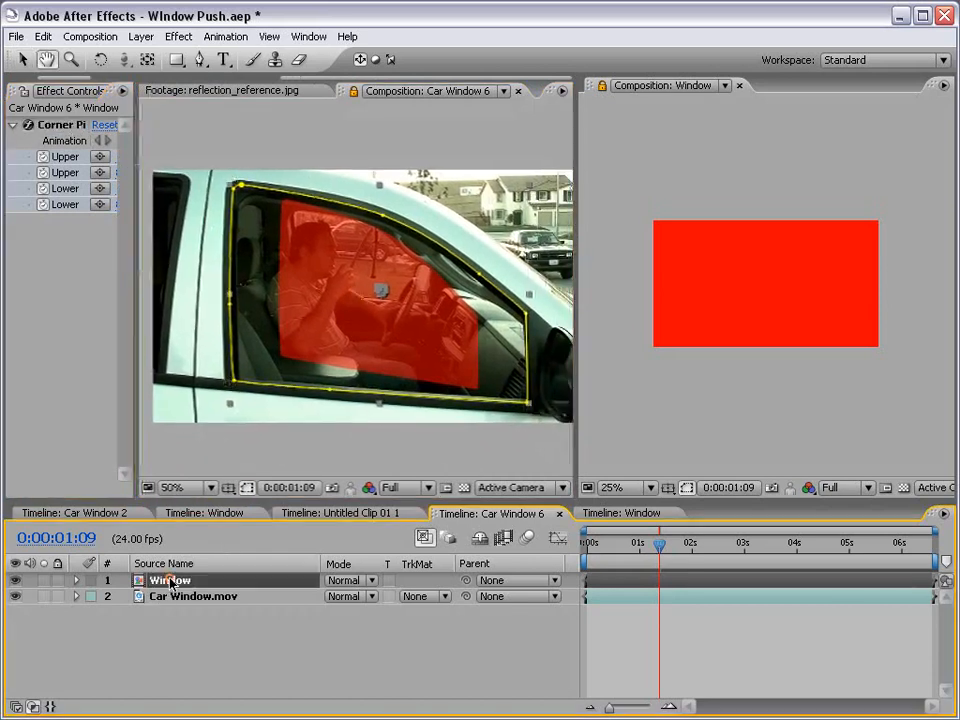
key("m")
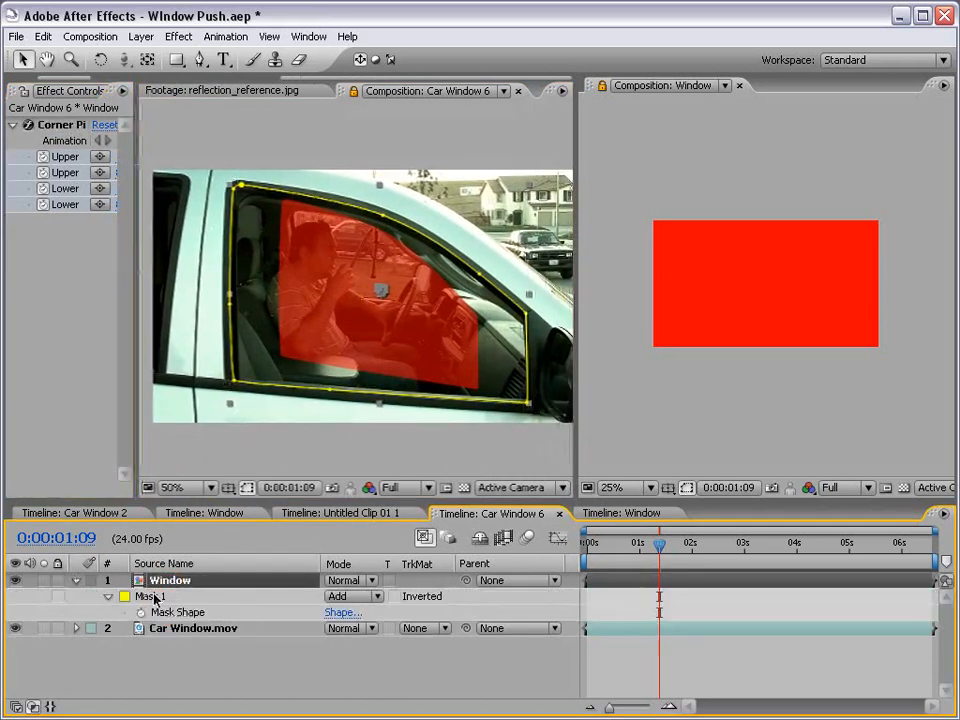
left_click(153, 597)
left_click(170, 613)
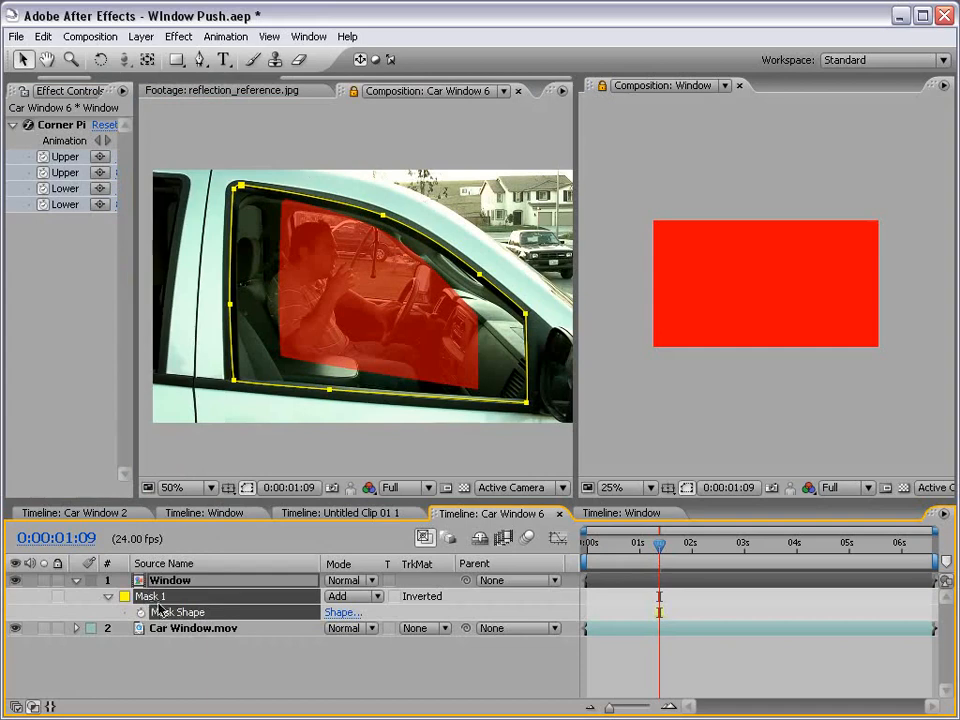
left_click(42, 36)
left_click(60, 128)
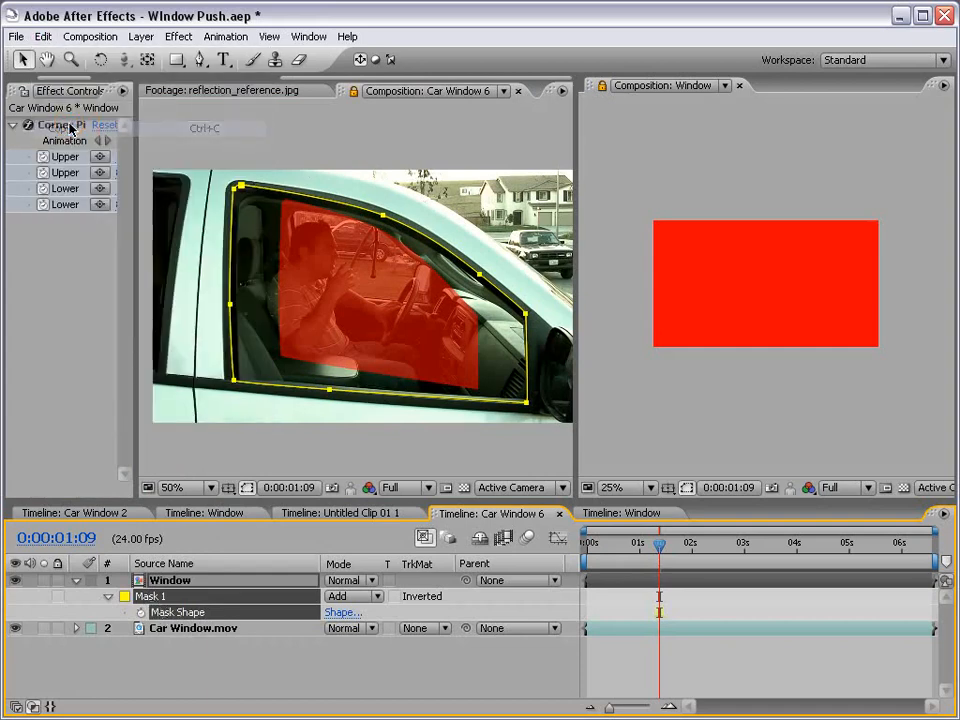
Step: Delete Mask 1 from the Window layer and paste the copied mask onto the red solid inside the Window composition
left_click(152, 597)
key("Delete")
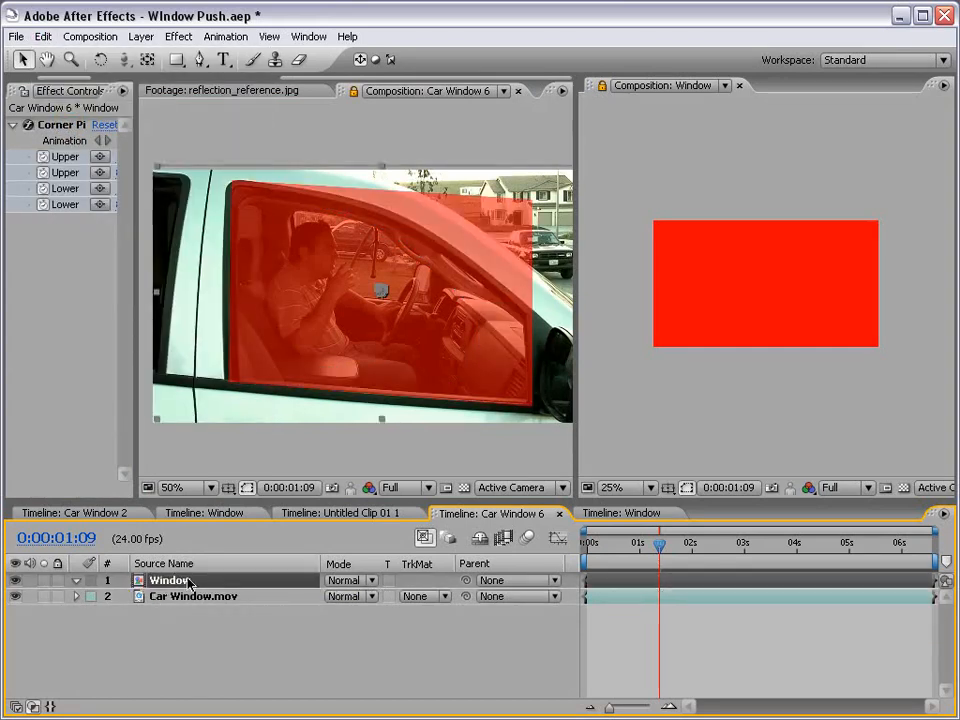
left_click(692, 340)
left_click(42, 36)
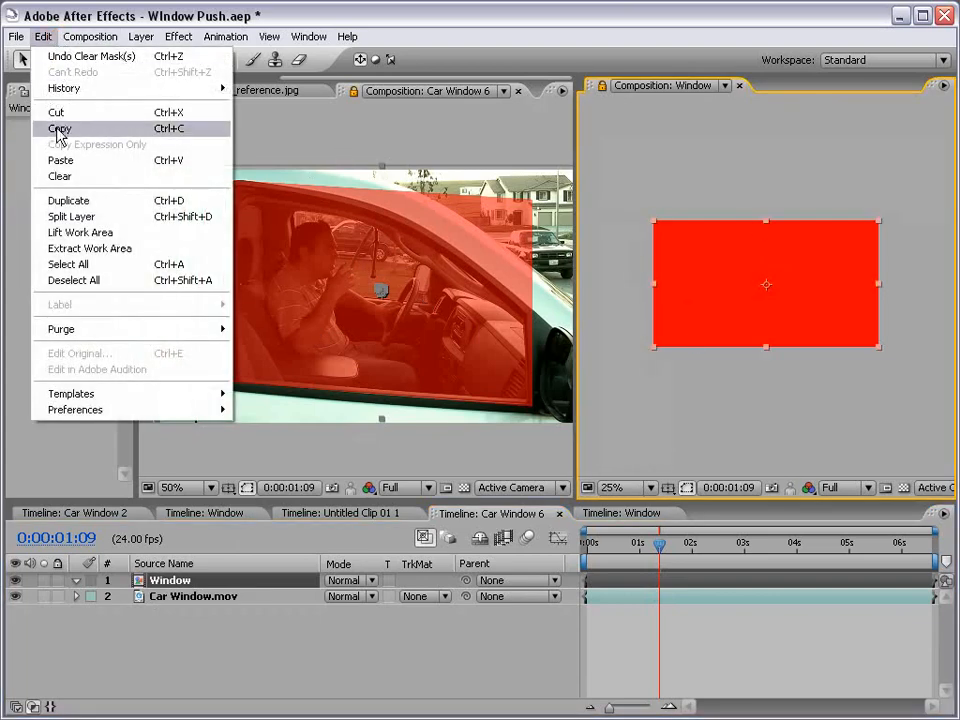
left_click(58, 160)
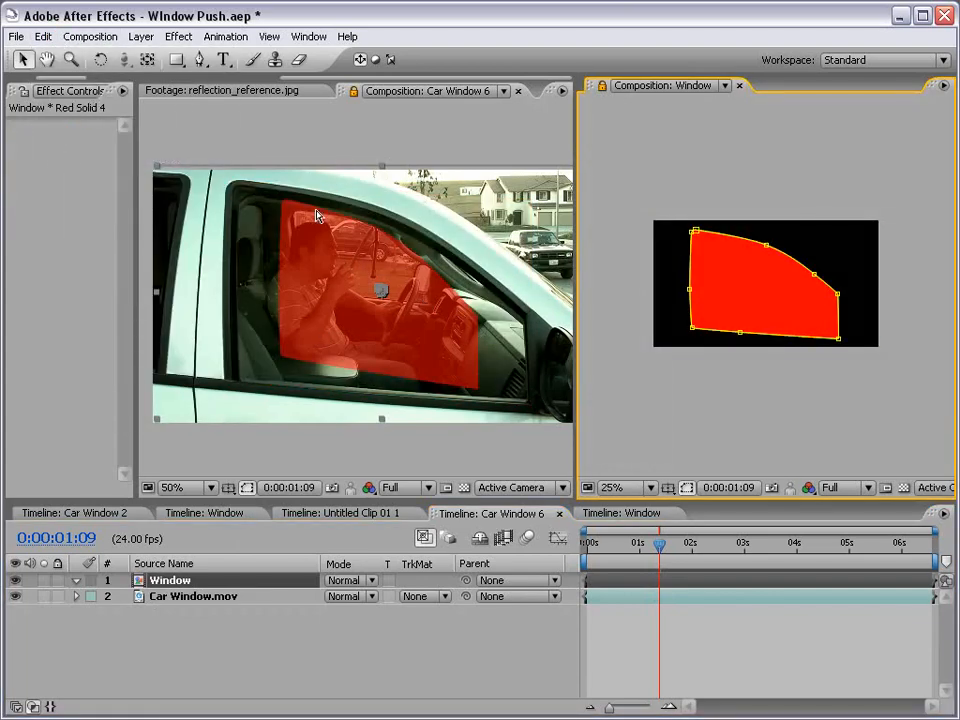
Step: Free-transform the pasted mask, stretching it to nearly the composition's full width and down to the window sill, and shift it to fit the rear edge
double_click(696, 233)
left_click_drag(838, 284, 876, 285)
left_click_drag(690, 284, 660, 283)
key("period")
left_click_drag(257, 241, 360, 349)
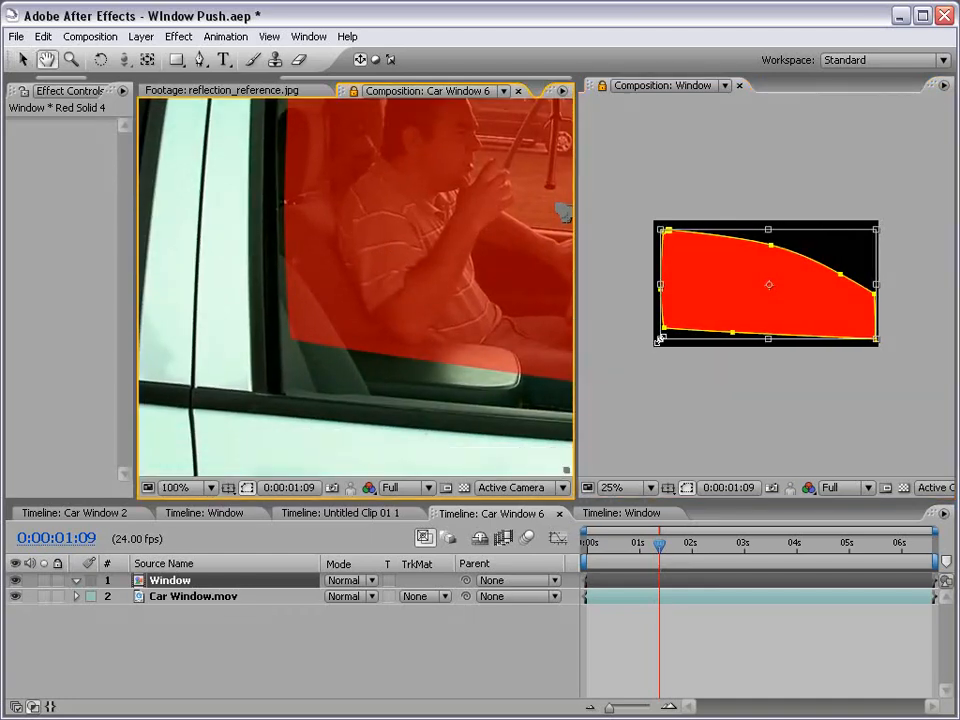
left_click_drag(659, 339, 656, 355)
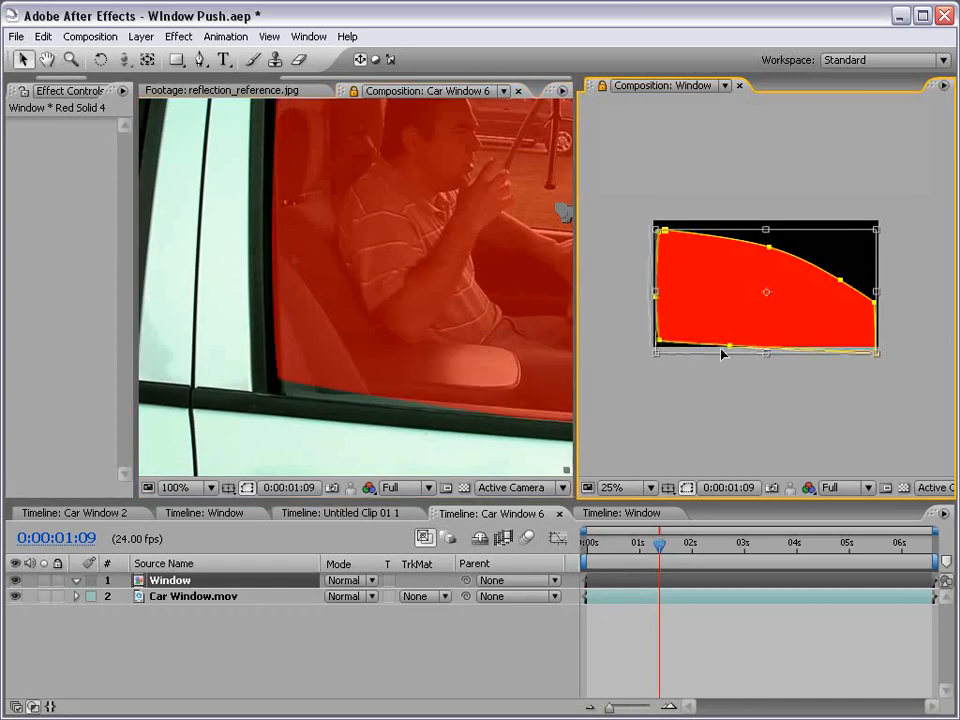
left_click_drag(754, 302, 754, 305)
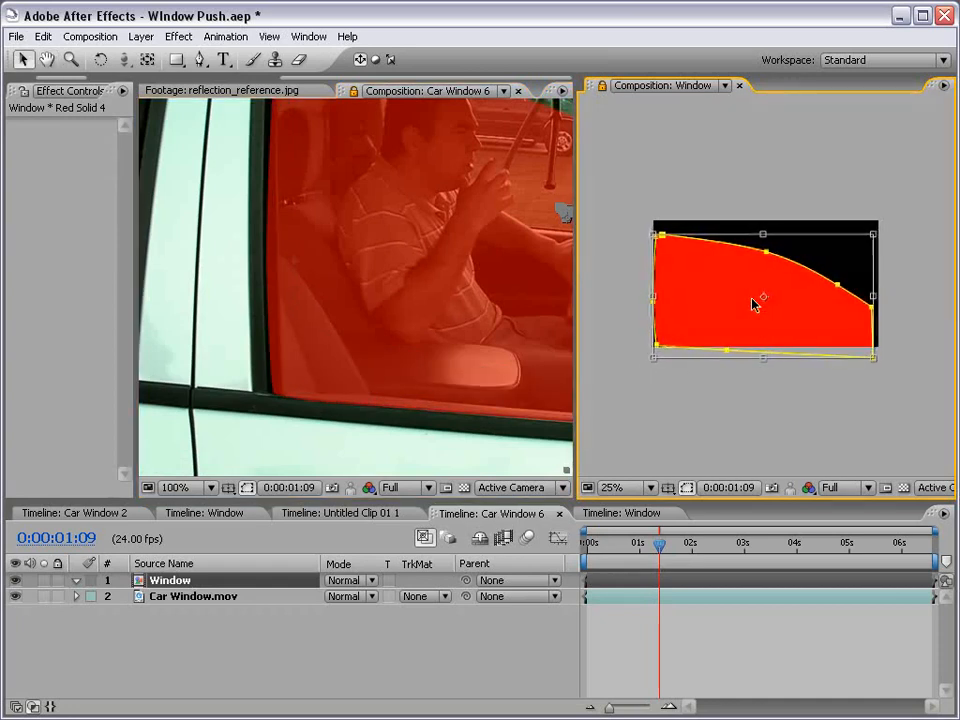
Step: Raise the top of the mask's transform box until the mask meets the upper rear corner of the truck window
key("period")
left_click_drag(679, 361, 865, 352)
left_click_drag(766, 261, 732, 347)
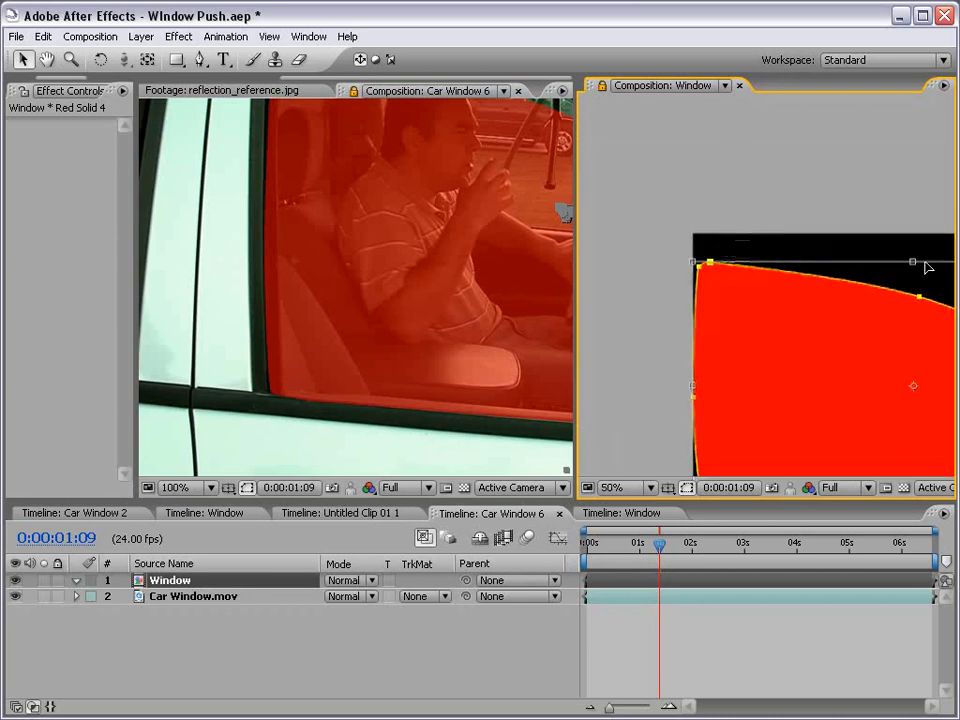
left_click_drag(337, 161, 311, 333)
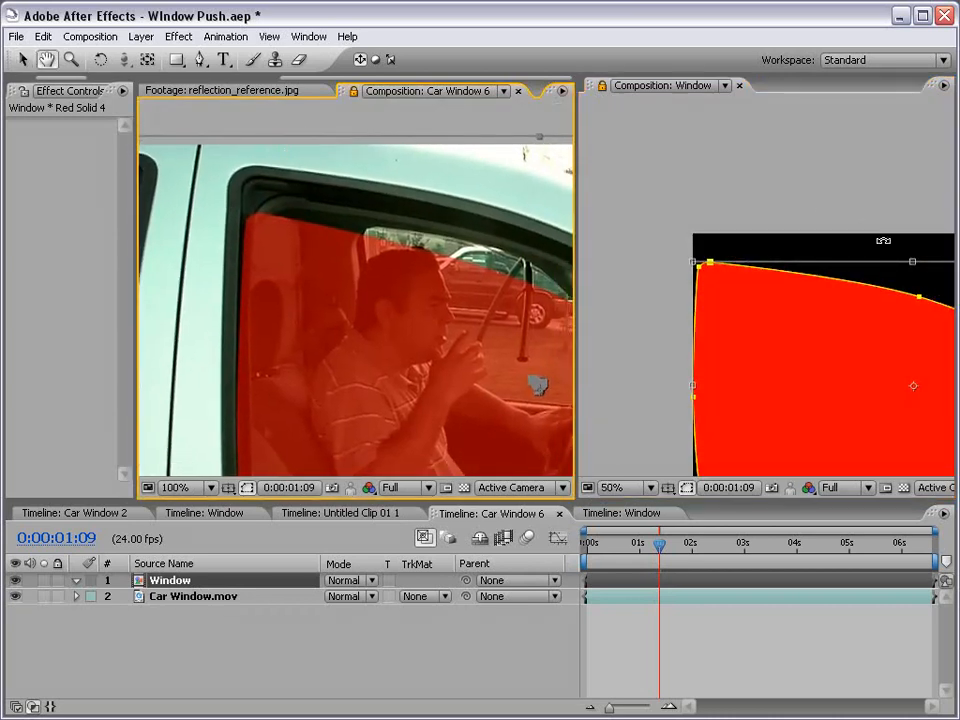
left_click_drag(911, 262, 912, 240)
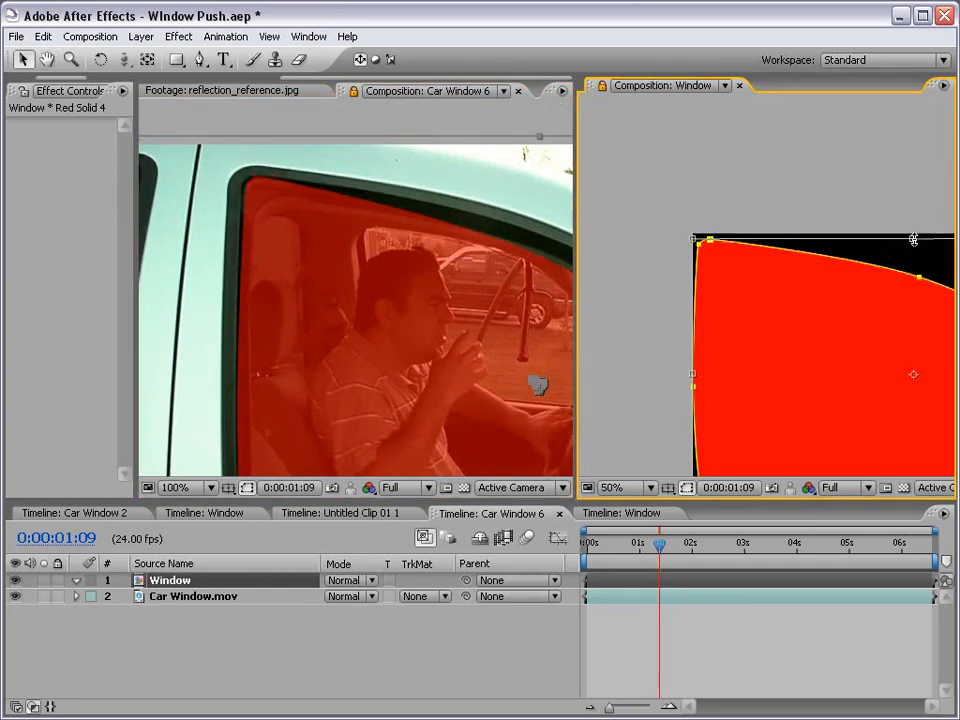
Step: End the free transform, select the mask's three front points and move them up to fit the window's front edge by the mirror
left_click_drag(896, 342, 744, 338)
mouse_move(830, 341)
left_mouse_down()
mouse_move(782, 356)
mouse_move(831, 341)
left_mouse_up()
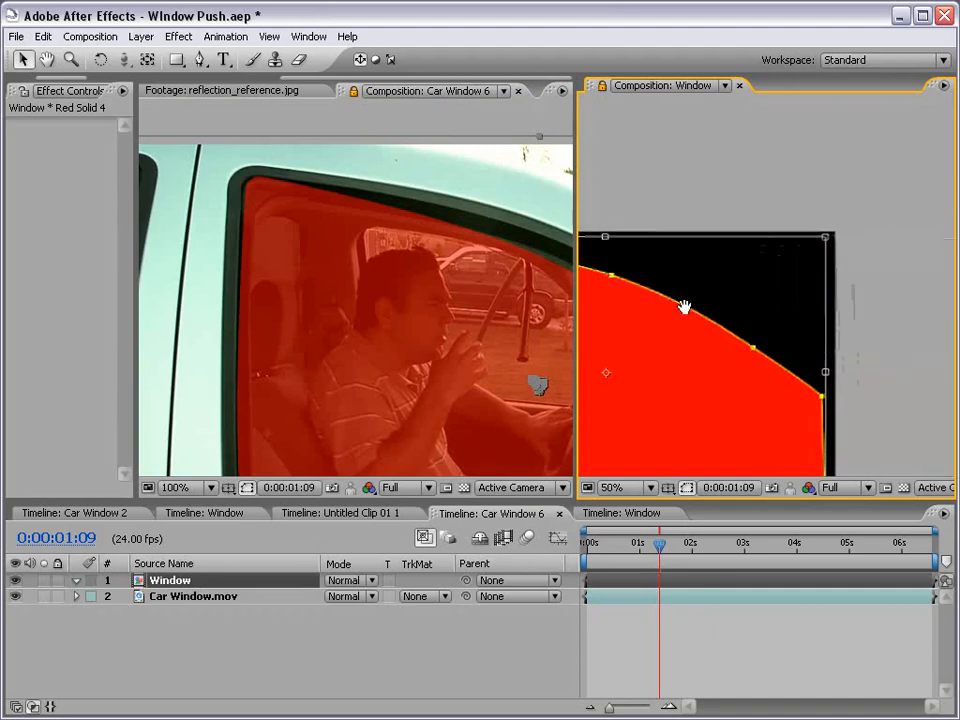
left_click_drag(460, 308, 280, 252)
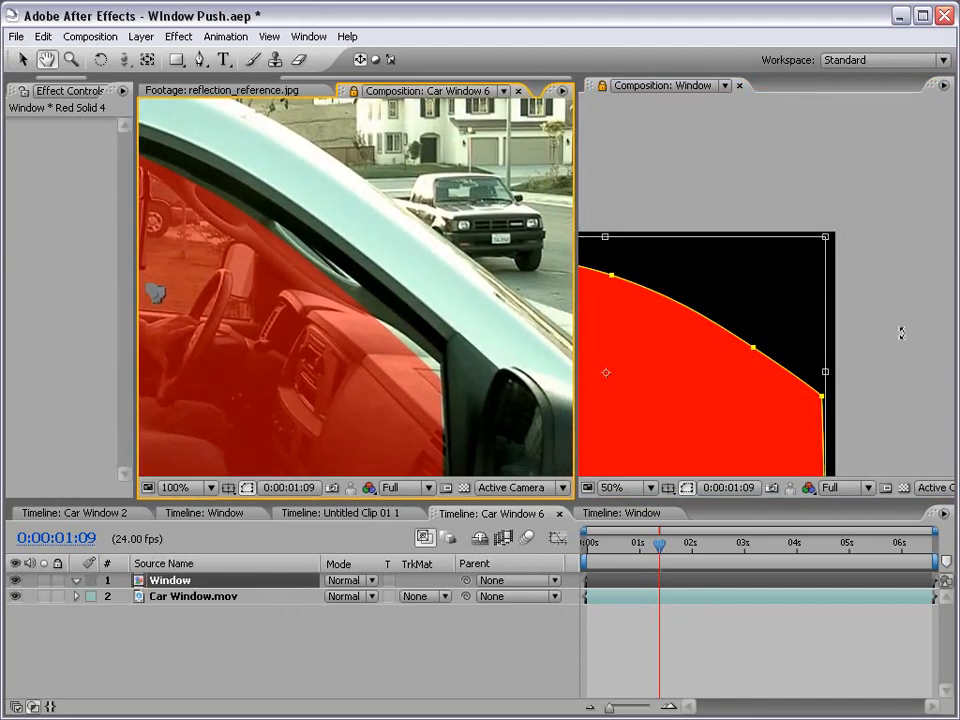
left_click_drag(339, 420, 391, 457)
left_click_drag(649, 331, 733, 279)
left_click_drag(816, 257, 754, 257)
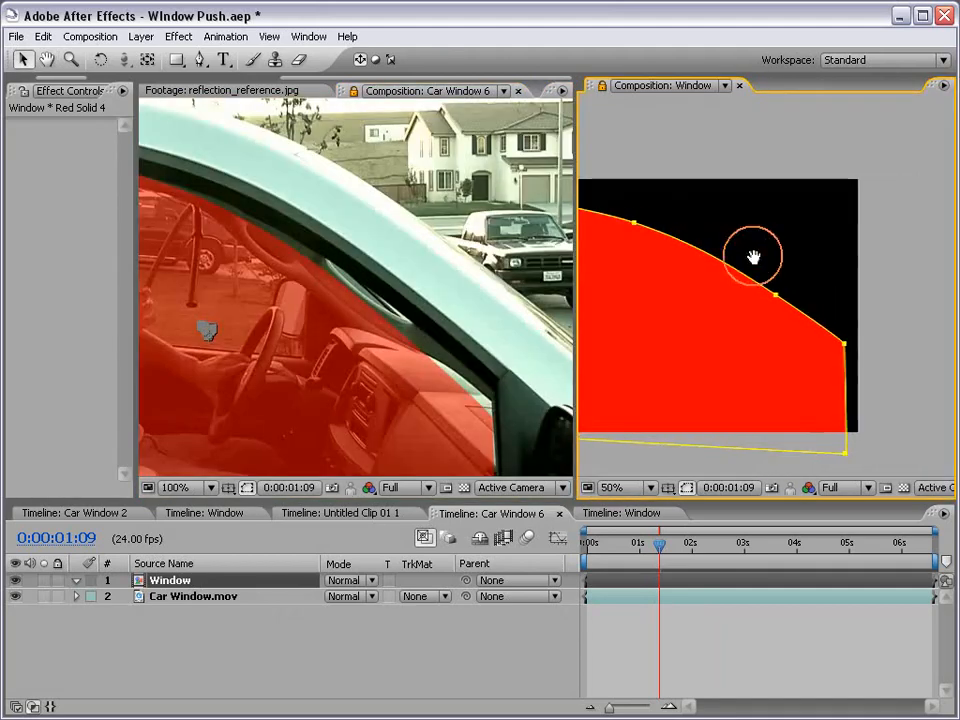
left_click(885, 227)
left_click(858, 384)
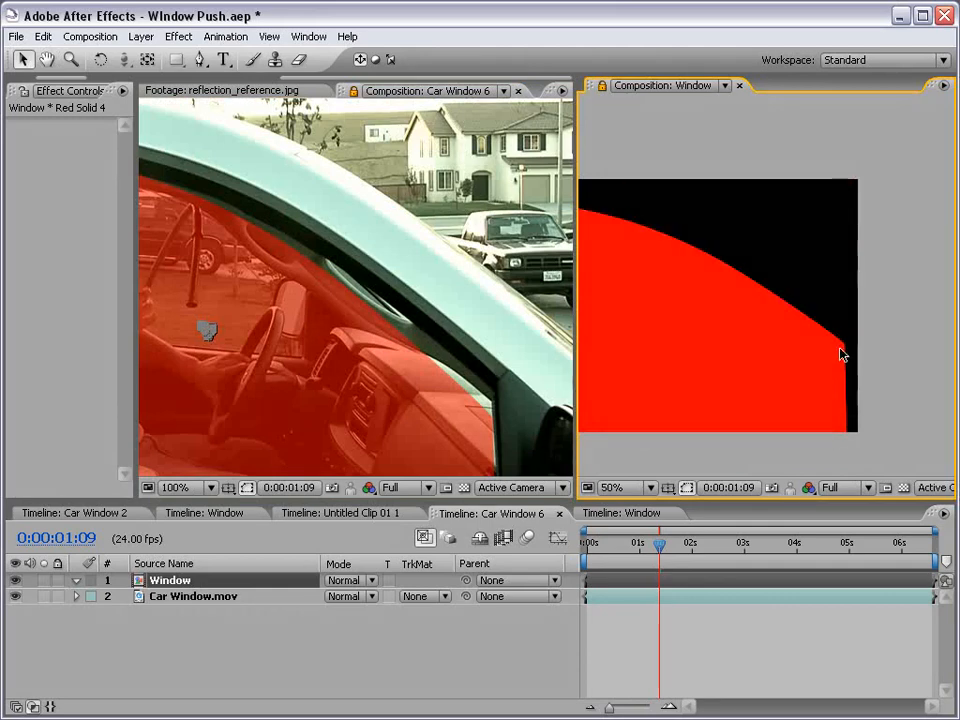
left_click(840, 348)
left_click(844, 345)
left_click_drag(877, 328, 828, 482)
left_click_drag(943, 274, 761, 461)
scroll(763, 285, "down", 1)
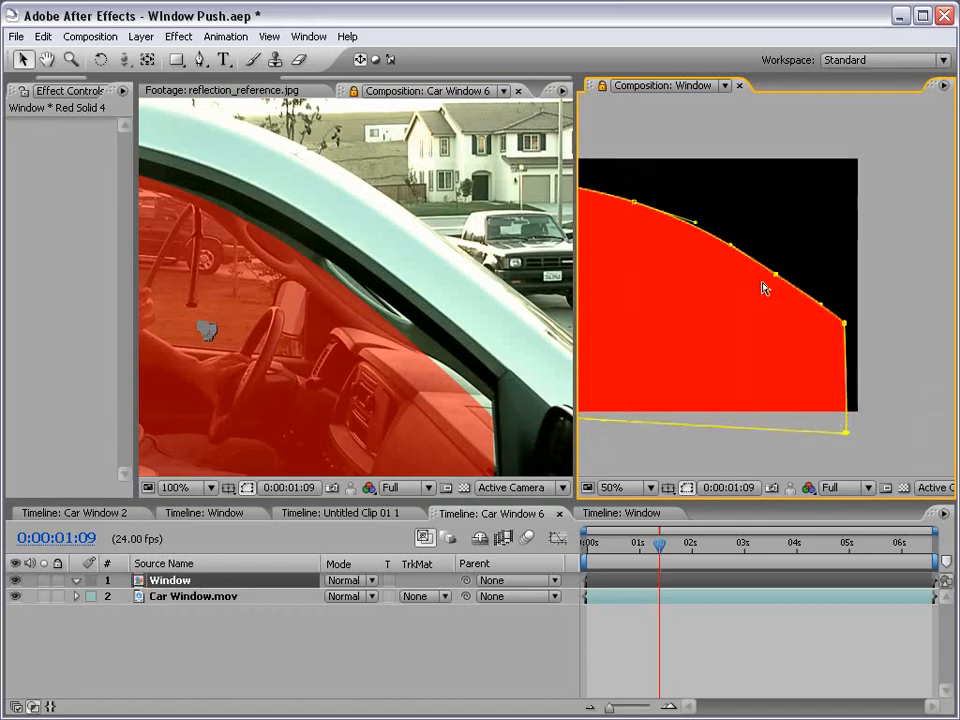
left_click_drag(776, 277, 780, 253)
scroll(393, 245, "down", 2)
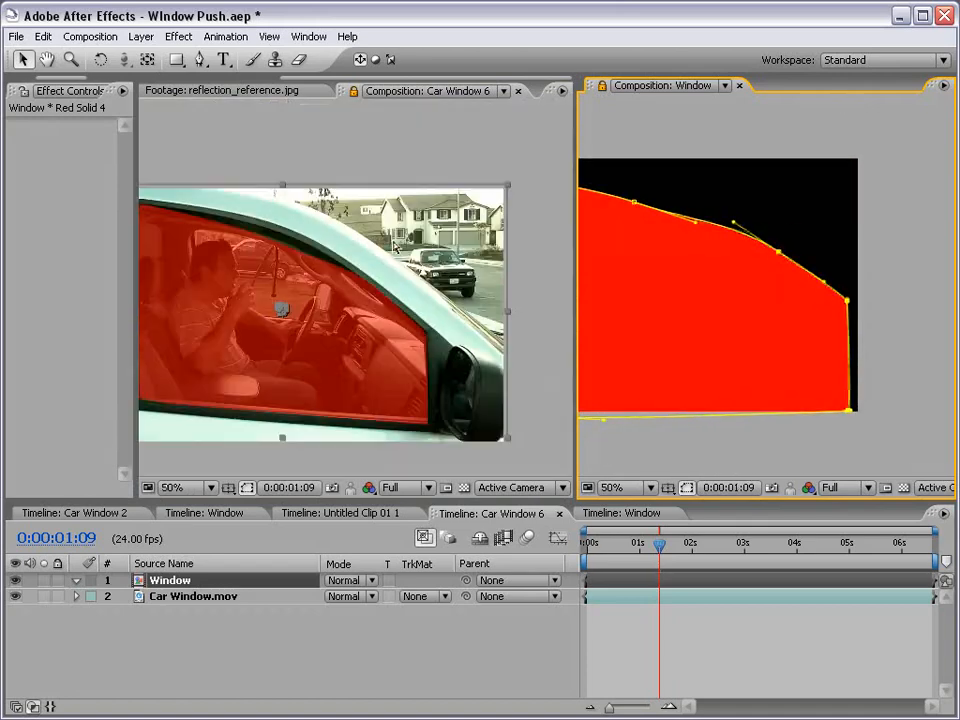
Step: Nudge the mask's lower front corner point slightly up to match the window's corner by the mirror
key("space")
left_click_drag(285, 317, 328, 288)
left_click(851, 424)
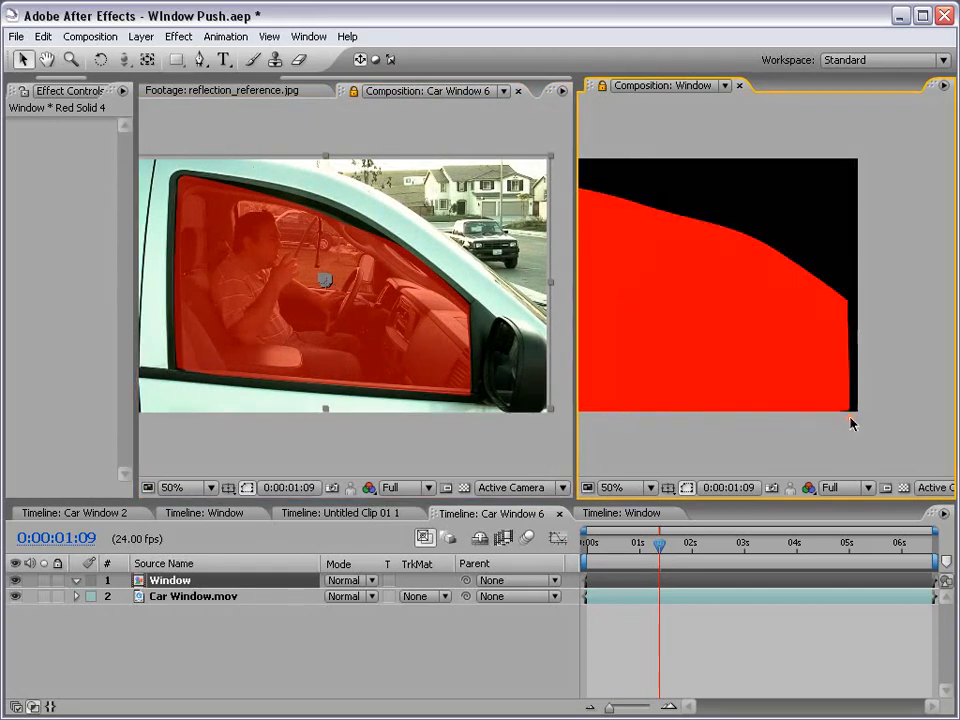
left_click(842, 408)
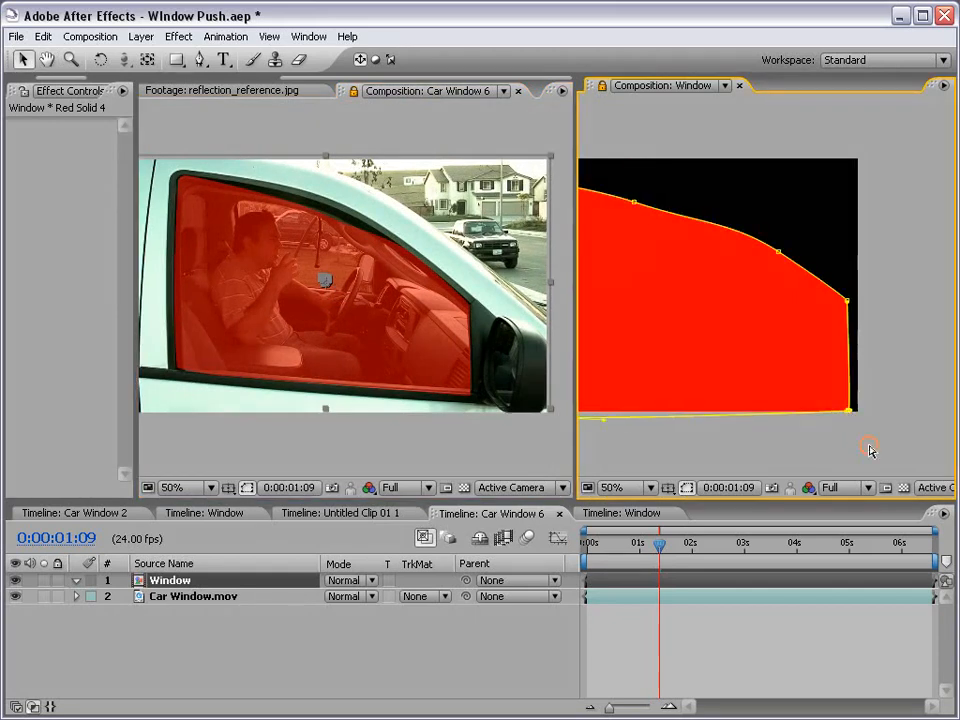
key("space")
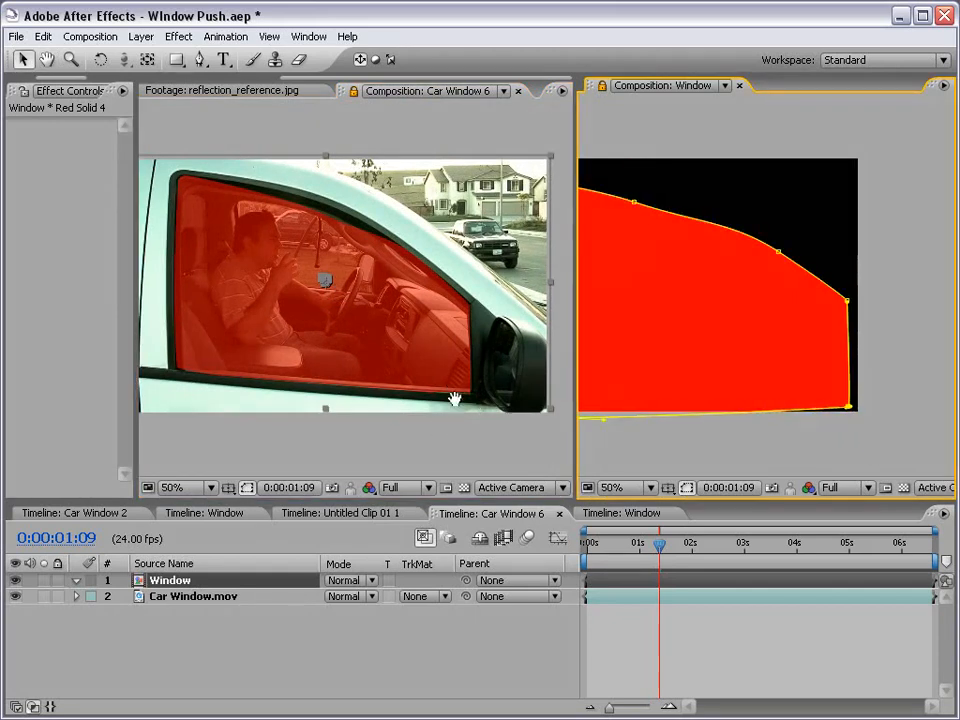
left_click(458, 398)
scroll(460, 399, "up", 1)
left_click_drag(459, 399, 388, 287)
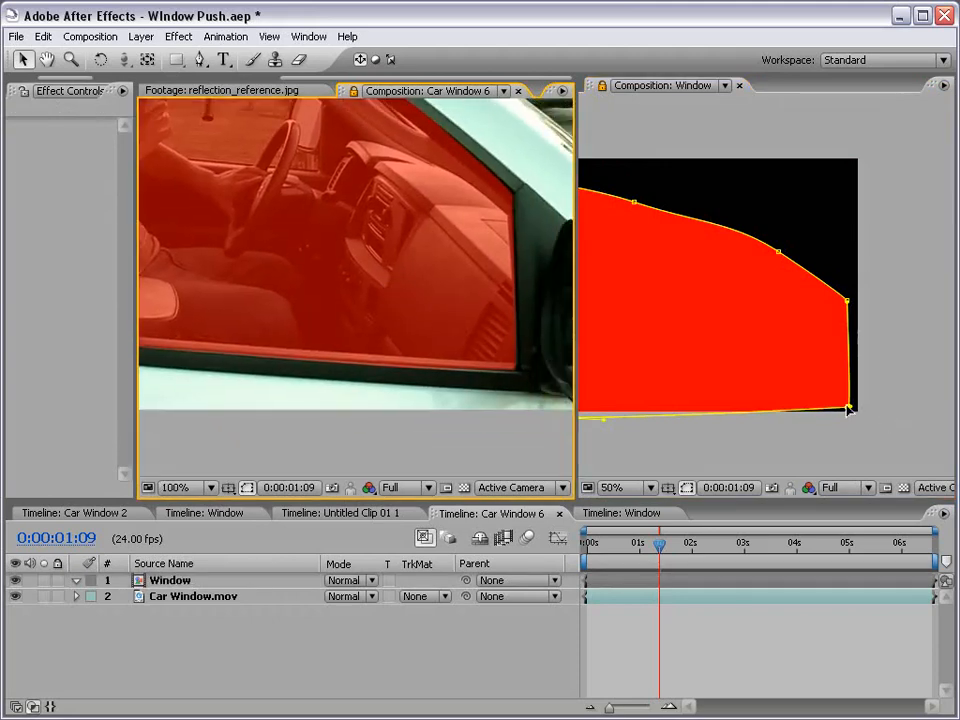
Step: Adjust the mask's middle sill point and lower rear corner point so the bottom edge follows the window sill
left_click_drag(418, 418, 339, 343)
left_click_drag(598, 440, 754, 420)
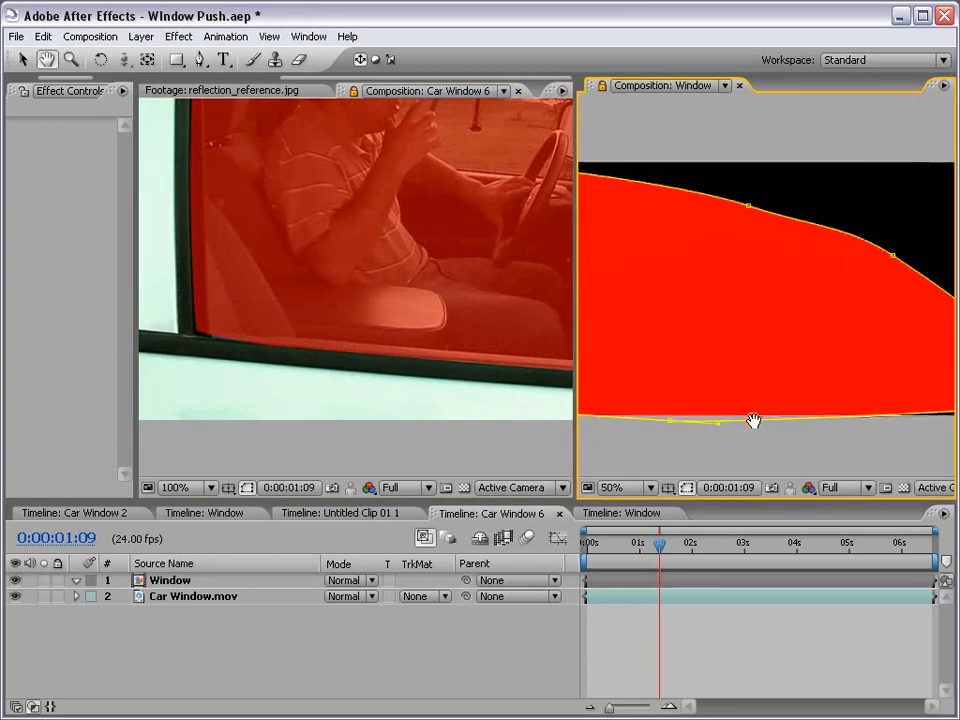
left_click(692, 420)
left_click(694, 418)
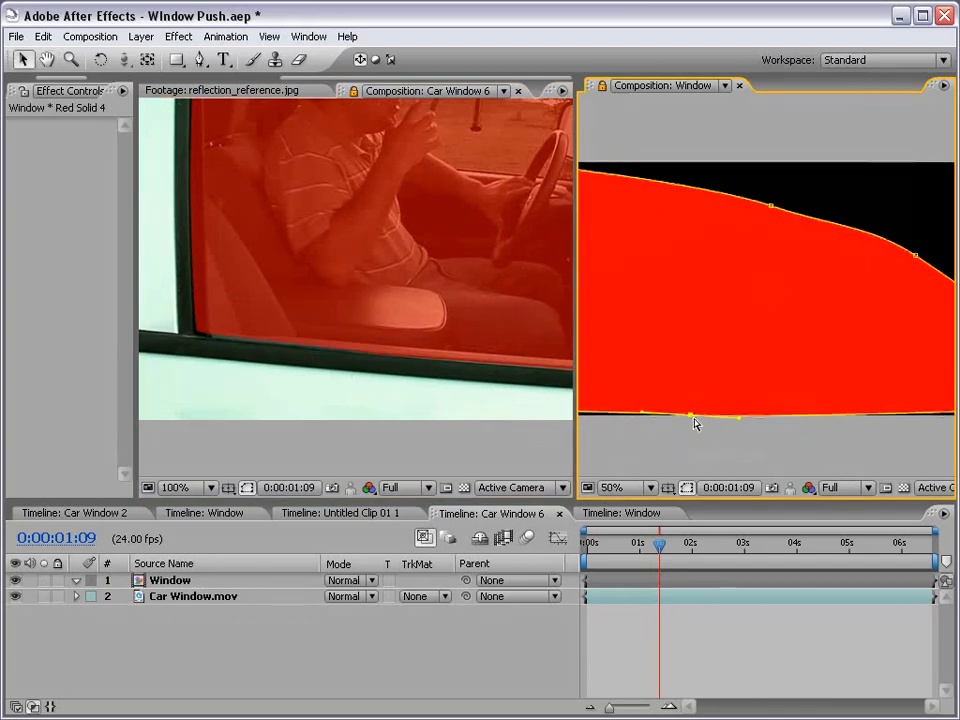
left_click_drag(640, 430, 786, 431)
left_click(698, 412)
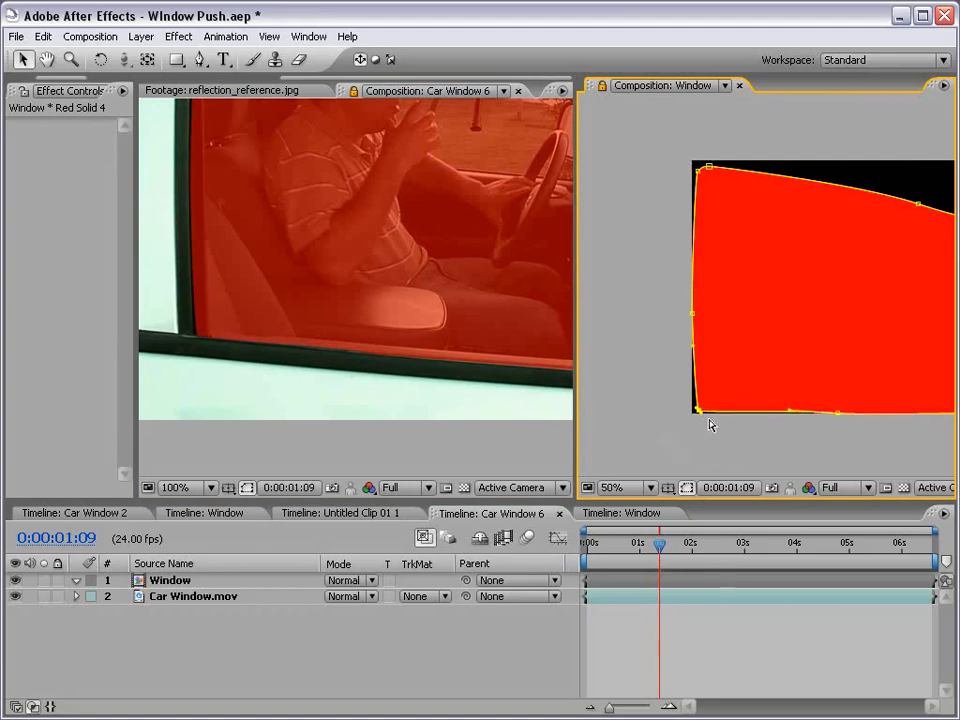
Step: Move the middle point of the mask's upper edge up and toward the front to follow the window frame's curve
left_click_drag(349, 236, 291, 367)
left_click_drag(367, 208, 304, 304)
left_click_drag(847, 258, 737, 300)
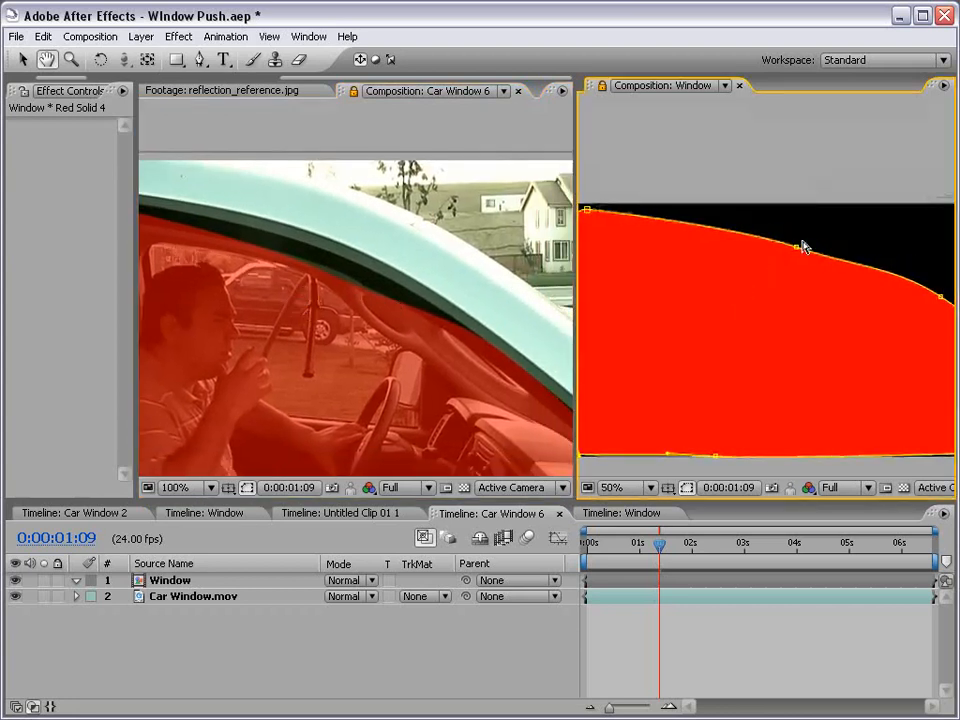
left_click(797, 247)
key("shift+Up")
key("shift+Right")
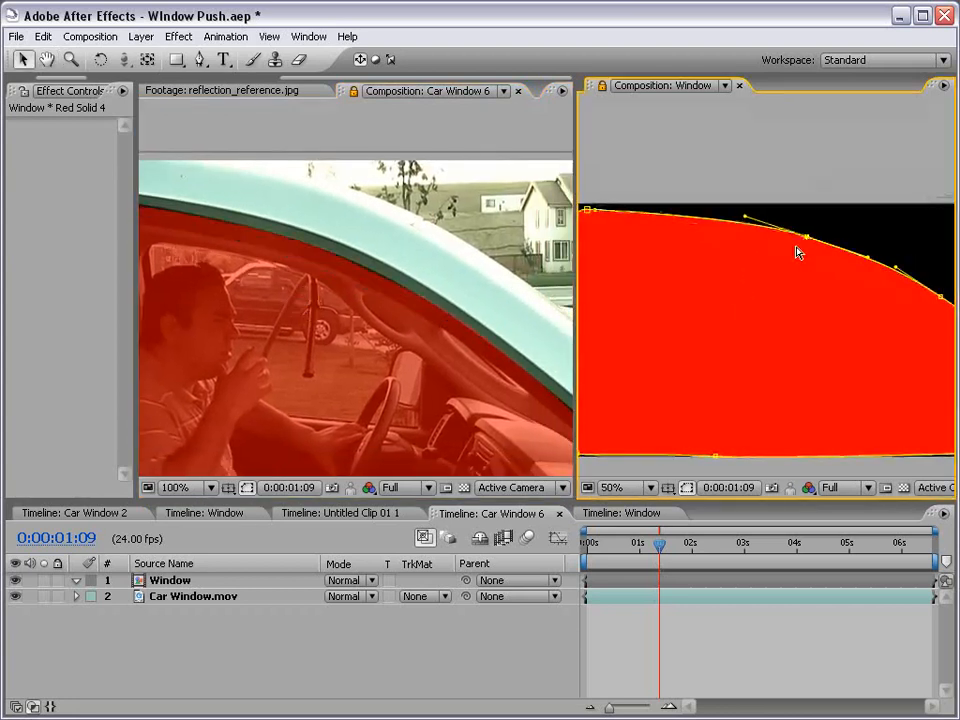
Step: Fine-tune the mask's upper-edge point nearest the front corner and check the fit around the whole window
left_click_drag(840, 315, 735, 317)
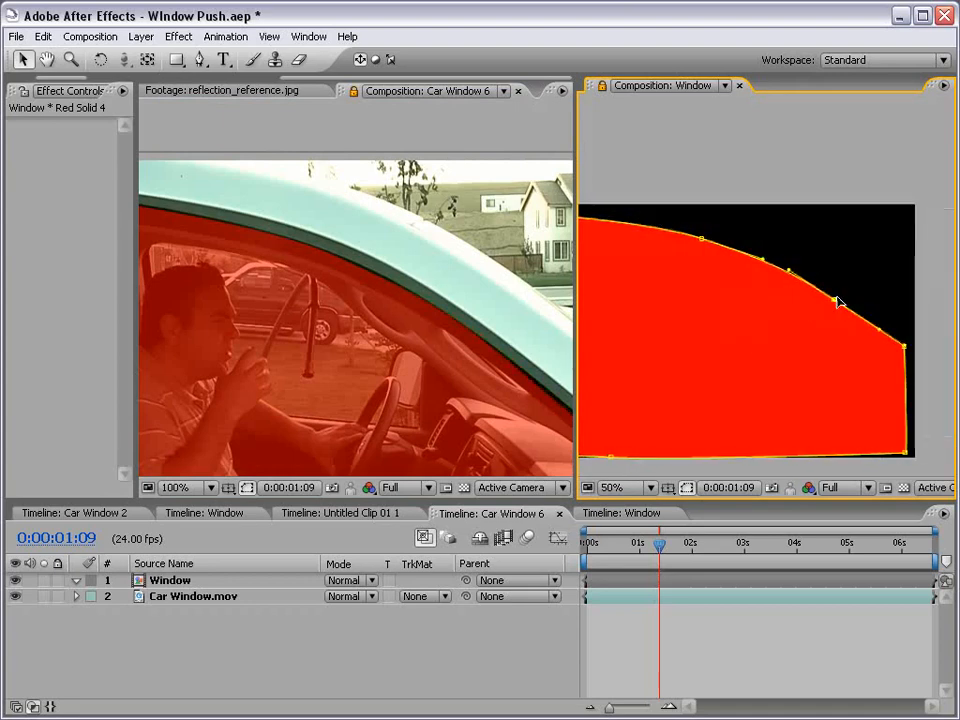
left_click_drag(234, 328, 424, 292)
left_click_drag(323, 437, 304, 311)
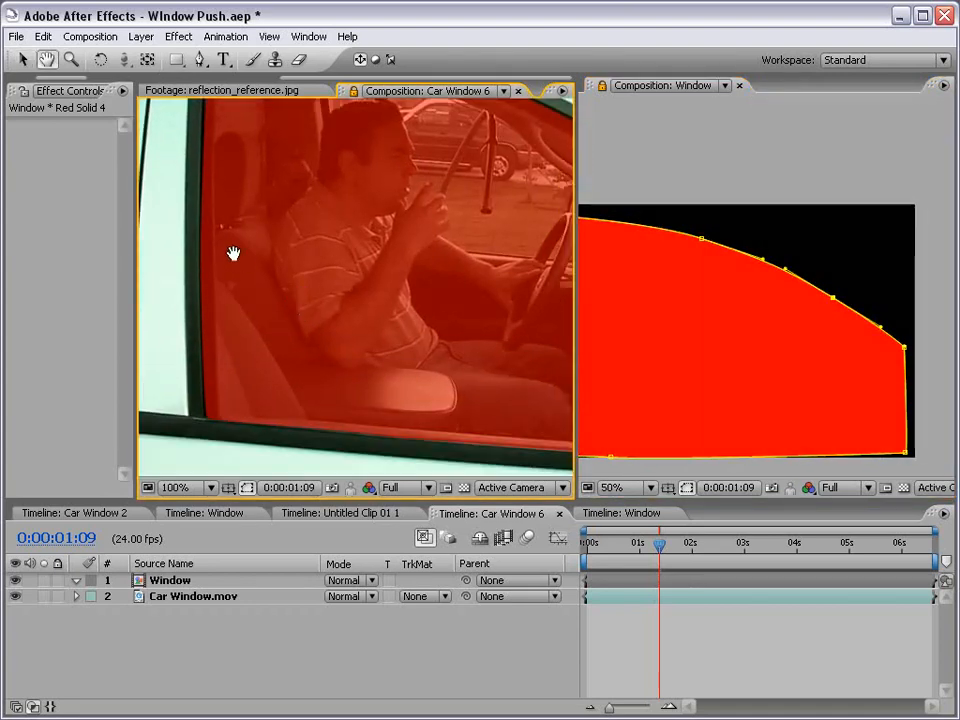
scroll(280, 281, "down", 1)
left_click_drag(387, 273, 339, 287)
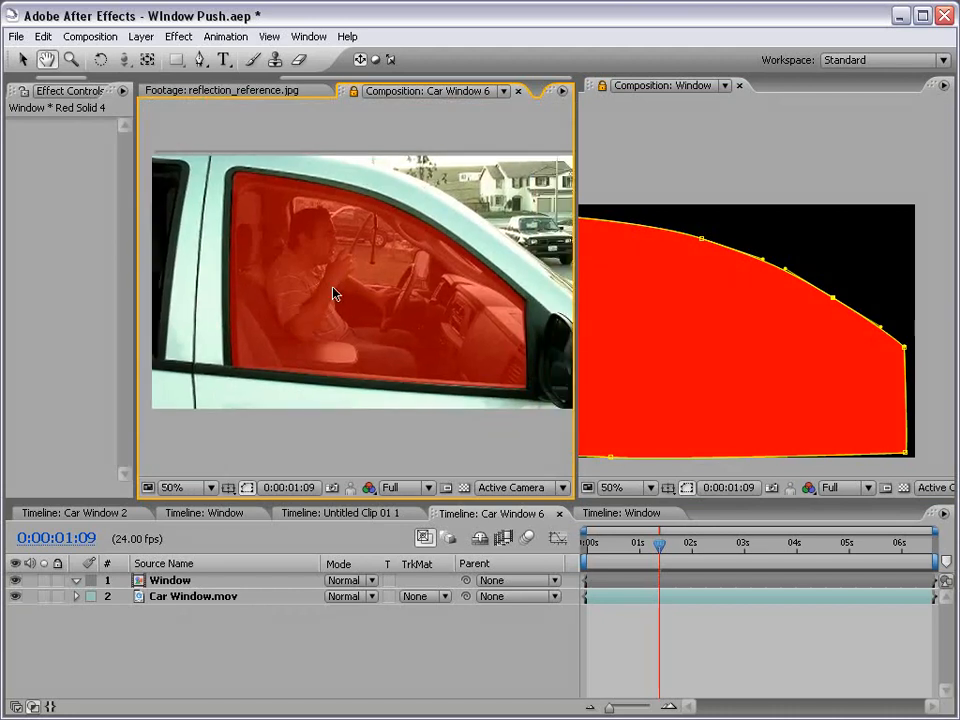
Step: Show the whole Window composition at 25%, save the project and deselect the masked solid
scroll(721, 356, "down", 1)
left_click_drag(721, 356, 733, 332)
key("v")
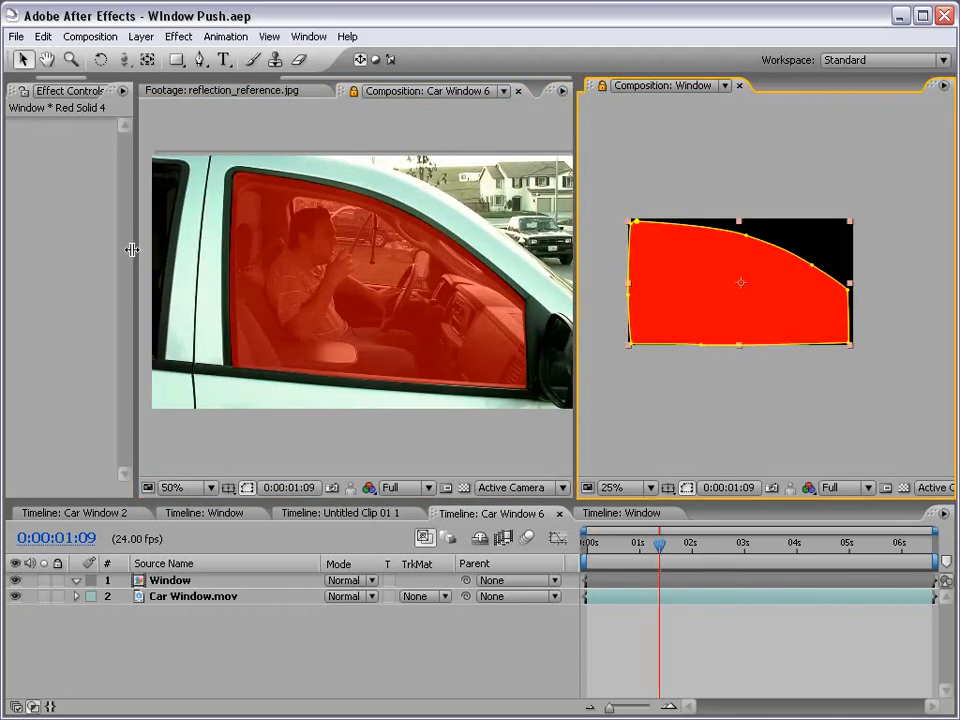
left_click(622, 133)
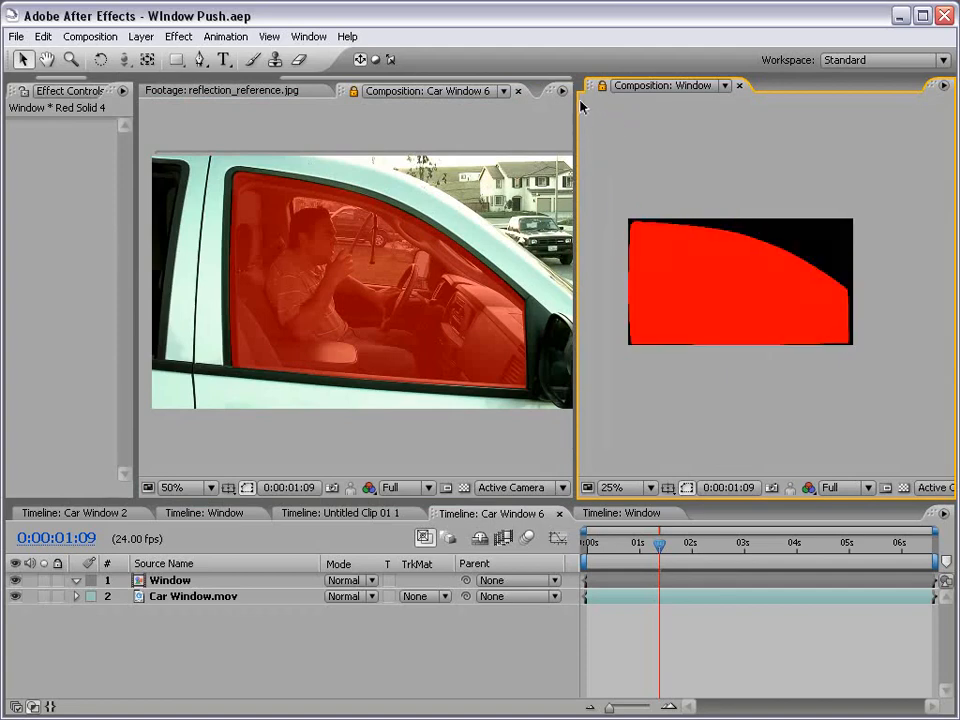
Step: Close the separate Window composition view and show the project's footage list beside a wider, zoomed-in Car Window 6 view
left_click(740, 87)
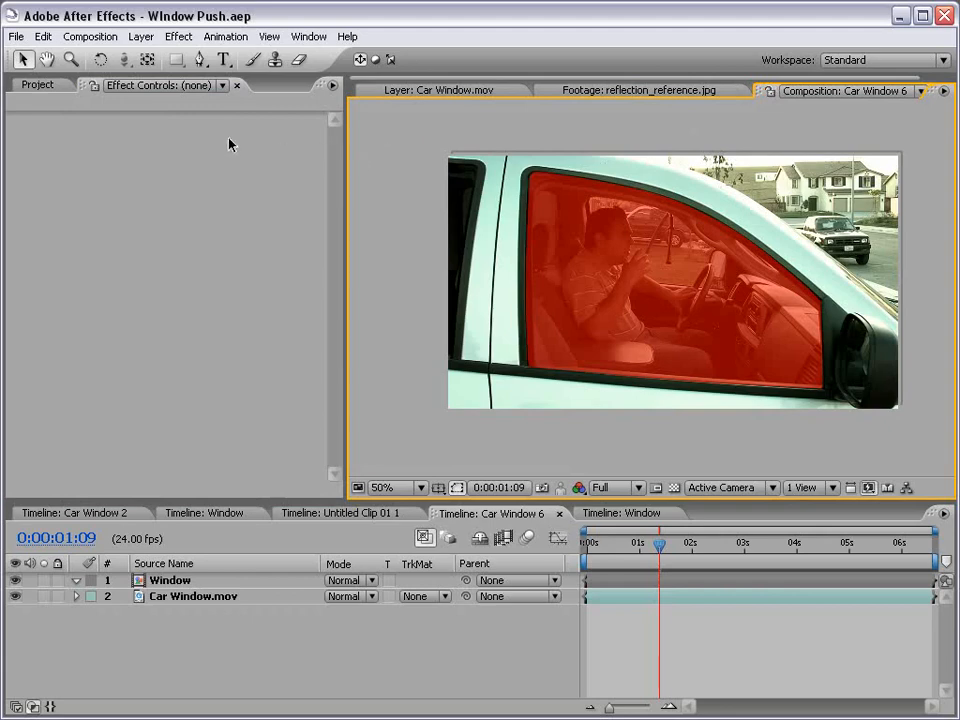
left_click(27, 85)
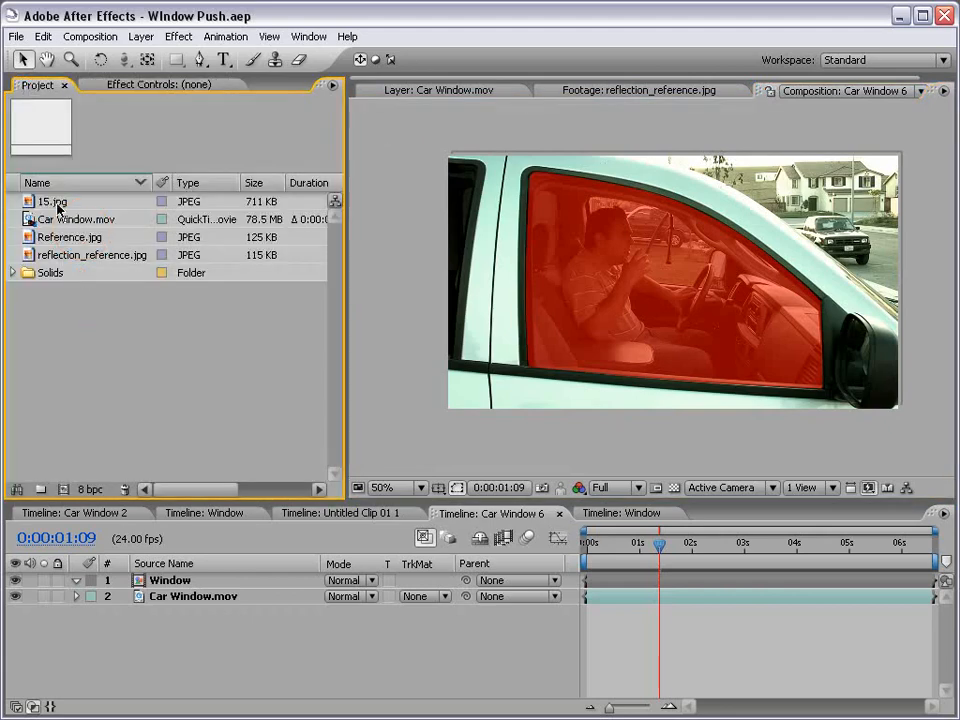
left_click_drag(345, 255, 298, 257)
scroll(559, 257, "up", 2)
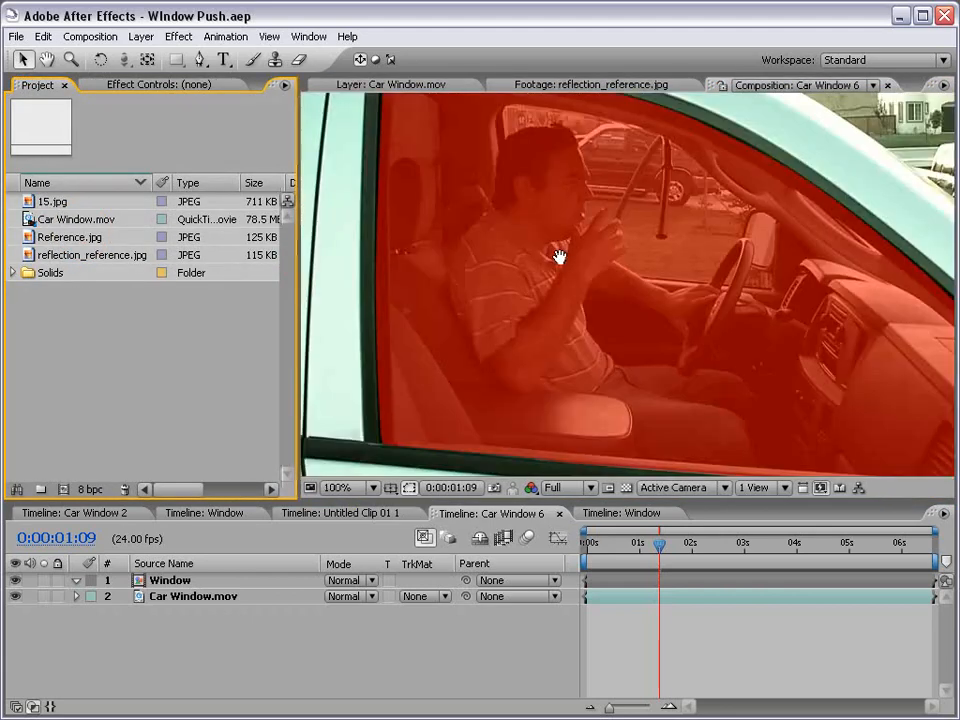
left_click_drag(559, 257, 526, 273)
Step: Examine the stills Reference.jpg, reflection_reference.jpg and 15.jpg, and return to the Car Window 6 composition at 50%
double_click(37, 236)
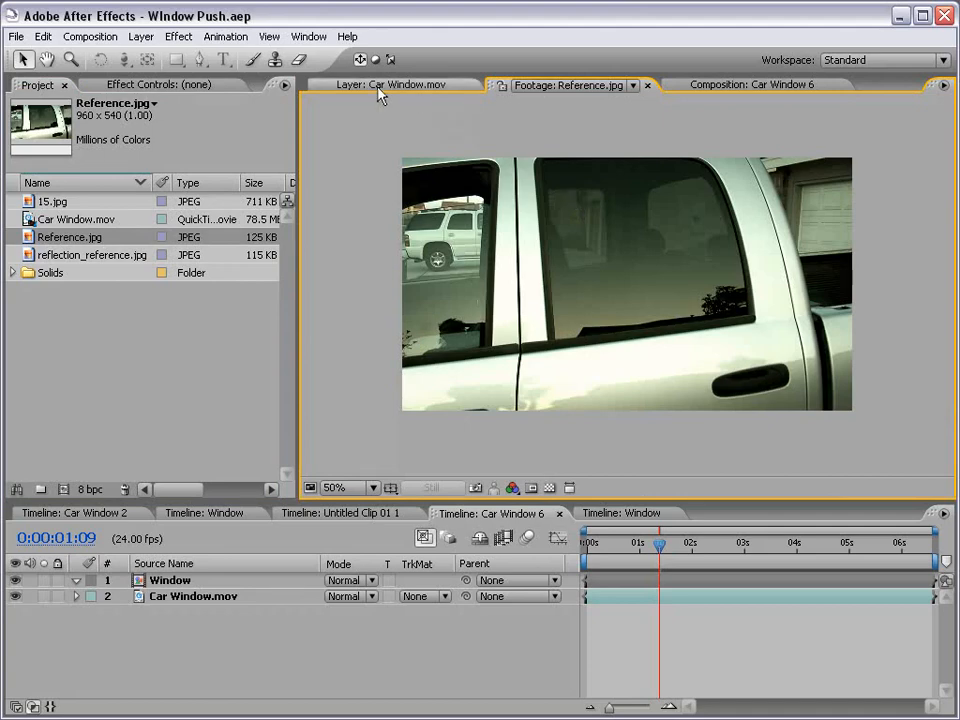
left_click(752, 84)
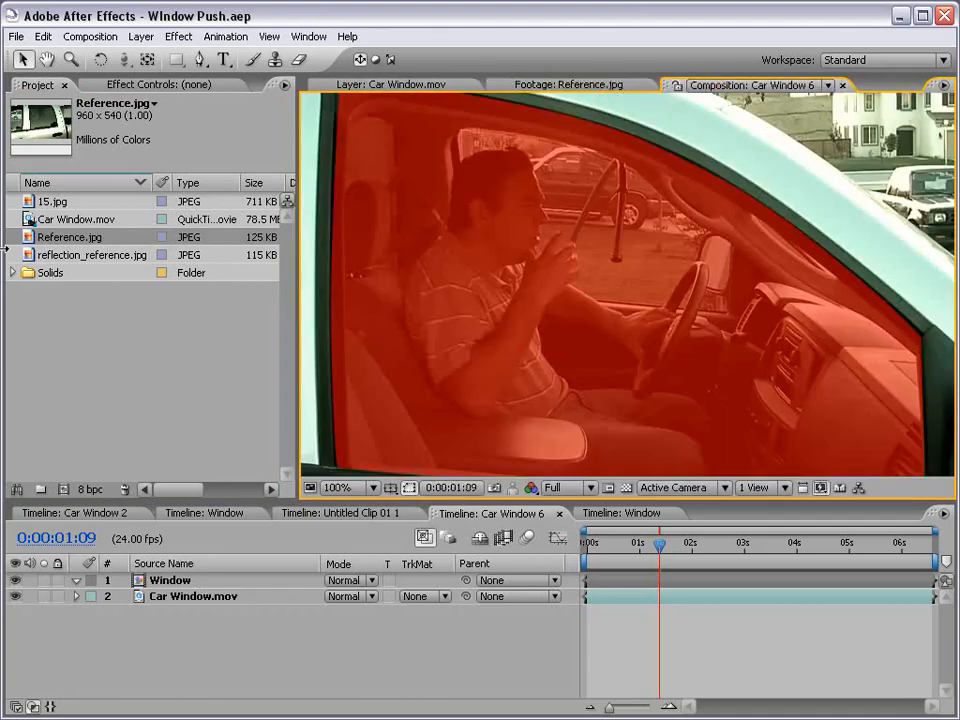
left_click(30, 257)
double_click(90, 256)
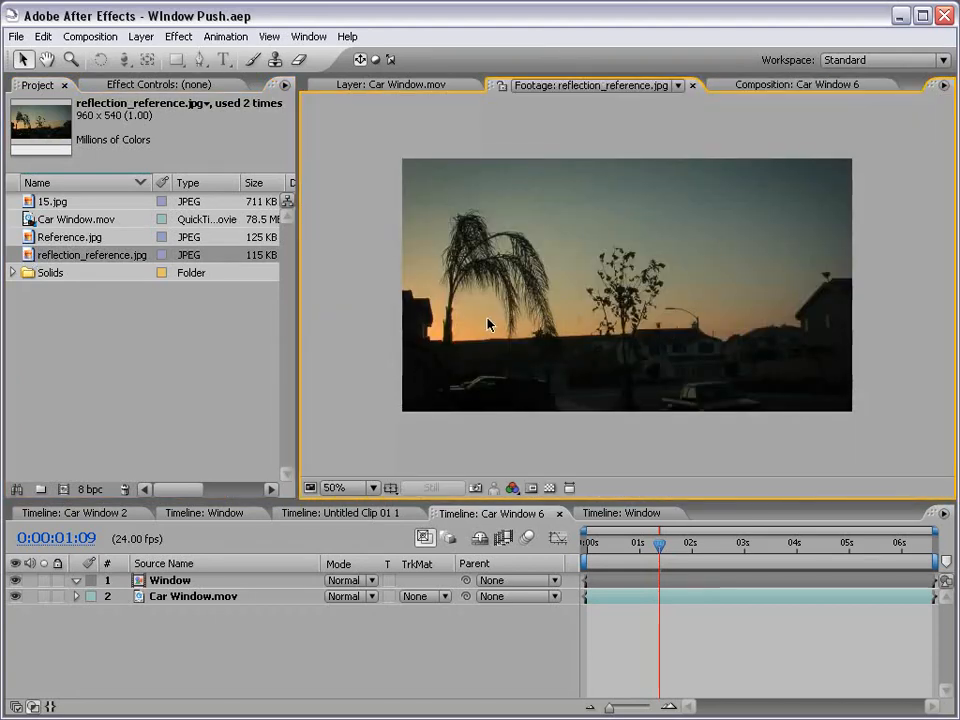
double_click(29, 202)
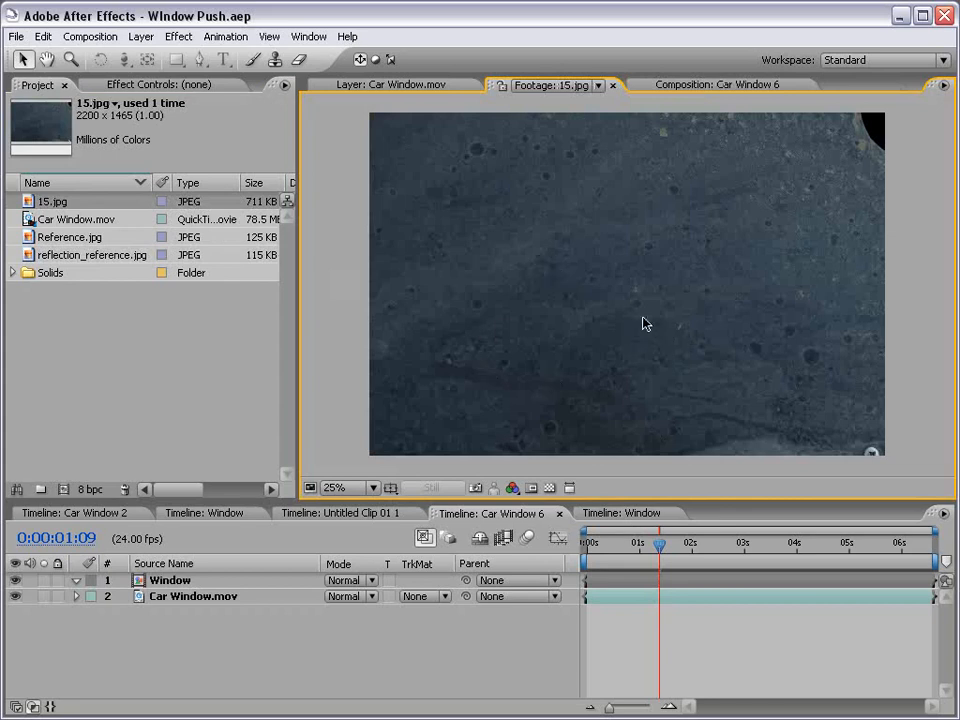
left_click(696, 86)
scroll(531, 343, "down", 2)
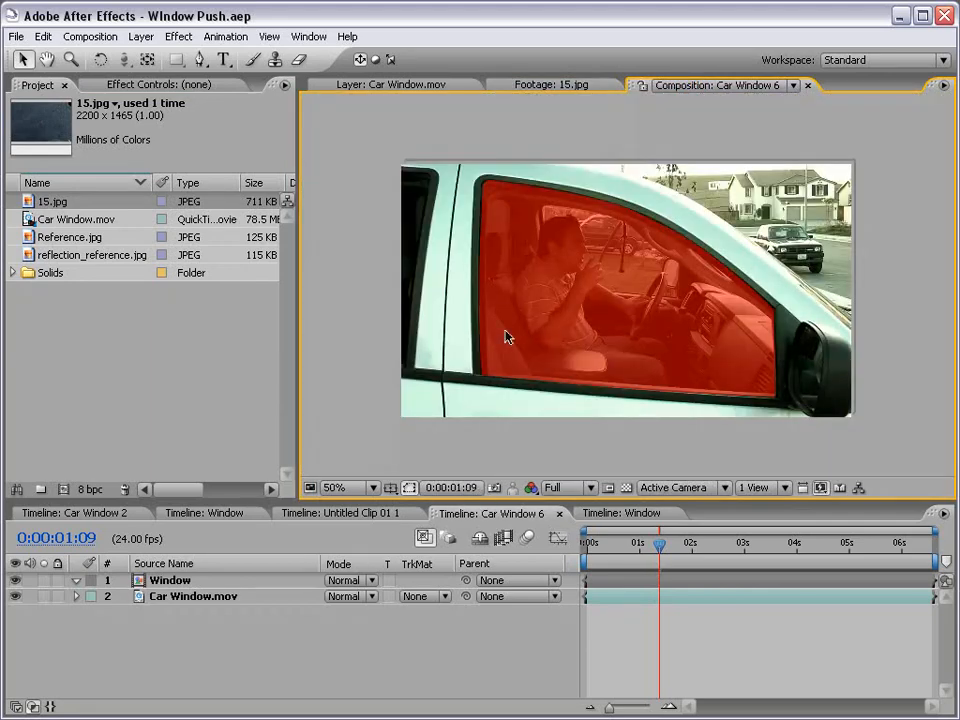
Step: Open the nested Window composition, rename its masked red solid Matte and leave it deselected
left_click(165, 581)
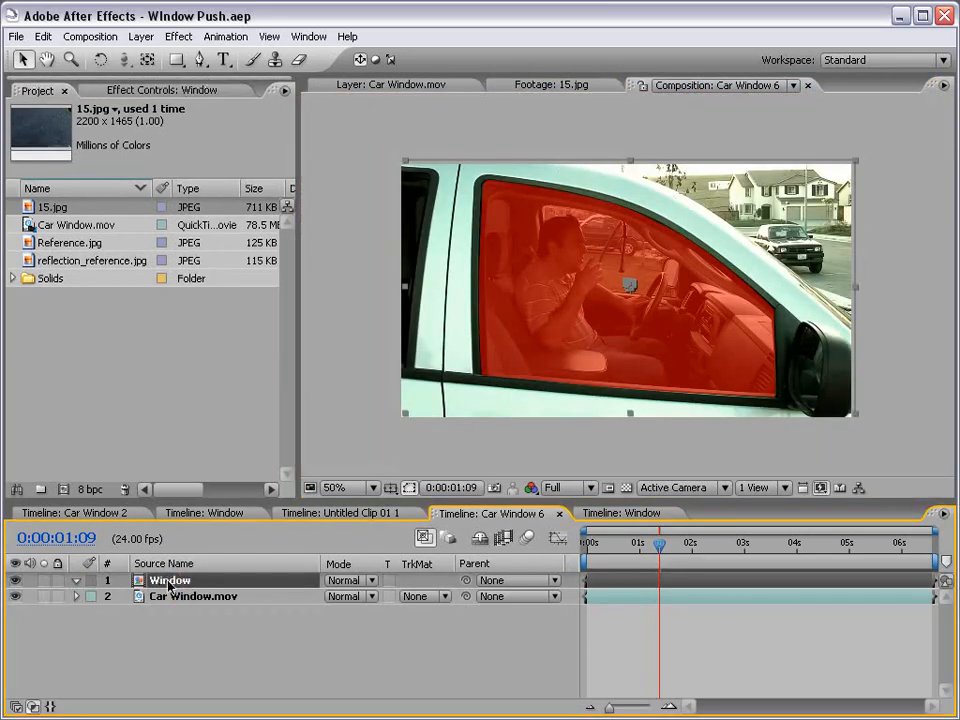
double_click(168, 582)
left_click(452, 286)
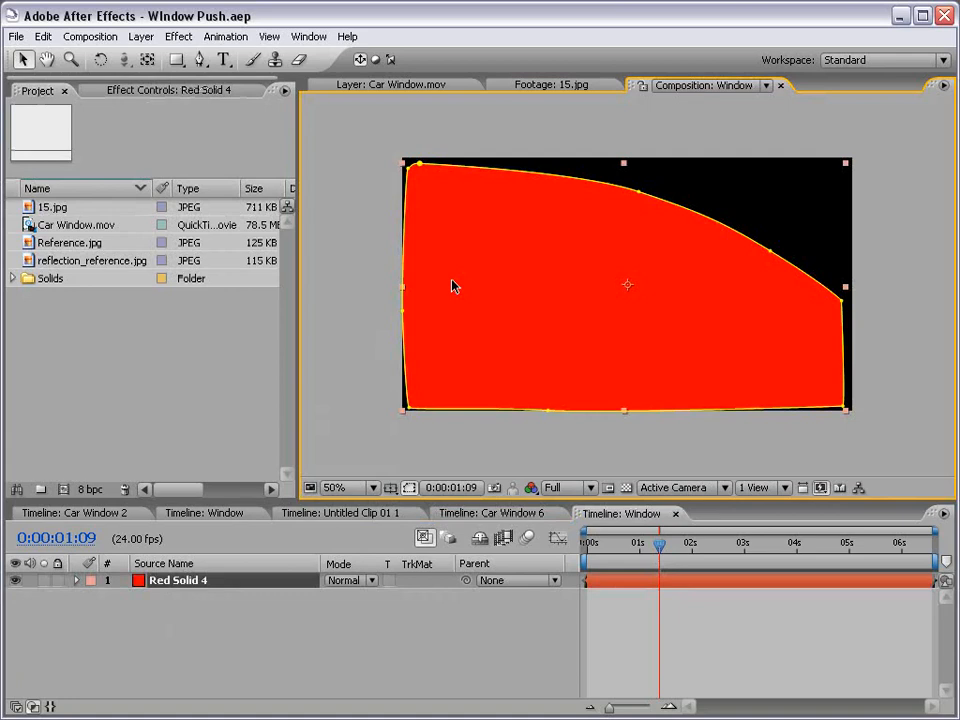
left_click(181, 586)
key("Return")
type("Matte")
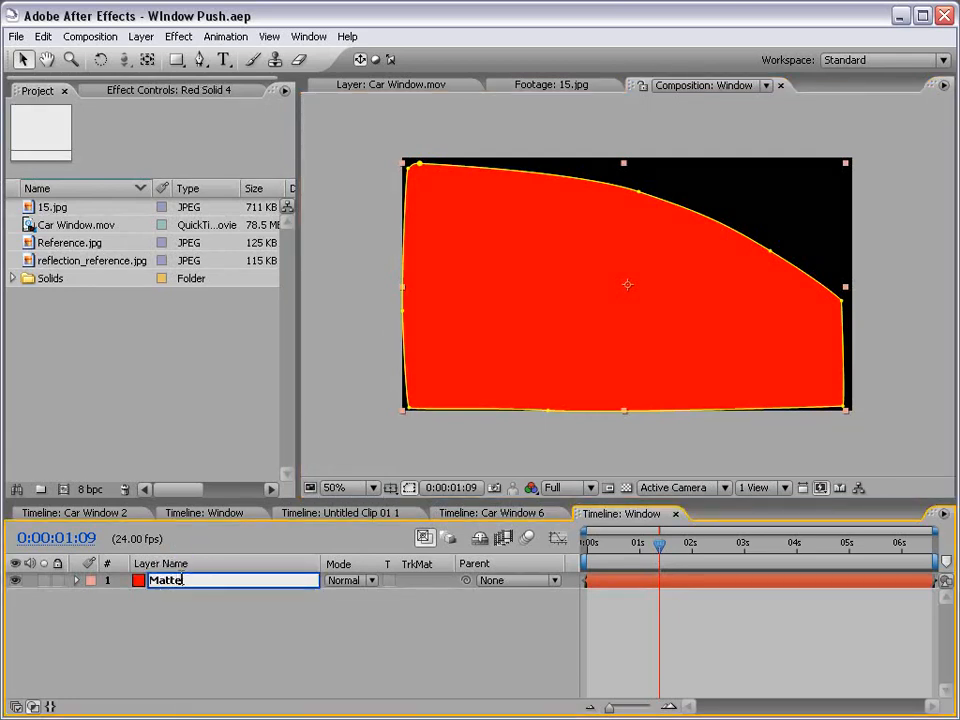
left_click(329, 349)
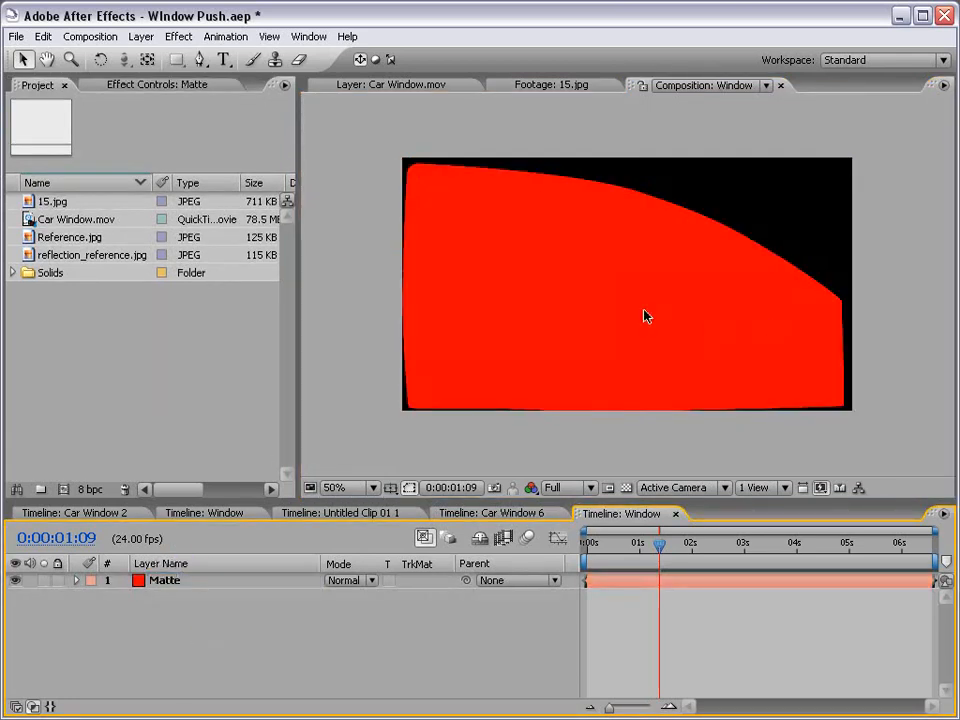
left_click(431, 332)
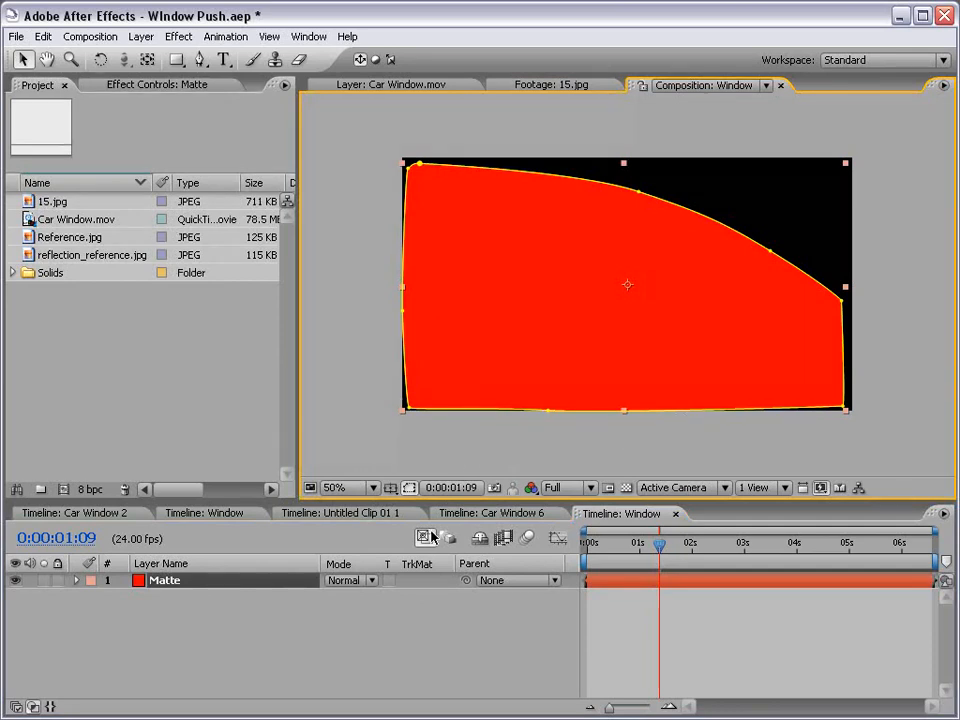
left_click(210, 663)
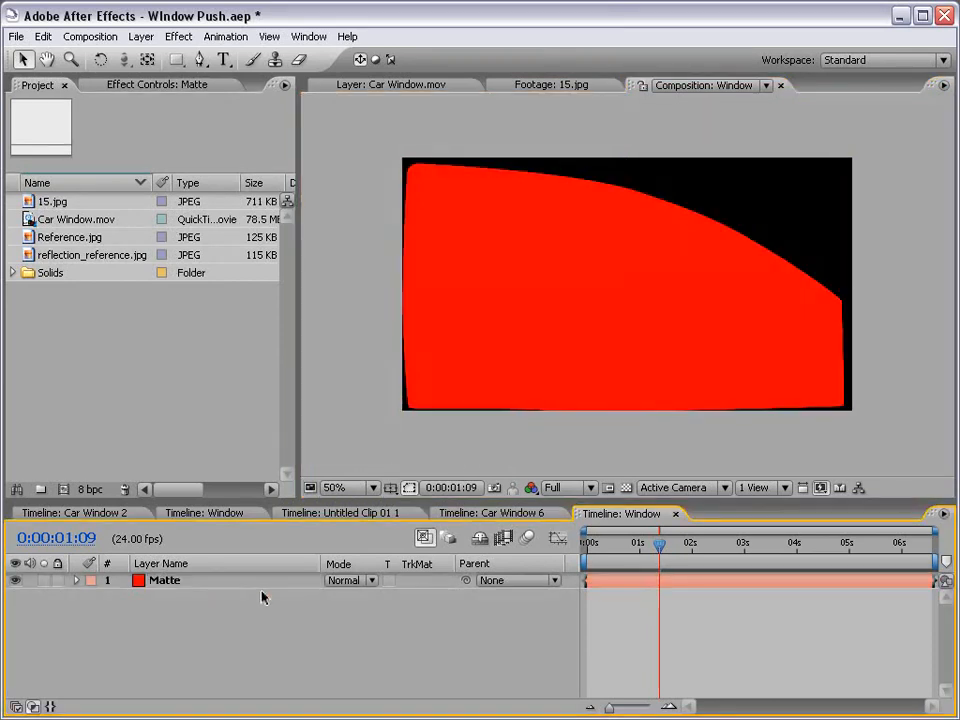
Step: Add reflection_reference.jpg beneath the Matte layer, set its track matte to Alpha Matte "Matte" and save the project
left_click(62, 258)
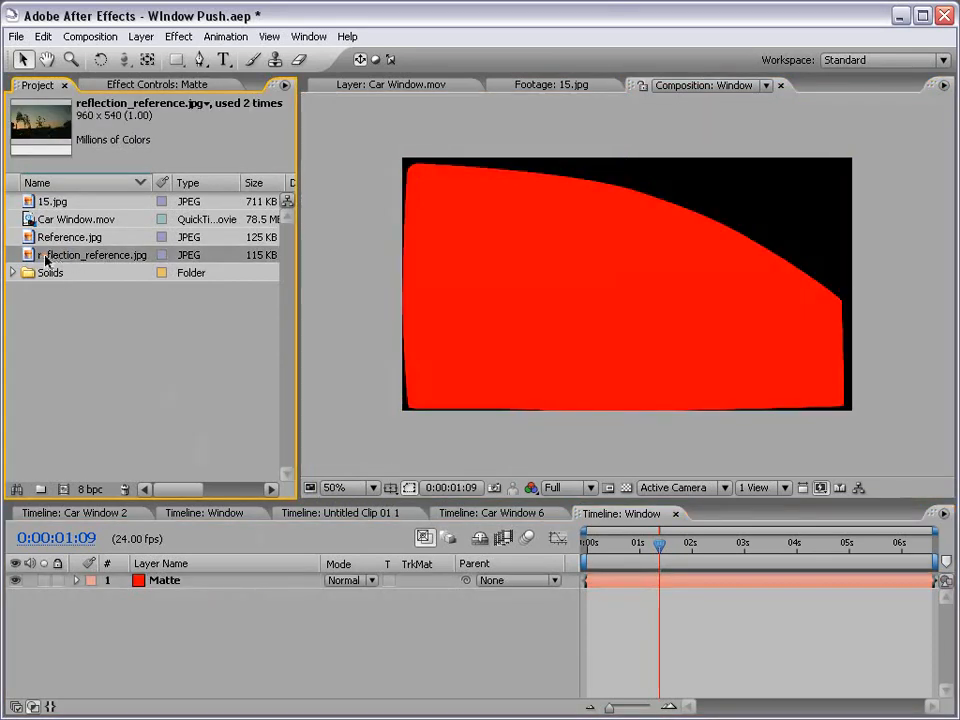
left_click_drag(45, 260, 628, 293)
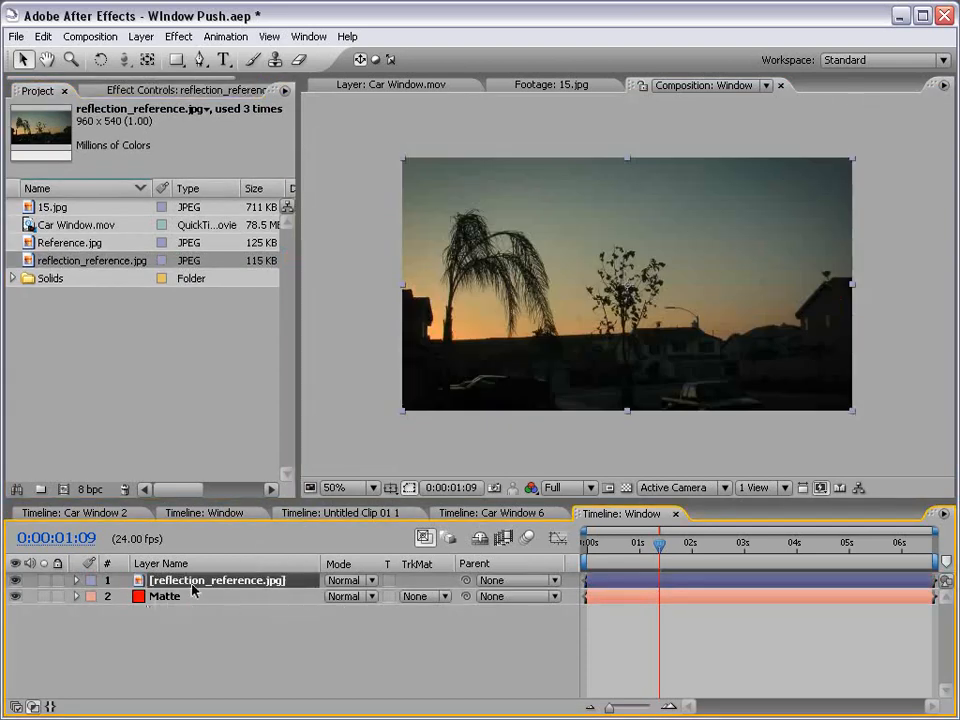
left_click_drag(193, 590, 189, 606)
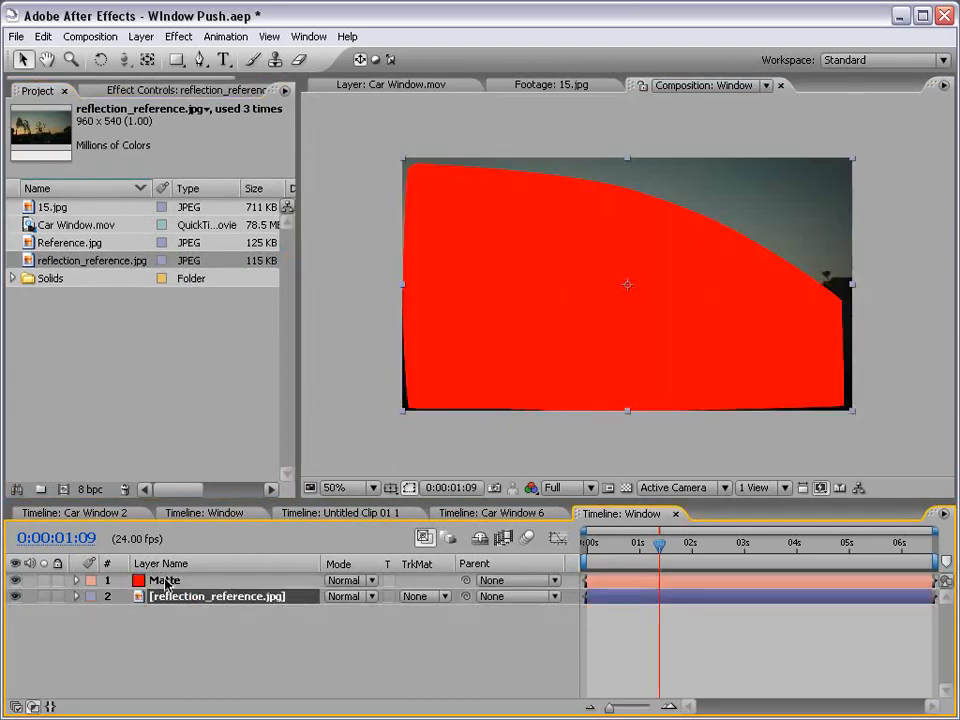
left_click(445, 598)
left_click(447, 622)
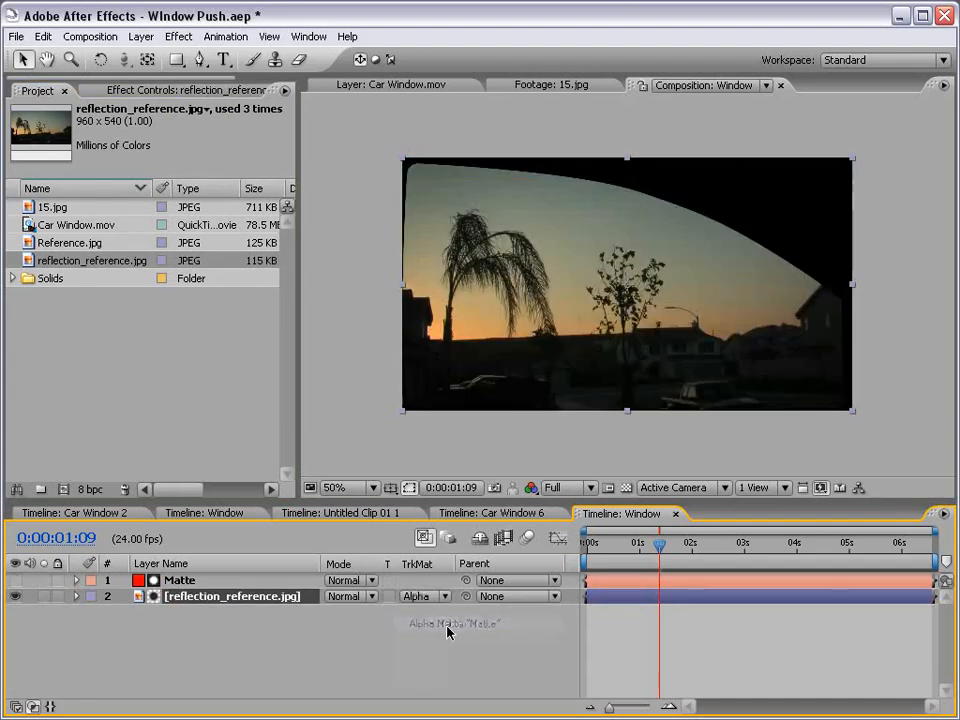
left_click(690, 666)
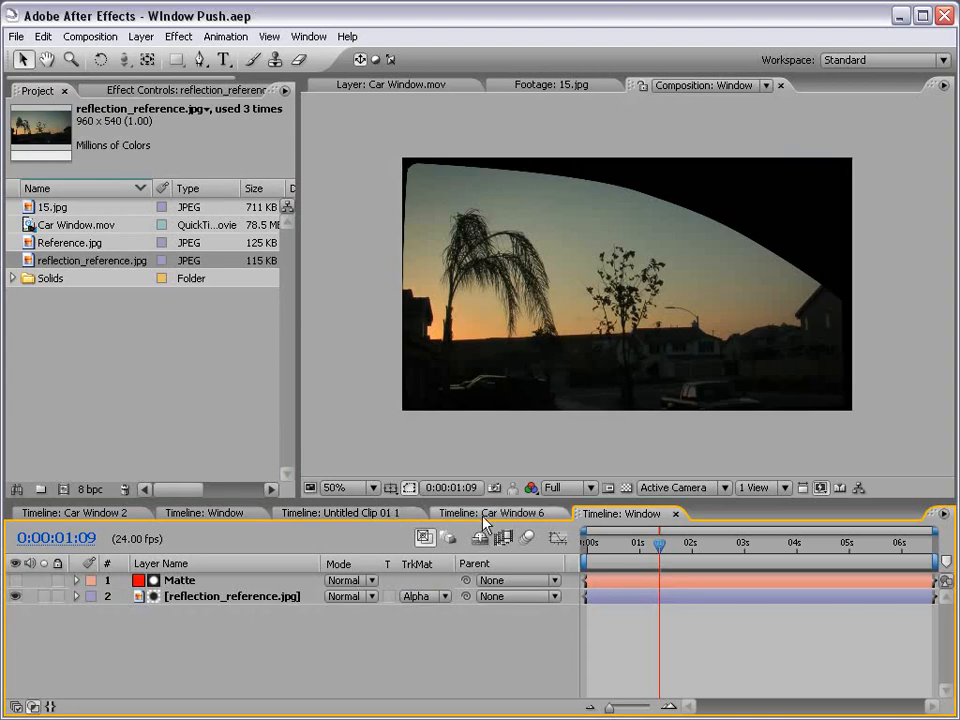
Step: Check the reflection on the truck window in Car Window 6, enlarged and at frame 0:00:00:03
left_click(486, 514)
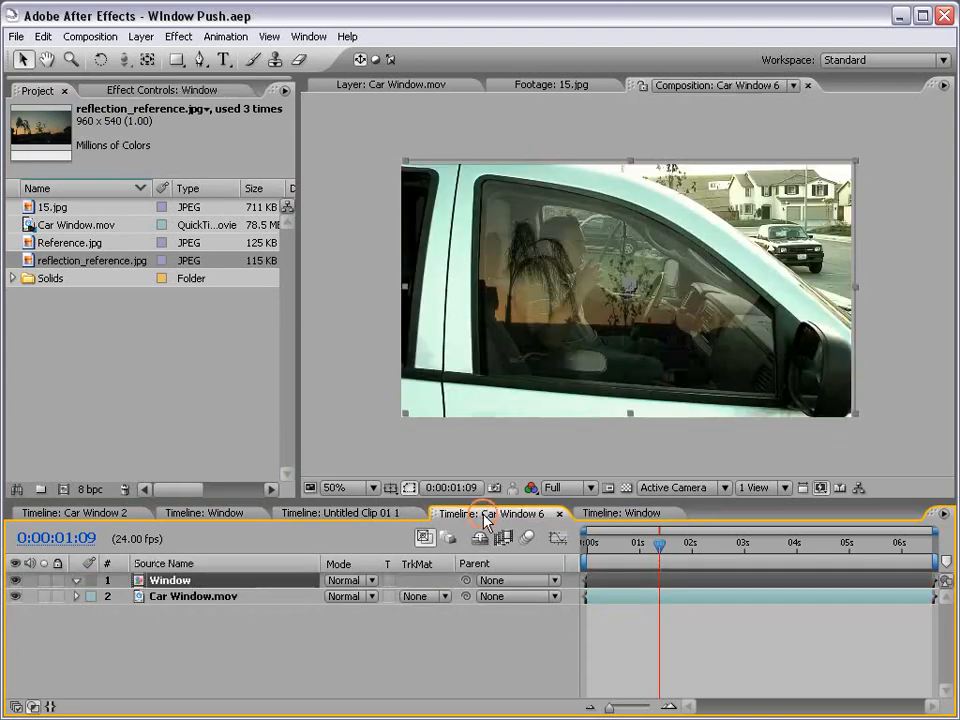
key("grave")
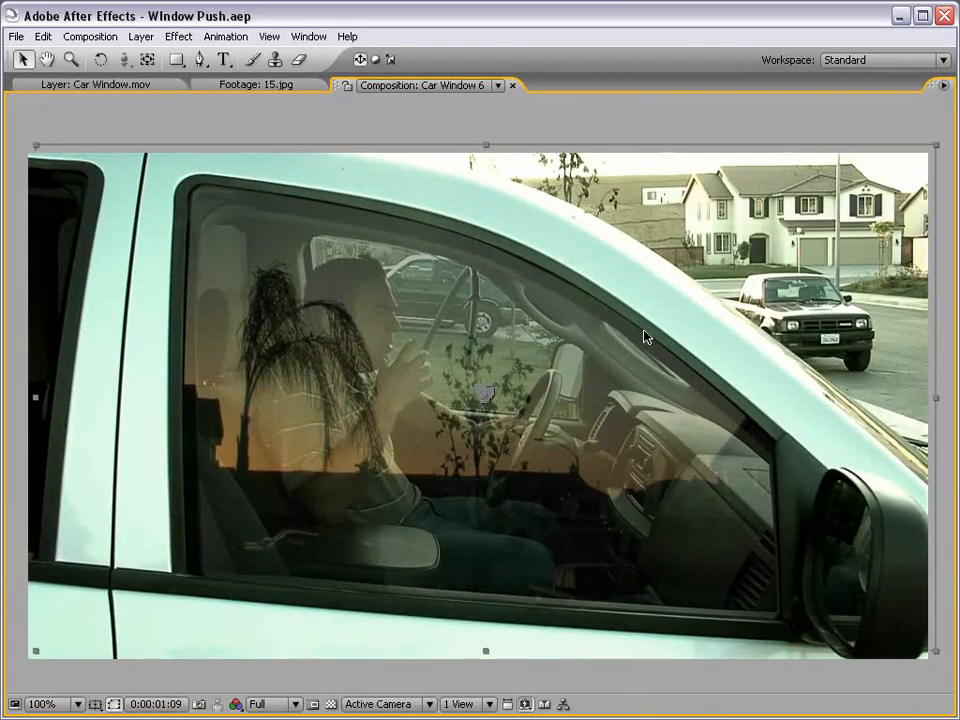
key("grave")
left_click_drag(670, 550, 592, 556)
left_click(700, 677)
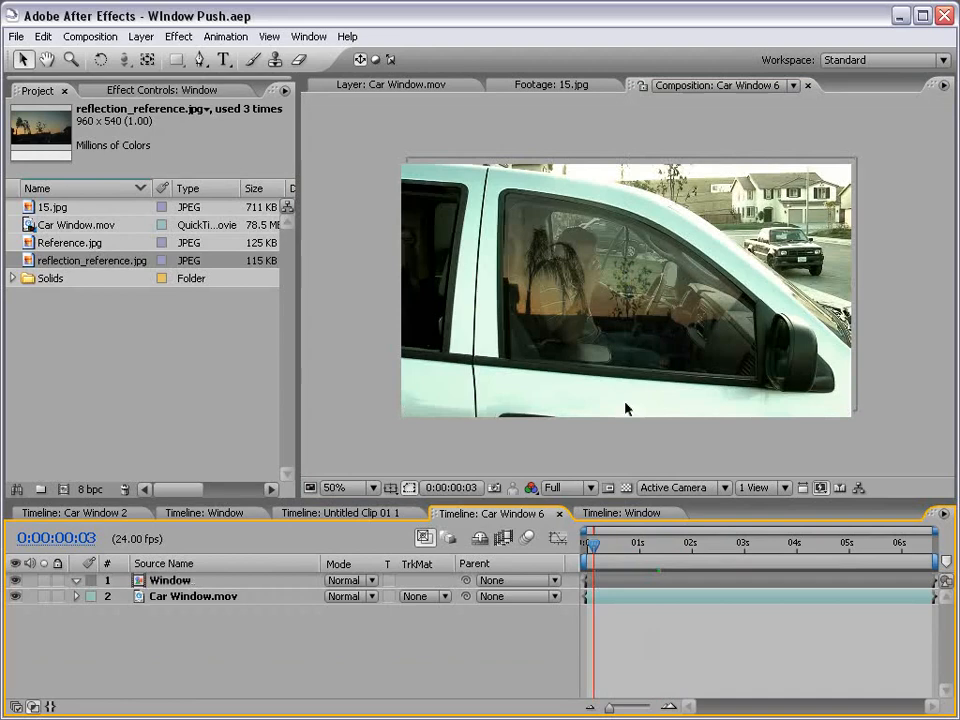
Step: Close the Untitled Clip 01 1, older Window and Car Window 2 timelines and return to Car Window 6
left_click(281, 514)
left_click(414, 514)
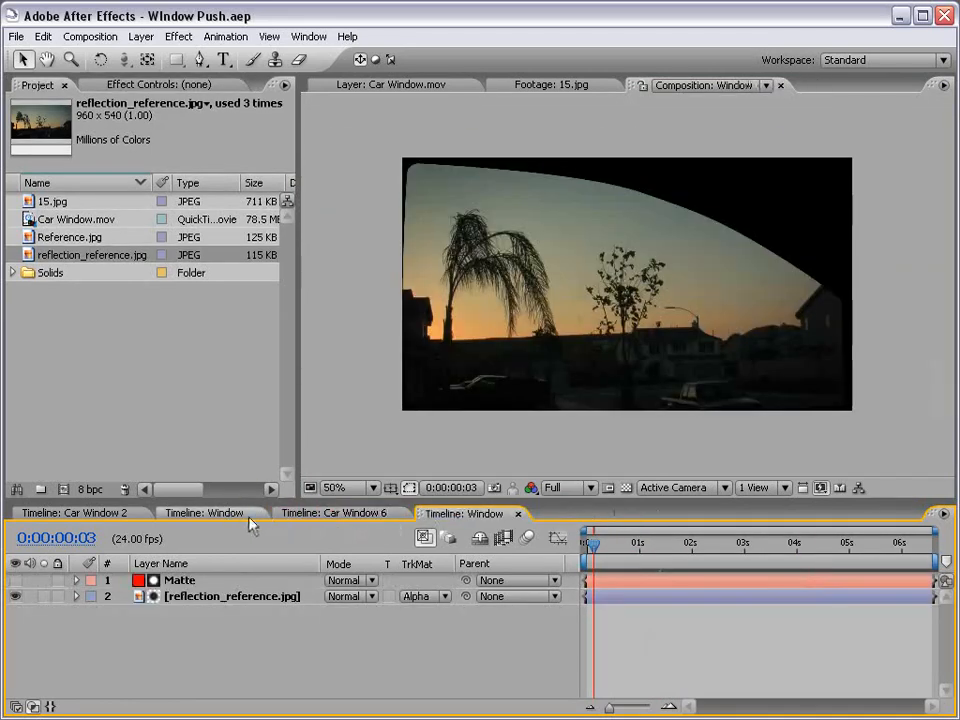
left_click(245, 514)
left_click(257, 514)
left_click(132, 514)
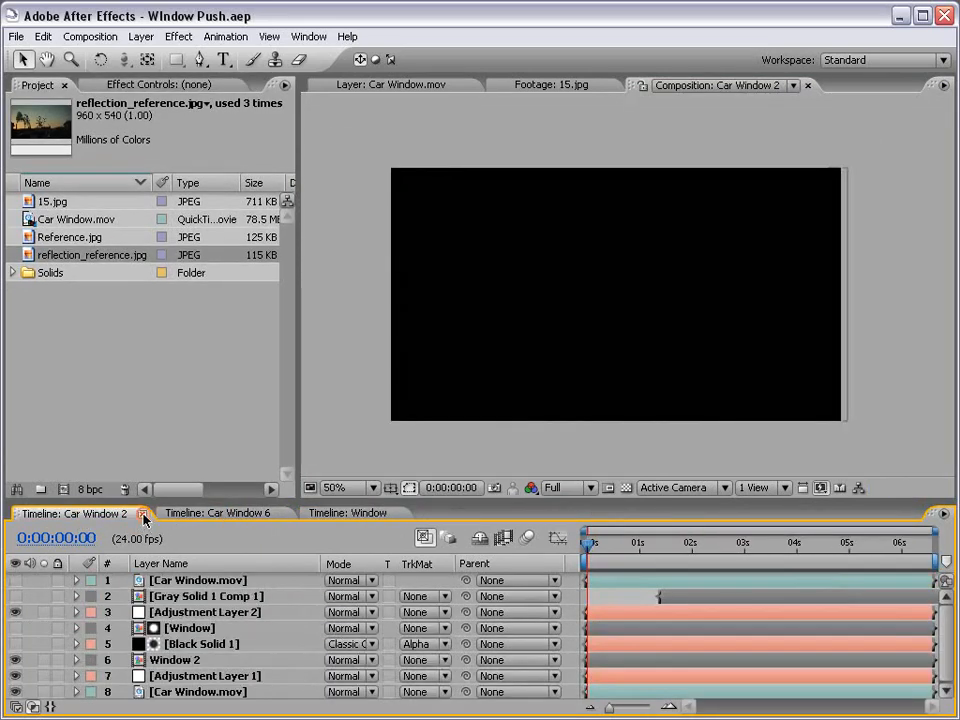
left_click(142, 514)
left_click(80, 514)
Step: Rename the Car Window 6 composition to Composite, save the project and view the result at 100%
left_click(90, 36)
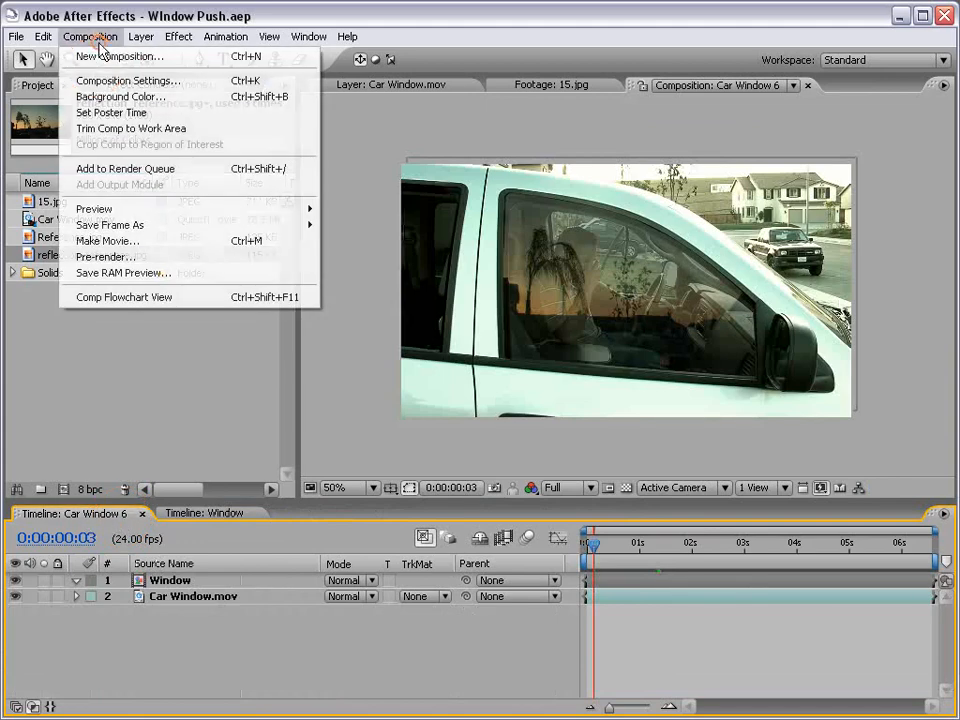
left_click(100, 82)
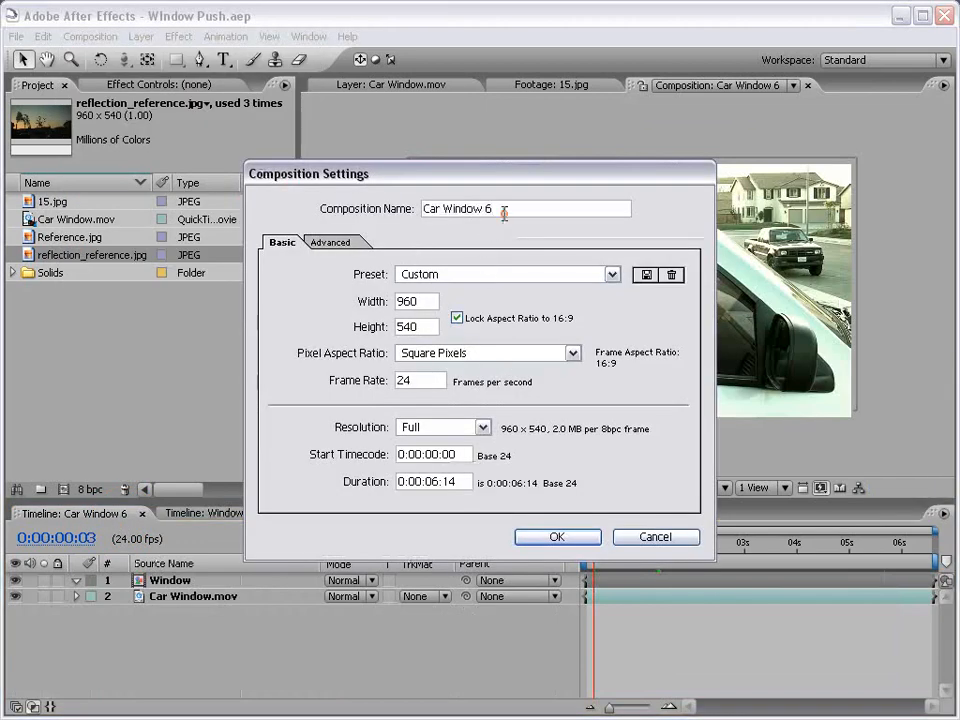
type("Composite")
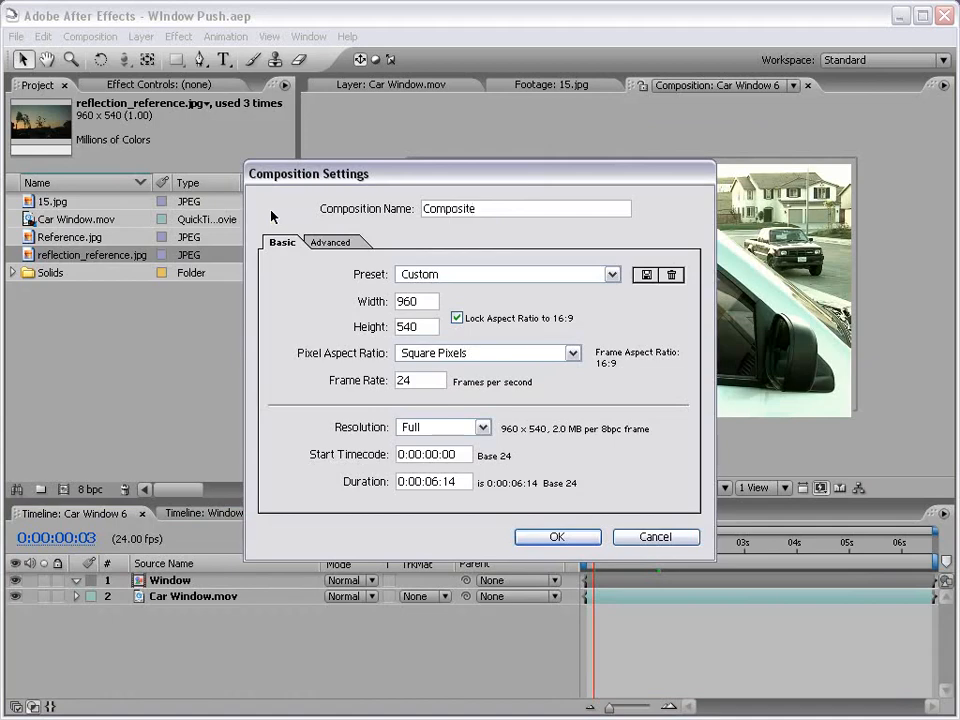
left_click(557, 537)
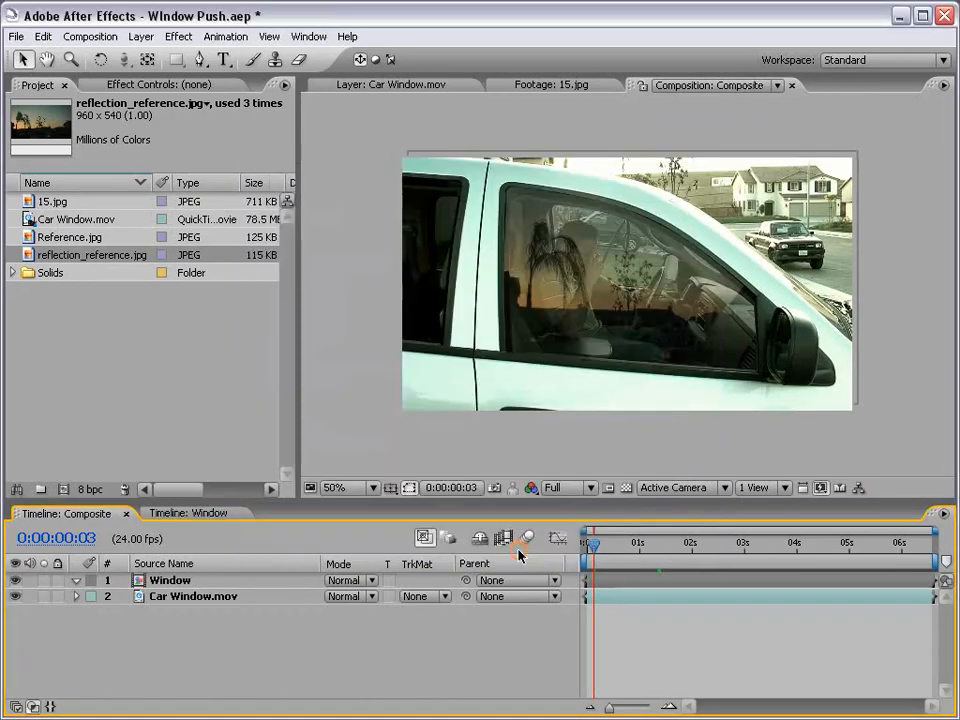
key("period")
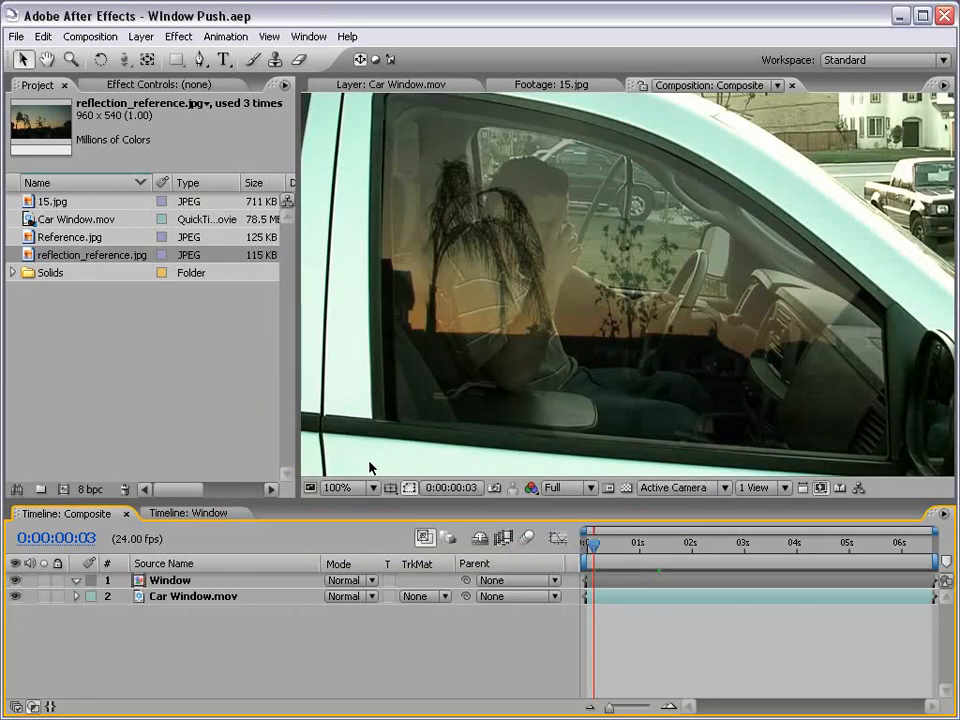
Step: Duplicate the Matte layer in the Window composition and add 15.jpg as the top layer
left_click(190, 513)
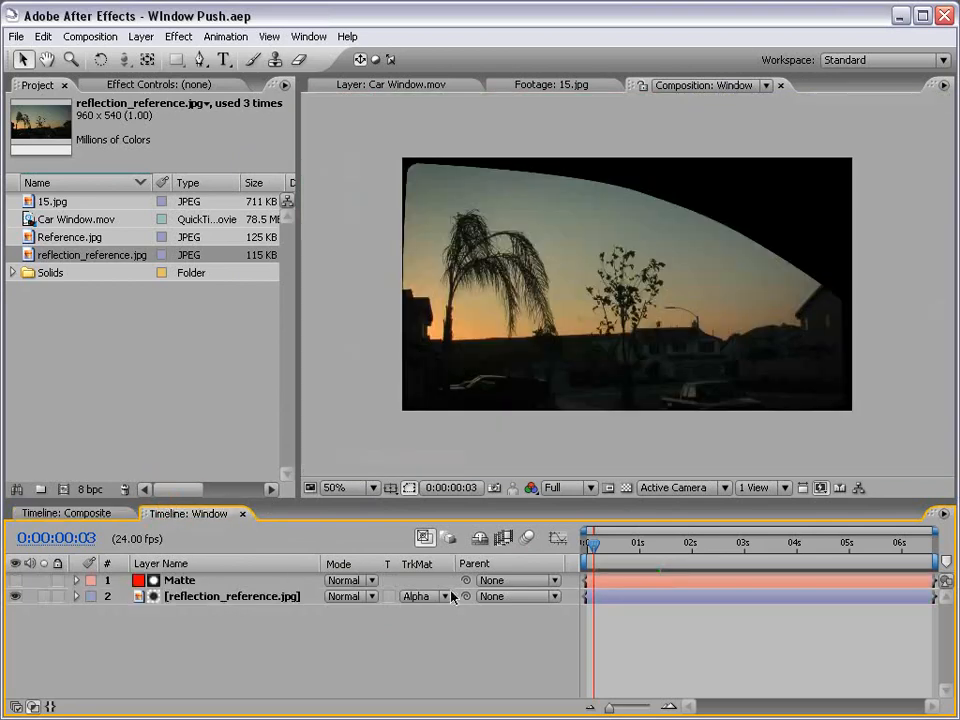
left_click(222, 584)
key("ctrl+d")
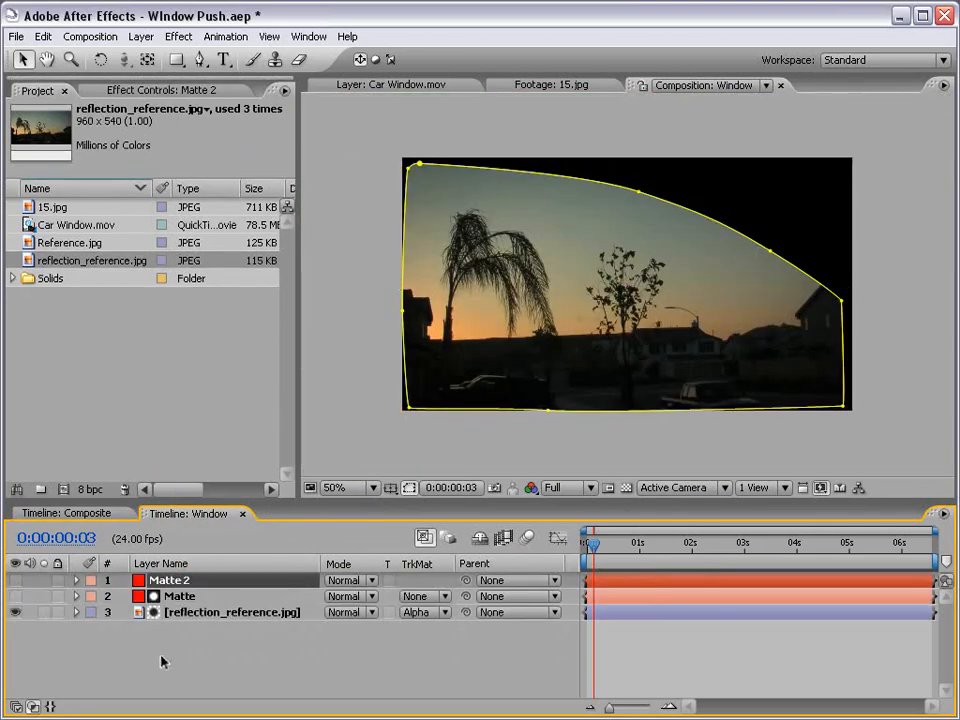
left_click(52, 207)
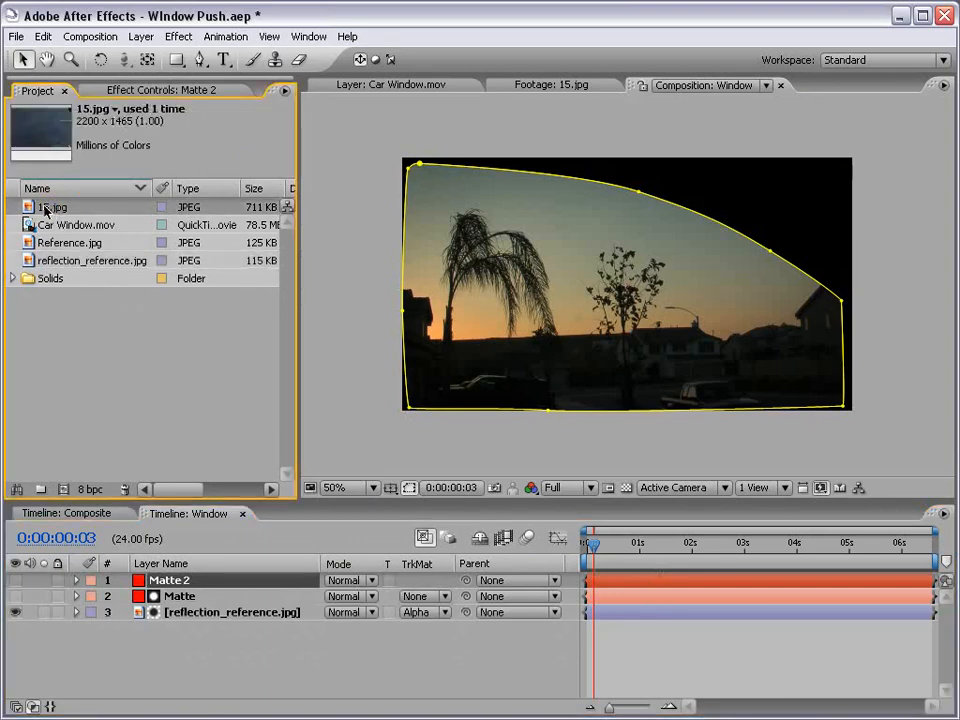
left_click_drag(45, 210, 566, 294)
scroll(566, 300, "down", 1)
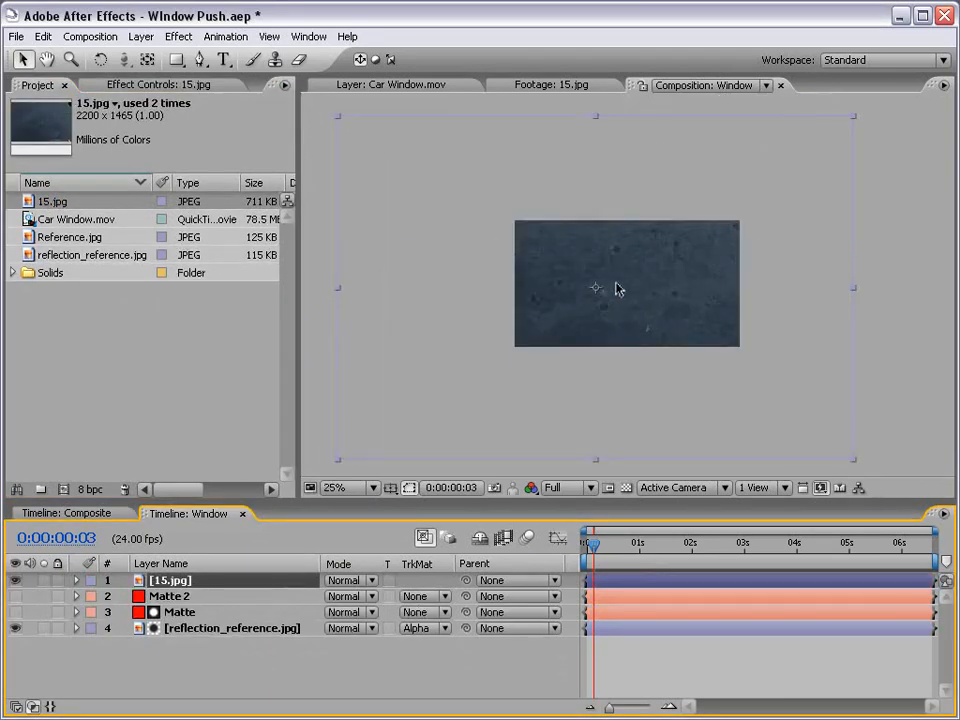
Step: Scale down and reposition the 15.jpg texture so it roughly covers the Window composition frame
left_click_drag(853, 462, 739, 362)
key("period")
left_click_drag(519, 345, 574, 343)
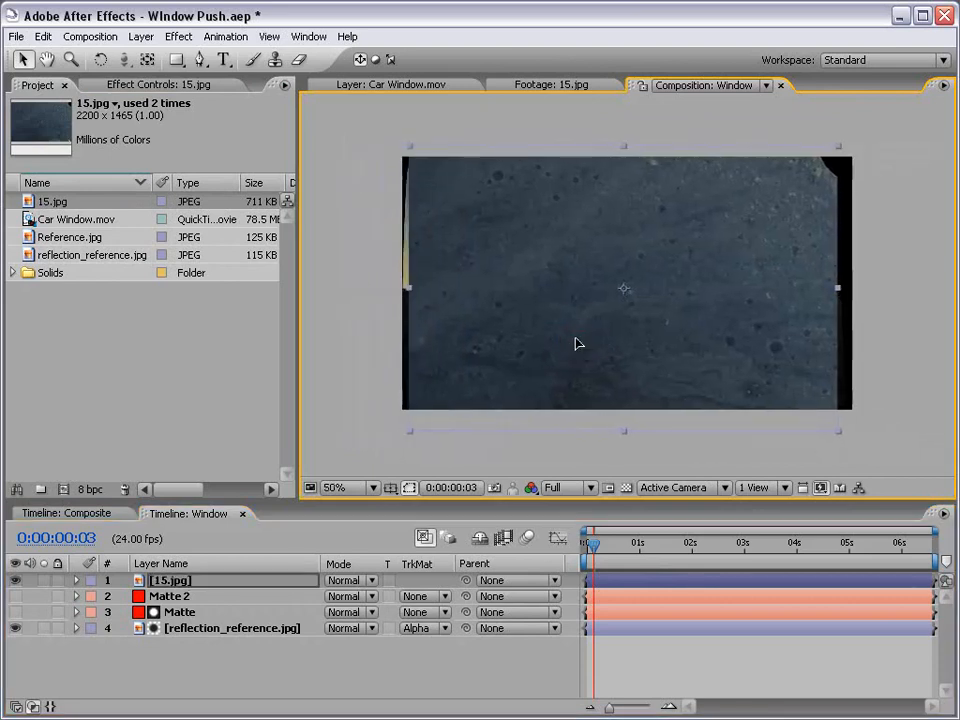
left_click_drag(834, 431, 852, 438)
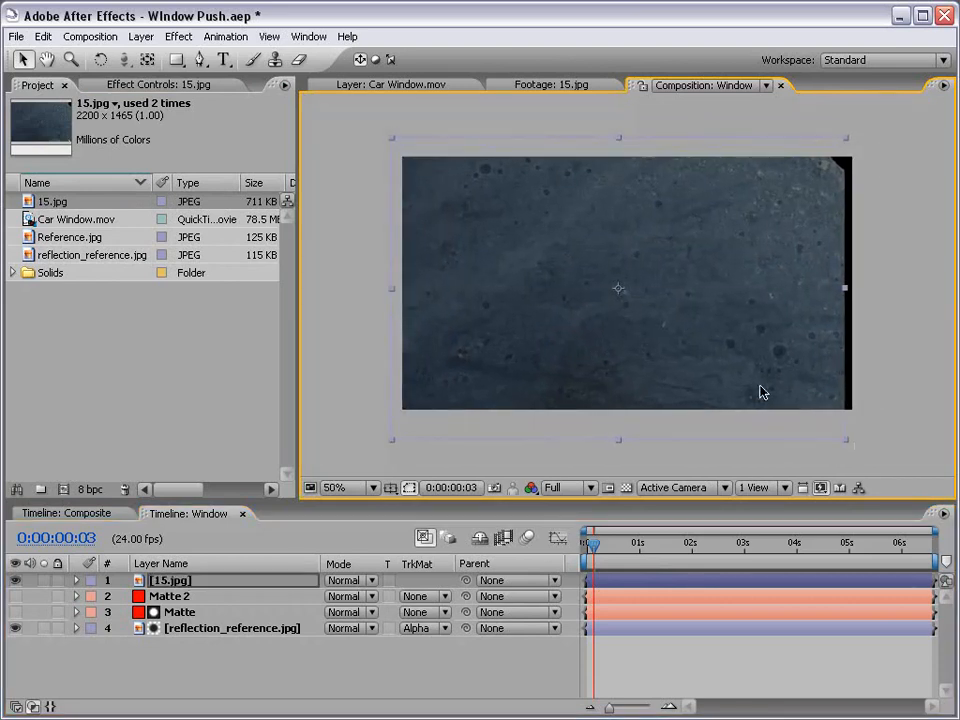
left_click_drag(754, 385, 761, 378)
Step: Place 15.jpg directly below Matte 2 and set its track matte to Alpha Matte "Matte 2"
left_click_drag(188, 601, 168, 604)
left_click(422, 596)
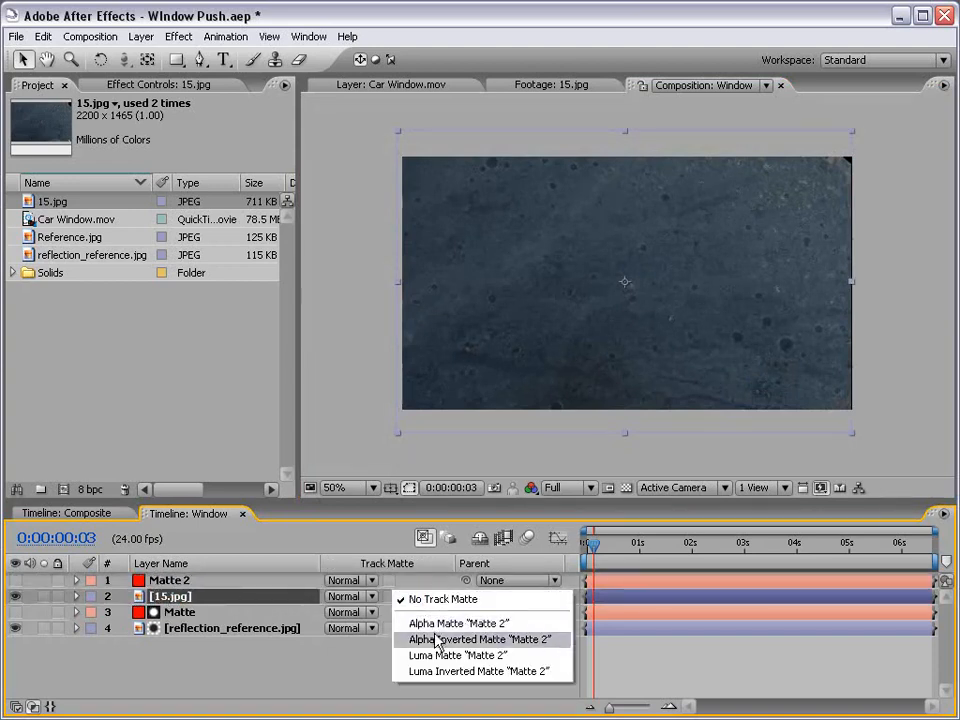
left_click(440, 561)
left_click(307, 595)
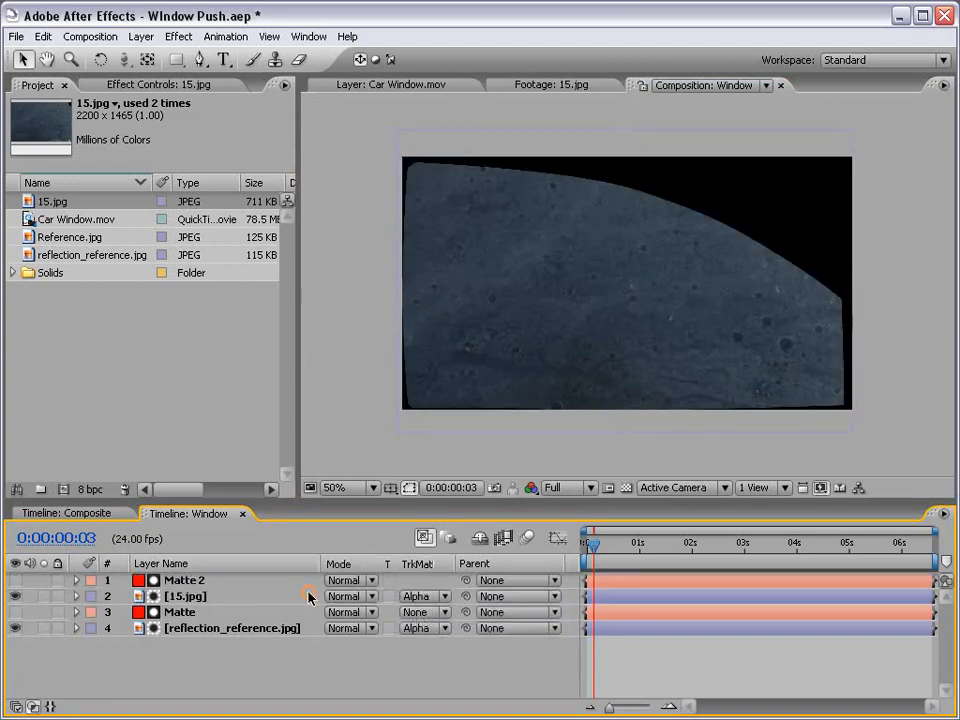
Step: Reduce the opacity of the 15.jpg layer to 63%
left_click(186, 597)
key("t")
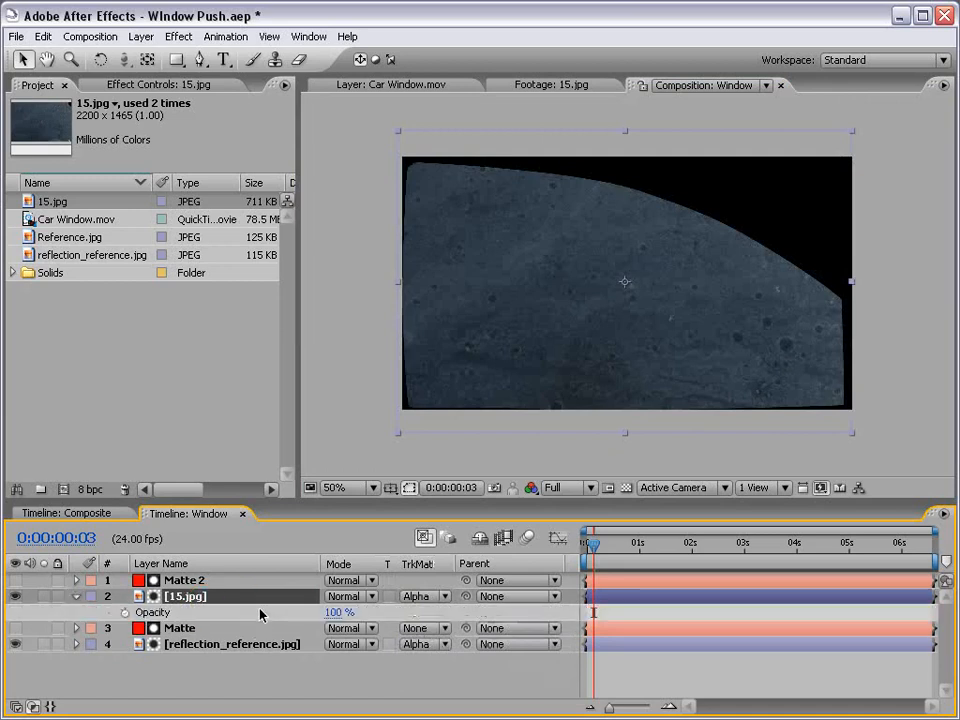
left_click_drag(309, 613, 293, 613)
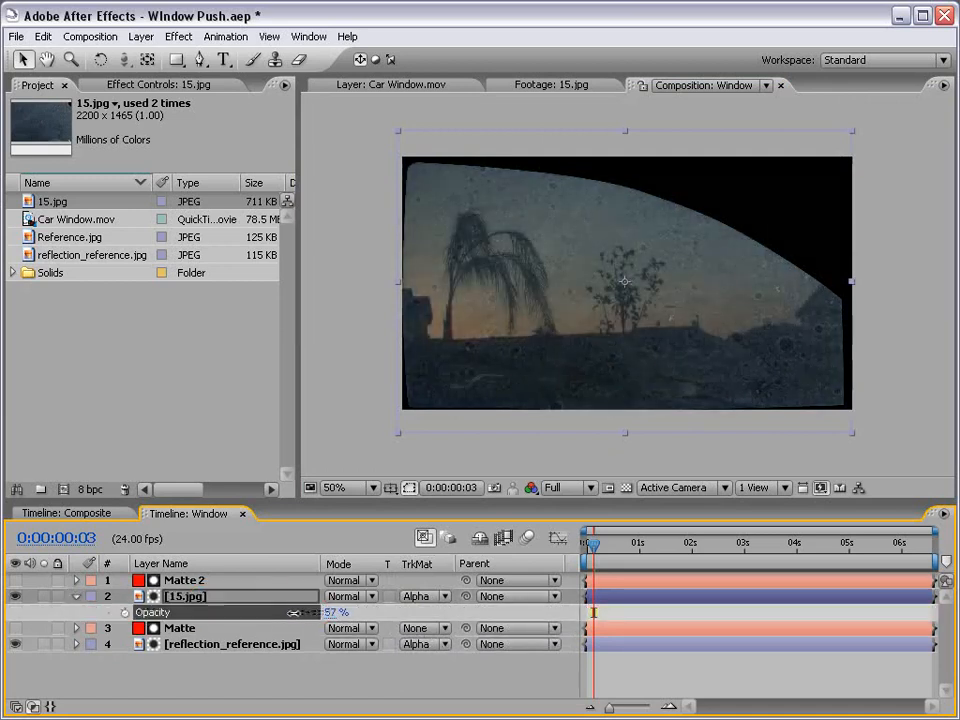
key("space")
left_click_drag(608, 371, 615, 350)
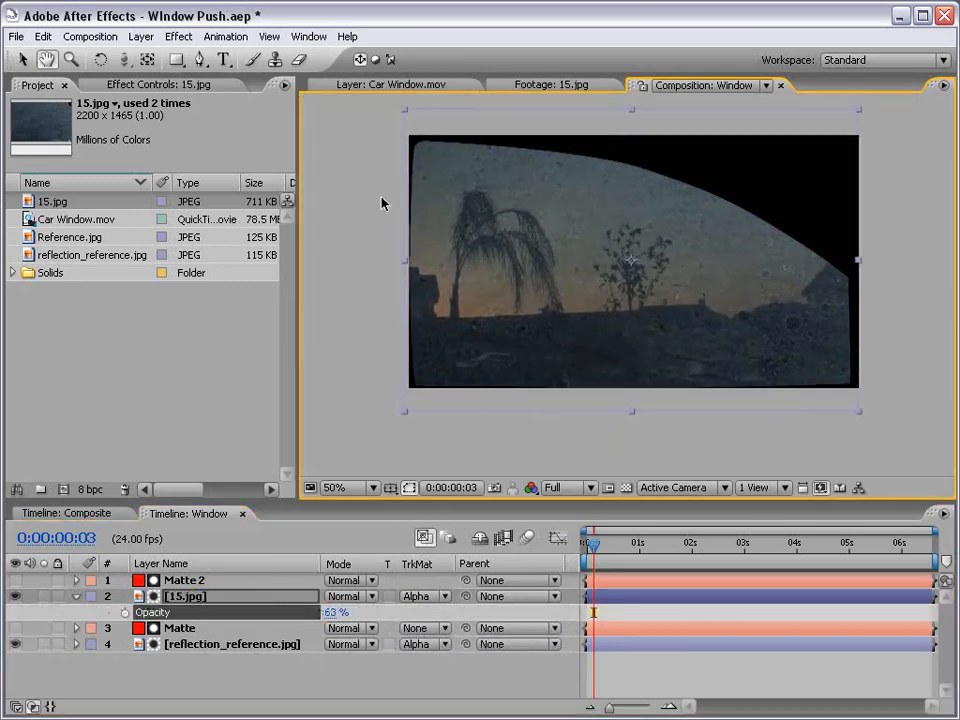
Step: Draw a rectangular mask over the lower half of 15.jpg, wider than the frame, and set its feather to 174 pixels
left_click(176, 63)
left_click(179, 64)
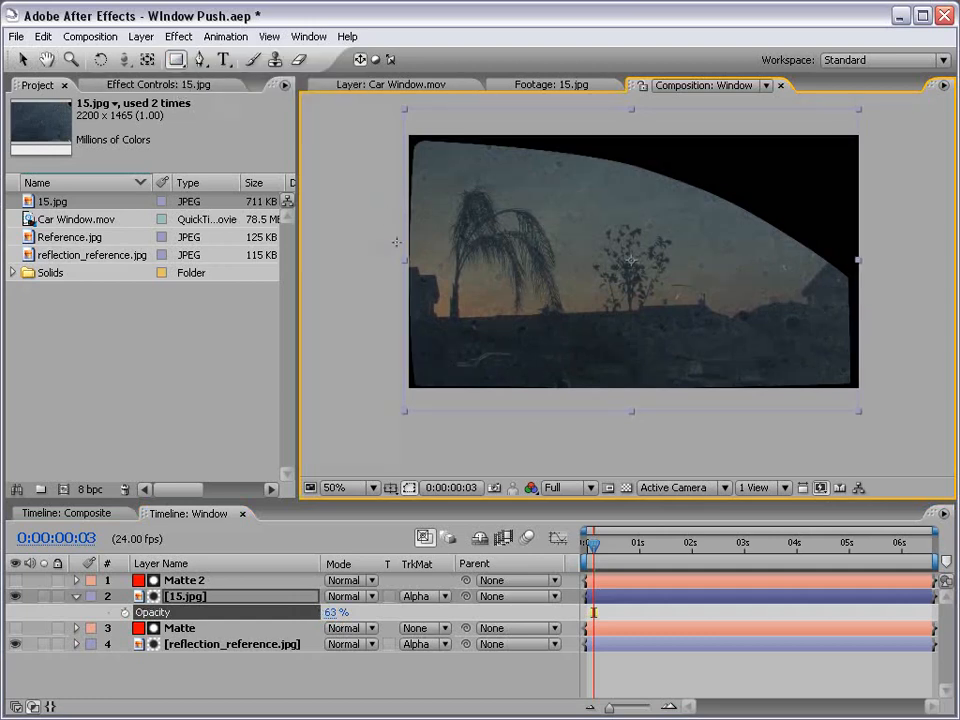
left_click_drag(317, 294, 948, 437)
key("f")
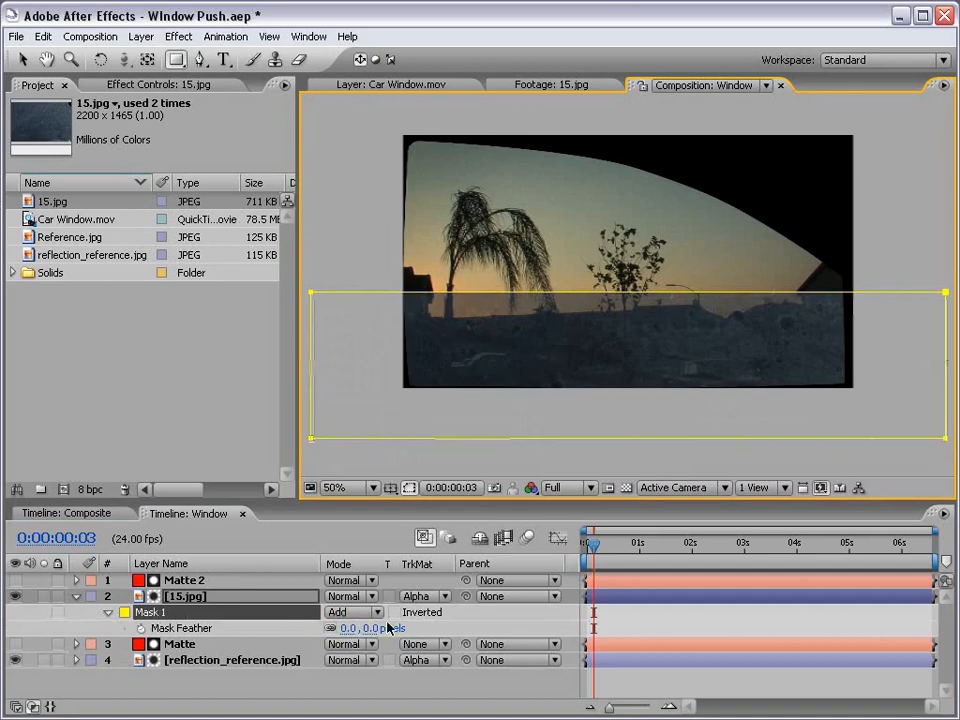
left_click_drag(375, 630, 543, 621)
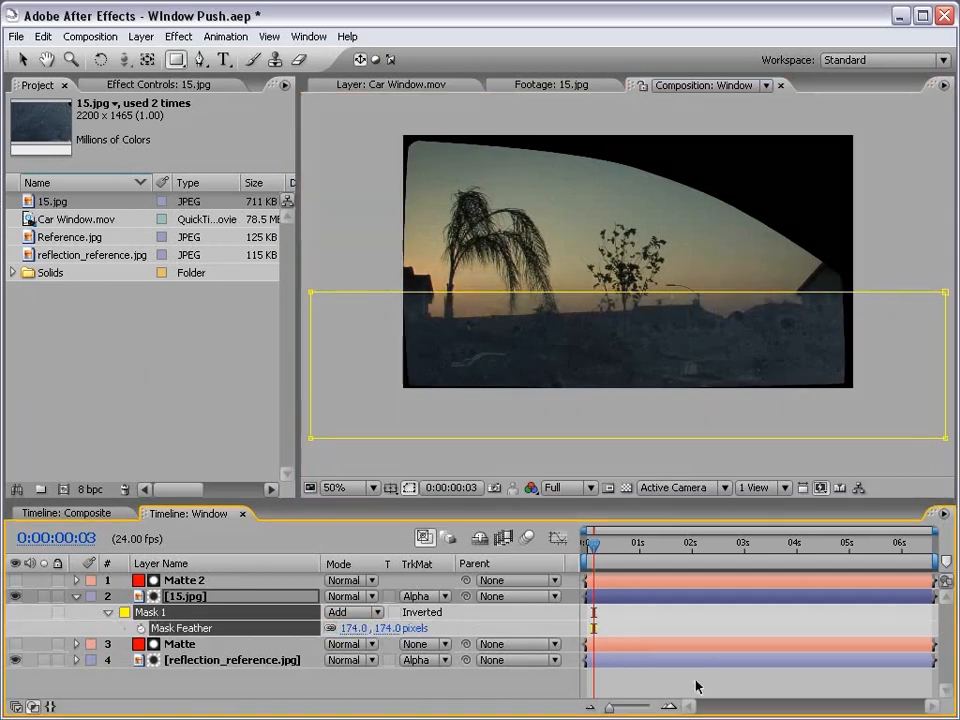
left_click(696, 686)
Step: Examine the blended dirt texture enlarged in the Window composition and on the truck window in Composite
key("slash")
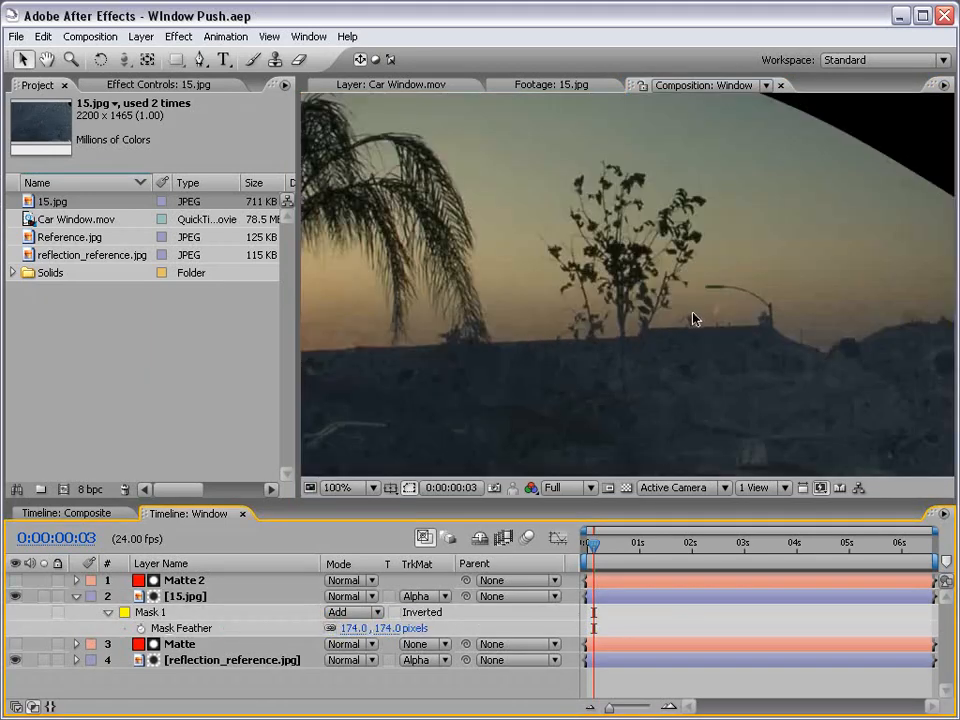
key("comma")
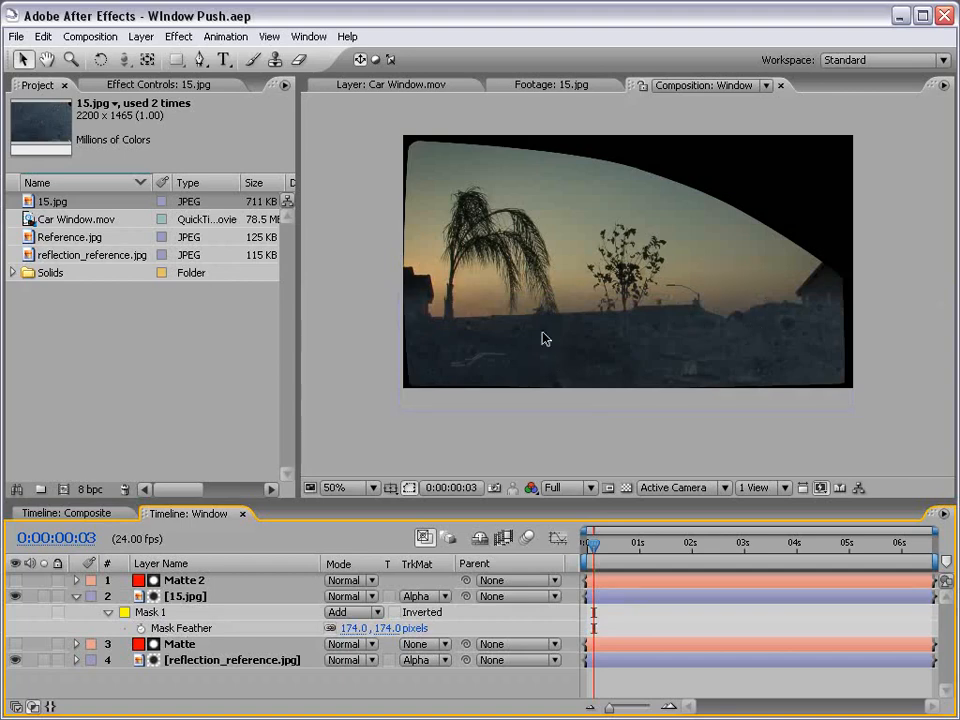
key("grave")
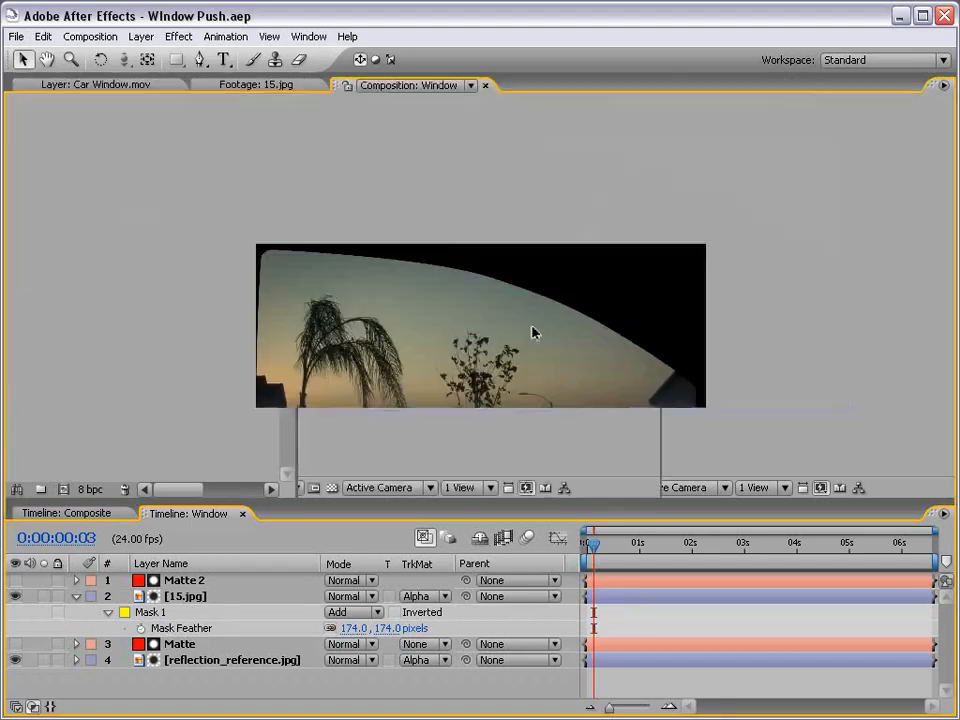
key("slash")
key("grave")
key("comma")
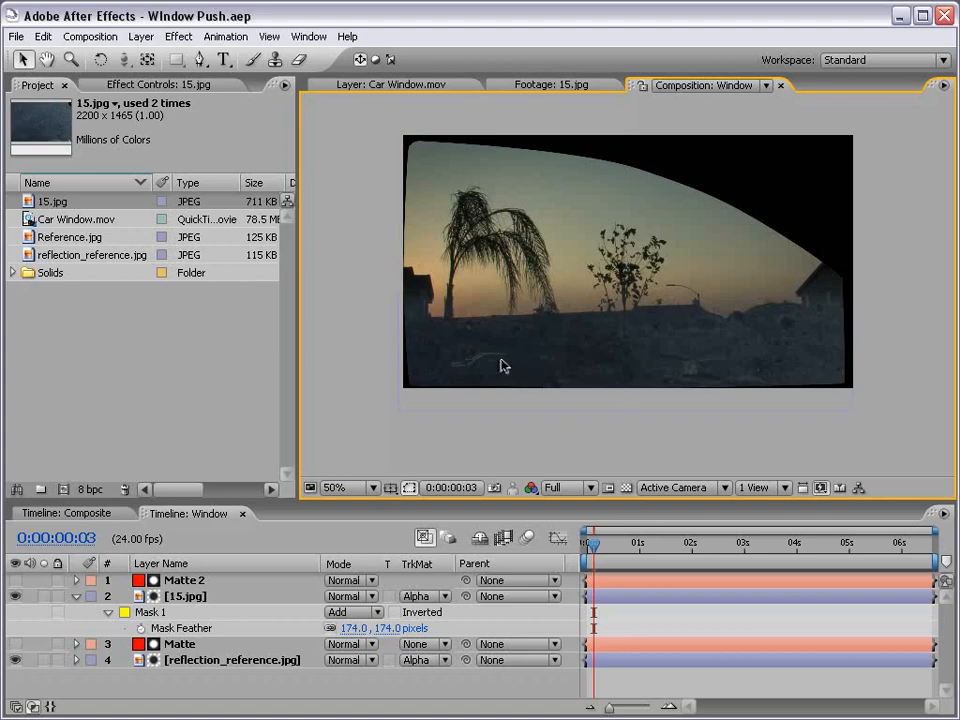
left_click(66, 513)
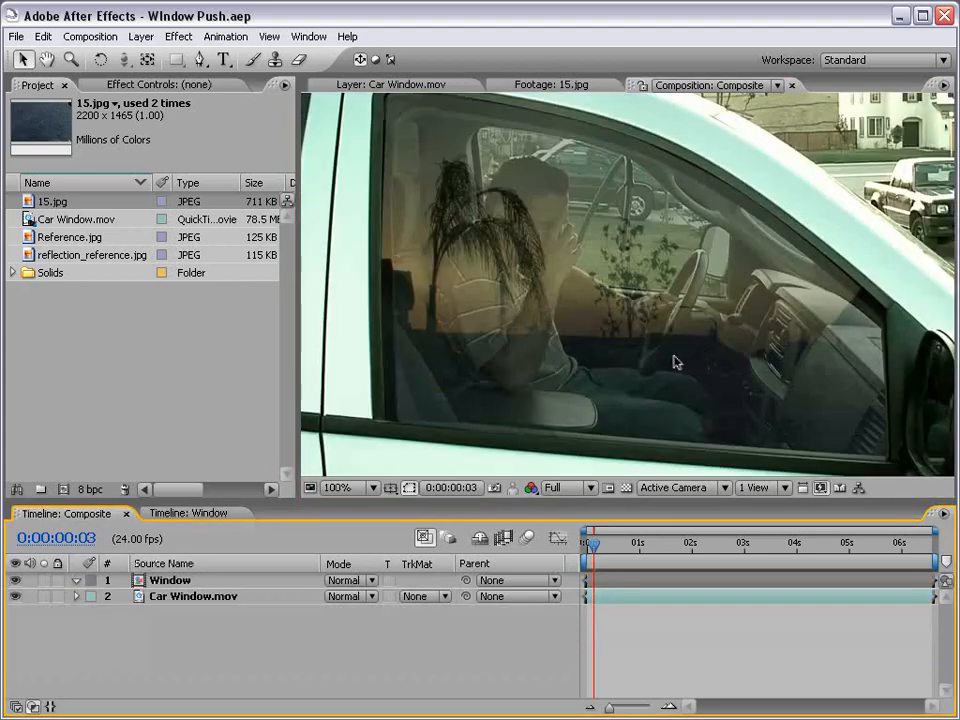
key("grave")
scroll(739, 478, "up", 1)
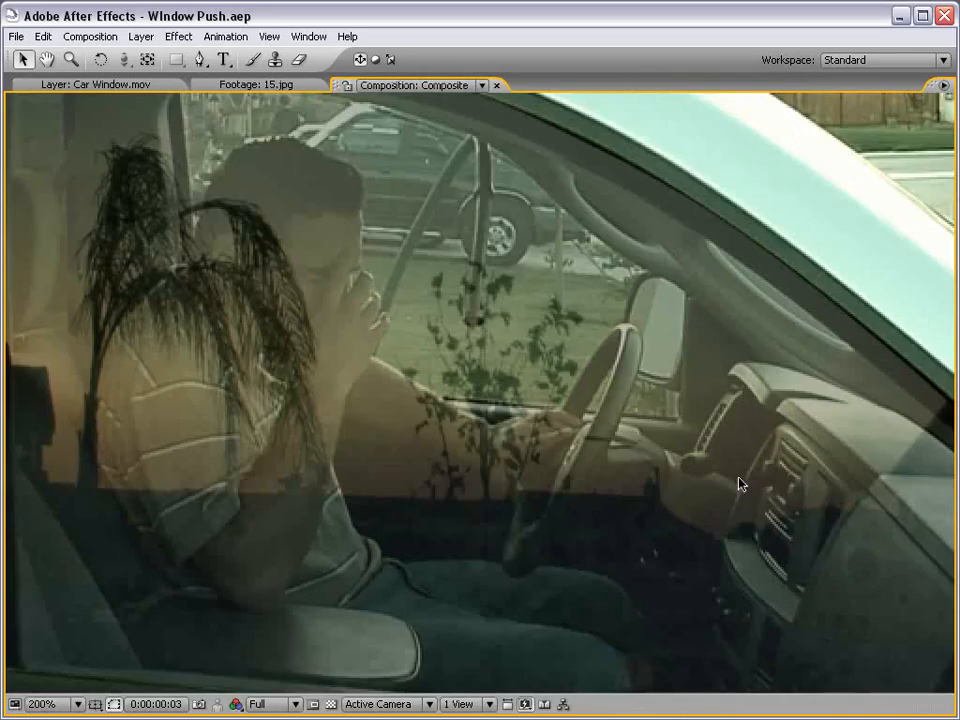
left_click_drag(869, 595, 839, 494)
key("grave")
scroll(499, 333, "down", 1)
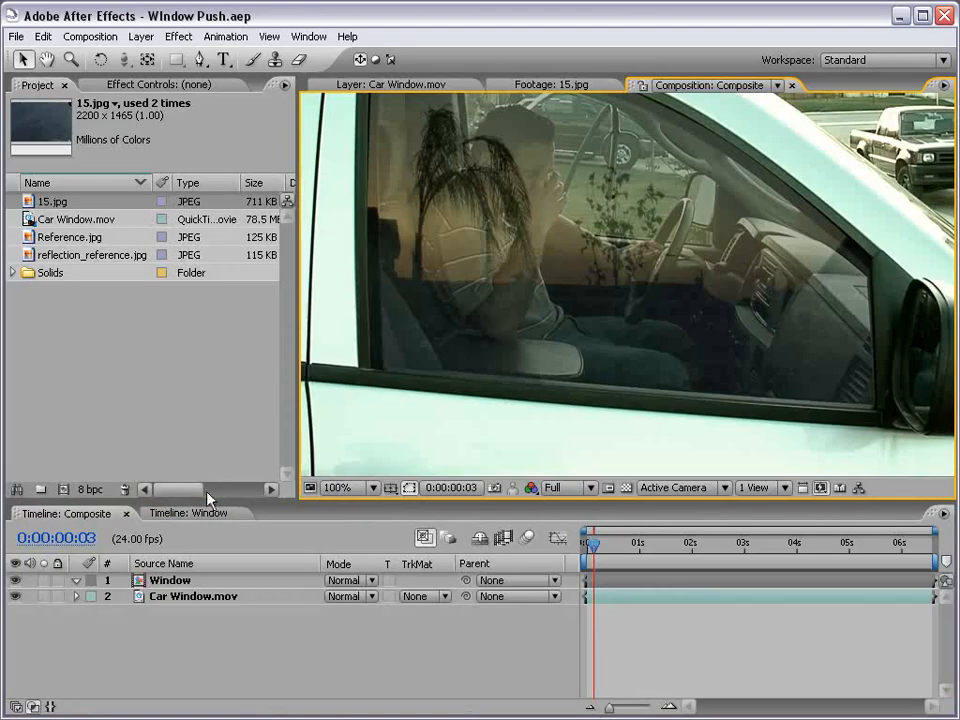
Step: Return to the Window composition and hide the reflection_reference.jpg layer
left_click(188, 513)
key("h")
left_click_drag(671, 274, 650, 282)
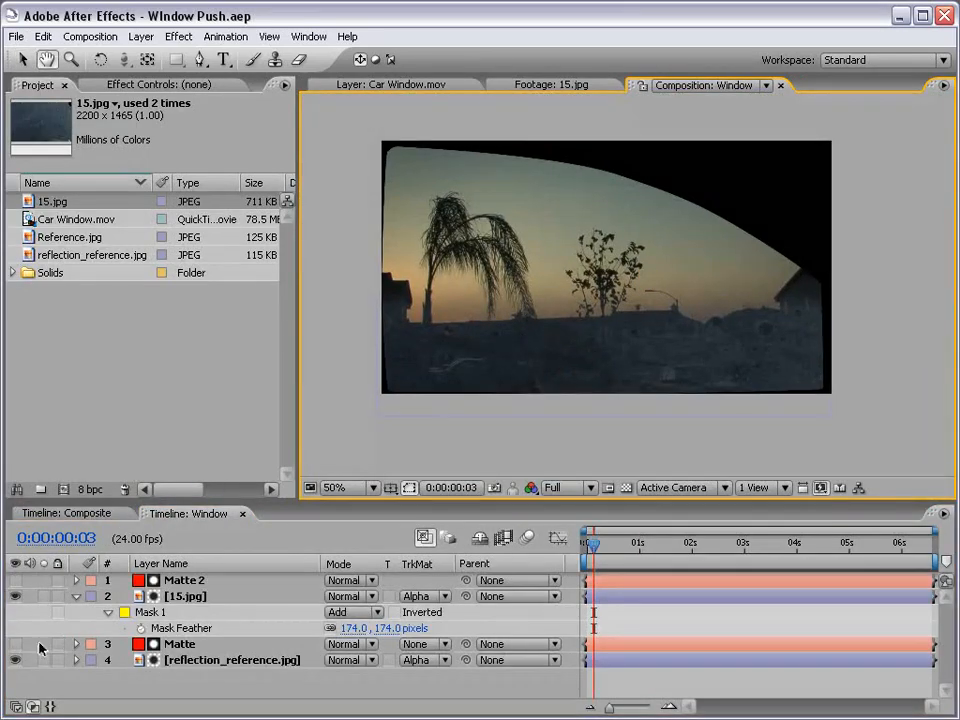
left_click(15, 660)
Step: Apply Curves to the 15.jpg layer and shape a steep S-curve that lifts the highlights and darkens the shadows
key("v")
left_click(581, 342)
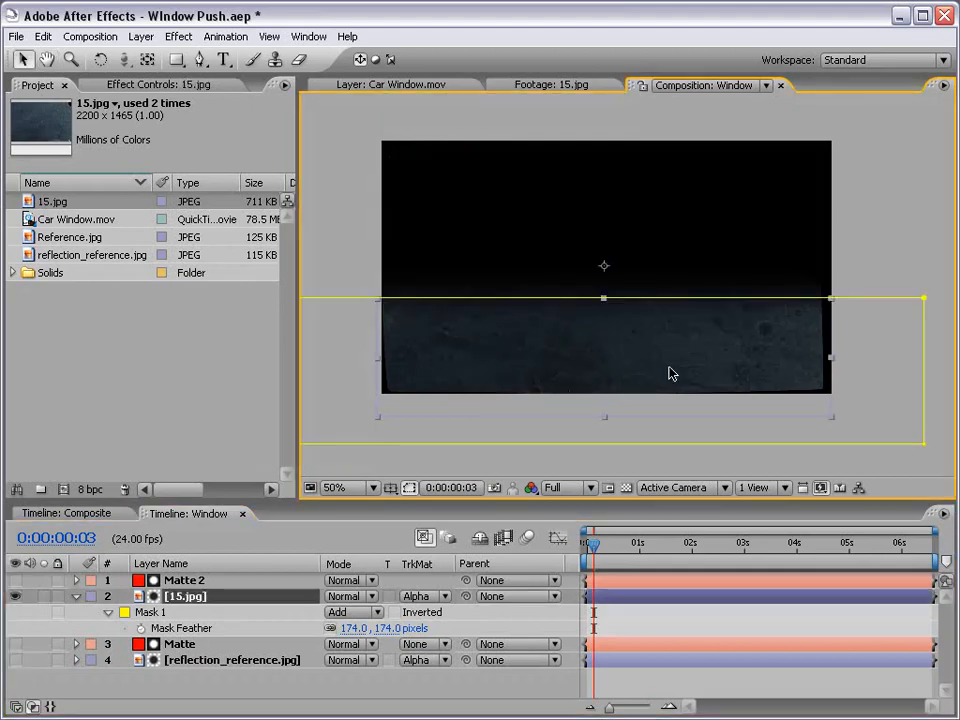
left_click(178, 36)
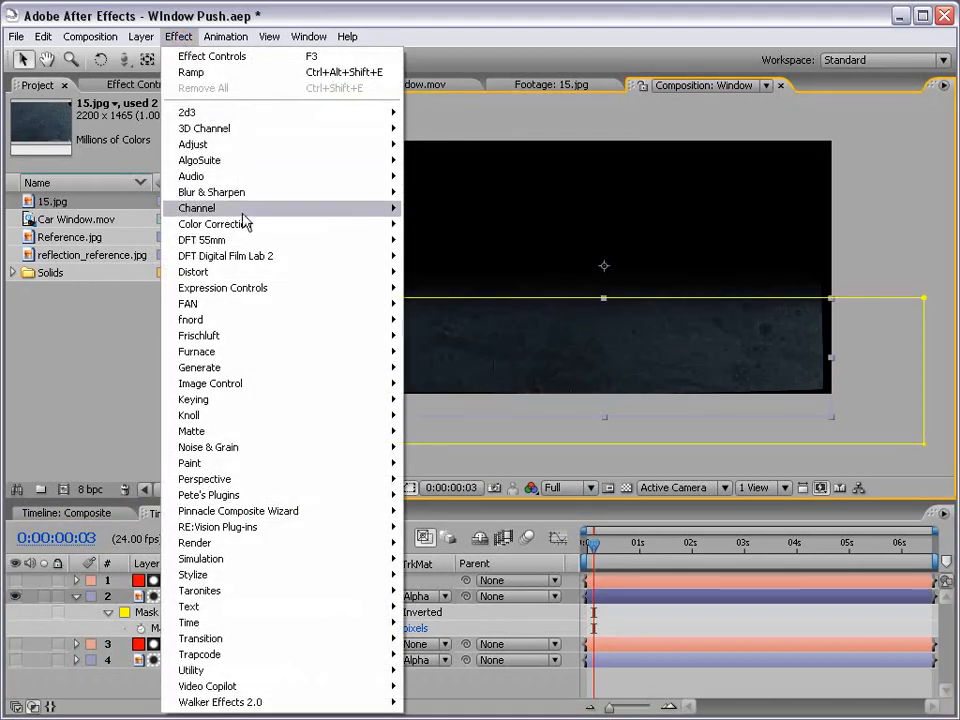
mouse_move(352, 230)
left_click(440, 432)
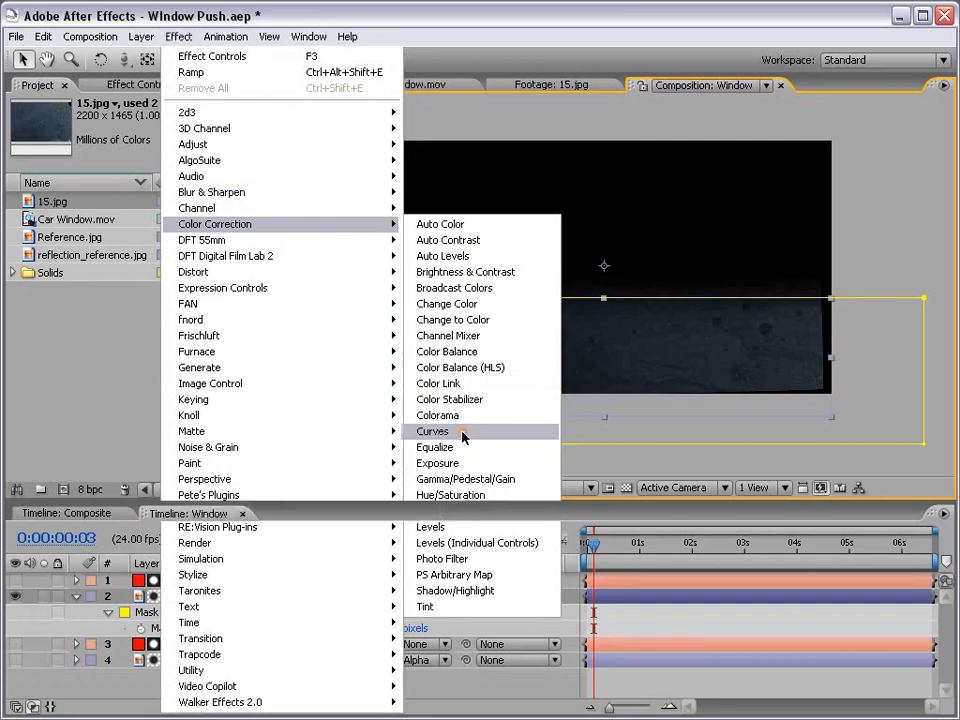
left_click_drag(143, 259, 124, 204)
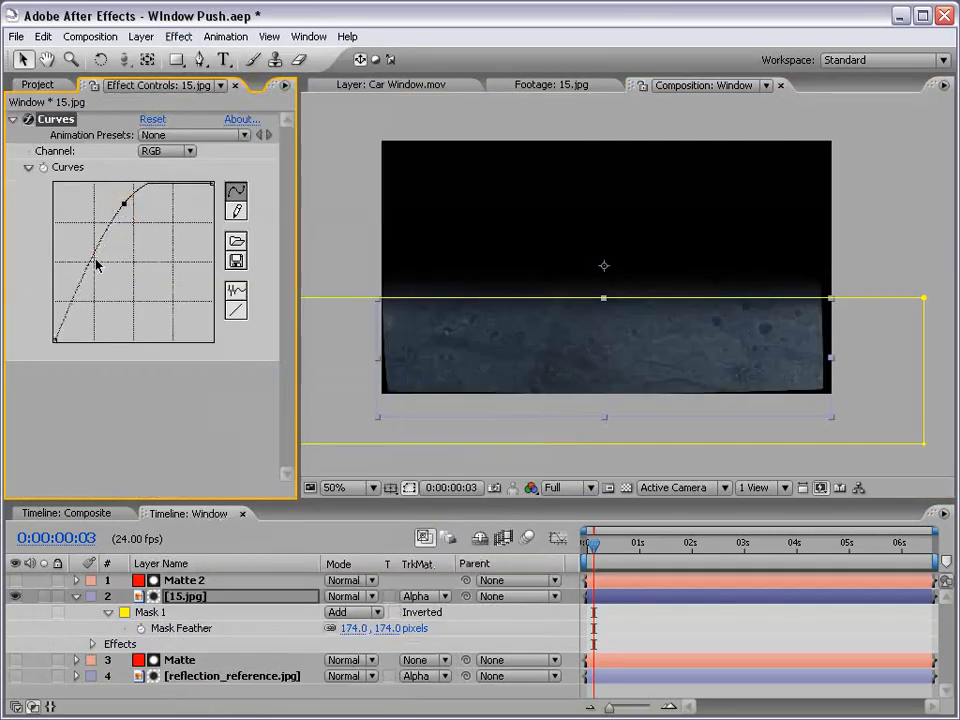
left_click_drag(96, 261, 81, 300)
Step: Check the dirt texture on the truck window in Composite, including in the enlarged viewer
left_click(68, 513)
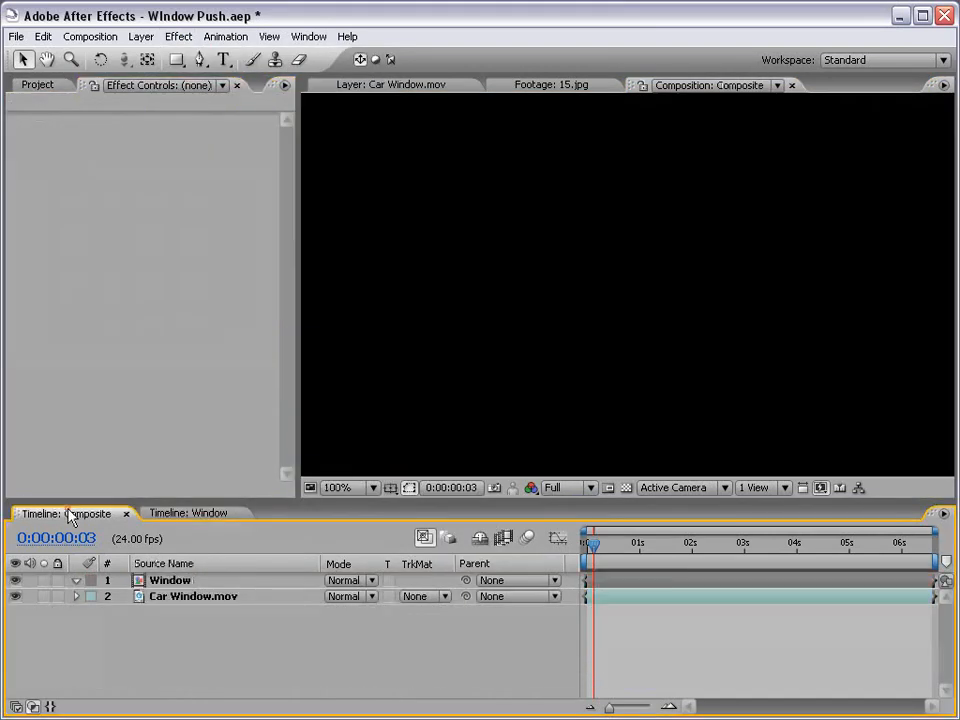
key("space")
left_click_drag(626, 246, 626, 290)
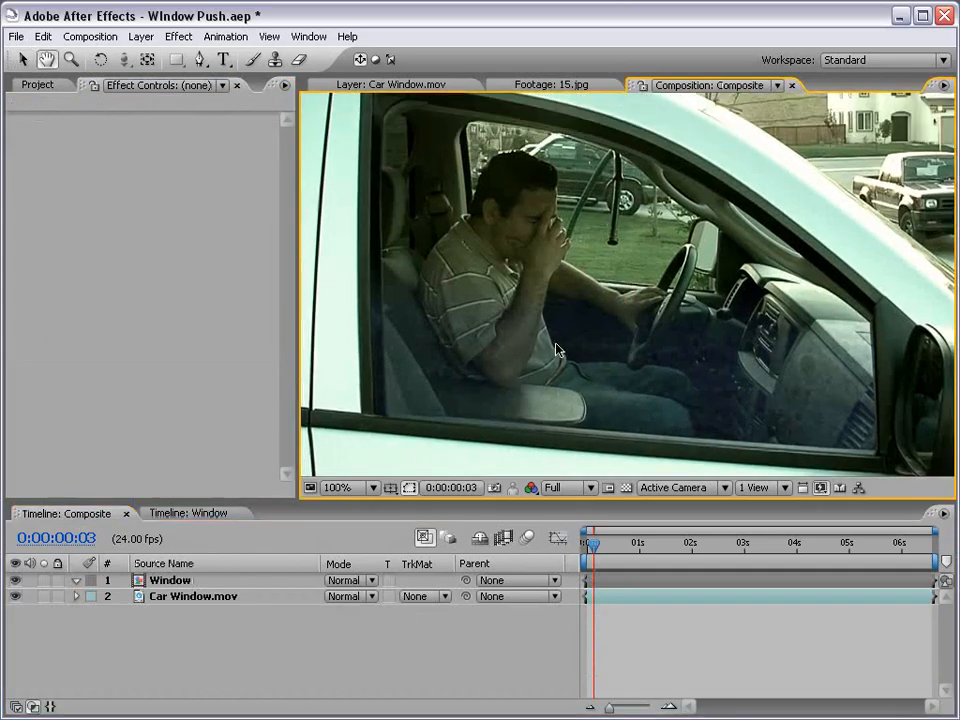
scroll(590, 355, "down", 1)
scroll(598, 357, "up", 1)
key("grave")
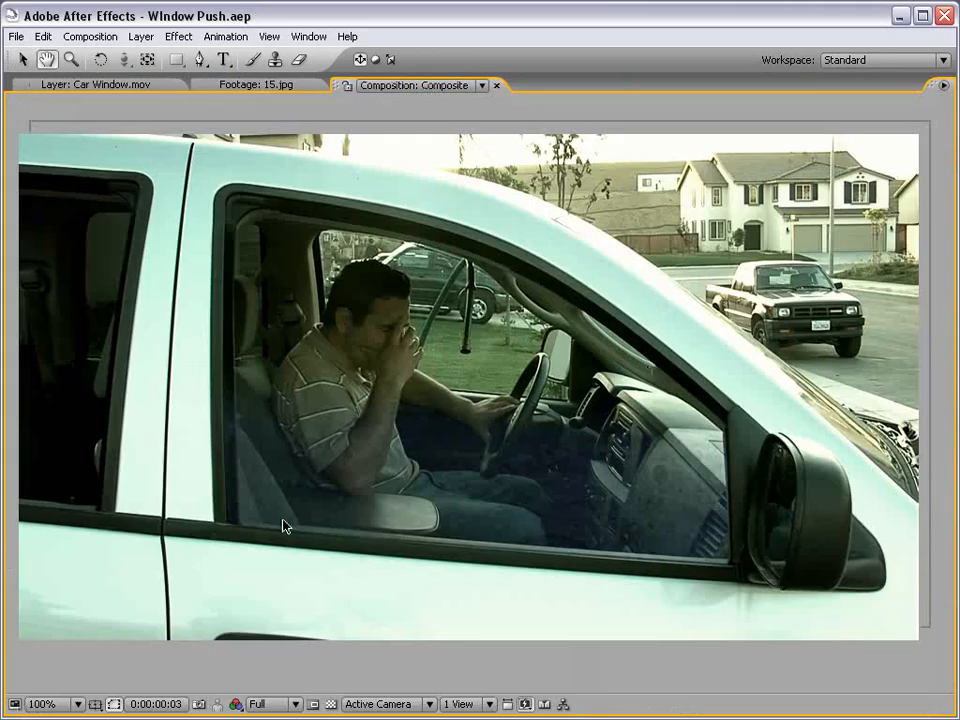
key("grave")
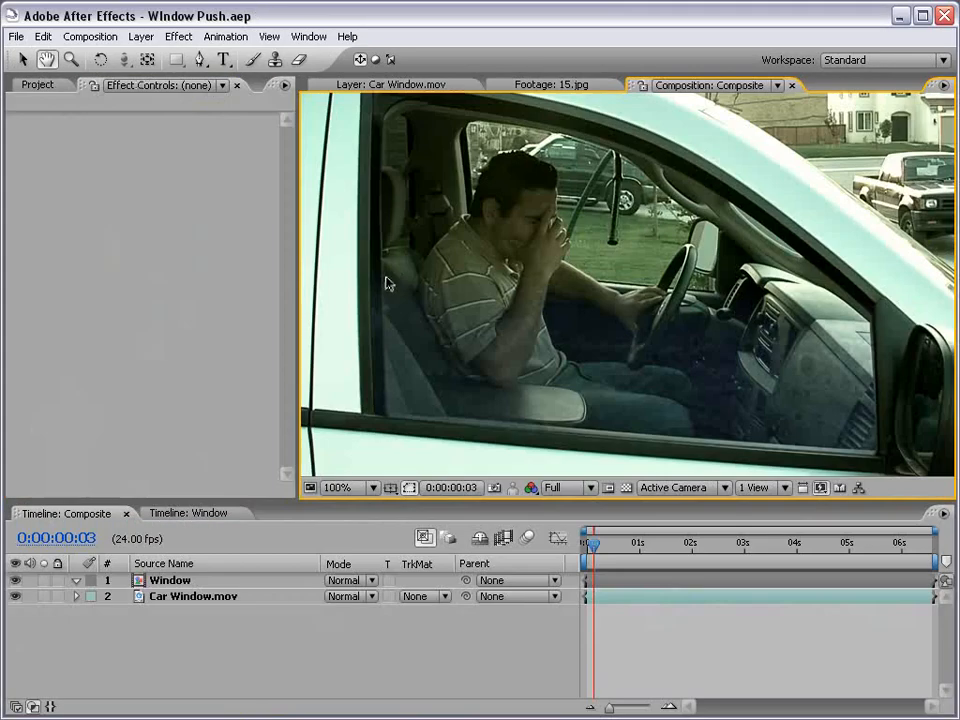
Step: Return to the Window composition, collapse the Curves effect and the 15.jpg layer properties, and show the project items
left_click(182, 514)
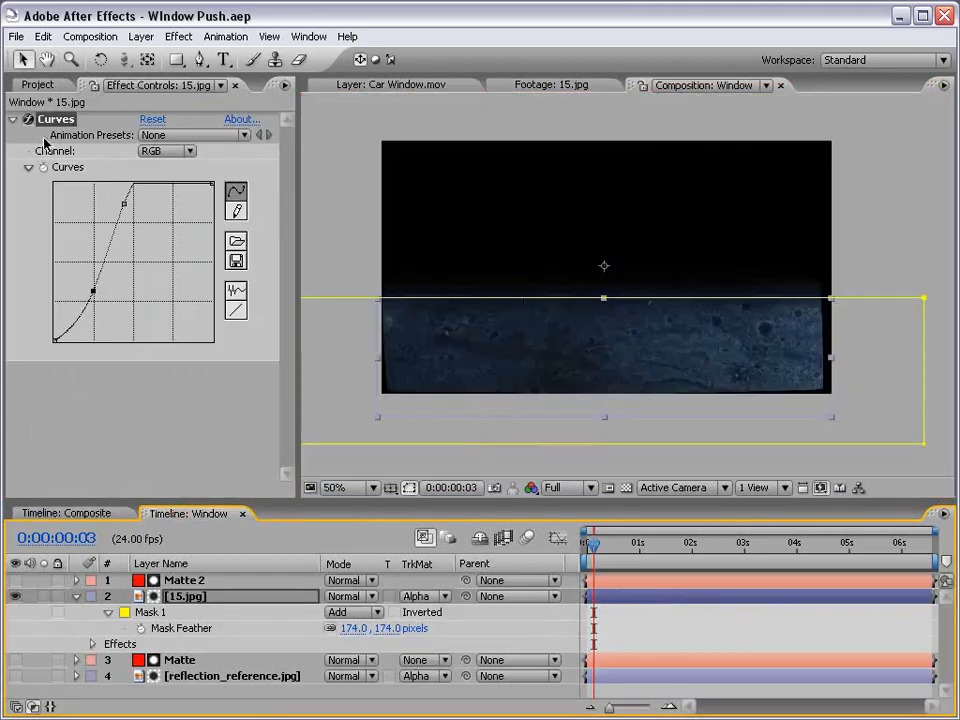
left_click(12, 123)
left_click(477, 471)
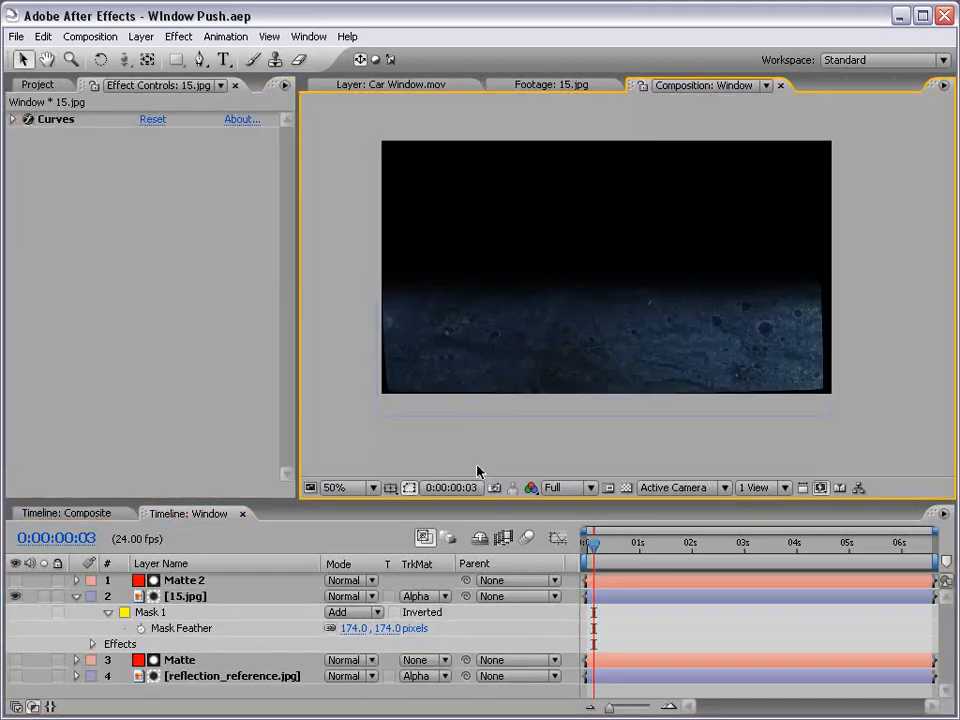
left_click(76, 597)
left_click(38, 84)
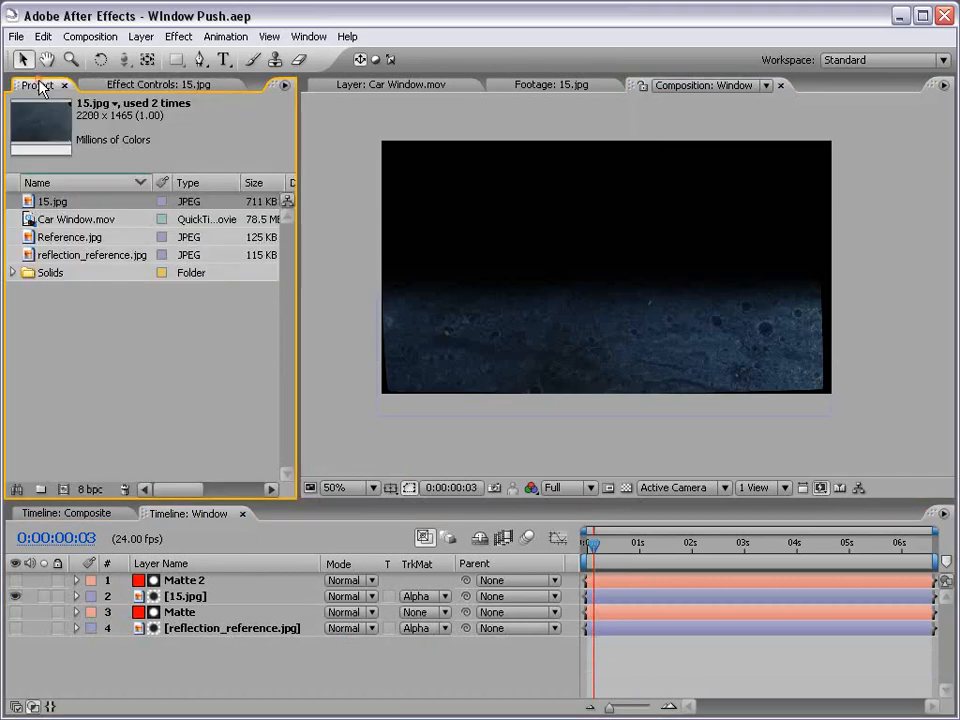
Step: Create a new 960 x 540 red solid as the top layer of the Window composition
left_click(145, 40)
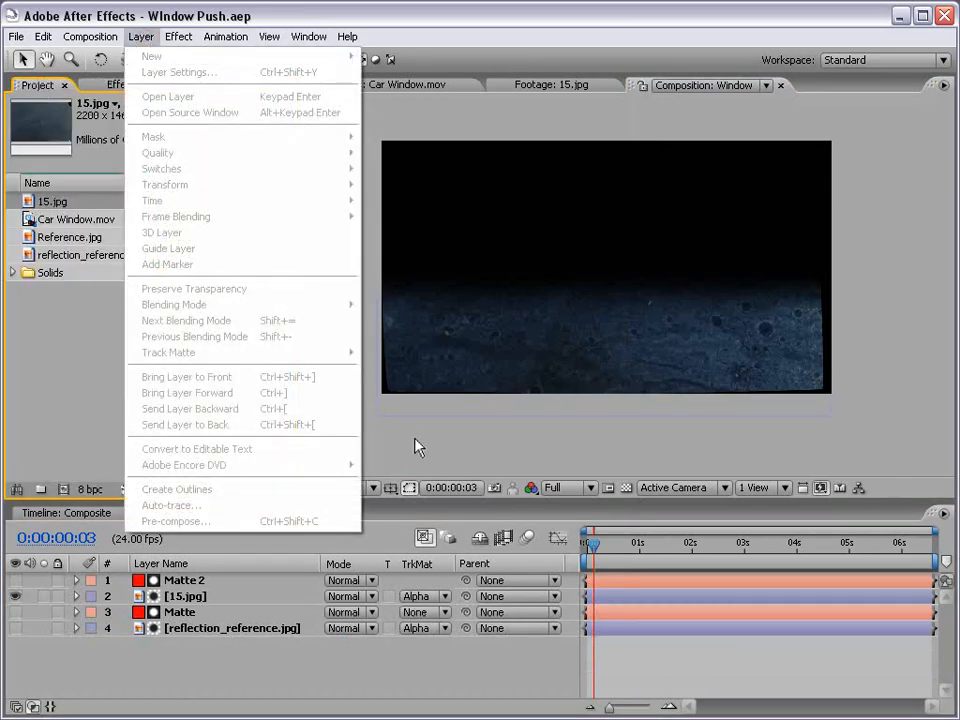
left_click(456, 403)
left_click(138, 36)
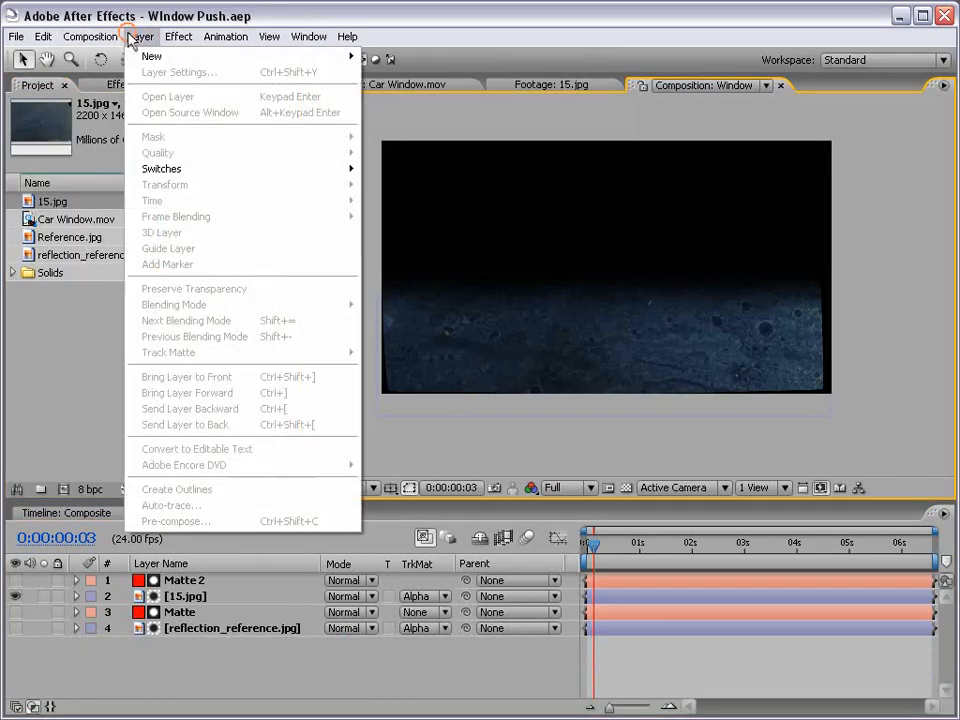
mouse_move(152, 56)
left_click(389, 74)
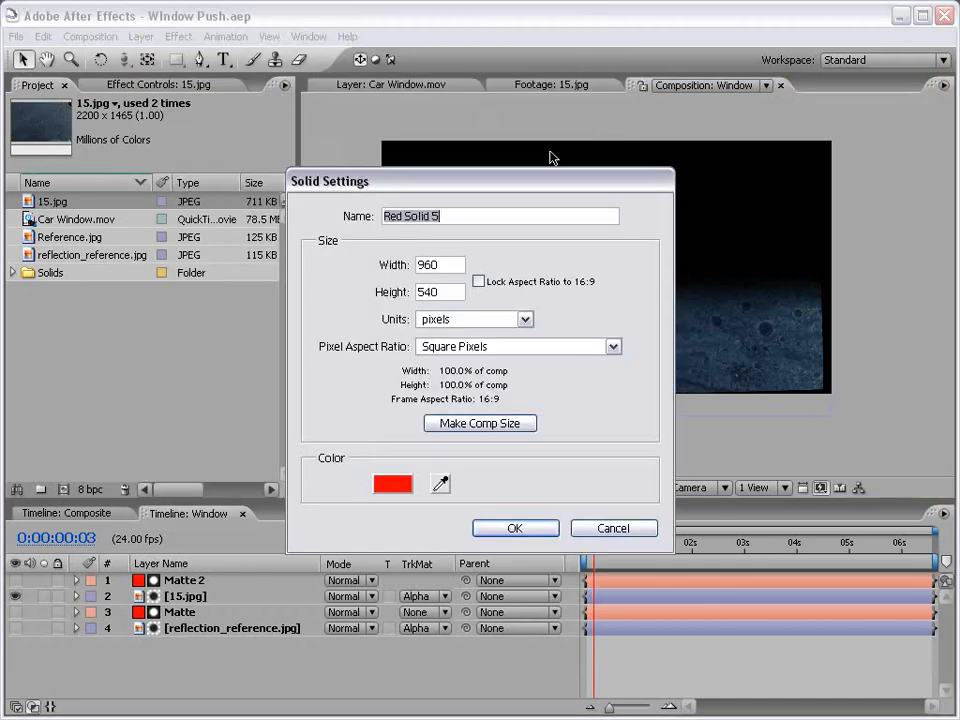
left_click(515, 528)
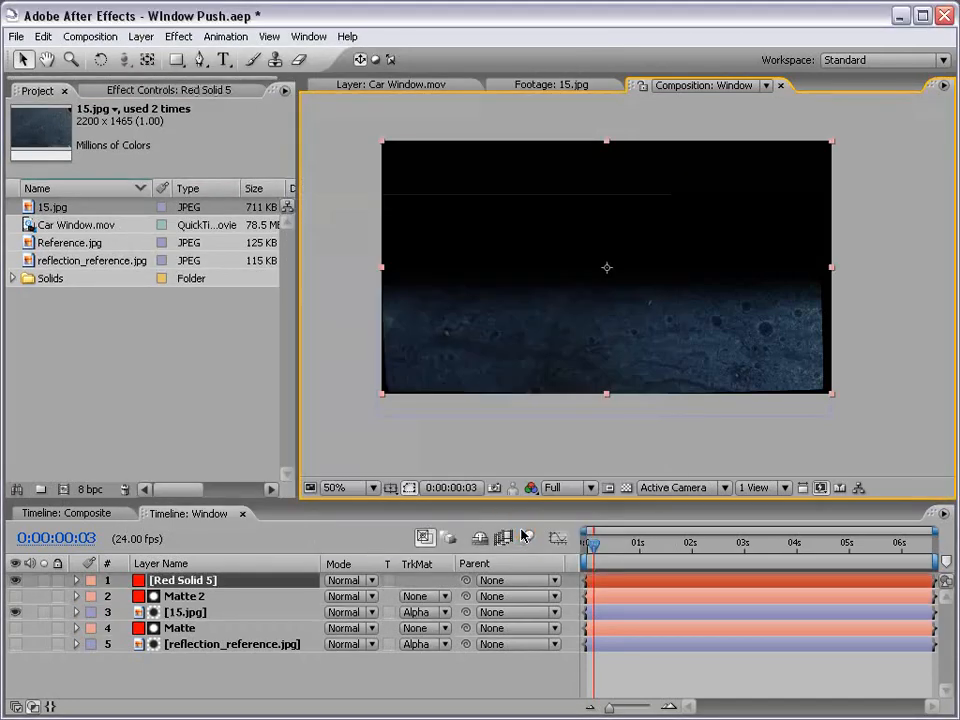
Step: Apply the Ramp effect to the new red solid in the Window composition
left_click(180, 37)
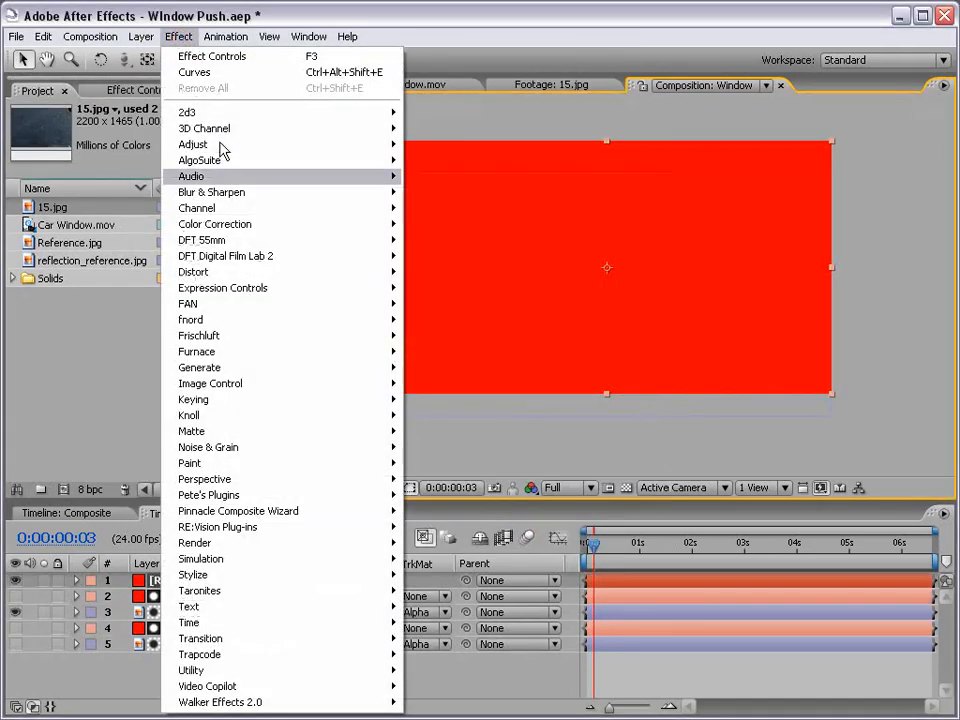
mouse_move(231, 367)
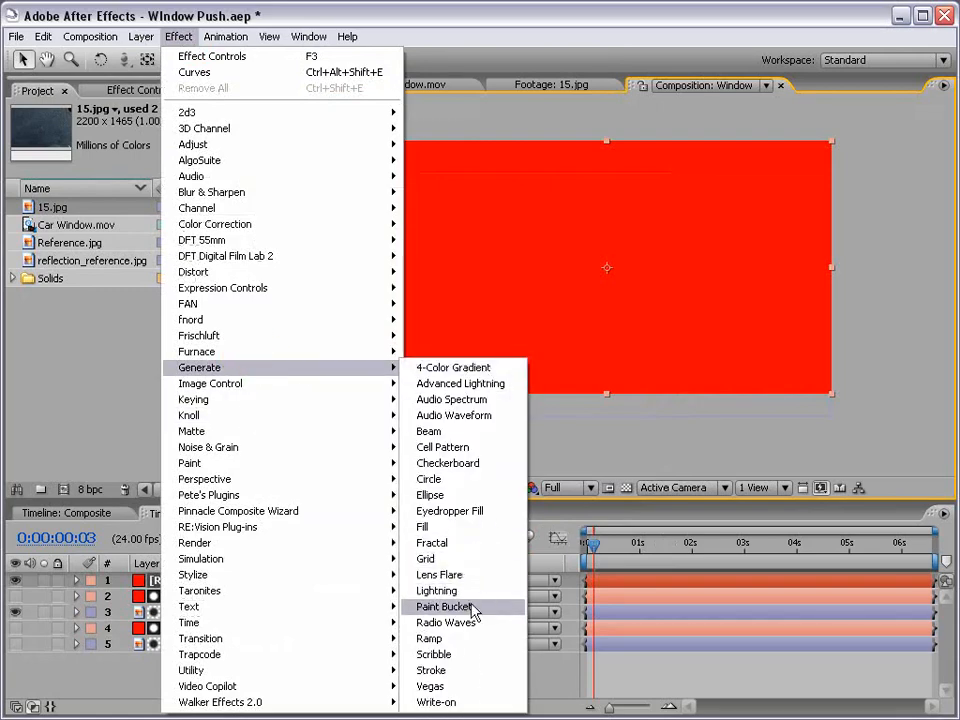
left_click(450, 638)
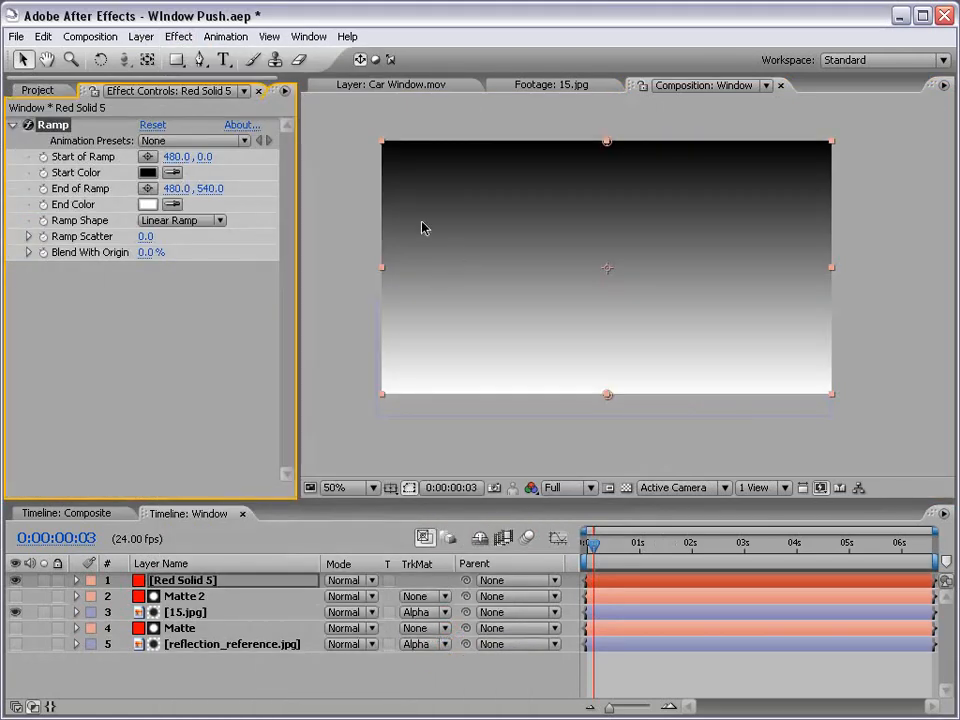
Step: View the Reference.jpg footage and compare its side-window shading with the gradient in the Window composition using the stored snapshot
left_click(35, 91)
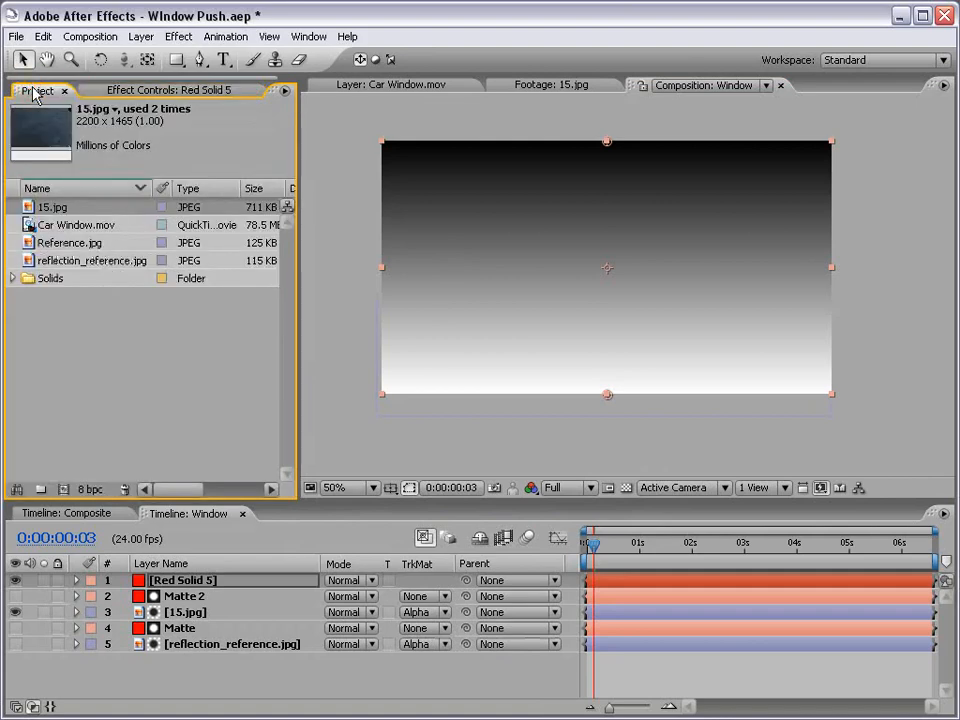
left_click(29, 244)
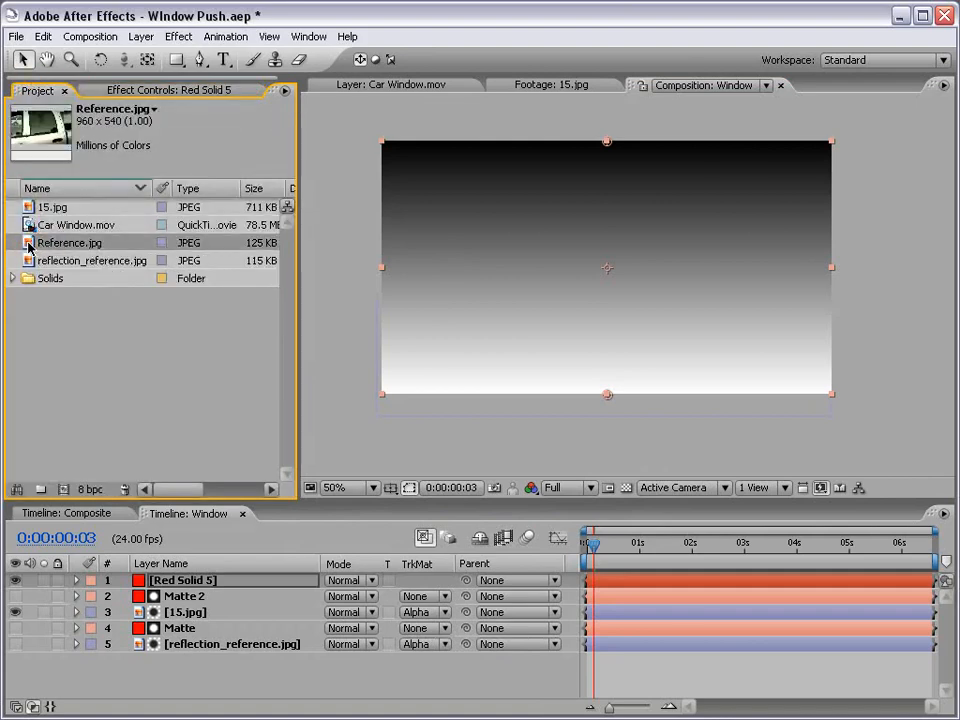
double_click(29, 244)
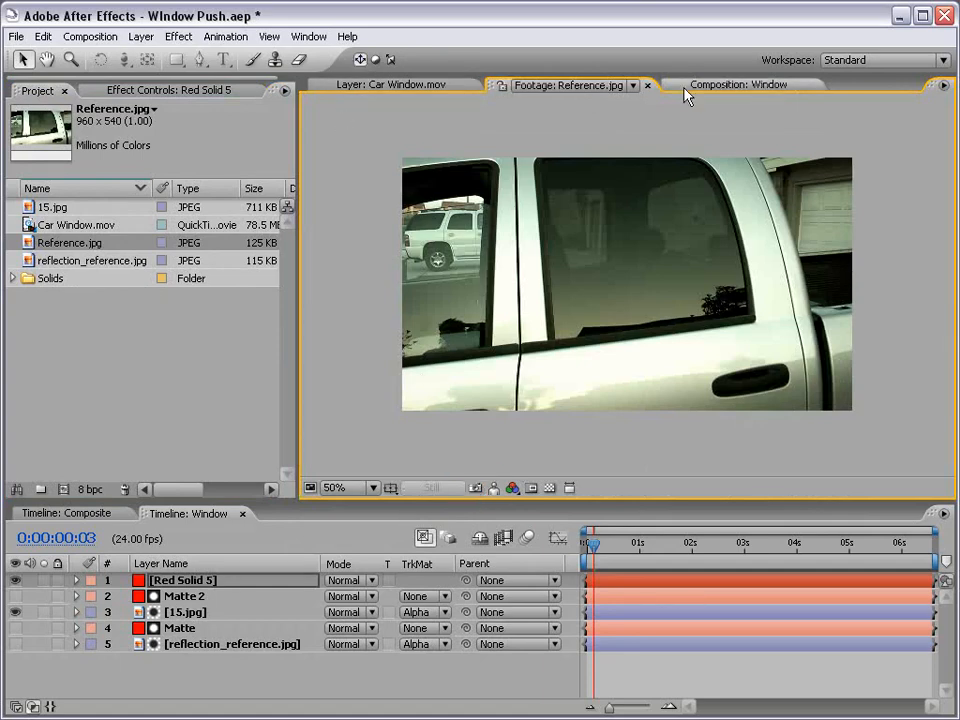
left_click(729, 85)
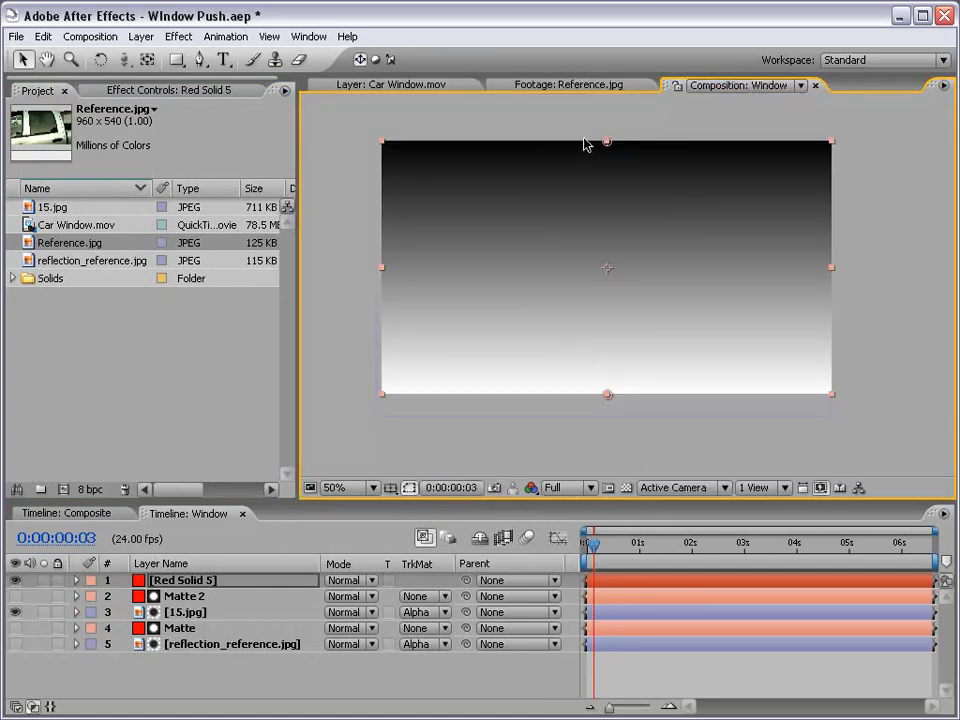
key("F5")
key("F5")
key("F5")
key("F5")
key("F5")
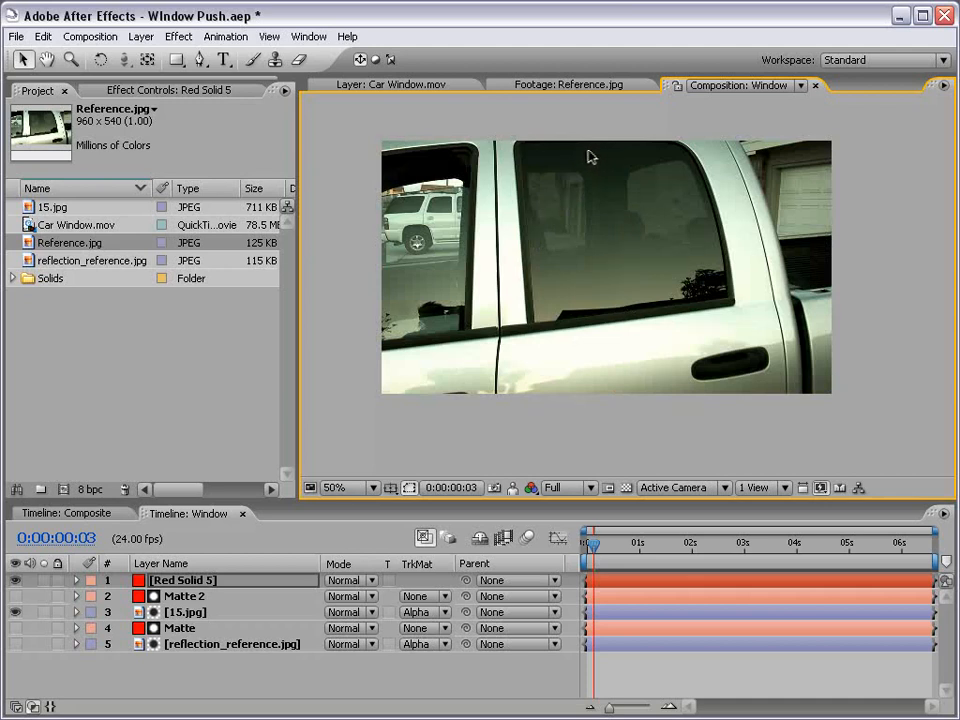
key("F5")
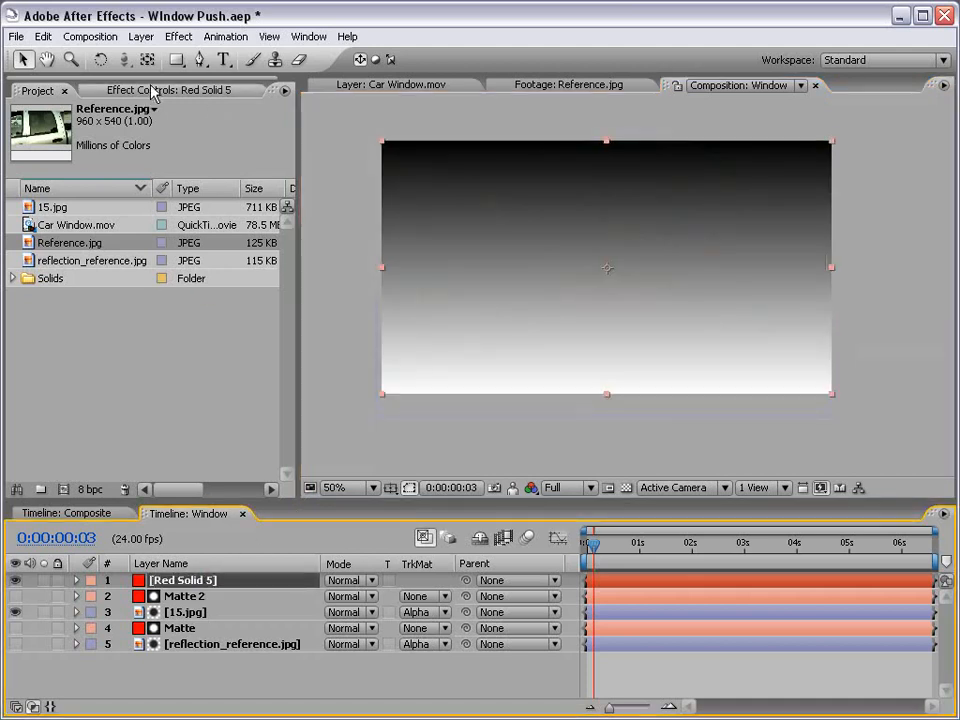
Step: Set the Ramp's start color on the red solid to a dark grey-green, hex 1D241A
left_click(155, 90)
left_click(157, 173)
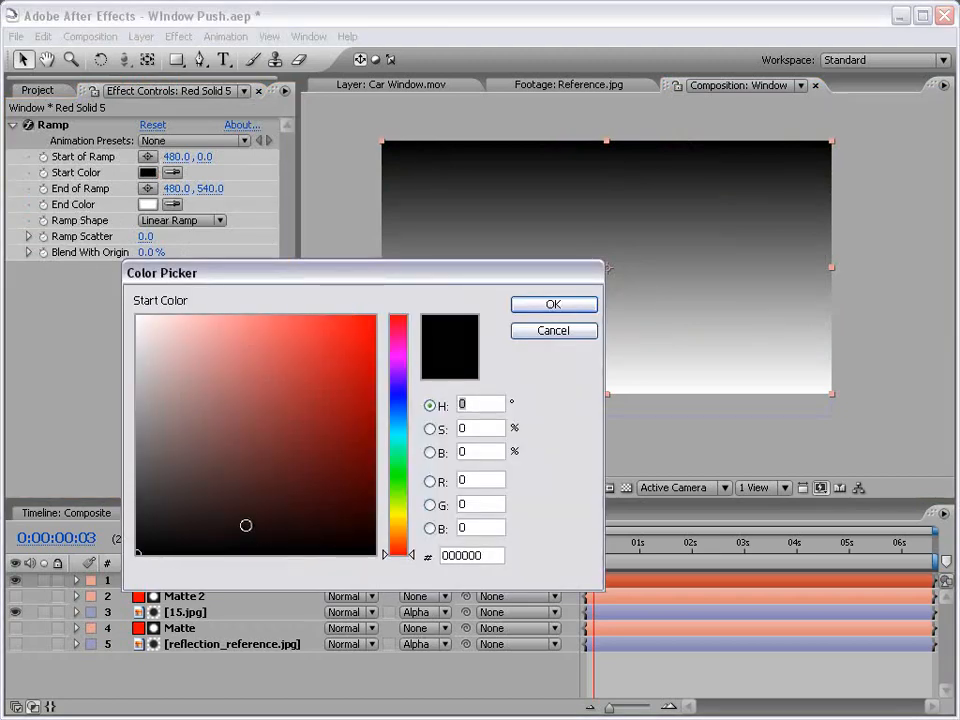
left_click(390, 494)
left_click_drag(246, 519, 204, 519)
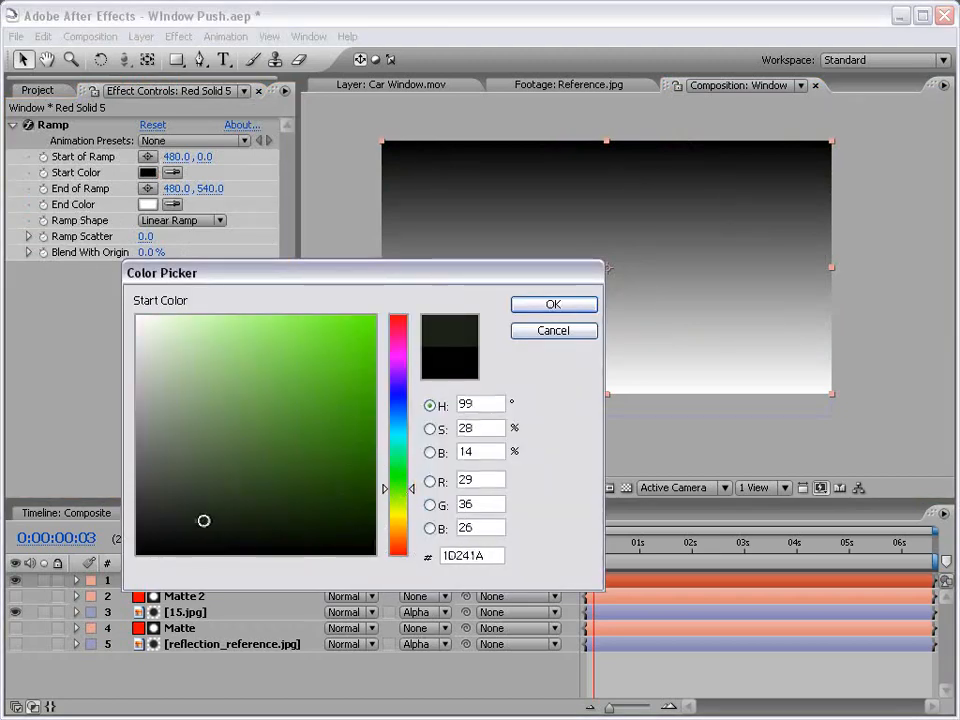
left_click(553, 304)
Step: Set the Ramp's end color to a muted light grey-green
left_click(148, 204)
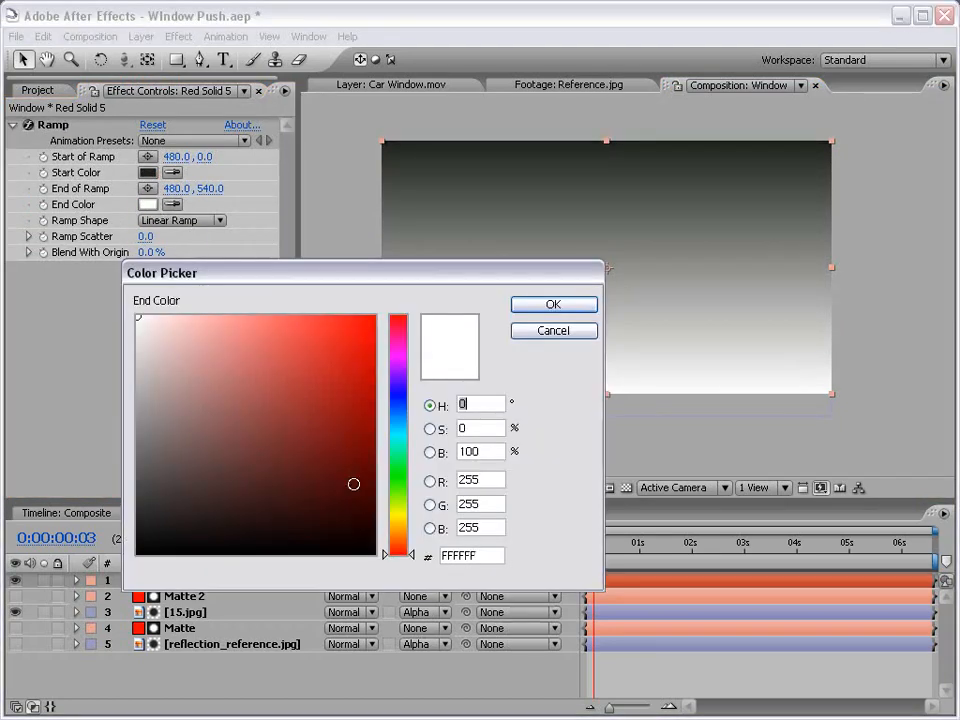
left_click(387, 500)
mouse_move(242, 422)
left_mouse_down()
mouse_move(208, 381)
mouse_move(178, 375)
mouse_move(180, 384)
left_mouse_up()
left_click(558, 304)
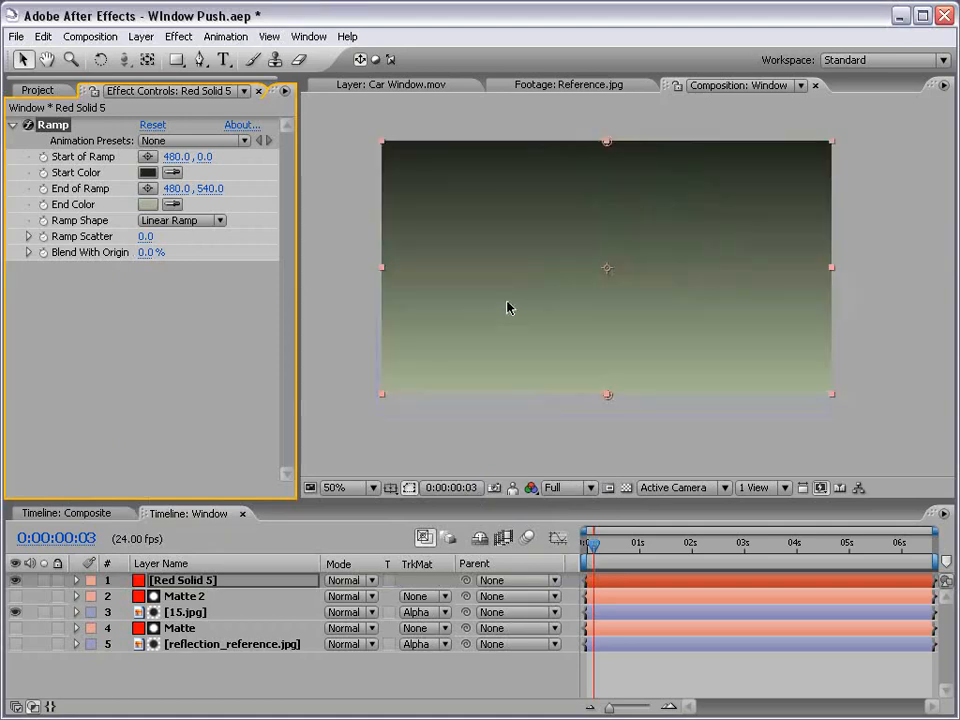
Step: Select the Matte 2 layer in the Window composition
left_click(163, 594)
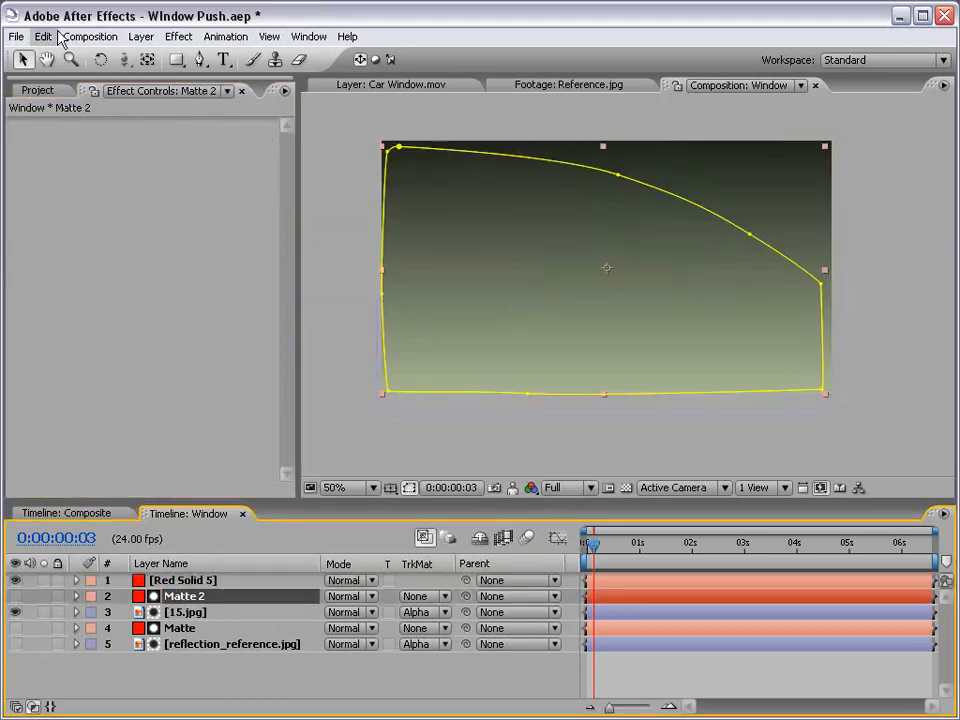
Step: Duplicate the Matte 2 layer and move the copy above the Red Solid 5 layer
left_click(43, 36)
left_click(75, 200)
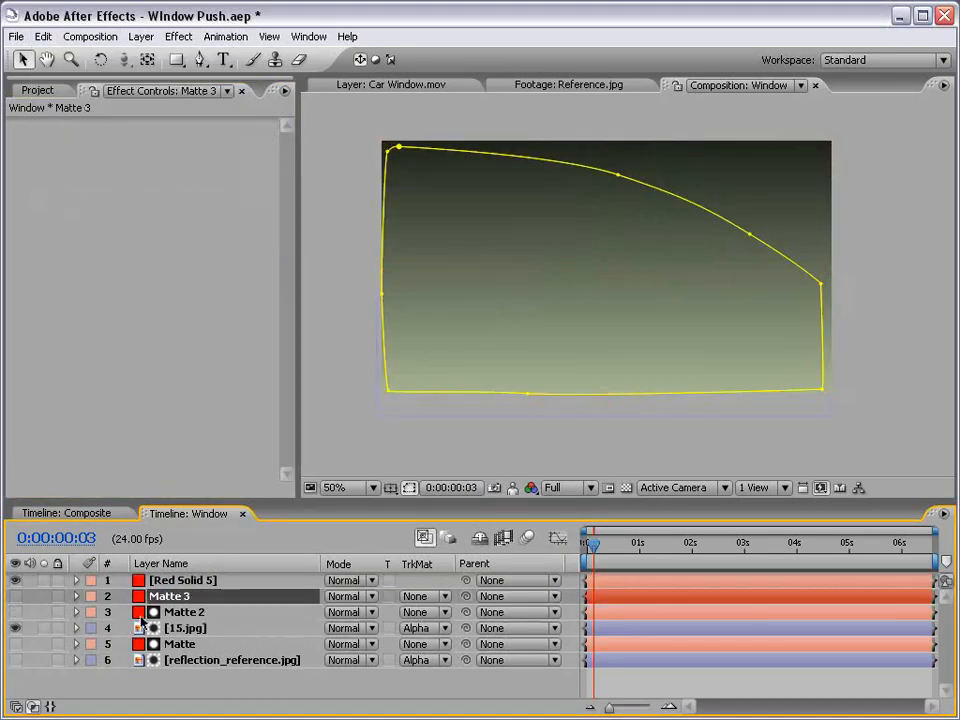
left_click_drag(165, 600, 165, 580)
Step: Rename the Red Solid 5 layer as Gradient
left_click(165, 596)
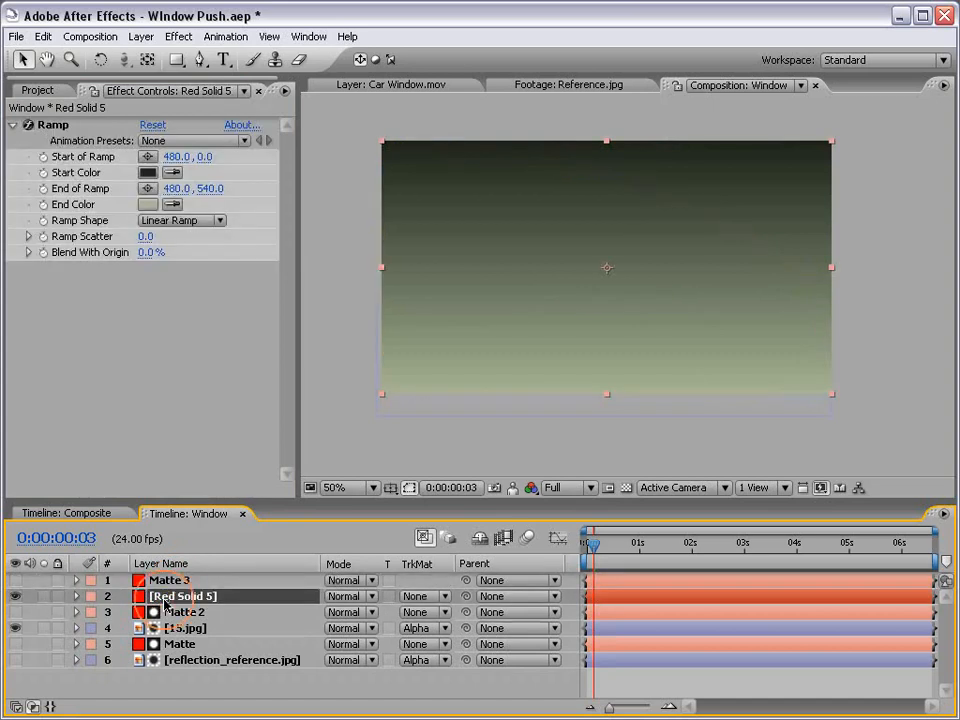
key("Return")
type("Gradient")
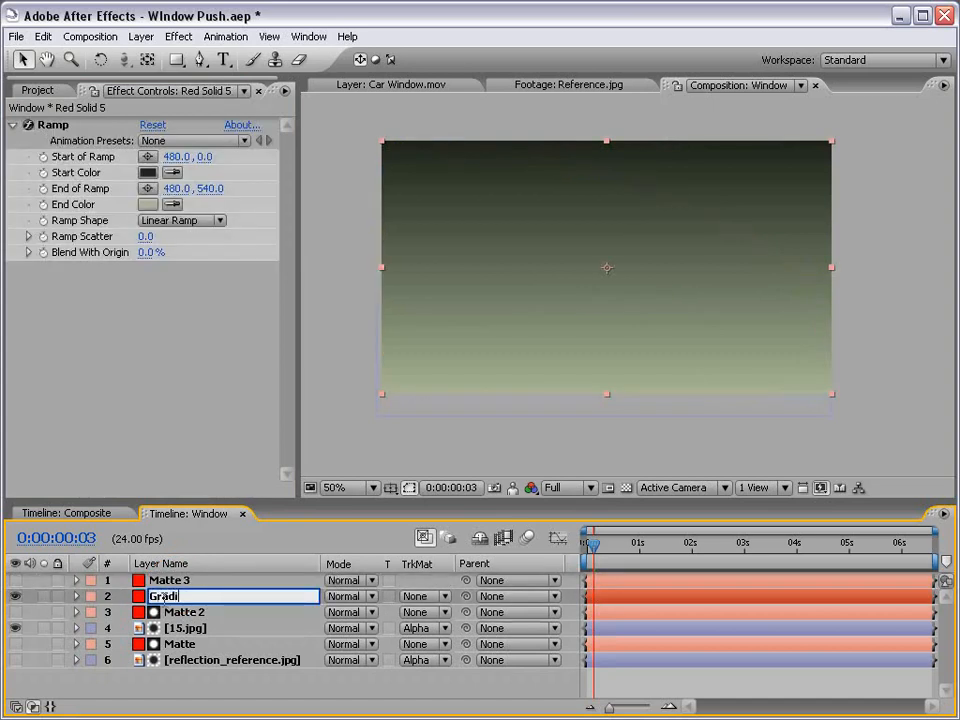
Step: Change the Gradient layer's solid color to a deep green in its solid settings
left_click(141, 36)
left_click(175, 72)
left_click(400, 470)
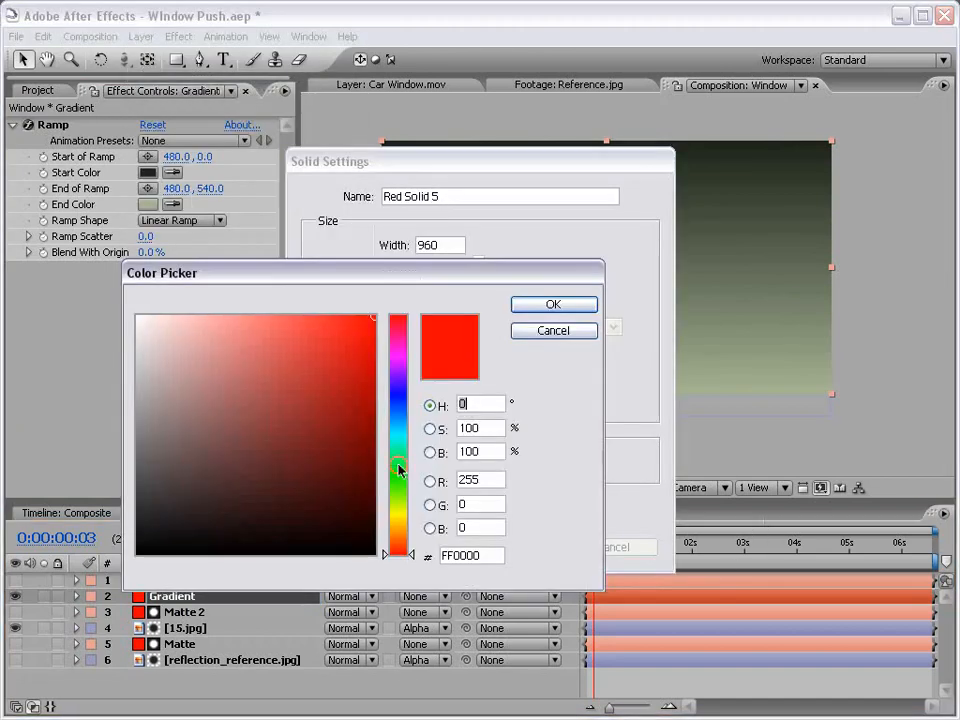
left_click(398, 472)
left_click(373, 428)
left_click(553, 305)
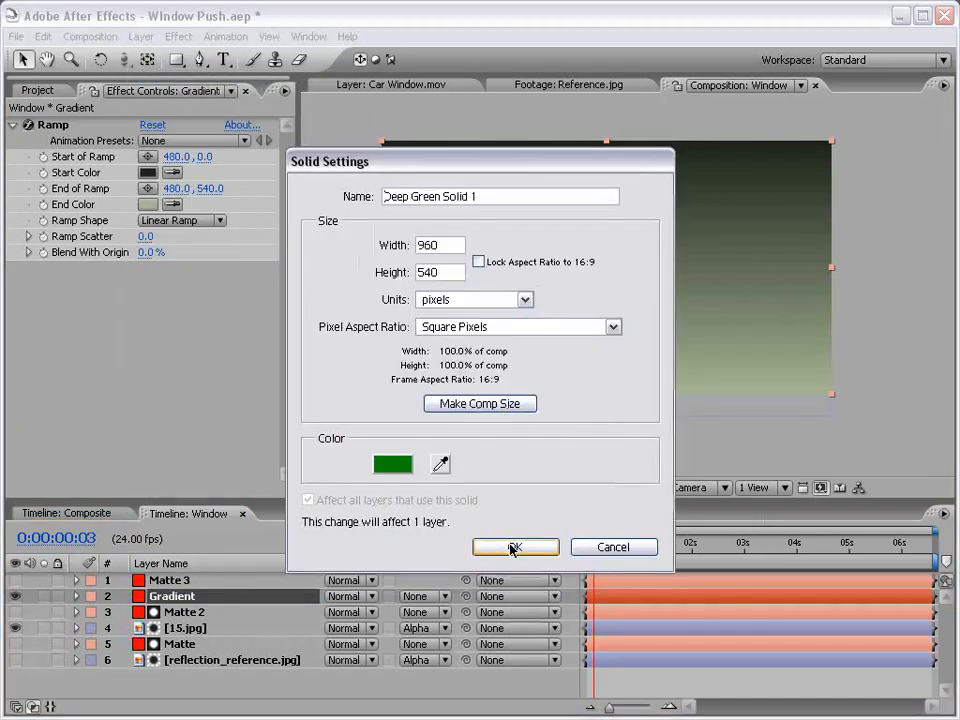
left_click(520, 546)
Step: Set the Gradient layer to use Matte 3 as its alpha track matte
left_click(172, 597)
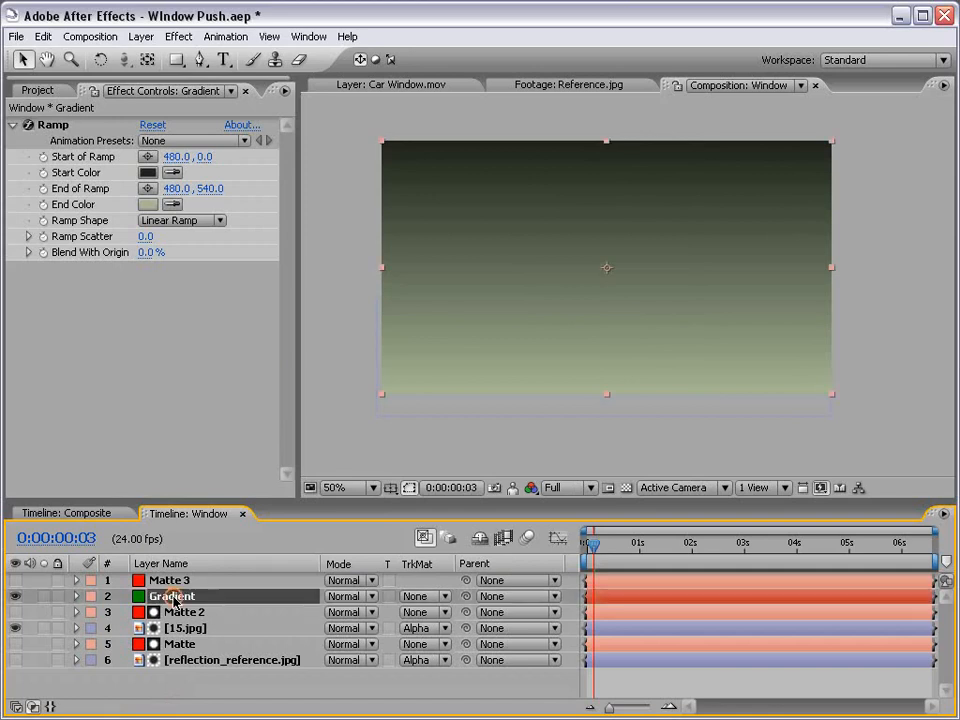
left_click(407, 598)
left_click(421, 561)
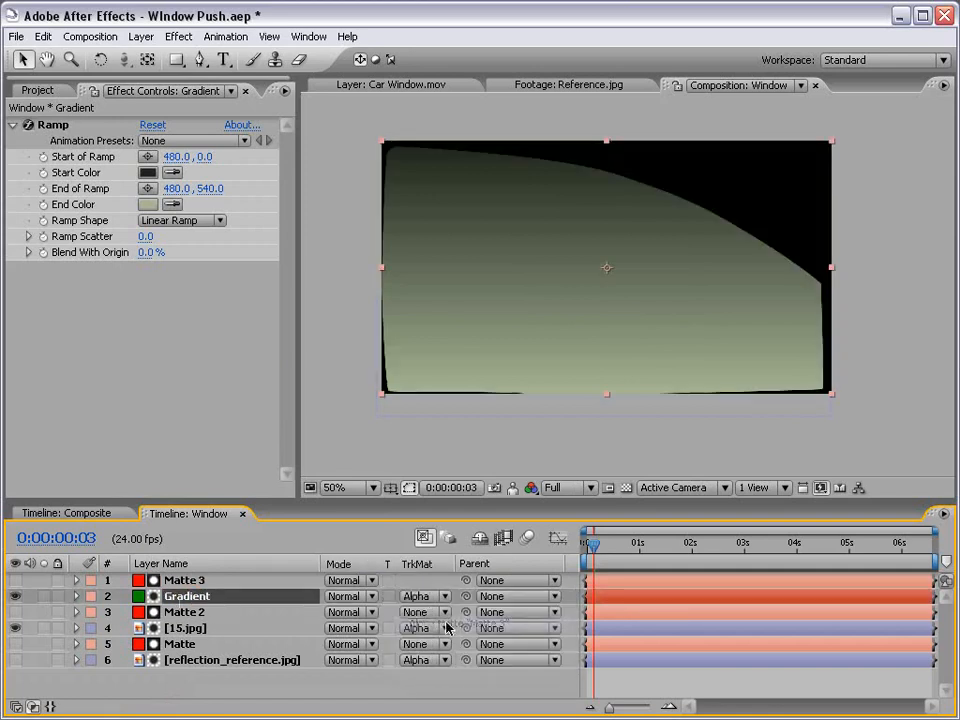
left_click(651, 680)
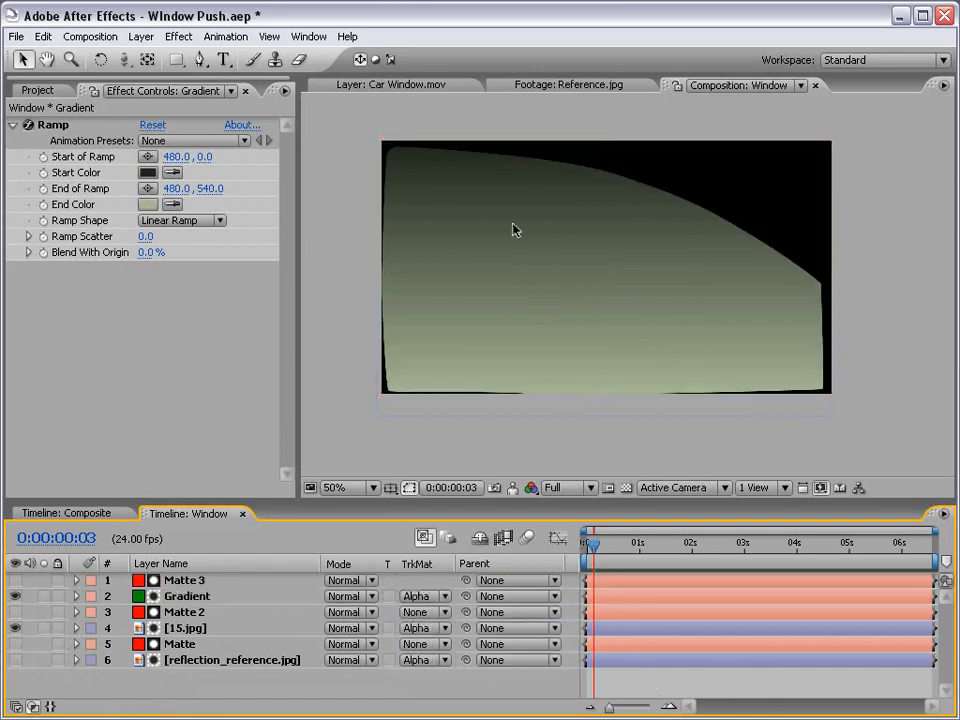
Step: Lower the Gradient layer's opacity to 58%
left_click(178, 596)
key("t")
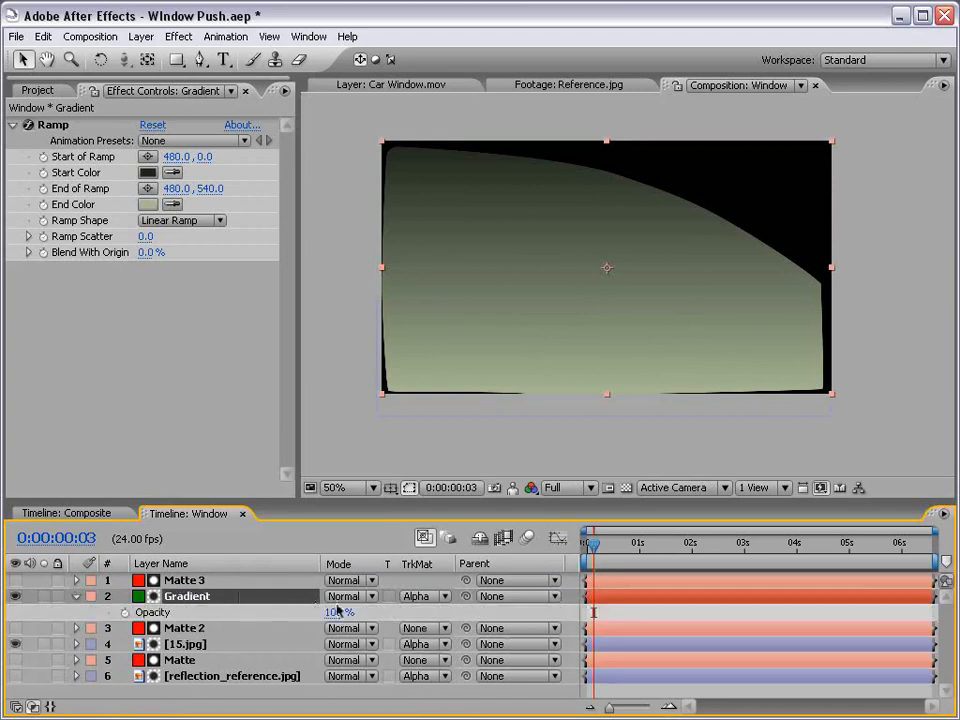
left_click_drag(332, 611, 296, 610)
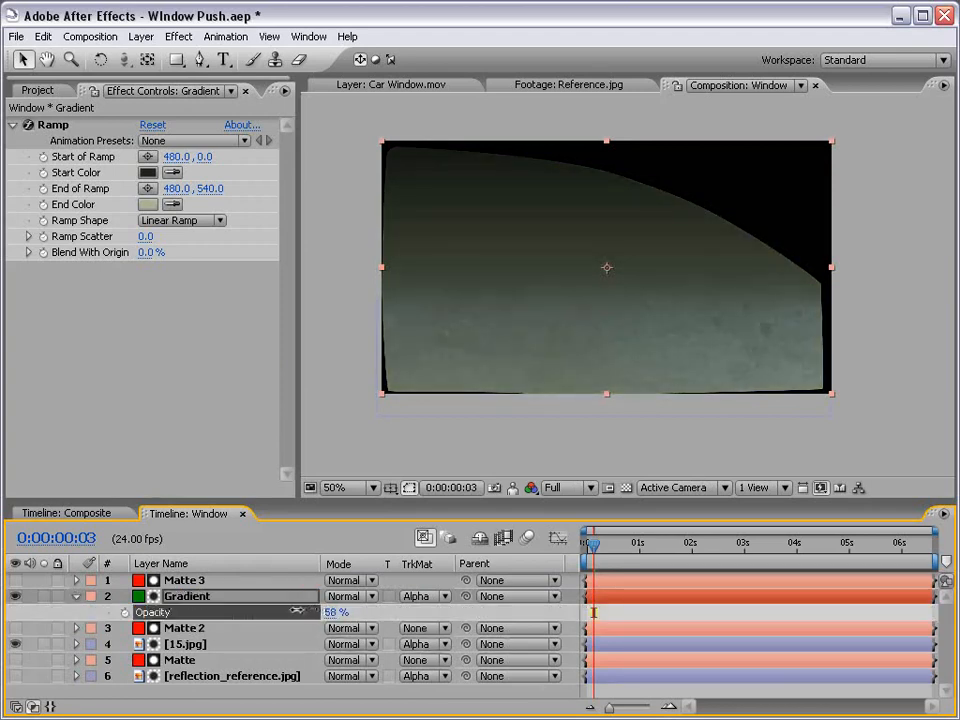
Step: Move Matte 3 and Gradient together to the bottom of the layer stack and turn on the visibility of reflection_reference.jpg
left_click(182, 582)
left_click(179, 597, "shift")
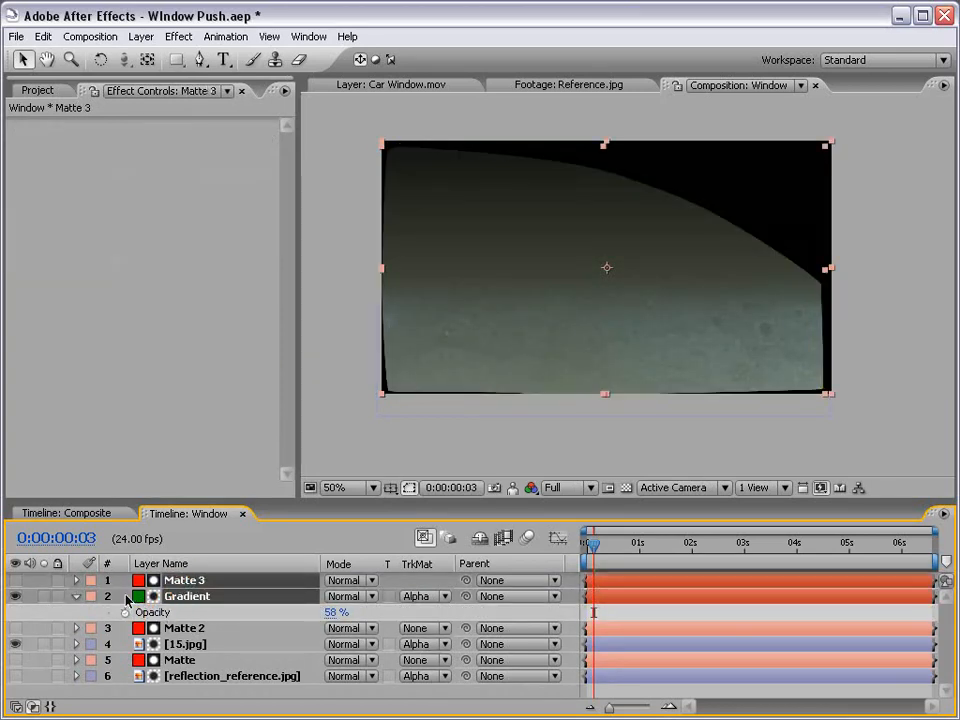
left_click_drag(186, 588, 190, 684)
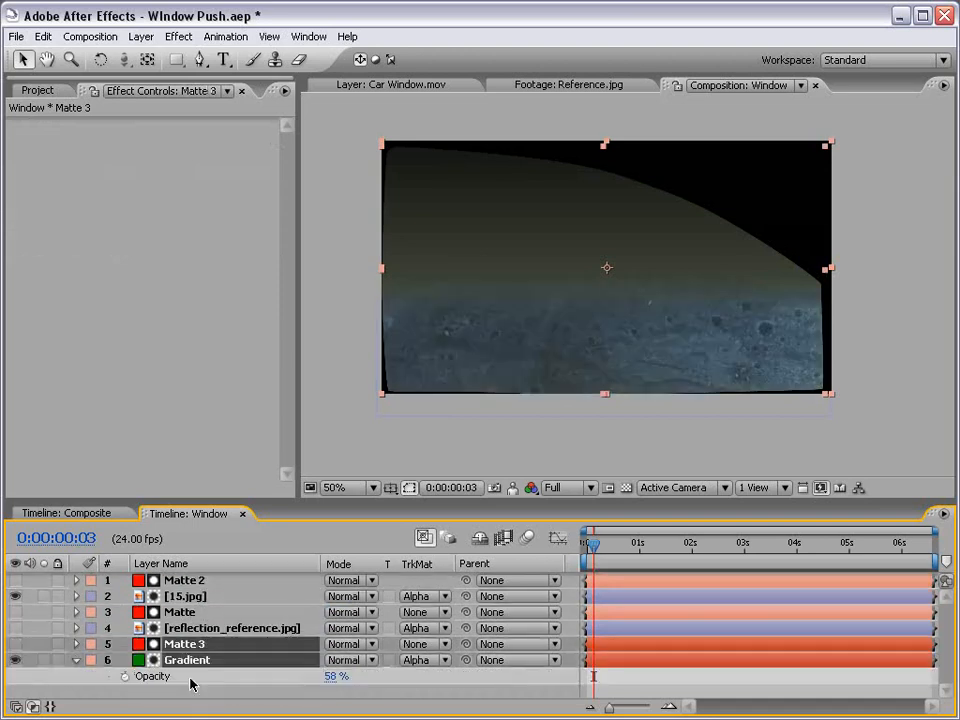
left_click(174, 679)
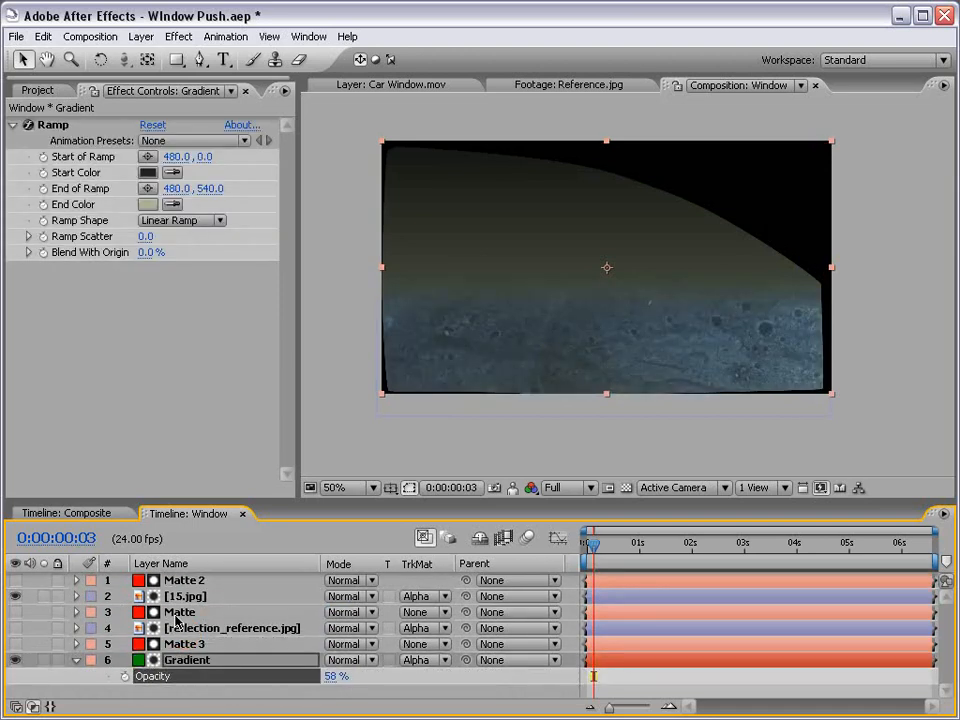
left_click(15, 628)
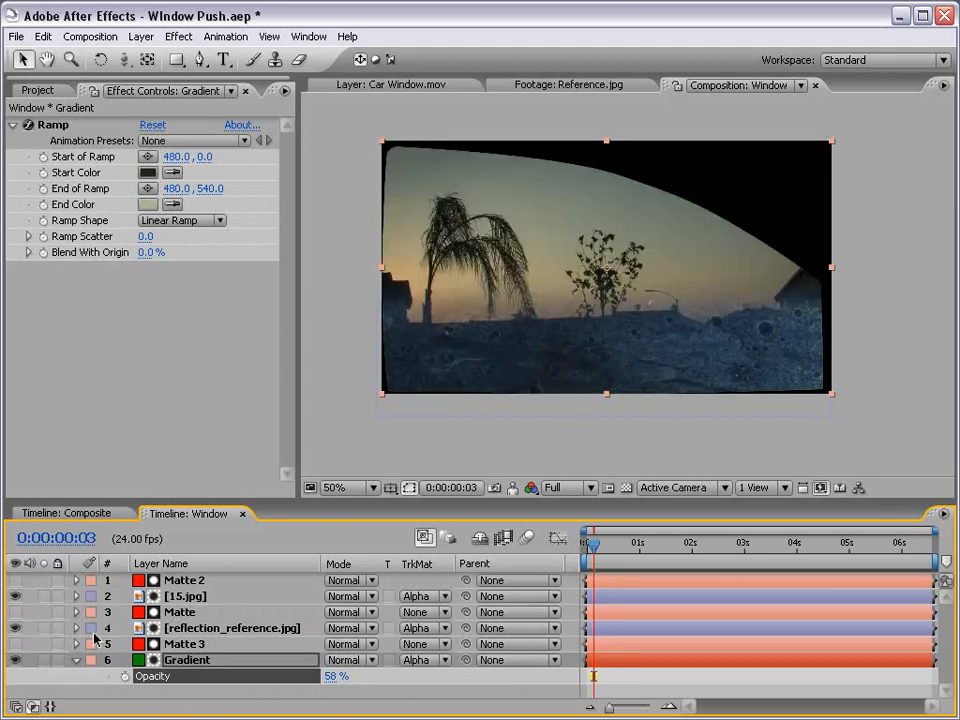
Step: Reduce the 15.jpg layer's opacity to 45% and save the project
left_click(160, 597)
key("t")
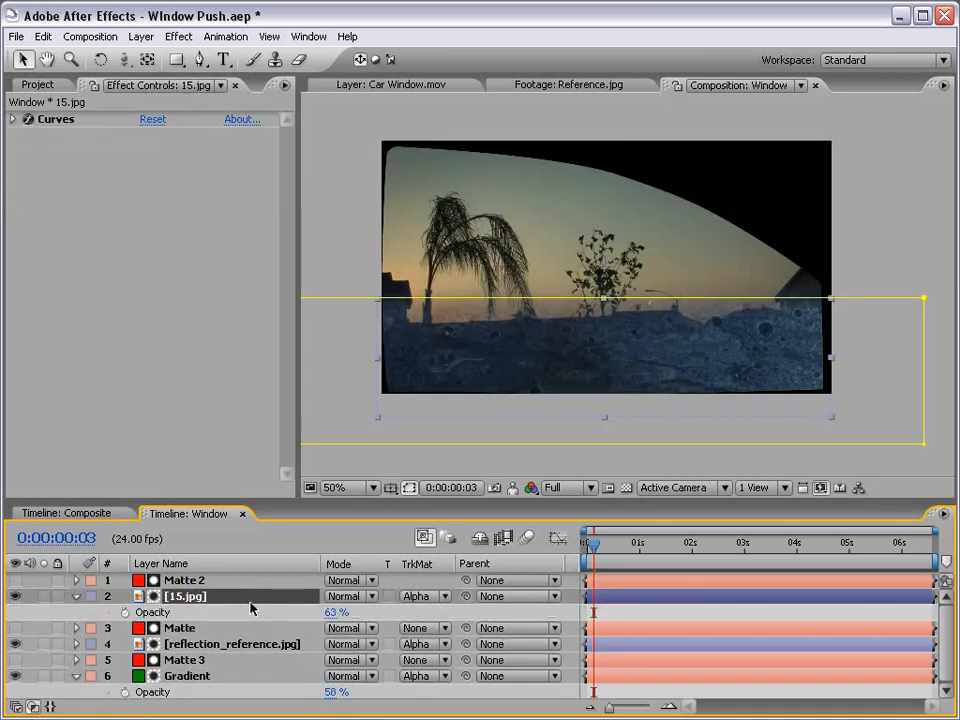
left_click_drag(332, 612, 319, 614)
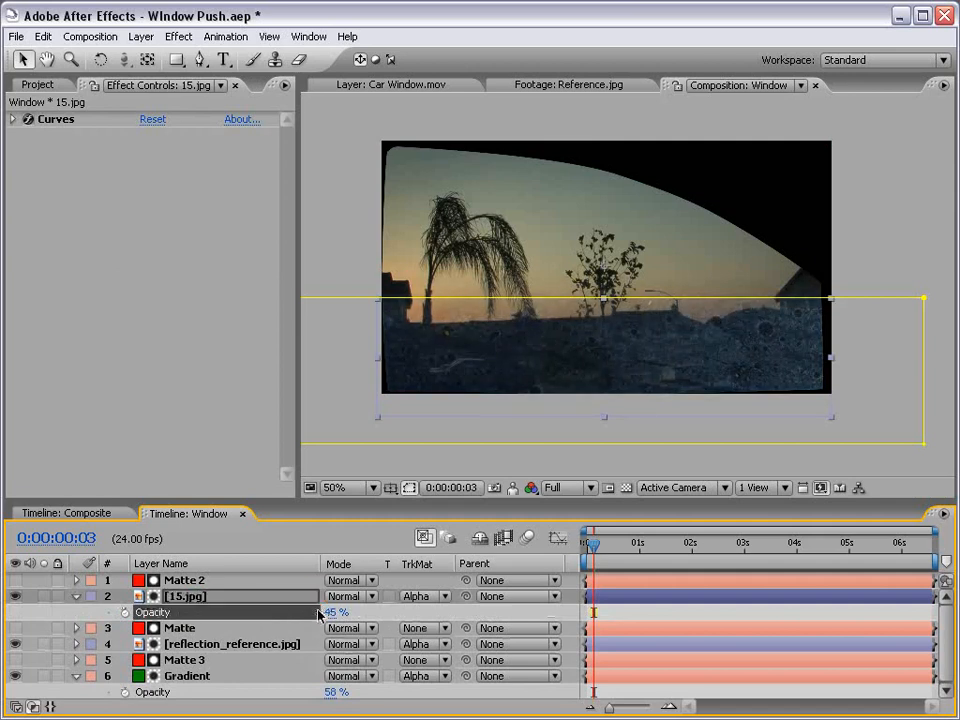
left_click(444, 612)
key("ctrl+s")
left_click(77, 597)
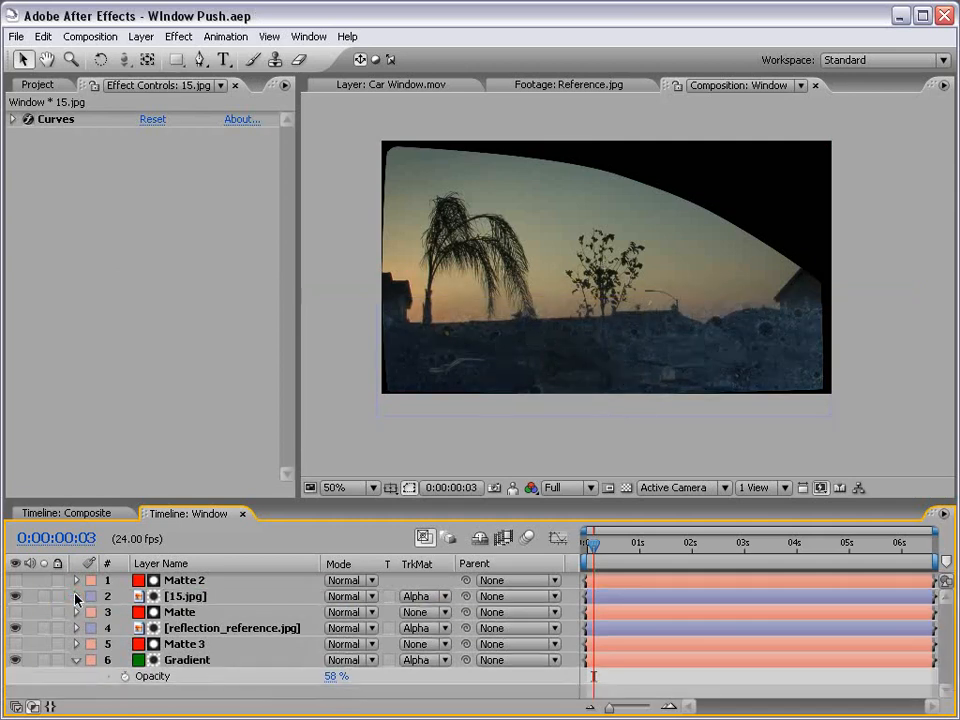
Step: Move the Matte and reflection_reference.jpg layers together to the top of the layer stack
left_click(180, 597)
left_click(180, 612)
left_click(180, 628, "shift")
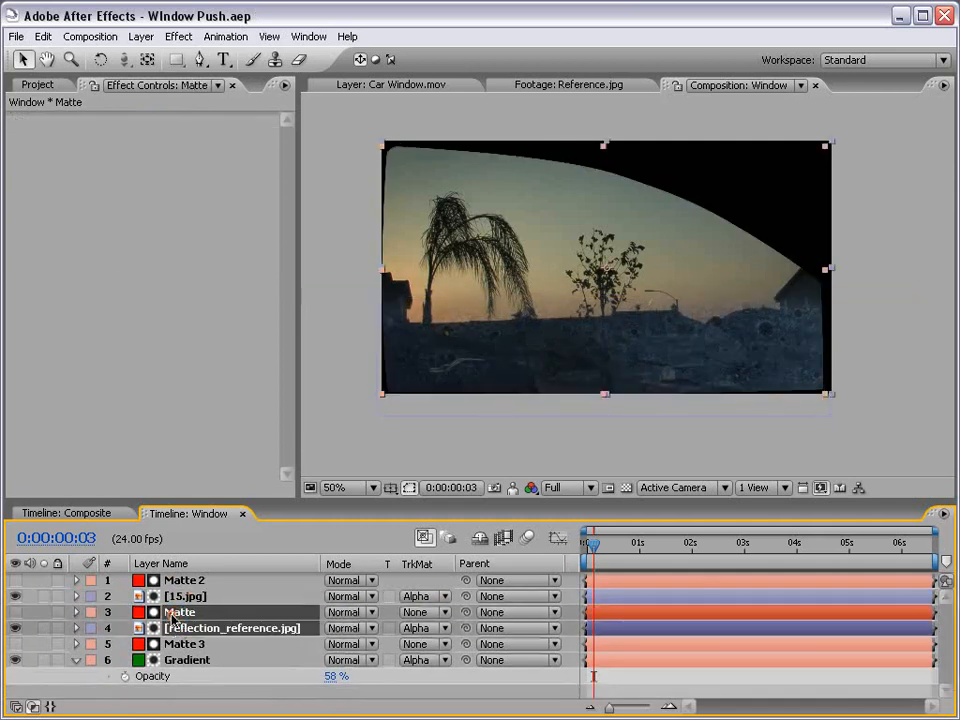
left_click_drag(180, 628, 192, 583)
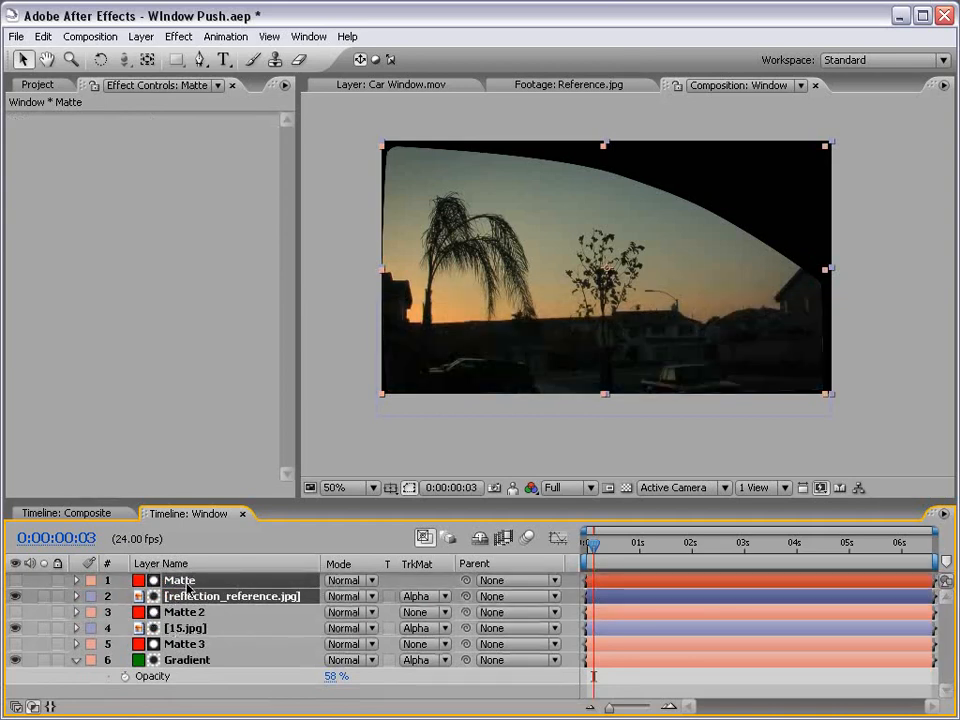
Step: Lower the reflection_reference.jpg layer's opacity to 64%, save the project and inspect the composition enlarged
left_click(185, 612)
left_click(195, 596)
key("t")
left_click_drag(326, 612, 300, 612)
left_click(644, 615)
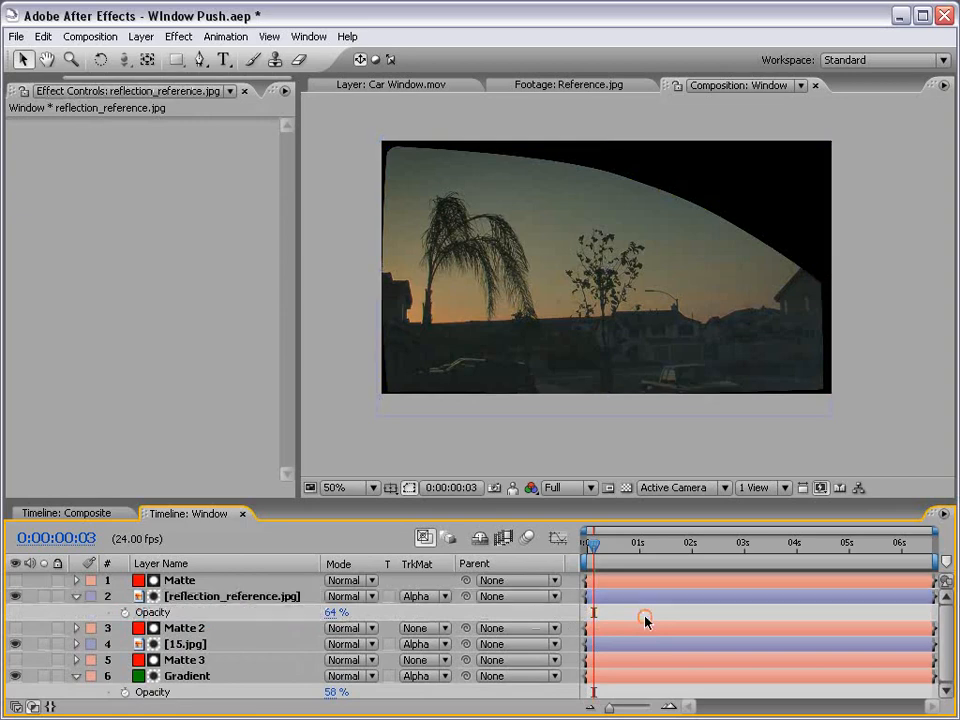
key("ctrl+s")
key("grave")
scroll(543, 486, "up", 1)
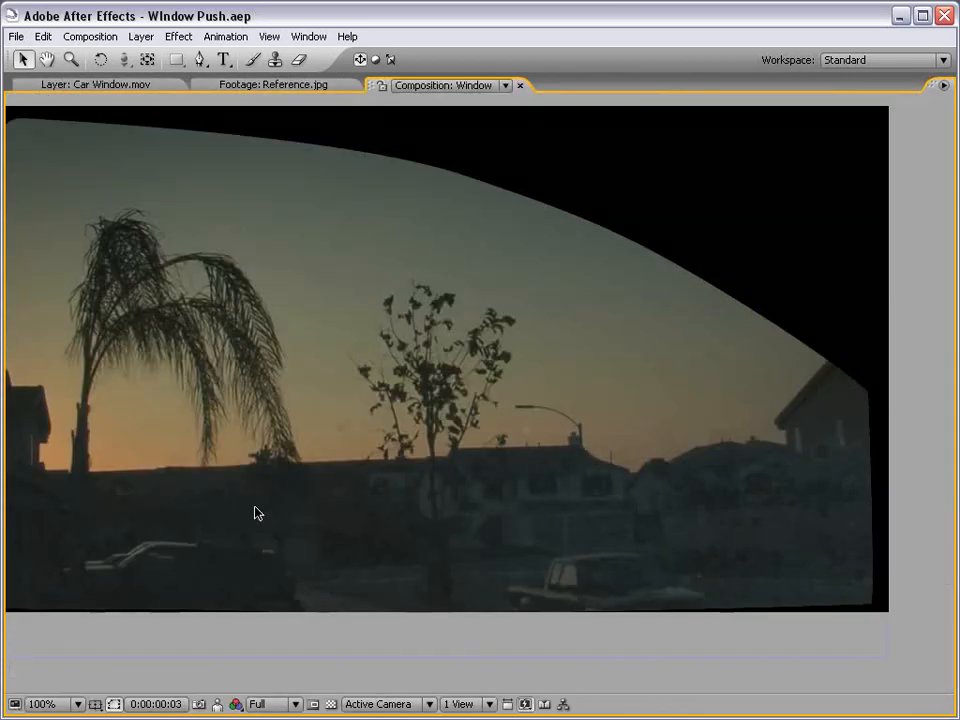
left_click_drag(349, 415, 421, 409)
scroll(377, 270, "down", 1)
key("grave")
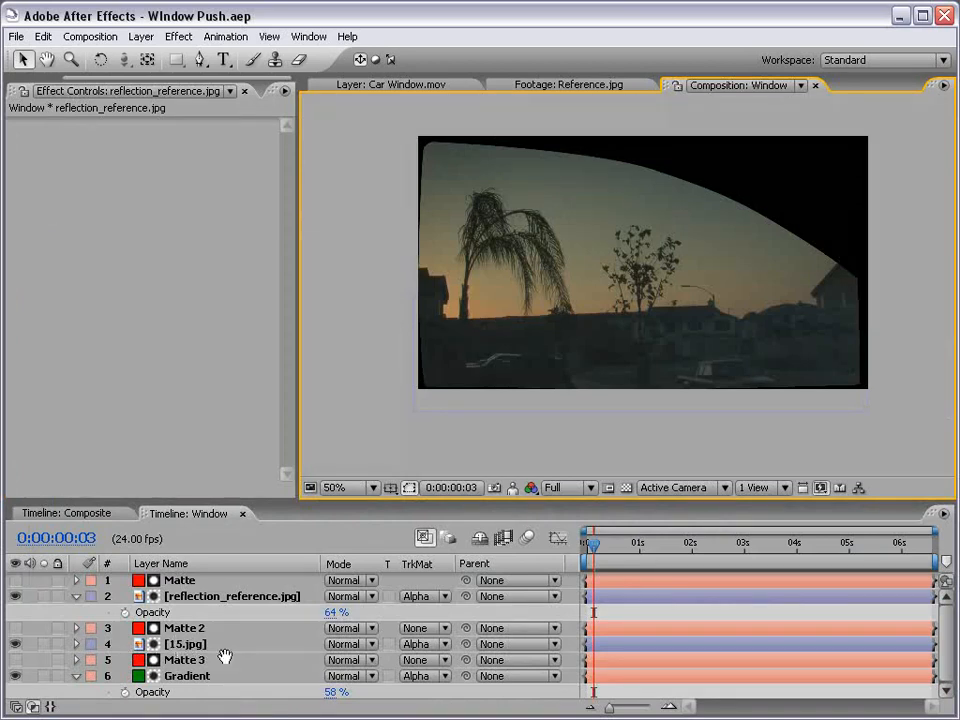
Step: Try the Darken and Screen blending modes on the reflection_reference.jpg layer
left_click(229, 596)
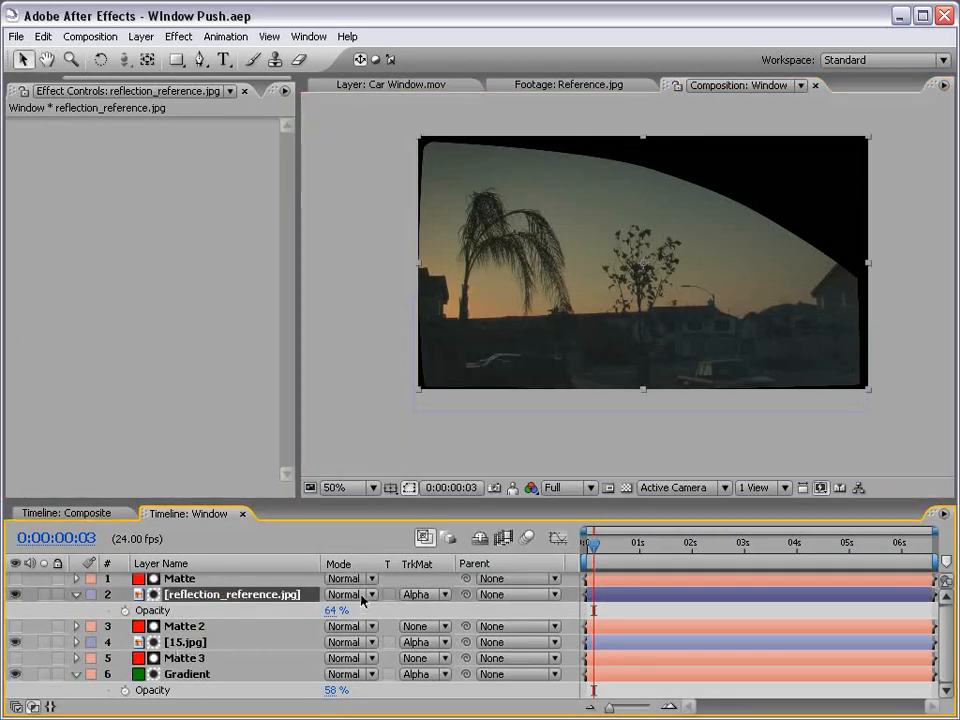
left_click(343, 594)
left_click(350, 651)
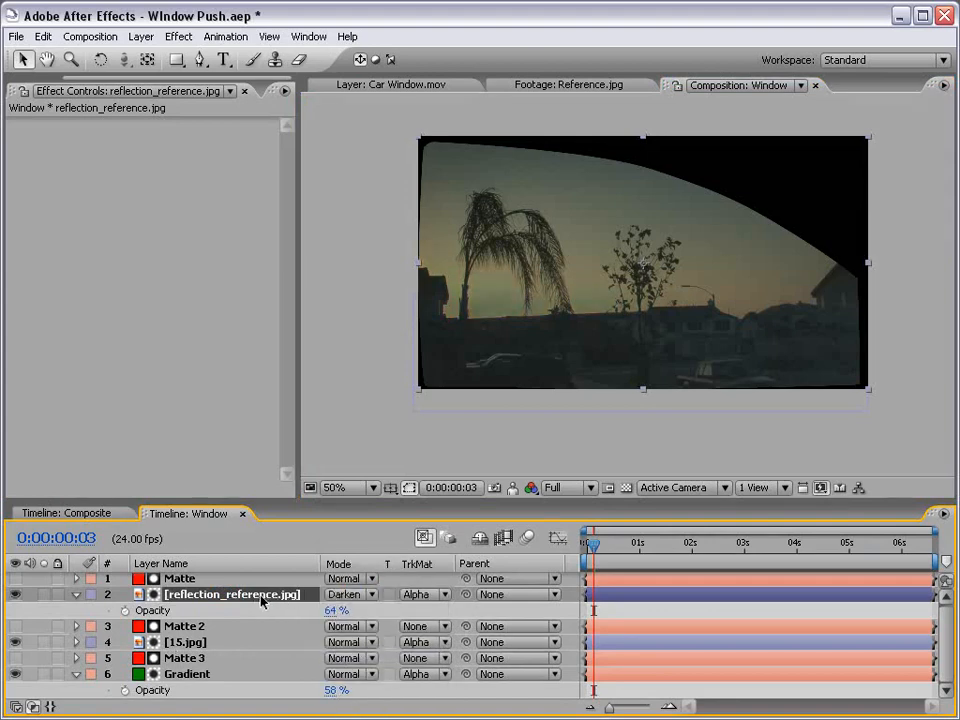
key("shift+equal")
Step: Set the reflection_reference.jpg layer's blending mode to Multiply and compare the image with the layer hidden and shown
left_click(348, 594)
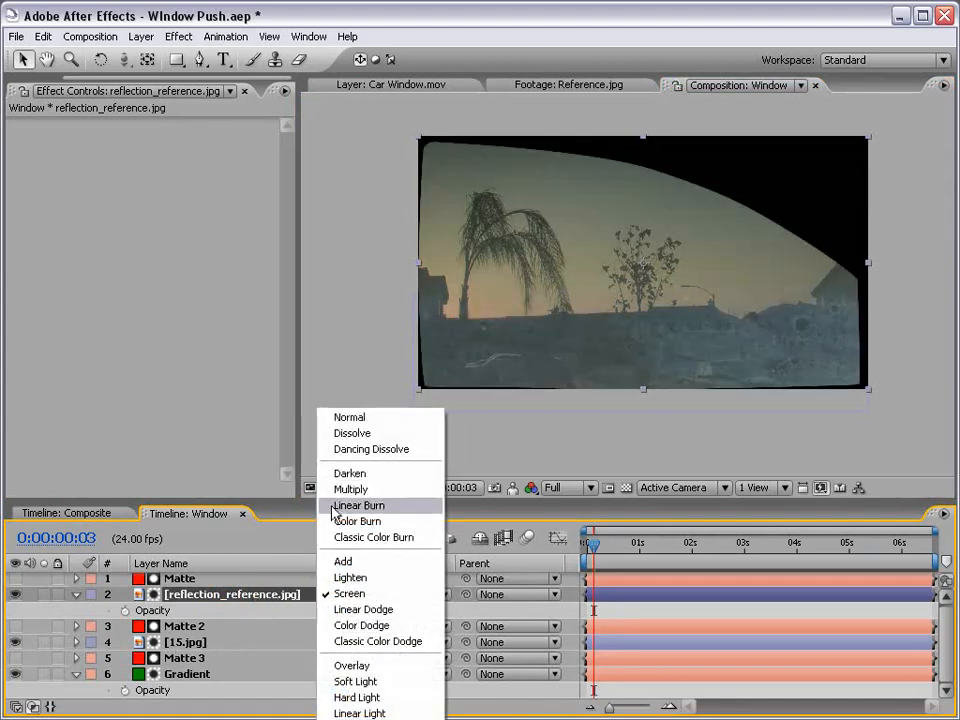
left_click(346, 491)
key("grave")
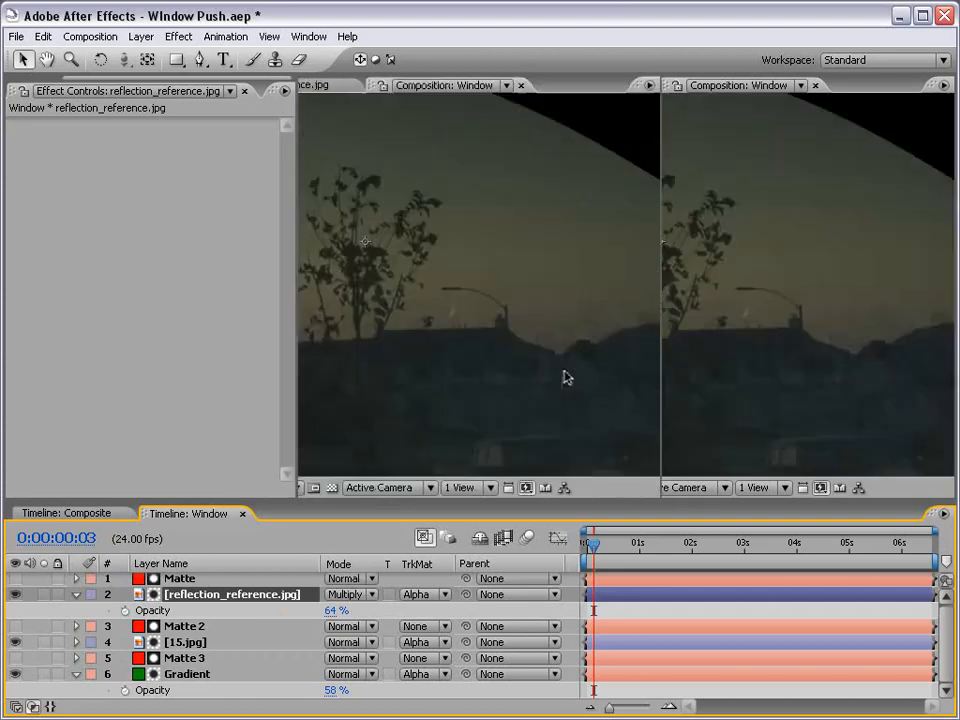
key("grave")
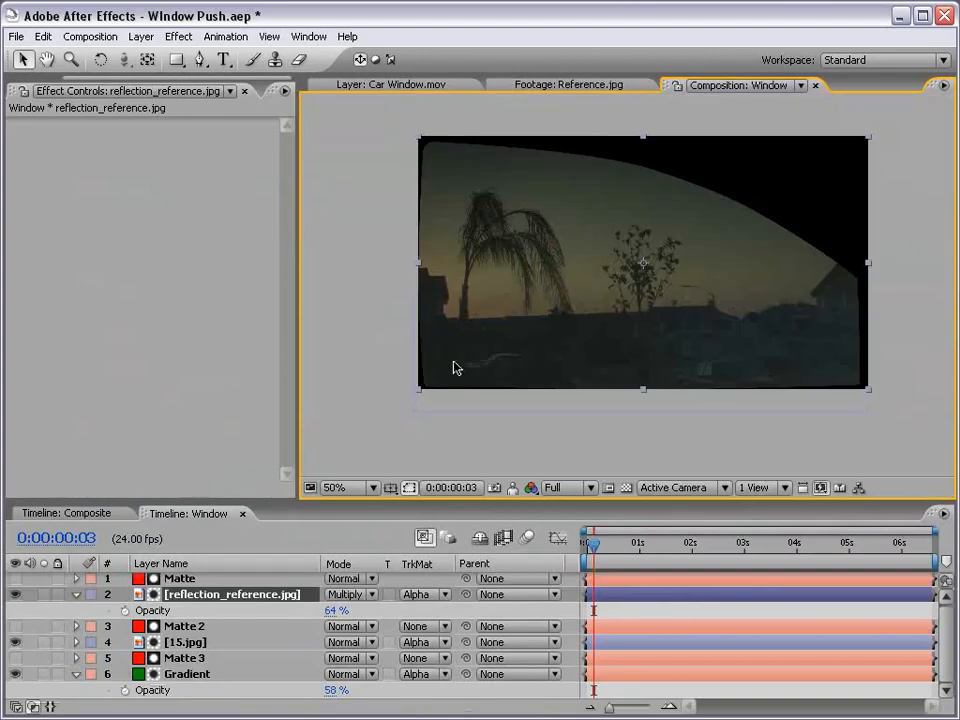
left_click(15, 595)
left_click(15, 595)
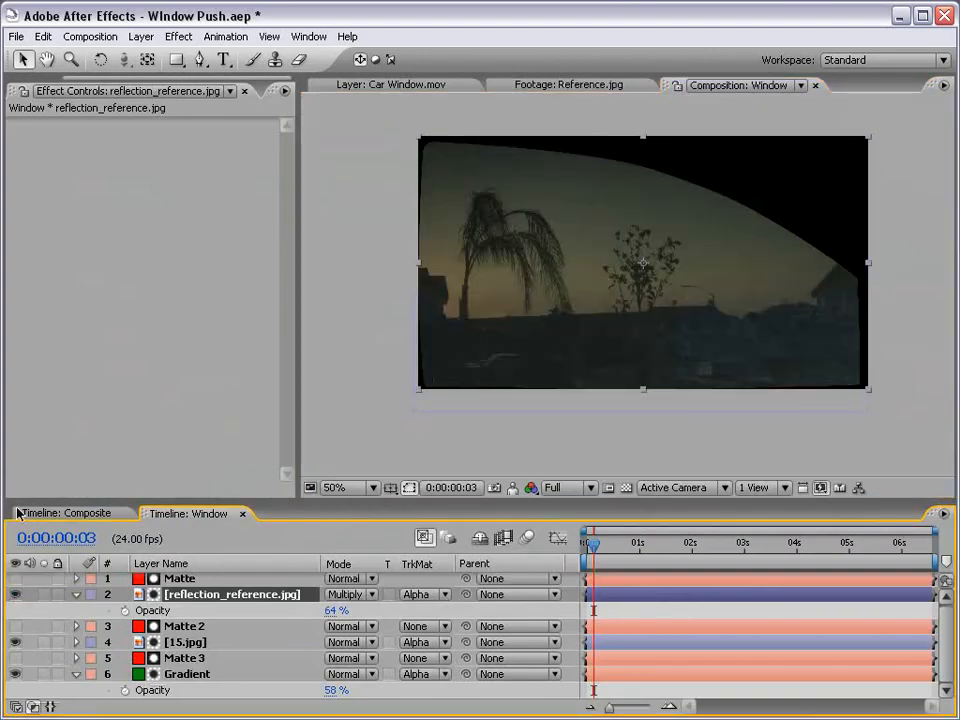
Step: Apply a Curves effect to reflection_reference.jpg, shape the RGB curve into a steep S for brighter, stronger contrast, and save the project
left_click(182, 37)
mouse_move(240, 223)
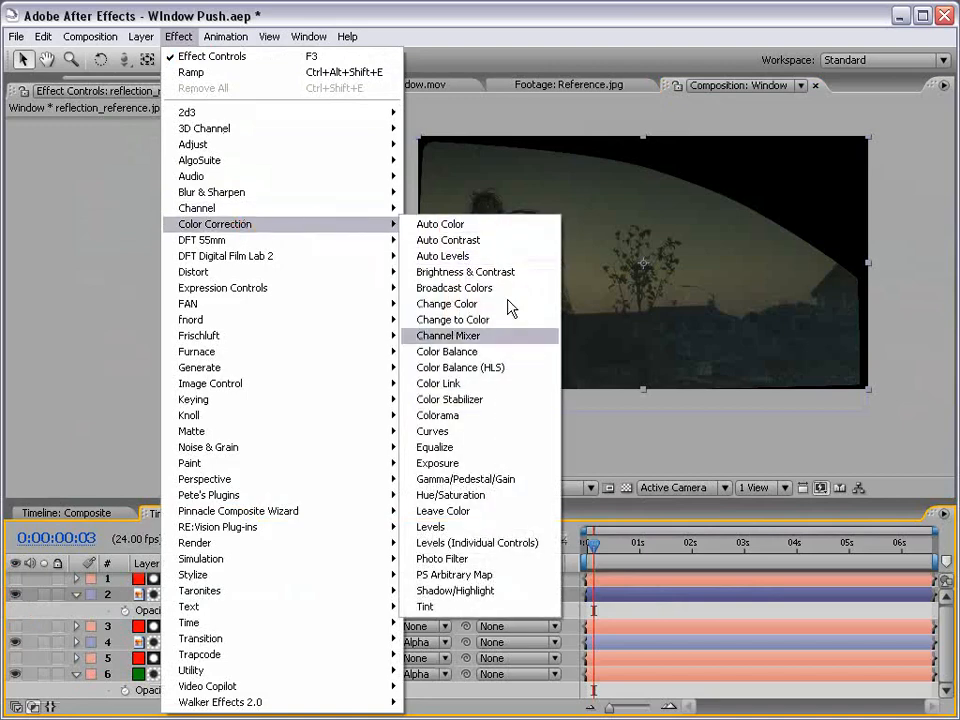
left_click(453, 431)
left_click_drag(146, 260, 130, 219)
left_click(96, 283)
left_click_drag(96, 284, 95, 293)
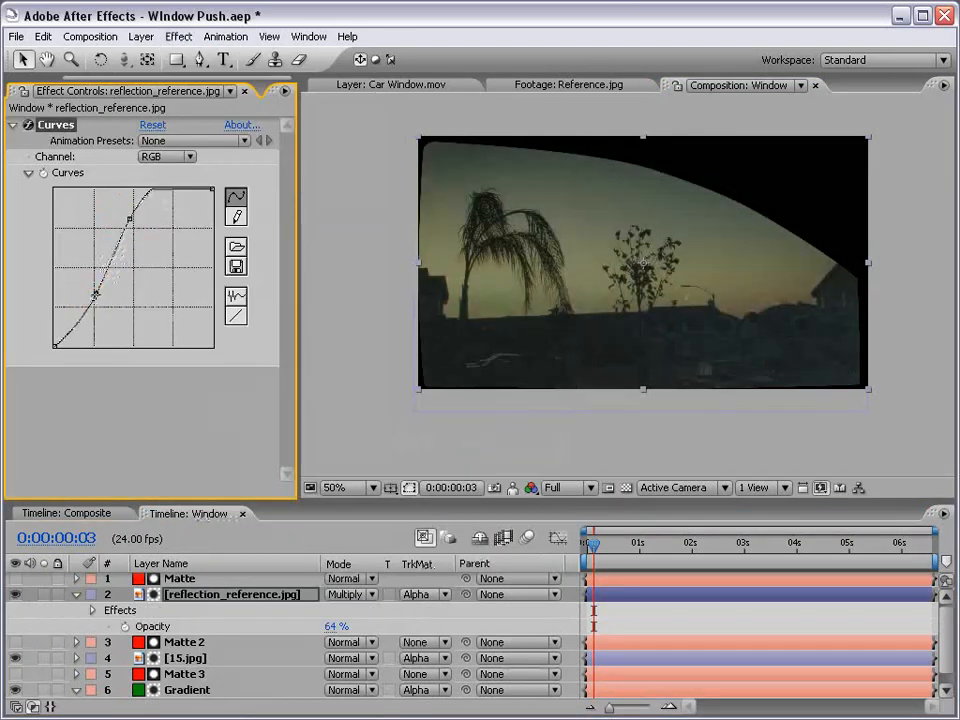
left_click(538, 419)
scroll(601, 269, "up", 1)
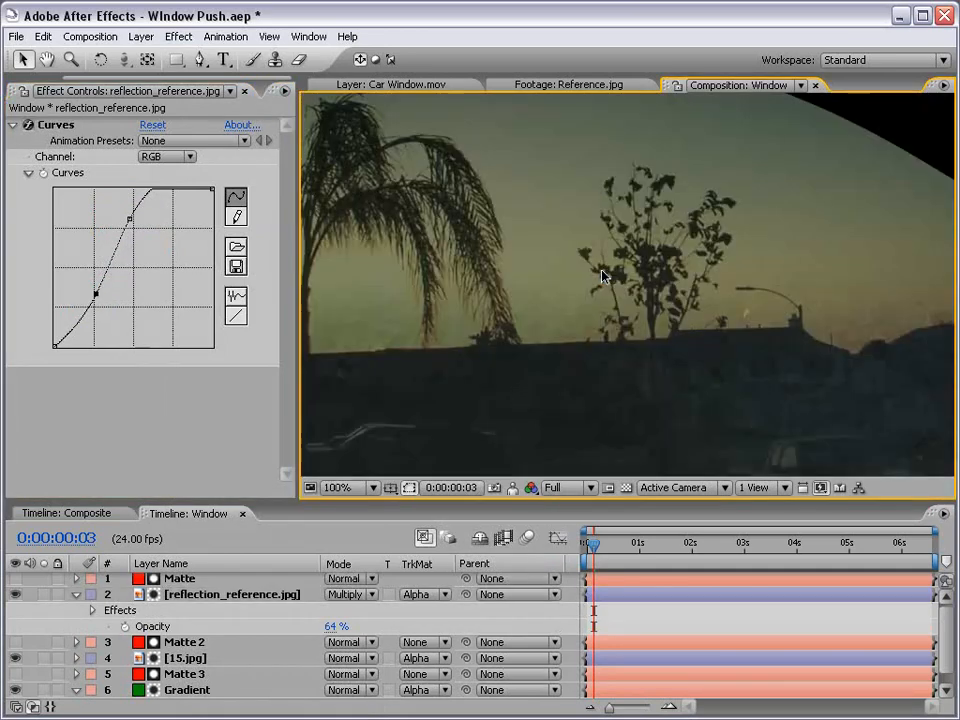
scroll(601, 269, "down", 1)
key("ctrl+s")
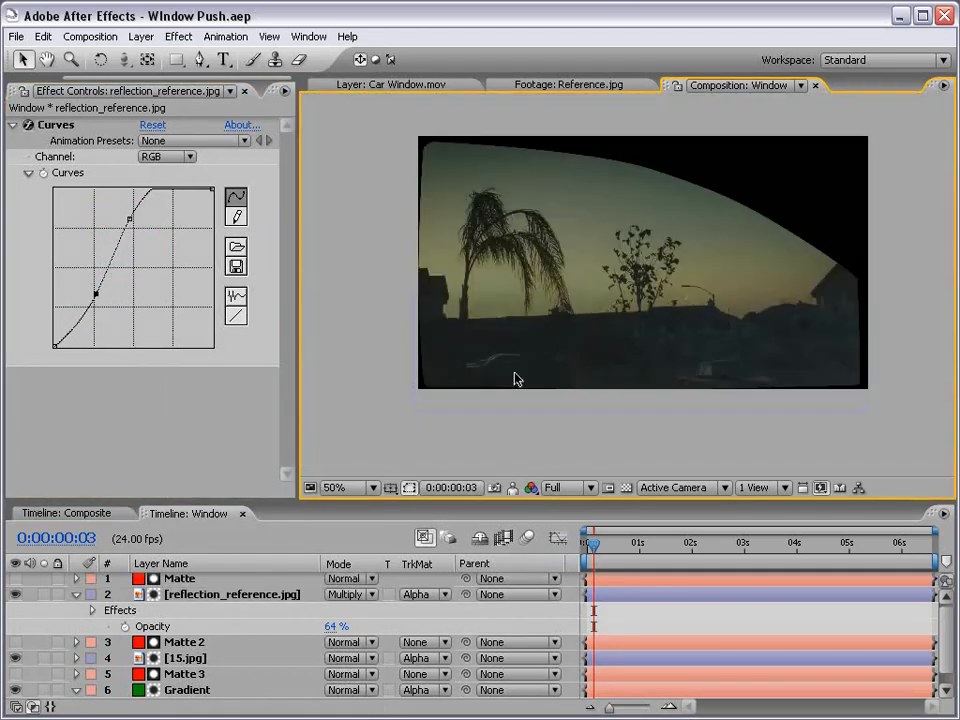
Step: Compare the window artwork with the stored snapshot of the truck reference, and switch to the Composite composition to examine the reflection over the footage
key("F5")
key("F5")
key("F5")
key("F5")
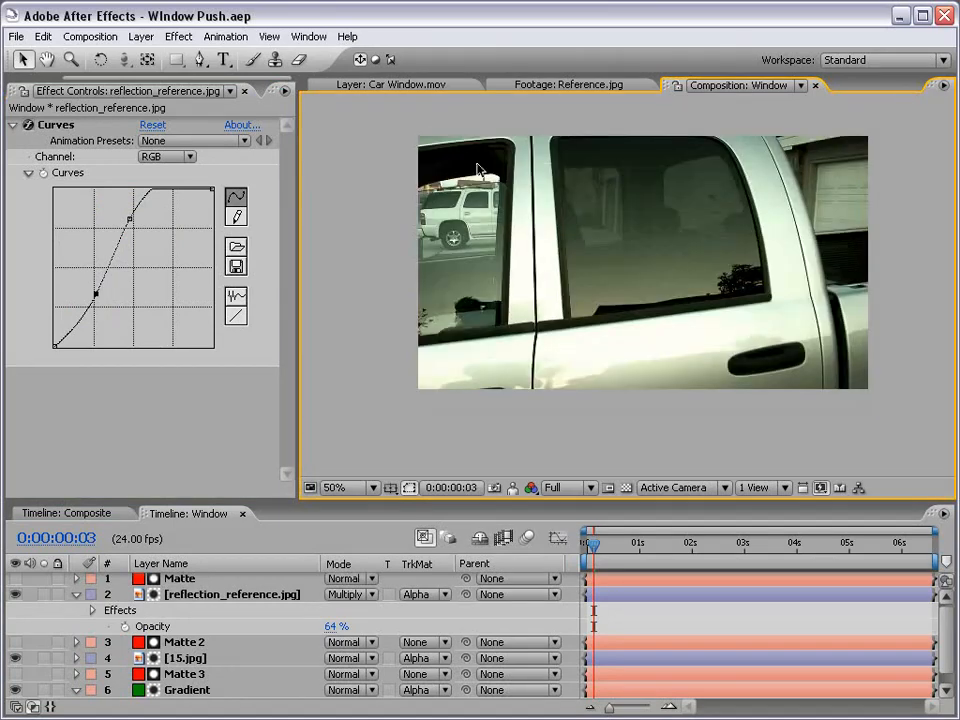
left_click(70, 513)
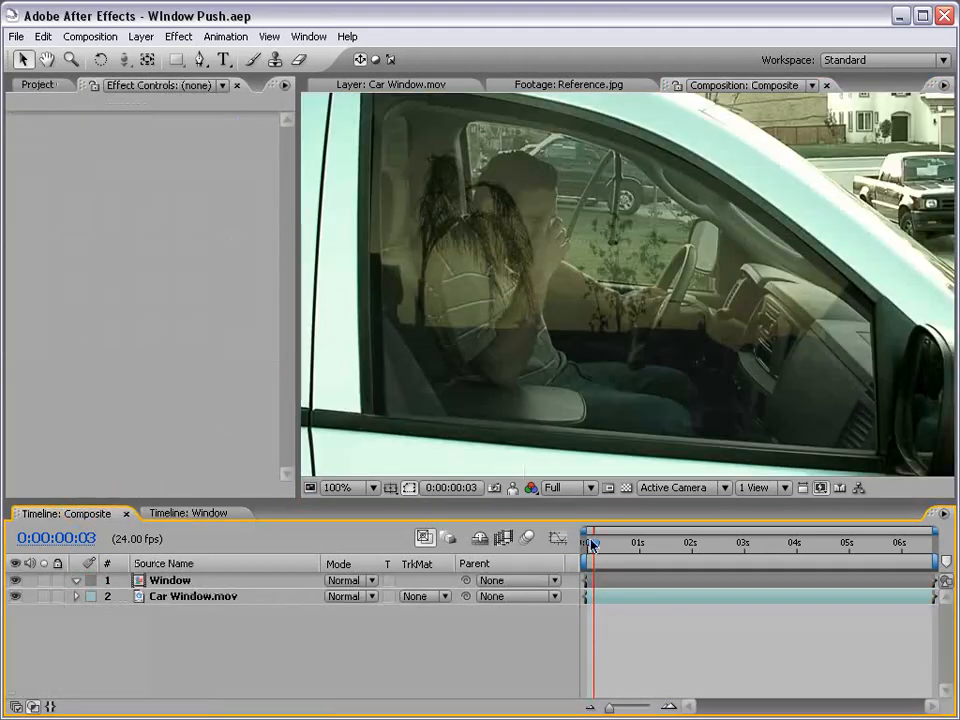
scroll(609, 337, "down", 1)
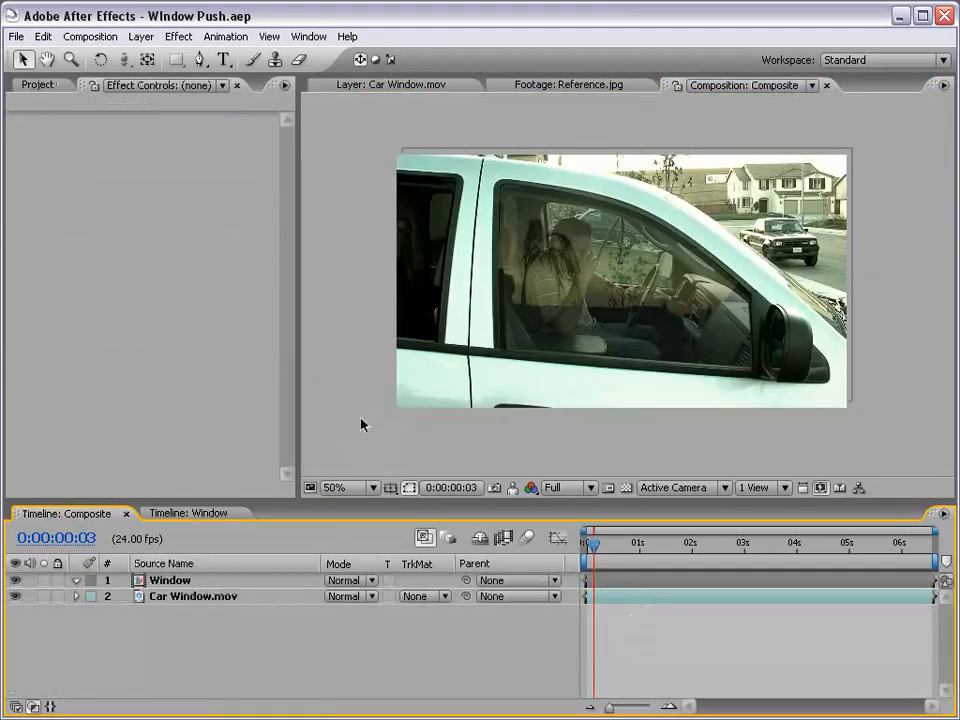
Step: In the Window composition, show the transparency grid and raise the Gradient layer's opacity
left_click(189, 513)
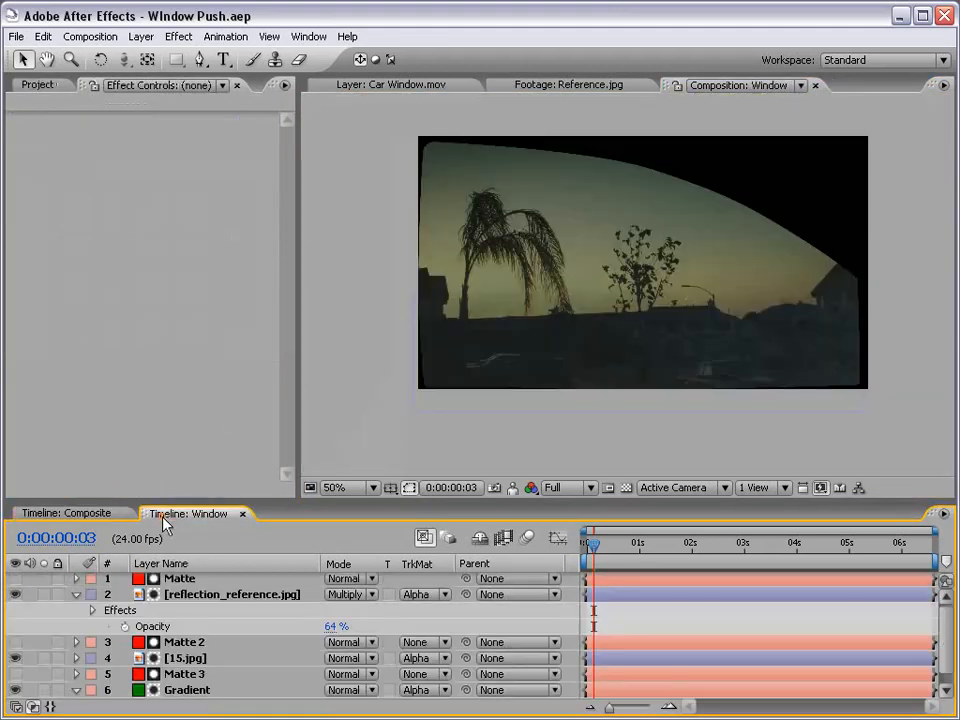
left_click(626, 488)
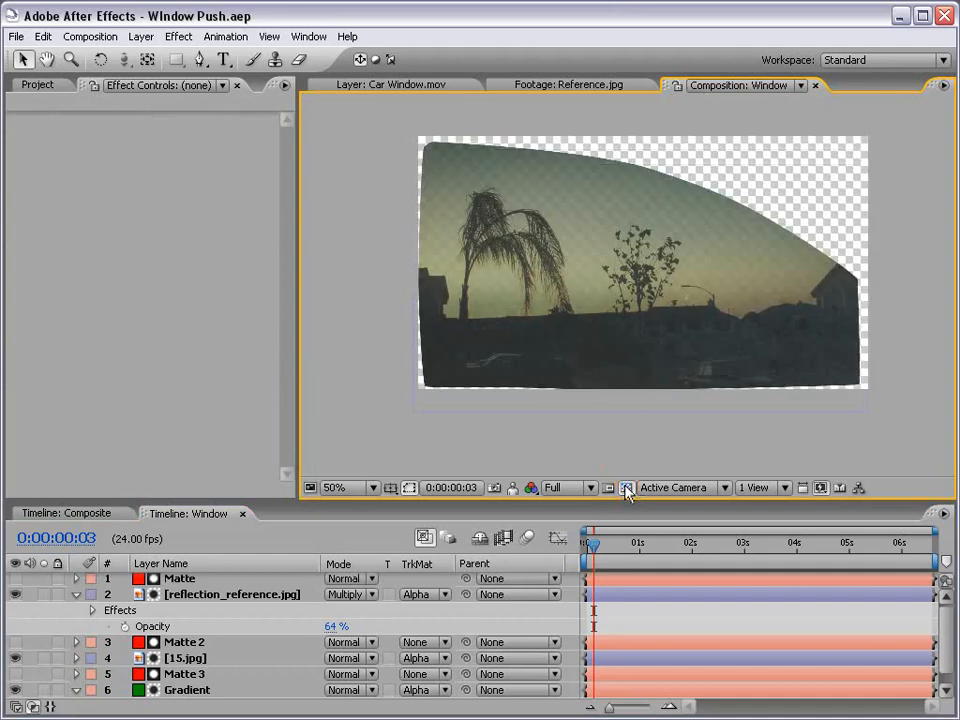
left_click(75, 597)
left_click(185, 660)
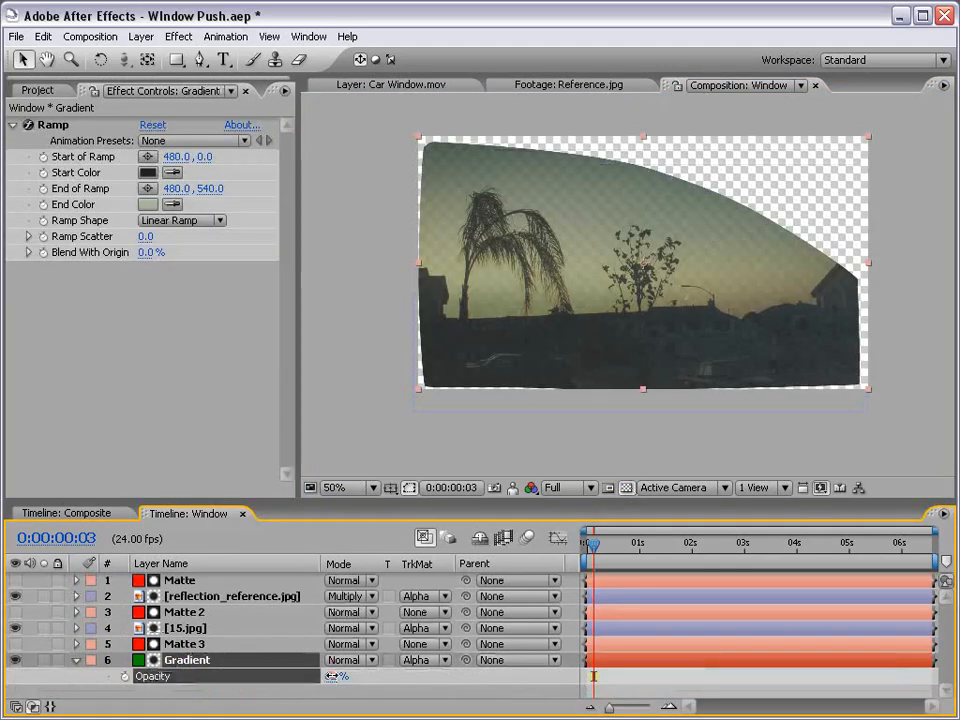
left_click_drag(331, 676, 385, 664)
Step: In the Composite composition, set the Window layer's opacity to 85%
left_click(72, 513)
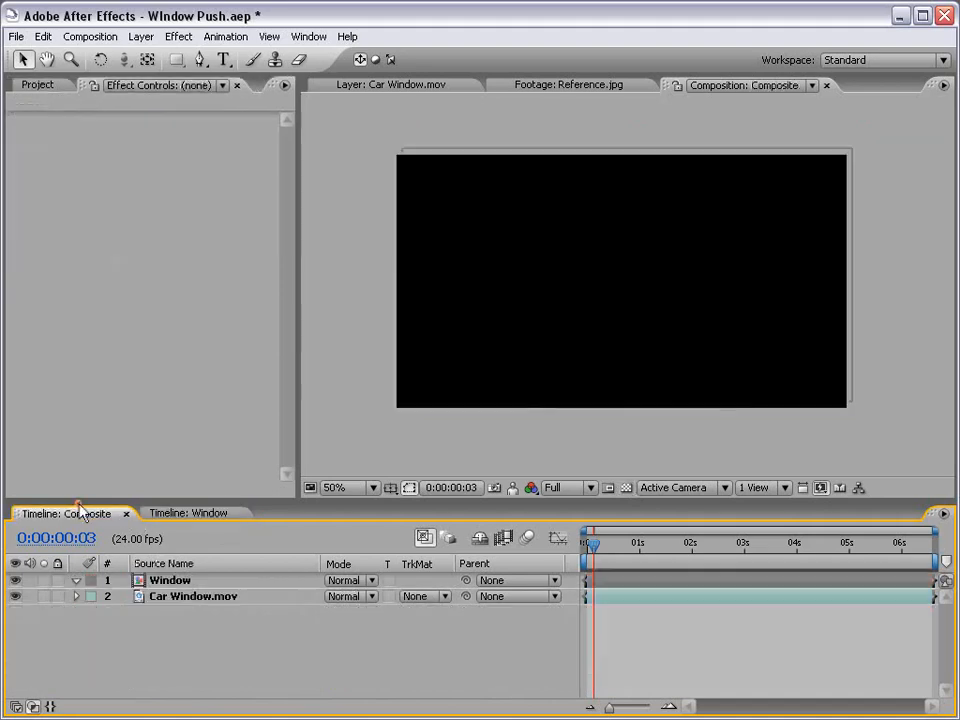
left_click(213, 583)
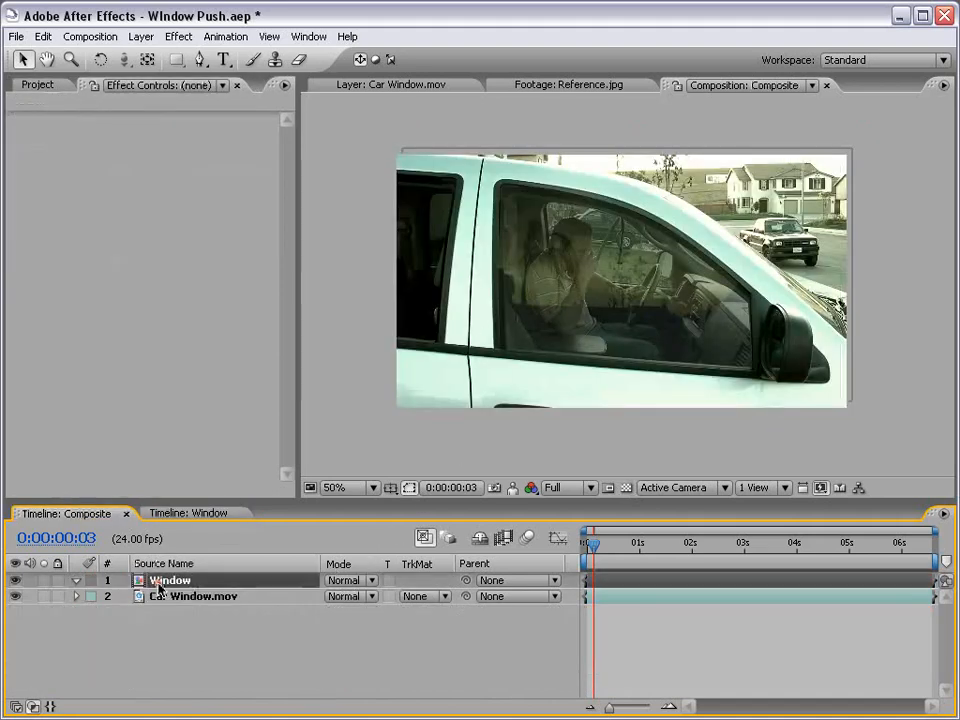
key("t")
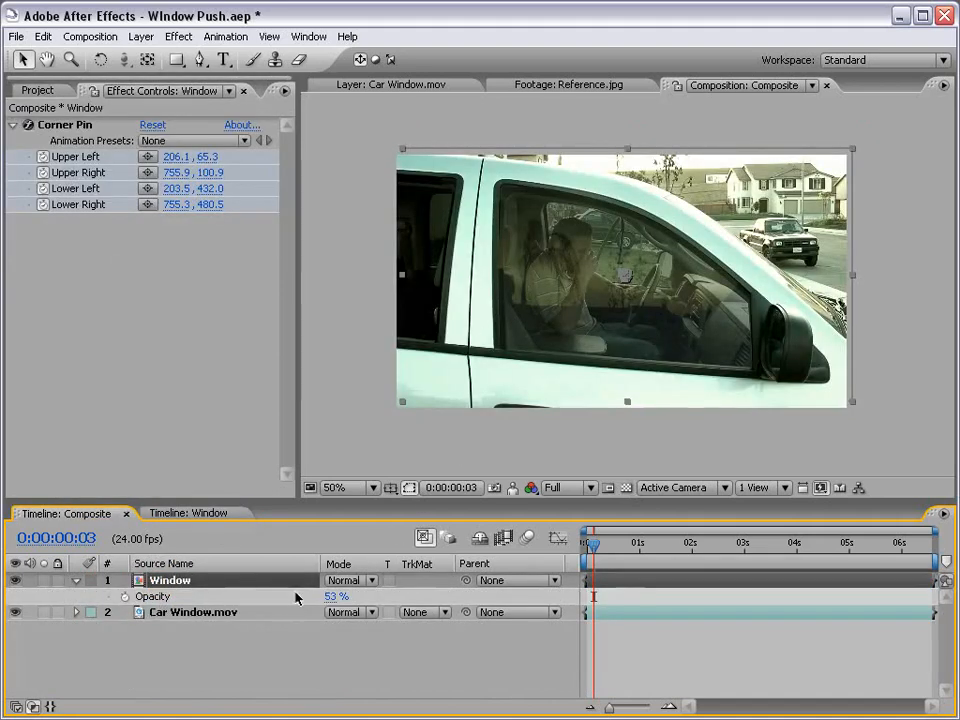
left_click_drag(336, 596, 404, 597)
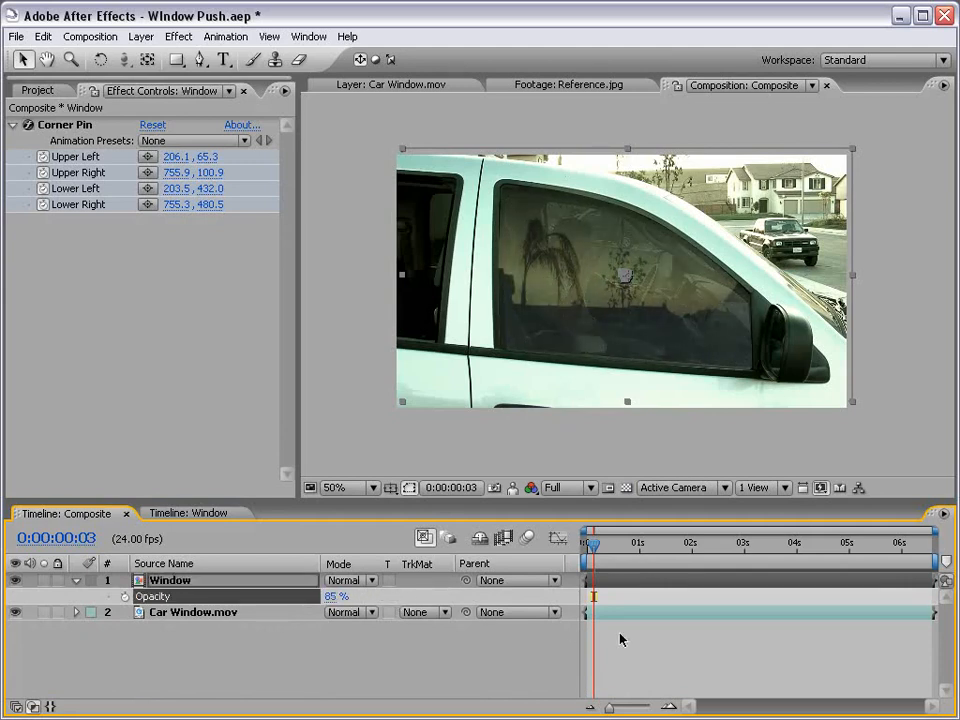
Step: Examine the palm tree reflection on the car window at 100% in an enlarged view, and restore the layout with a narrower effect controls area
left_click(596, 446)
key("period")
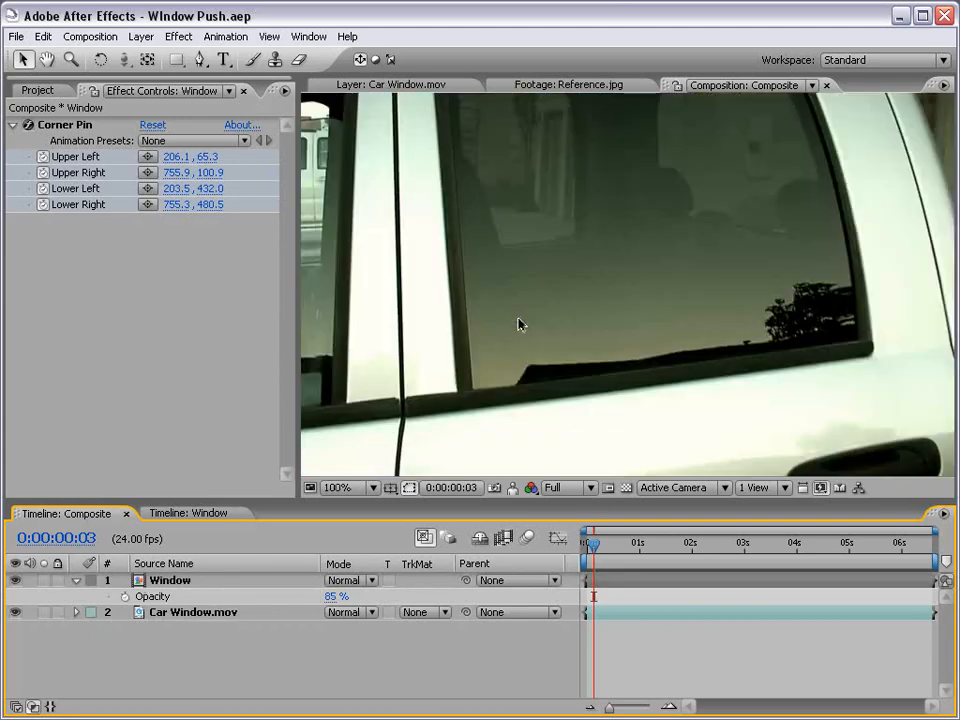
key("comma")
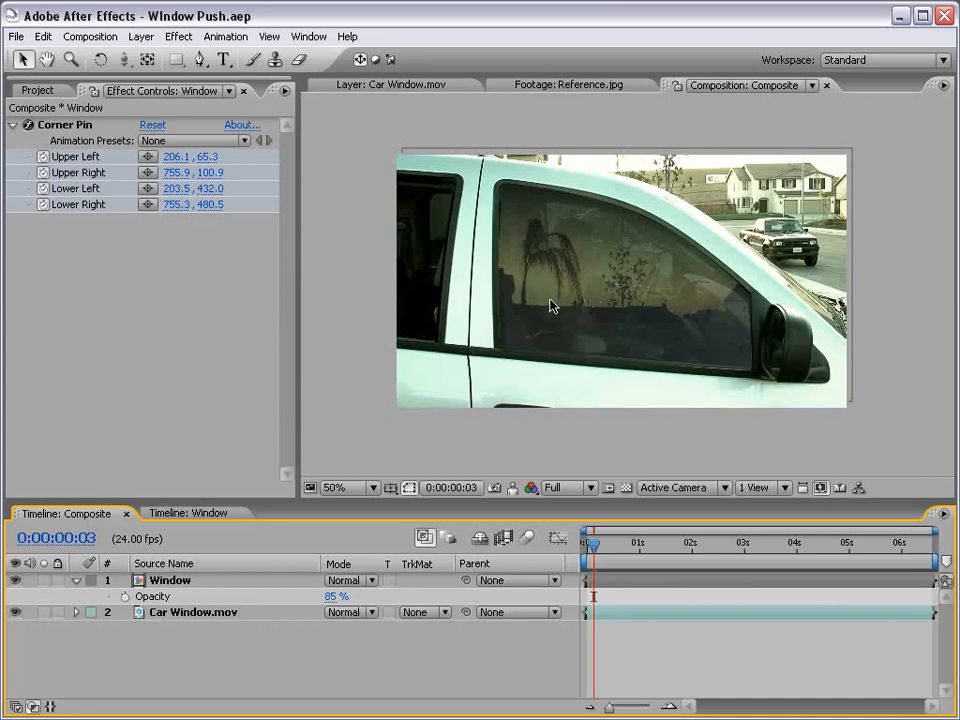
key("grave")
key("period")
left_click_drag(391, 400, 516, 415)
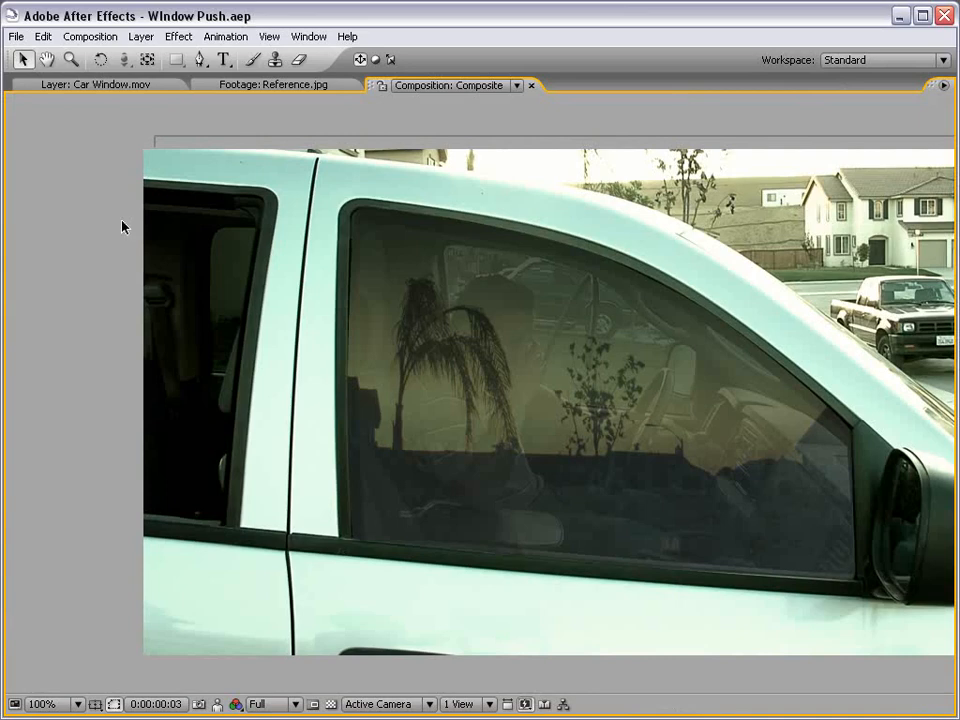
key("grave")
key("comma")
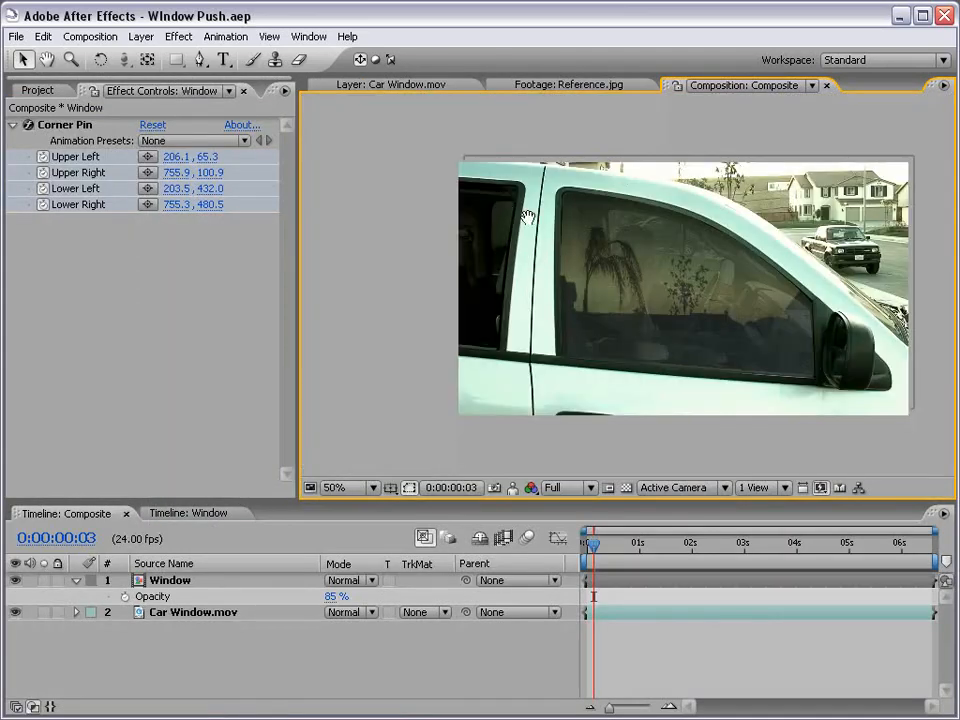
left_click_drag(698, 281, 647, 261)
left_click_drag(298, 425, 216, 425)
left_click(168, 581)
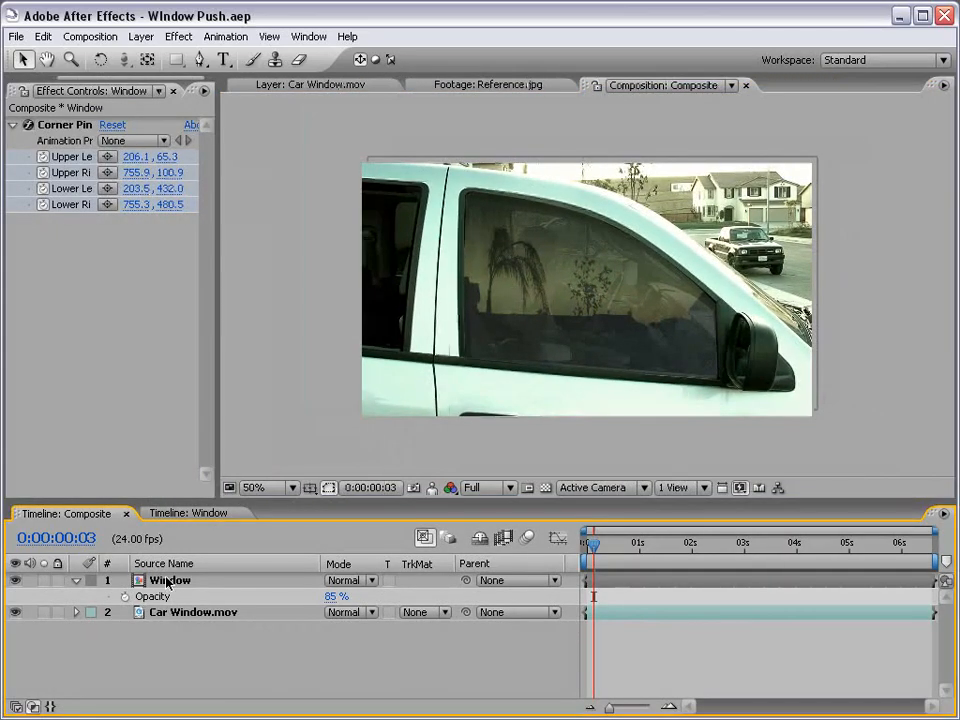
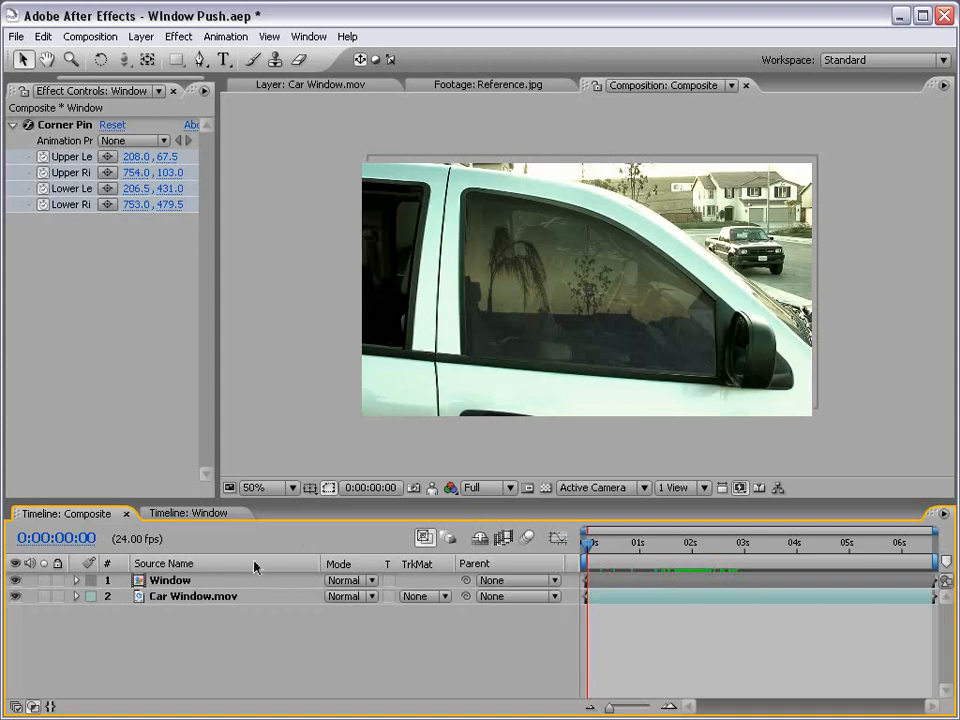
Step: Reveal the Window layer's keyframes, go to the last tracked keyframe at 0:00:02:07, and start Scale animation there at 100%
left_click(189, 581)
key("u")
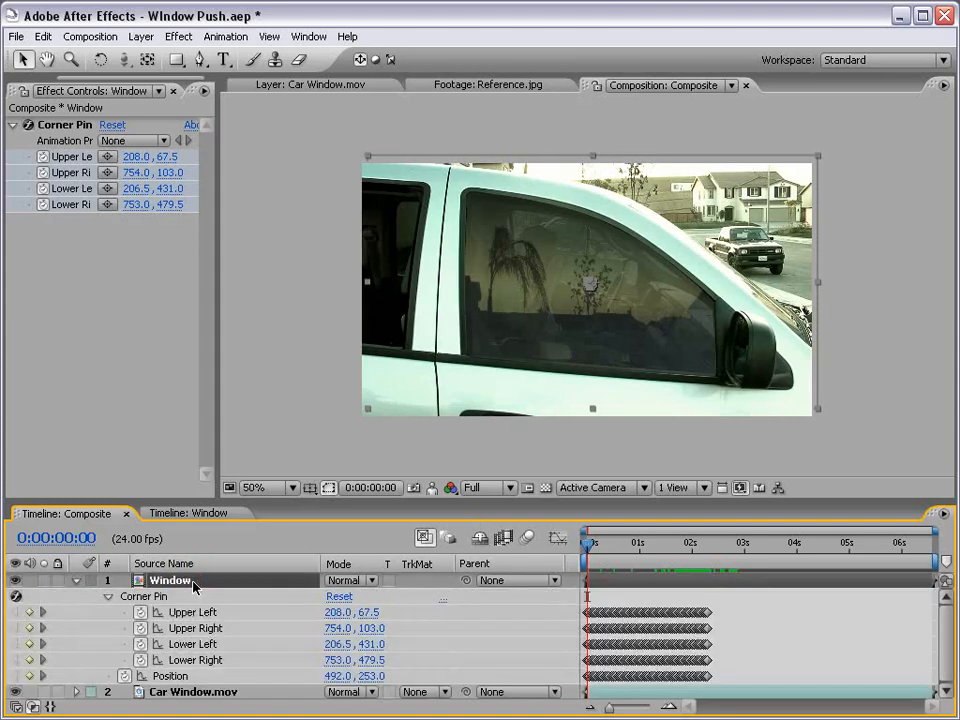
left_click_drag(587, 545, 713, 561)
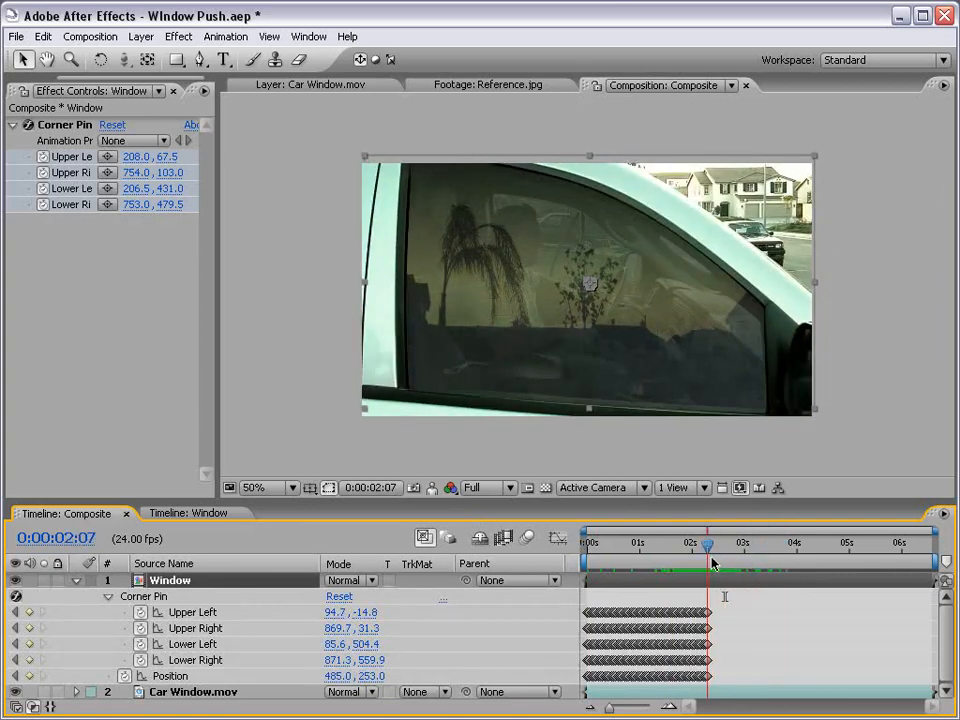
key("equal")
key("equal")
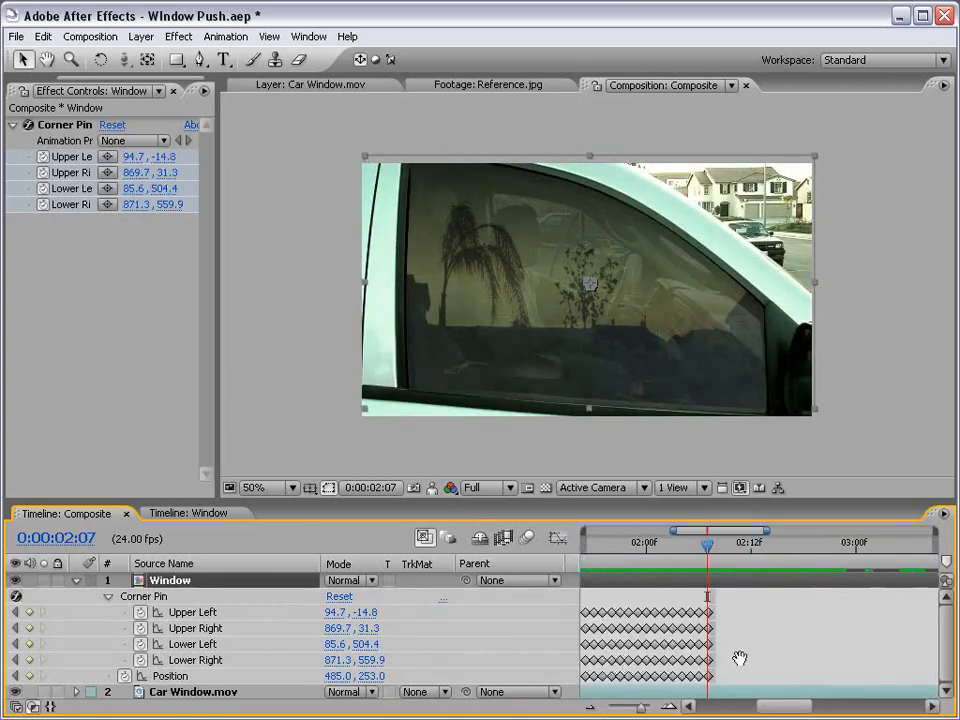
left_click_drag(739, 658, 695, 631)
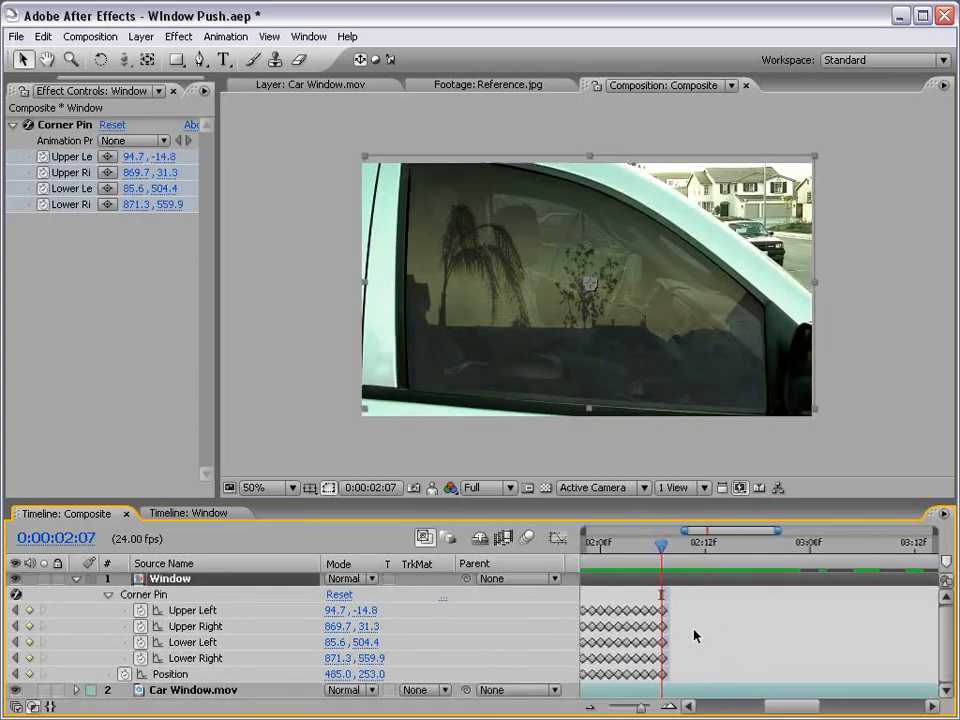
key("shift+s")
left_click_drag(357, 498, 357, 449)
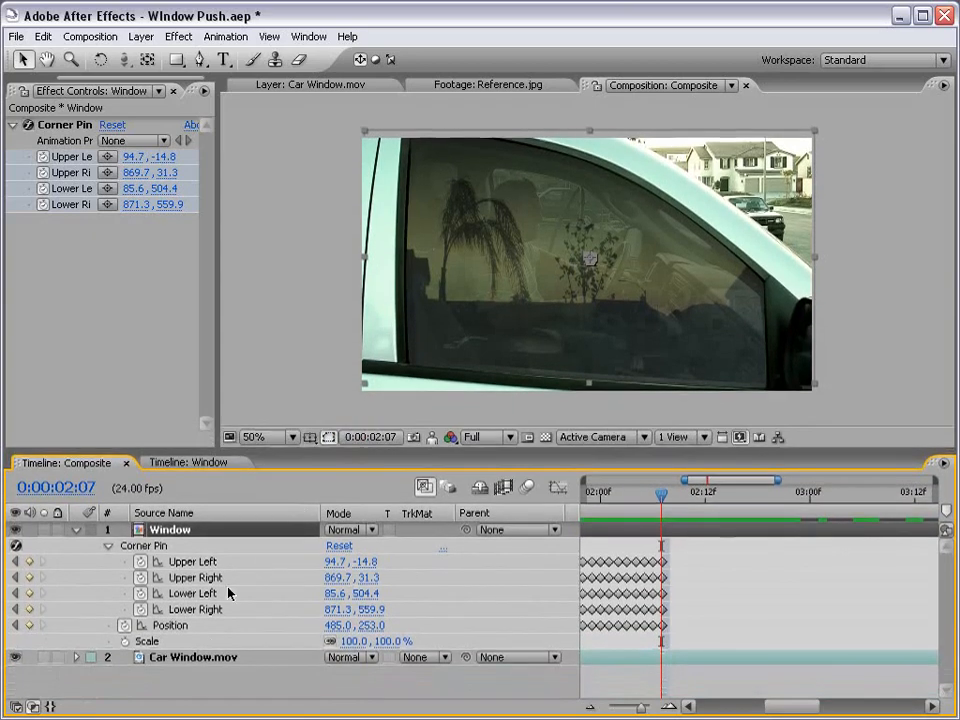
left_click(147, 641)
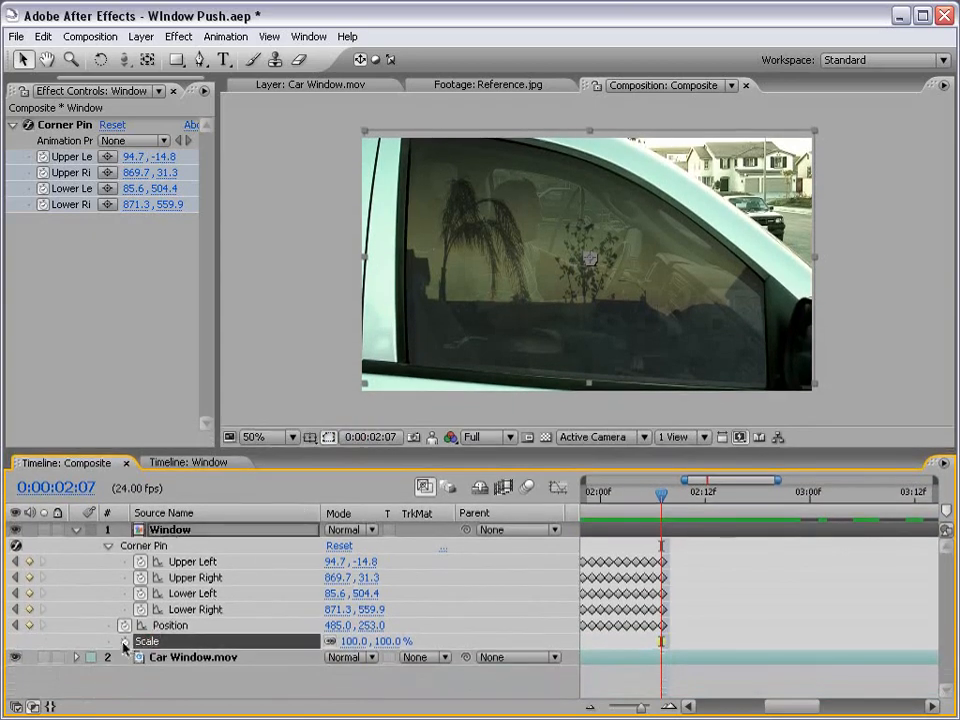
left_click(124, 641)
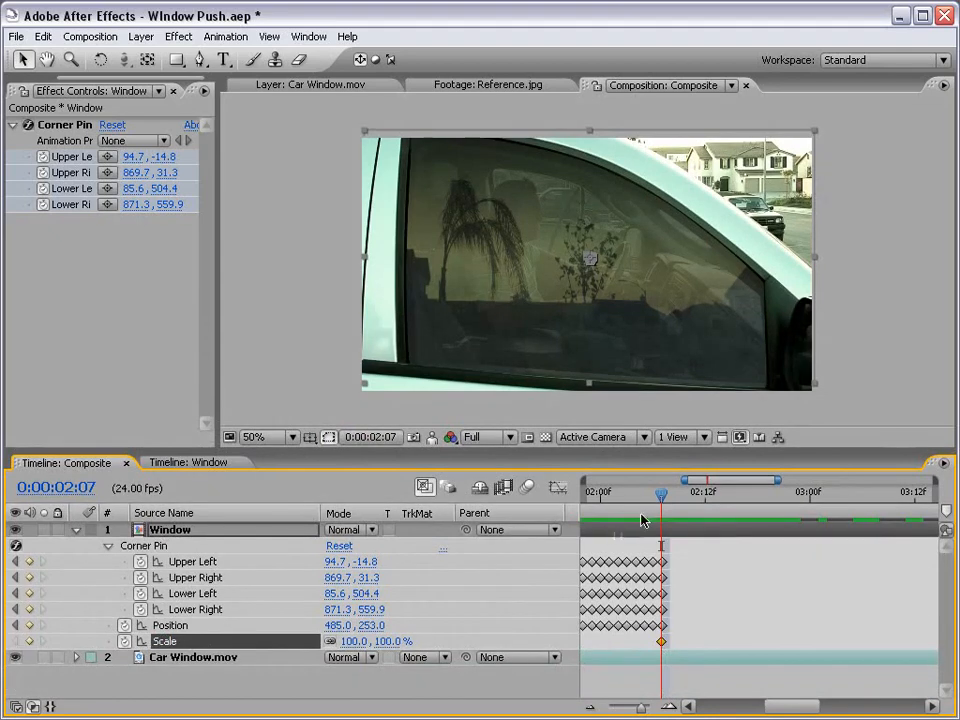
Step: At 0:00:03:00, set the Window layer's Scale to 121% so the reflection matches the larger car window
key("minus")
key("minus")
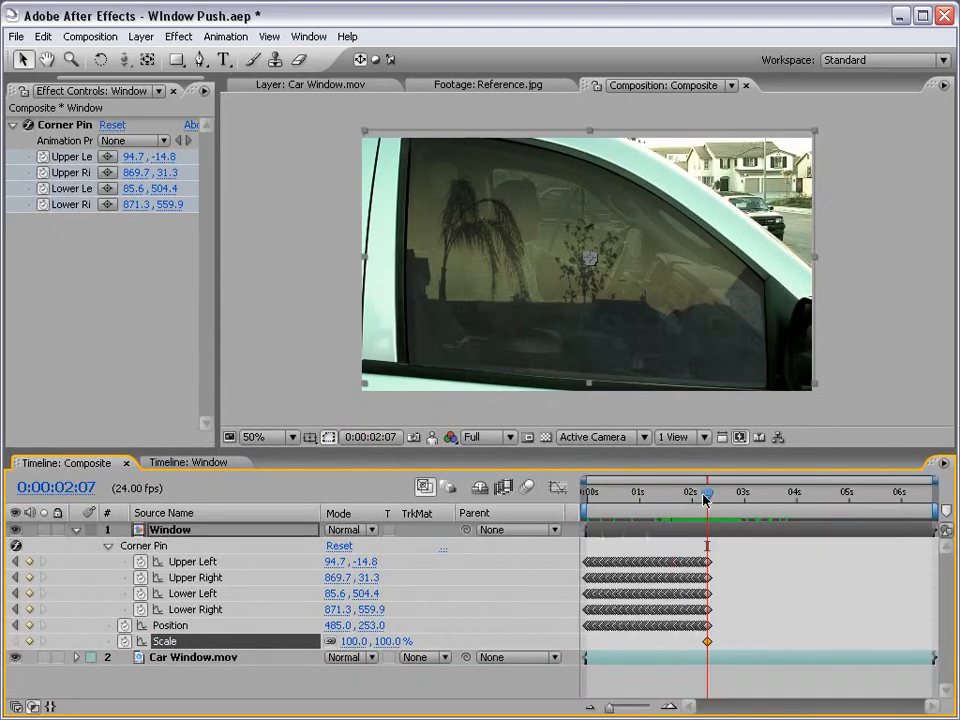
left_click_drag(706, 494, 744, 499)
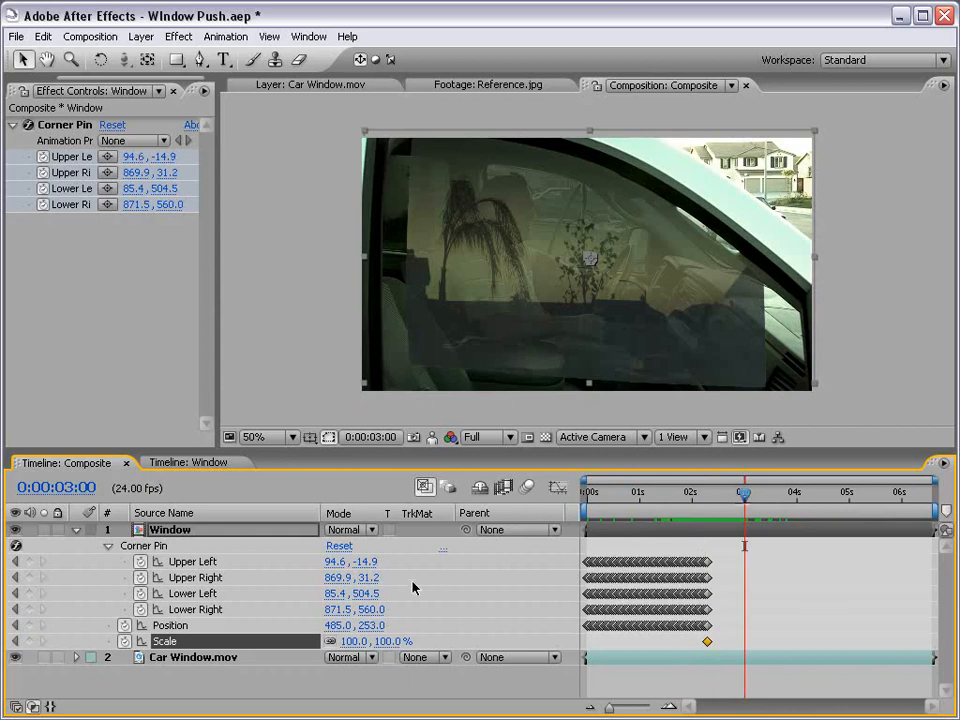
left_click_drag(381, 641, 403, 641)
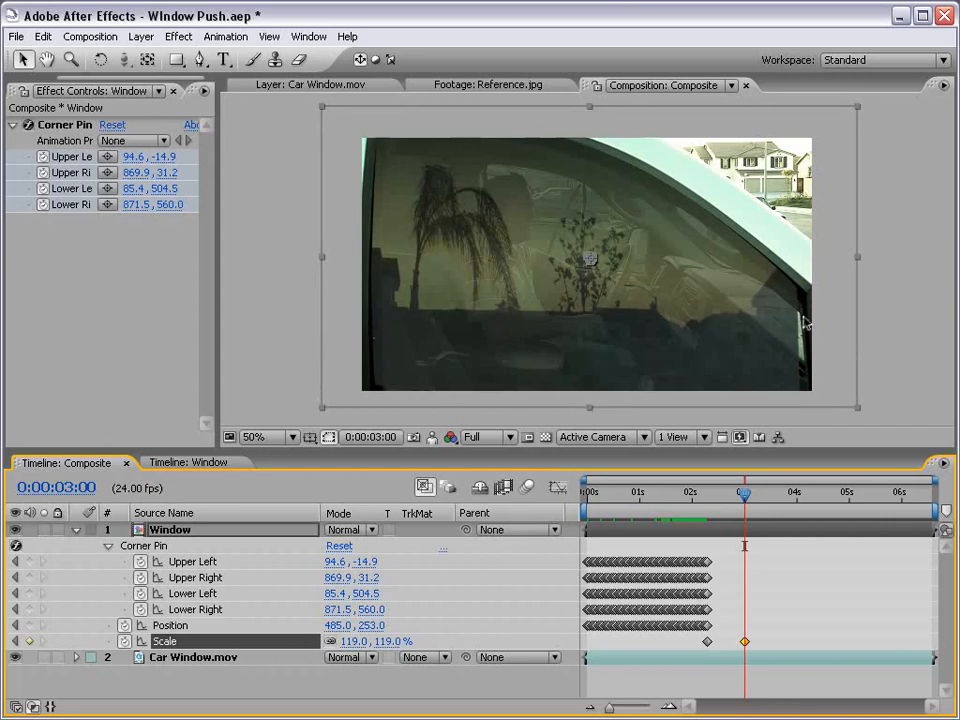
left_click(400, 641)
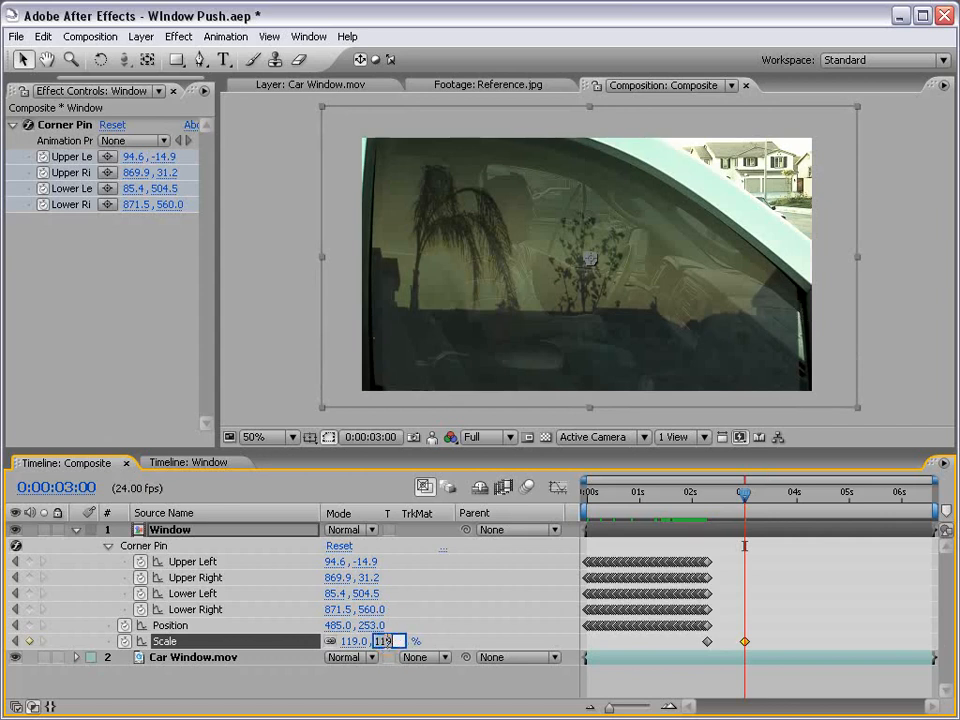
type("121")
key("Return")
Step: Nudge the Window layer sideways to Position 493.0, 253.0 at 0:00:03:00, and check the alignment at 0:00:02:16
key("Right")
key("Right")
key("Right")
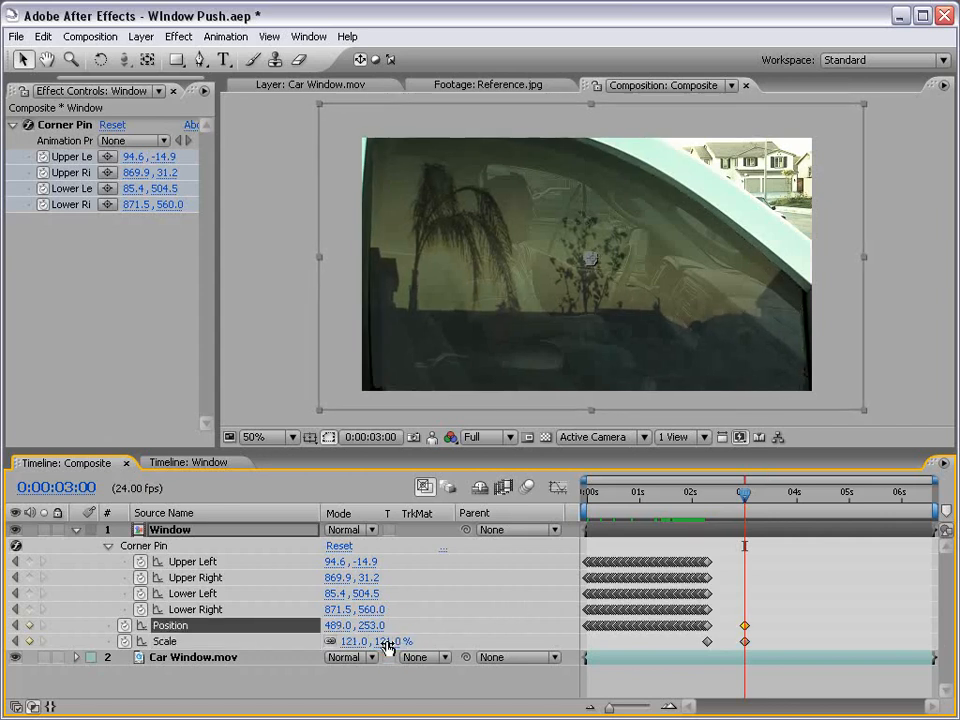
key("Right")
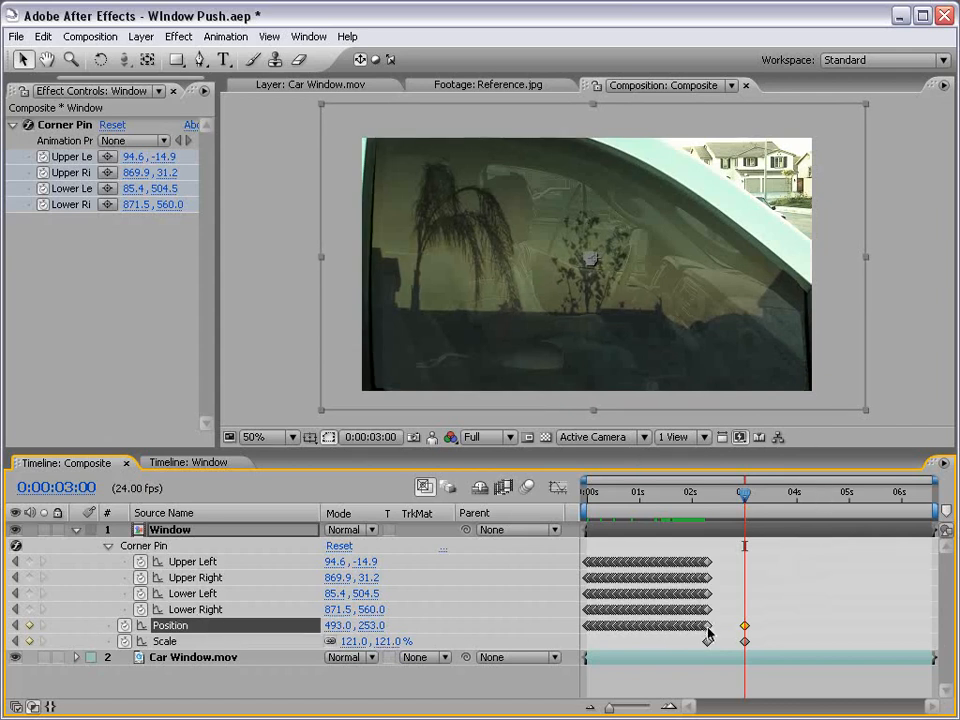
left_click_drag(745, 493, 726, 500)
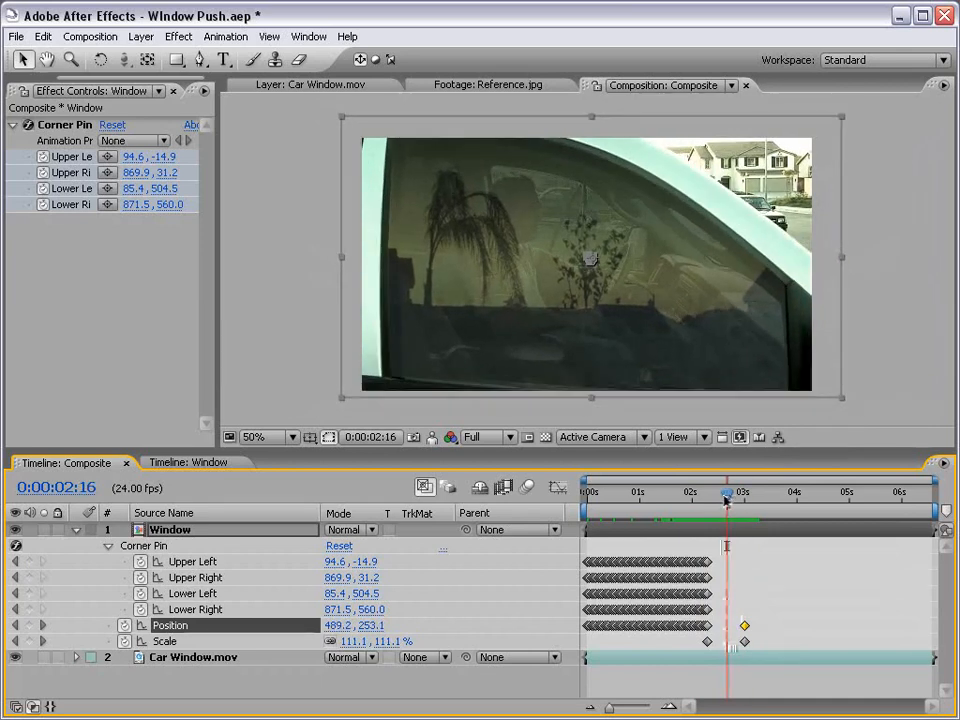
Step: Display the Window layer's Scale curve in the Graph Editor and step back to the keyframe at 0:00:02:06
left_click(175, 645)
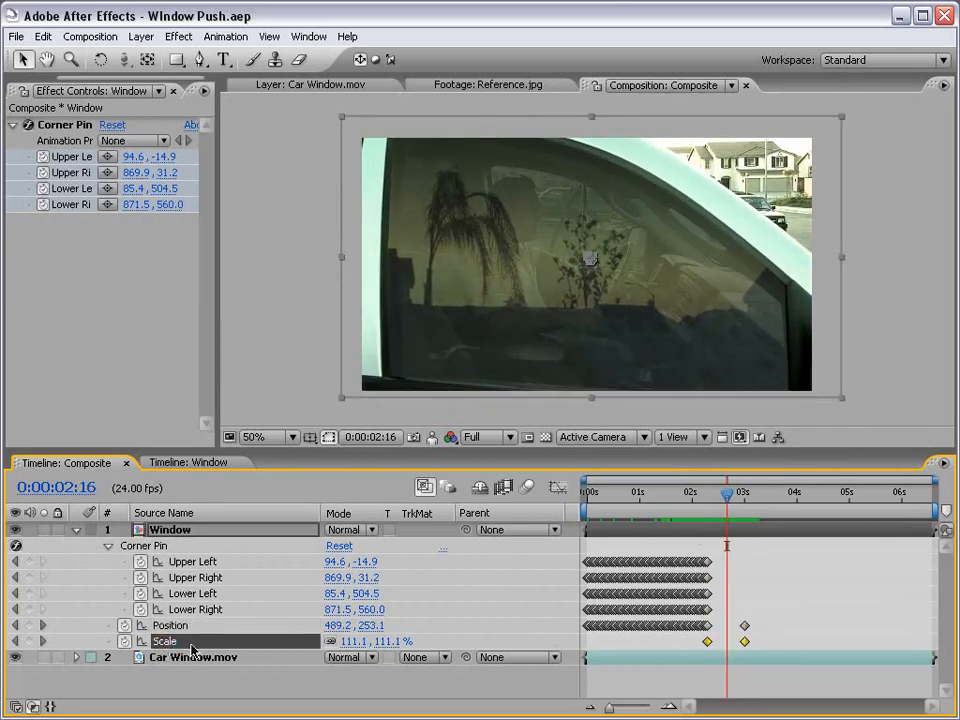
left_click(556, 489)
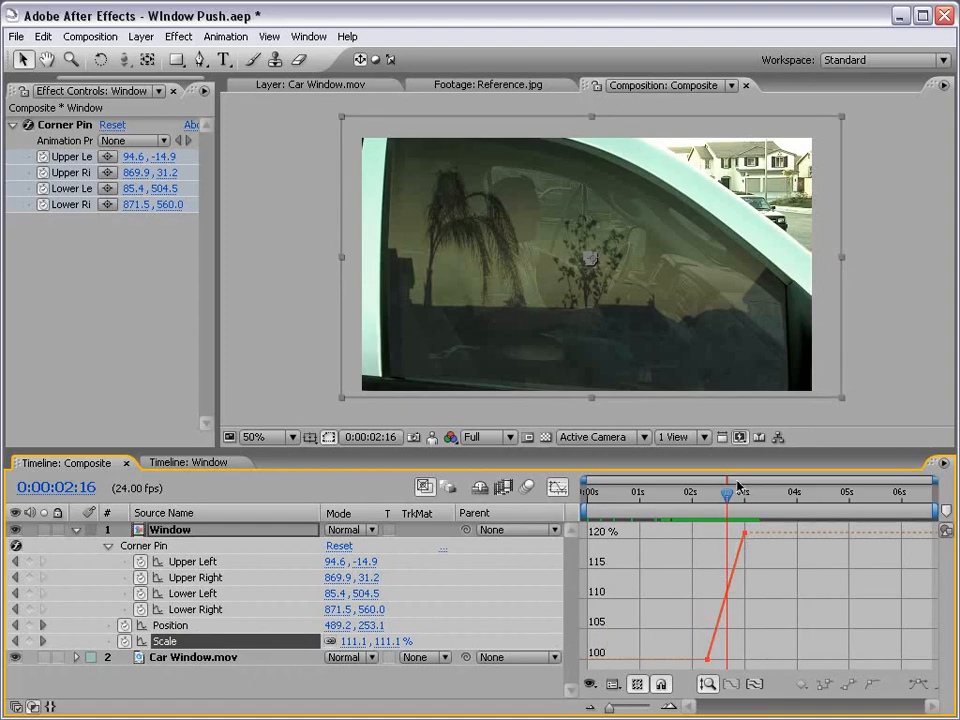
key("j")
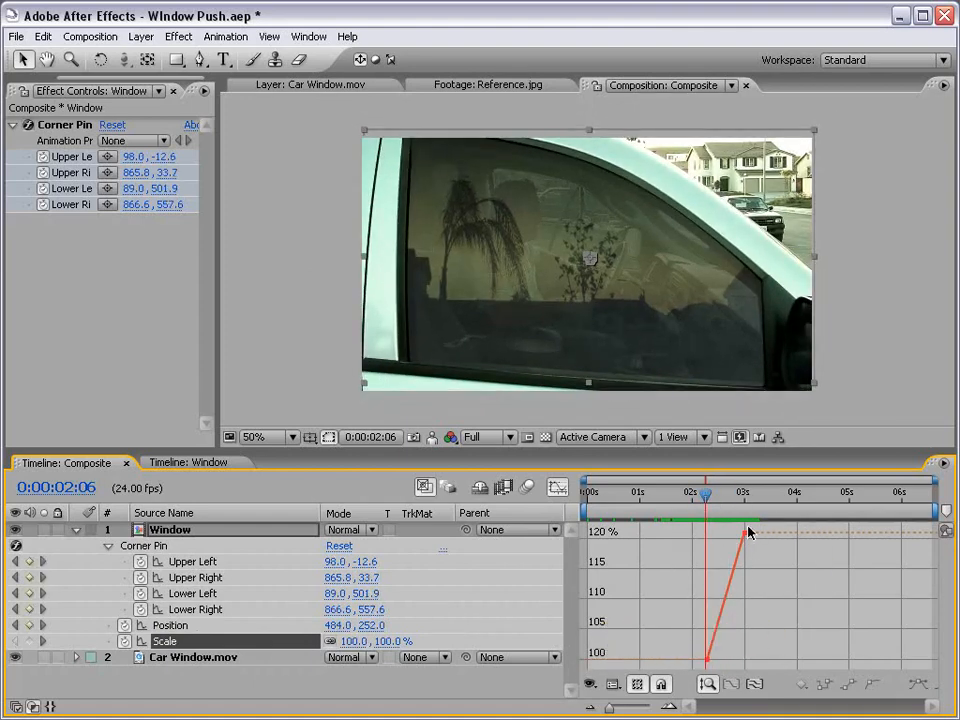
Step: At 0:00:04:01, set the Window layer's Scale to 153%, and scrub between 0:00:02:09 and 0:00:03:04 to check the growth
left_click_drag(708, 496, 805, 497)
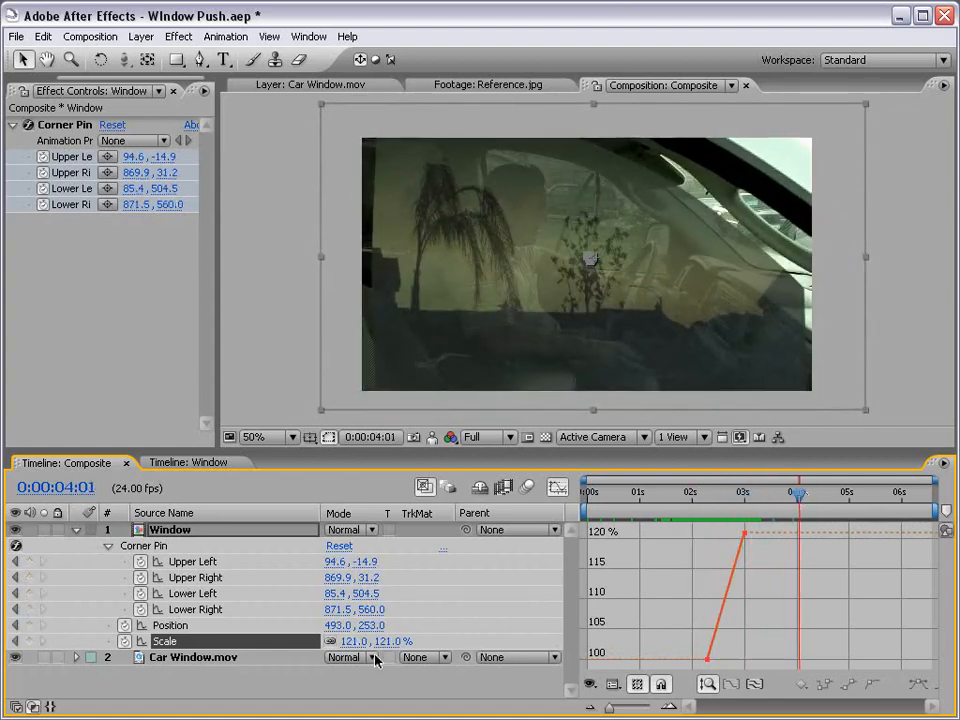
left_click_drag(377, 641, 397, 640)
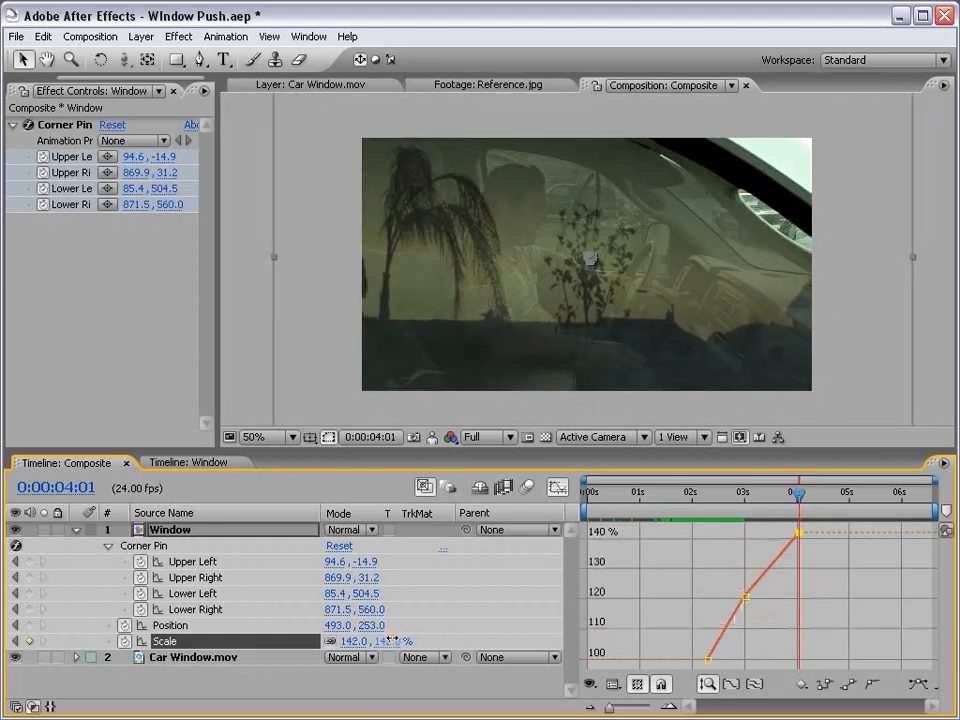
left_click_drag(390, 641, 398, 640)
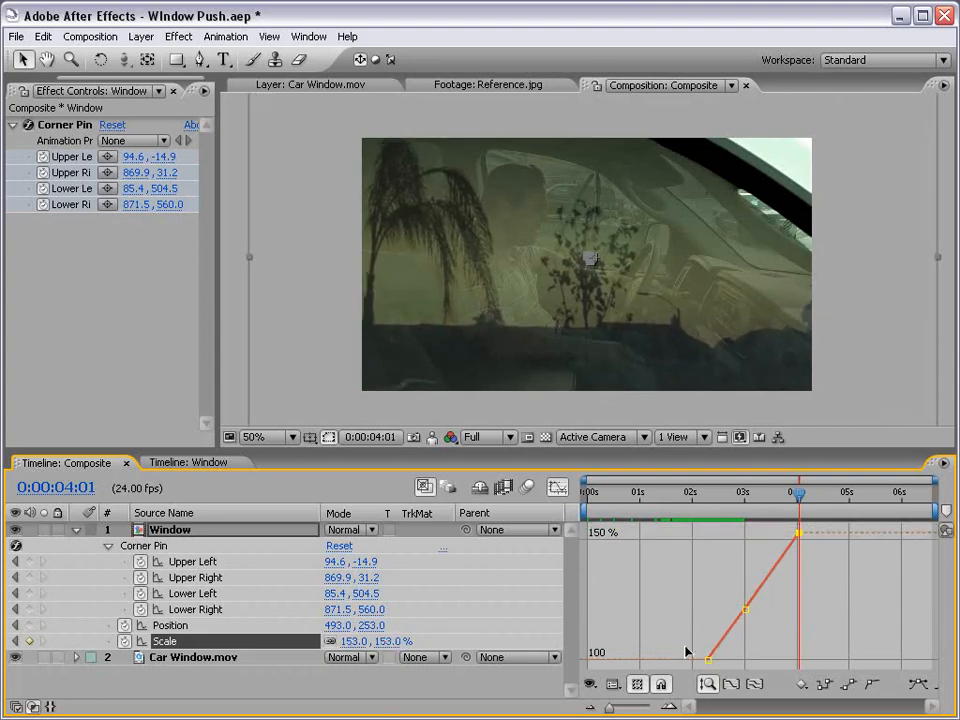
left_click_drag(798, 493, 714, 497)
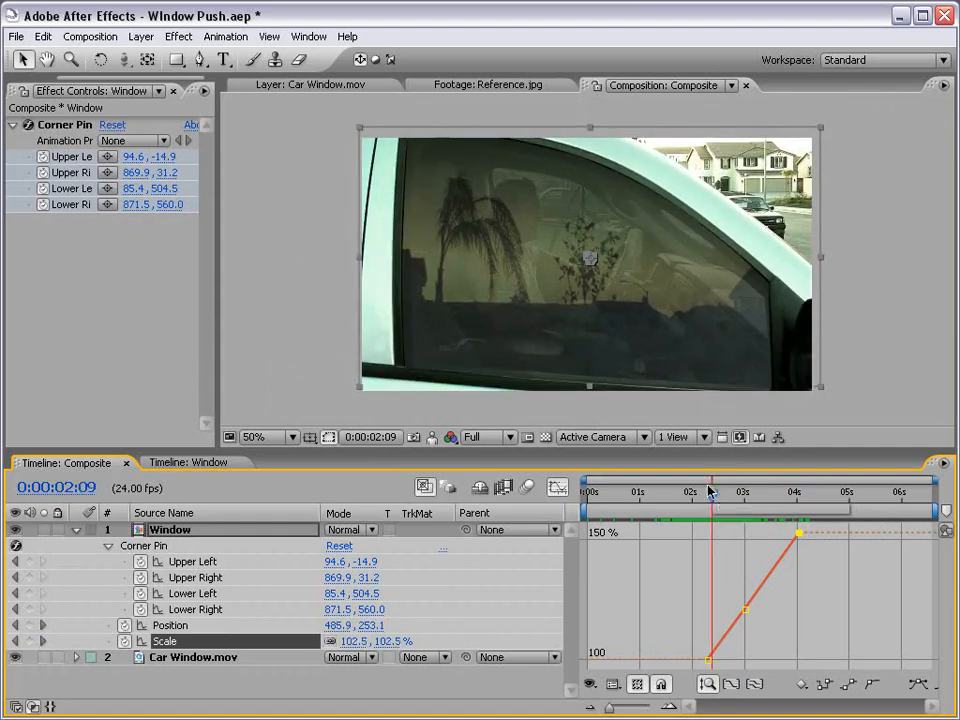
left_click_drag(712, 494, 752, 498)
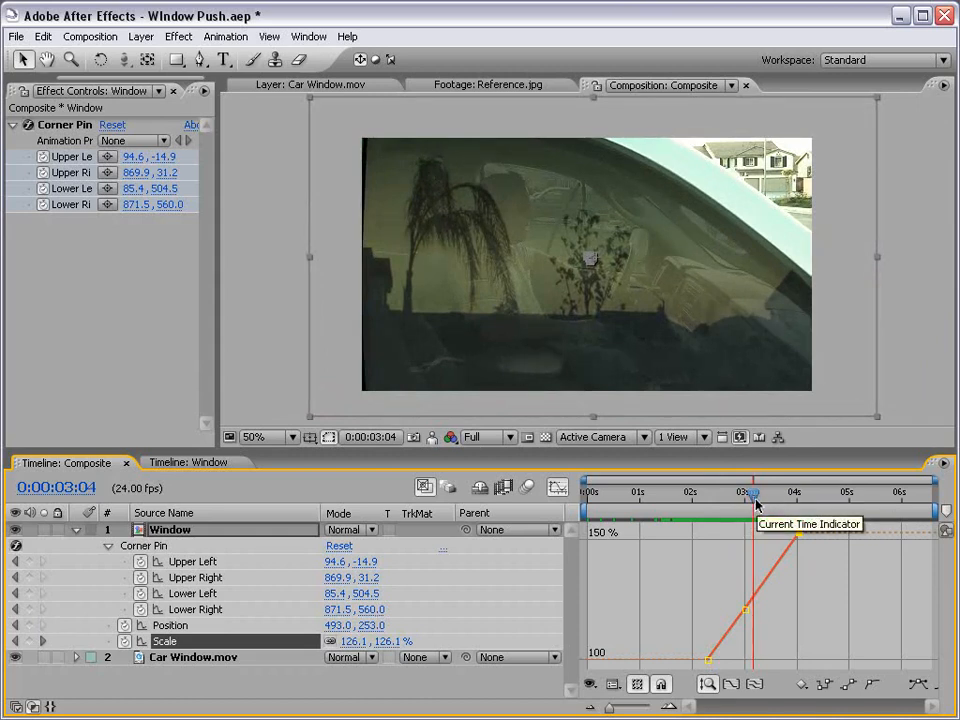
Step: At 0:00:05:00, set the Window layer's Scale to 245%, and scrub back to 0:00:02:11 to check the fit
left_click_drag(756, 503, 853, 503)
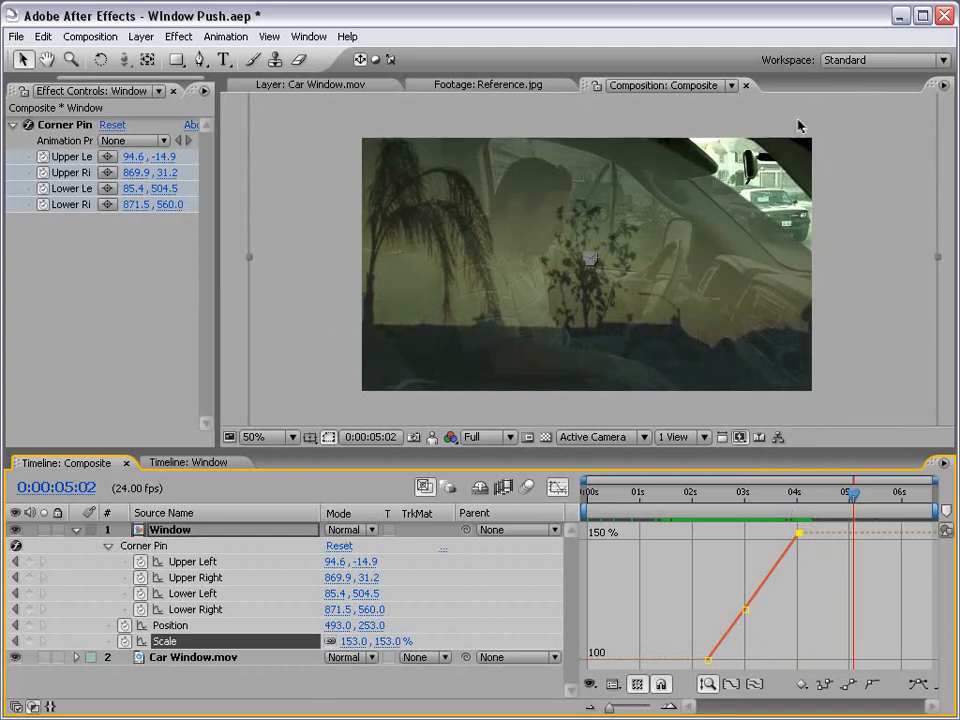
left_click_drag(853, 503, 848, 503)
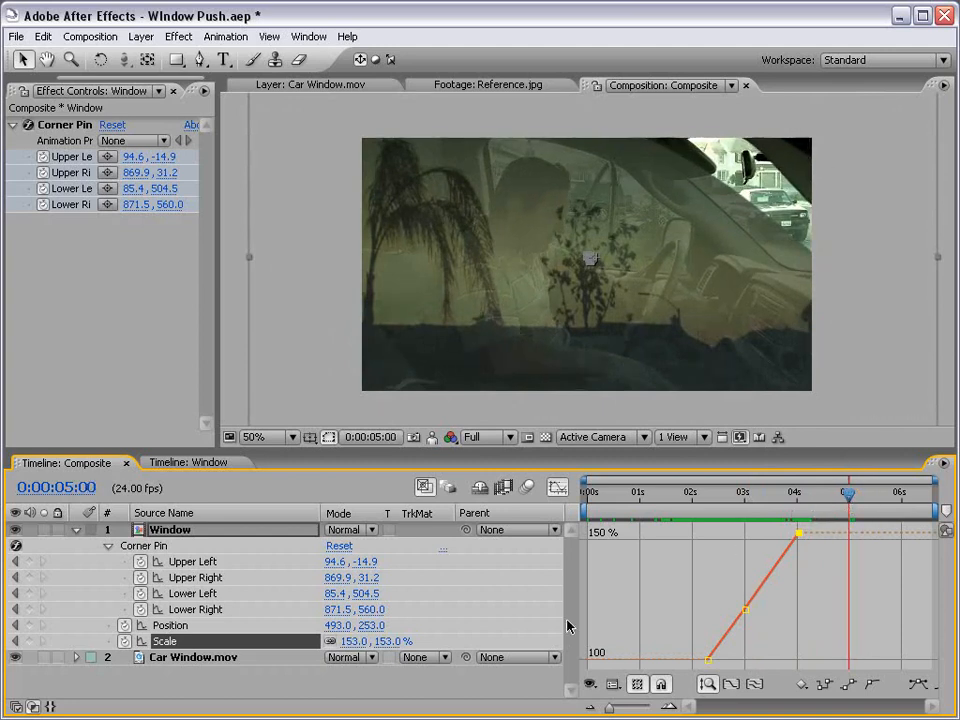
left_click_drag(375, 641, 417, 641)
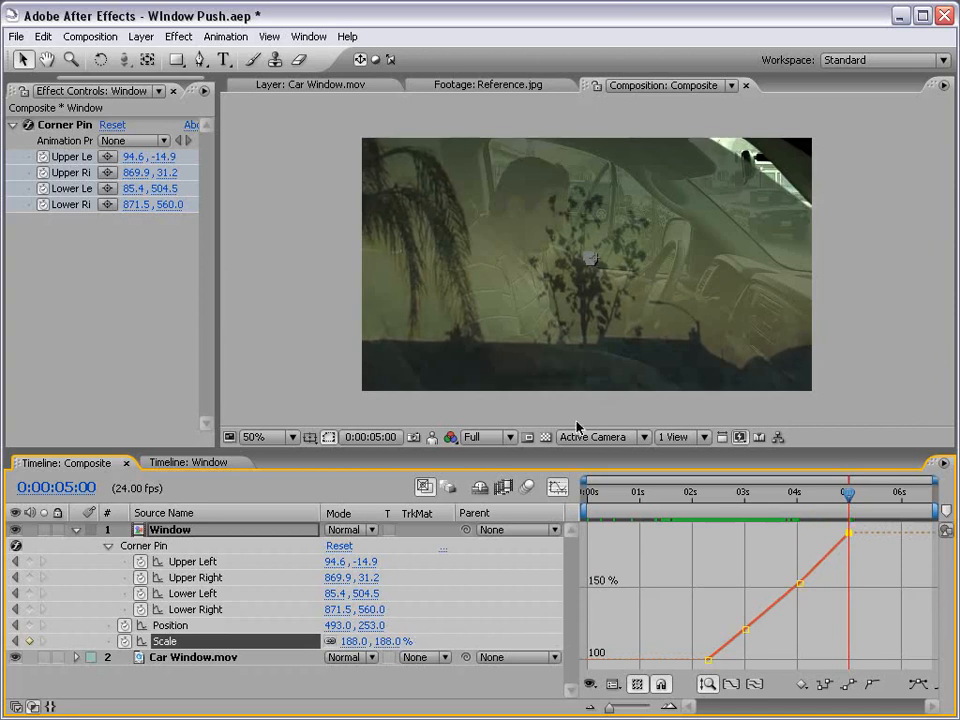
left_click_drag(387, 647, 432, 633)
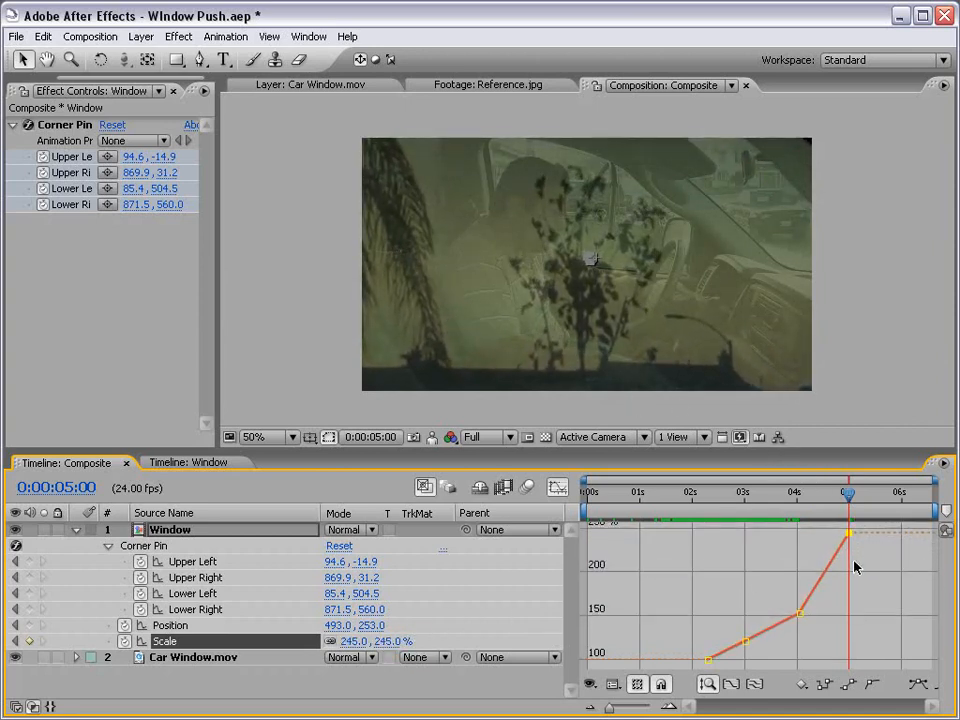
left_click_drag(848, 493, 714, 506)
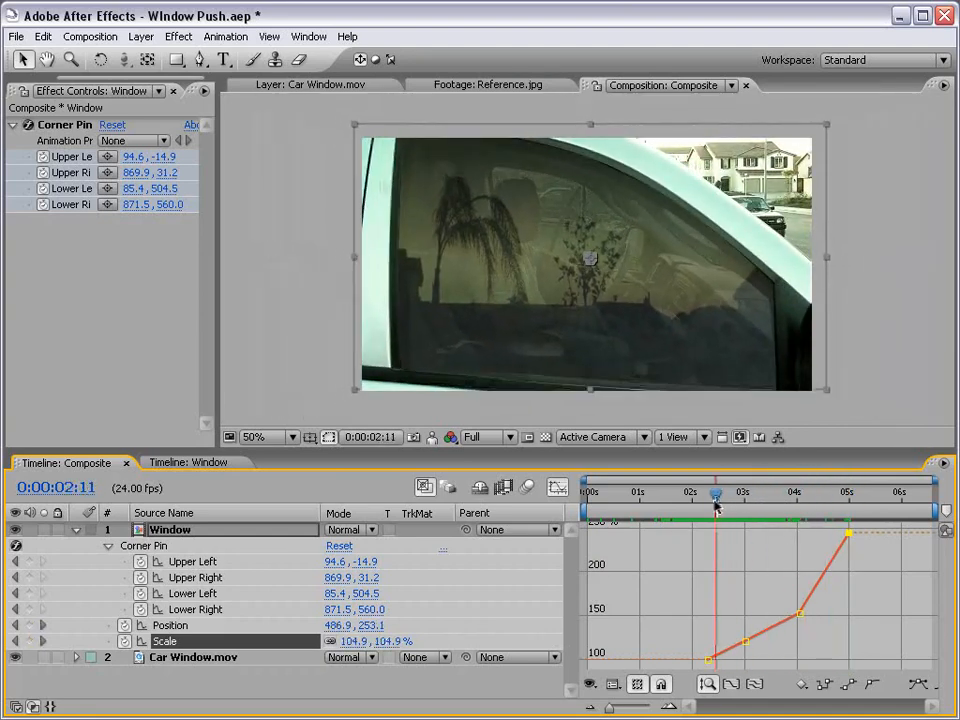
Step: Close the Graph Editor and apply a red Fill effect to the Window layer with Opacity set to 55%
left_click(557, 486)
left_click(826, 568)
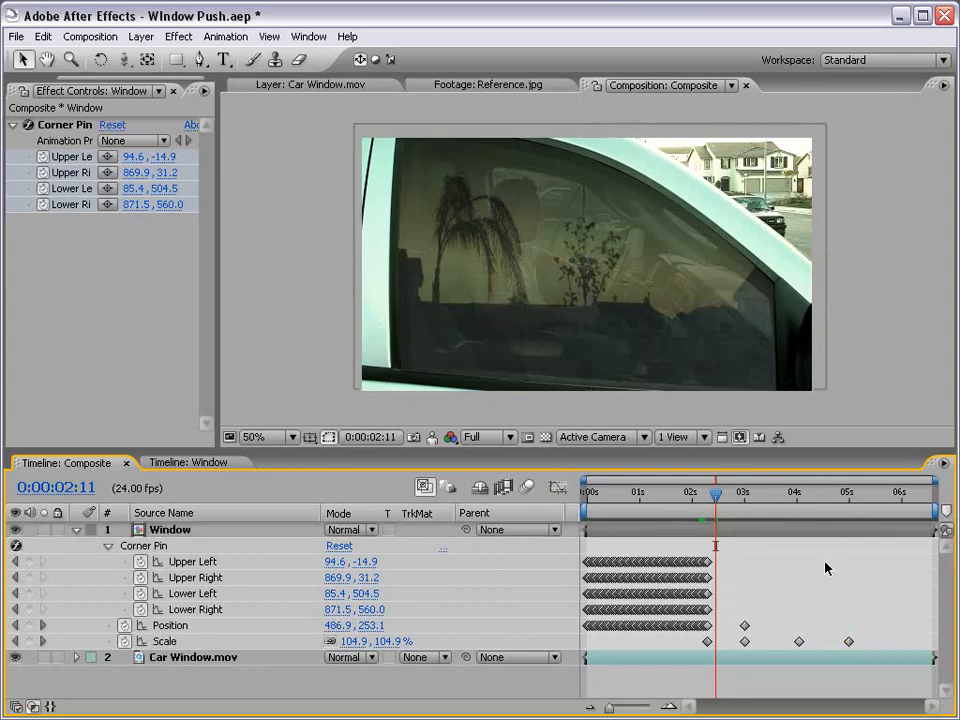
left_click(684, 527)
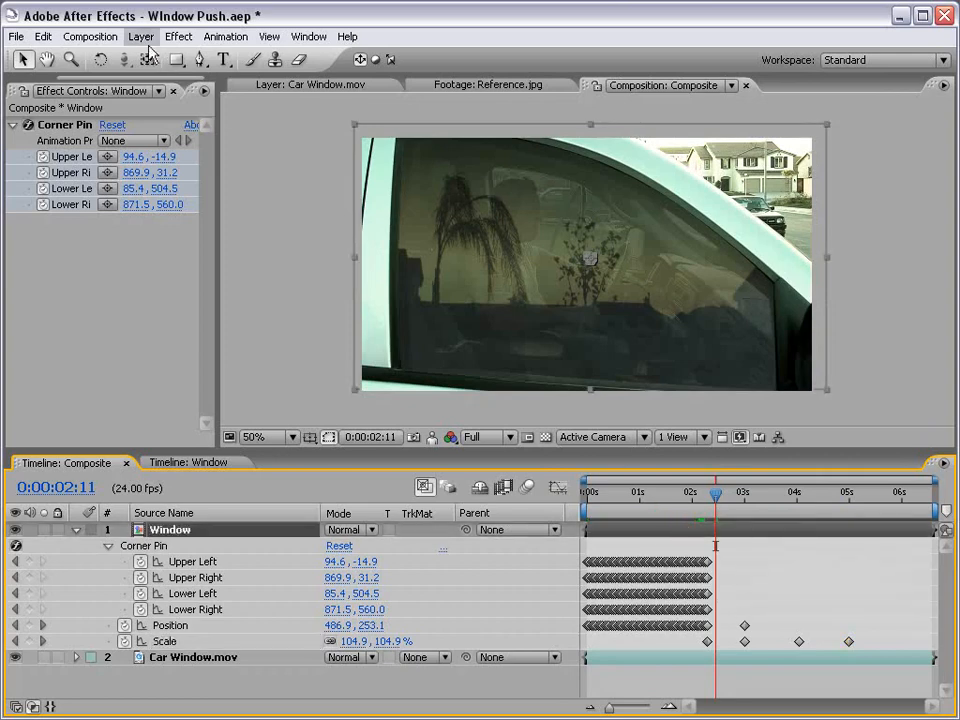
left_click(180, 36)
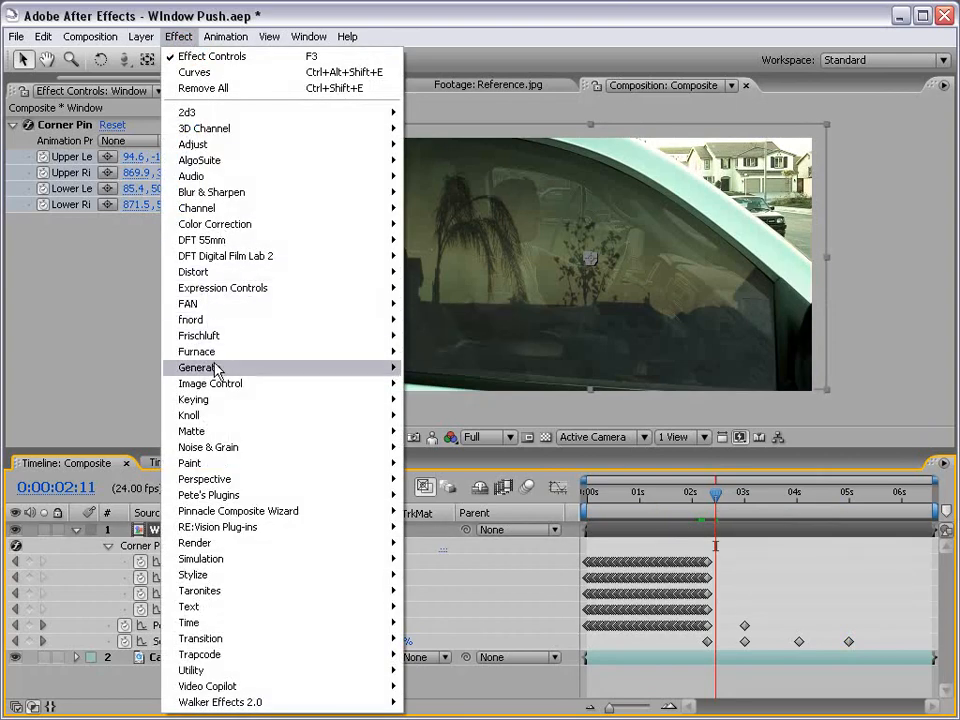
mouse_move(215, 370)
left_click(420, 524)
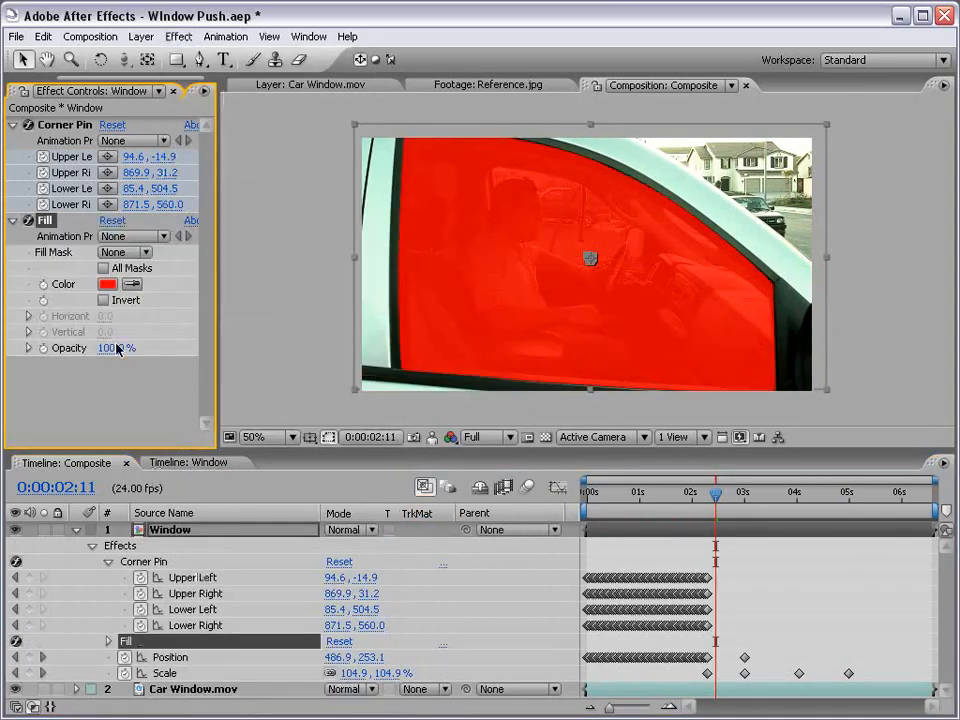
left_click_drag(116, 350, 72, 351)
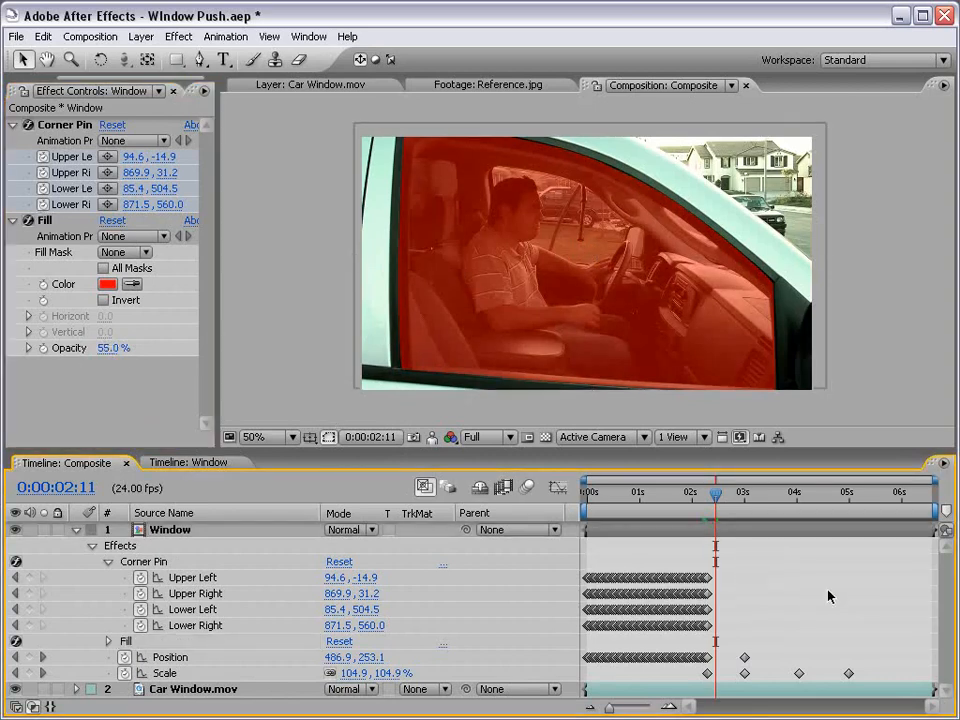
Step: Delete the Window layer's Scale keyframes at 0:00:03:00 and 0:00:04:01, then set Scale to 121.9% at 0:00:03:00
left_click_drag(726, 667, 814, 681)
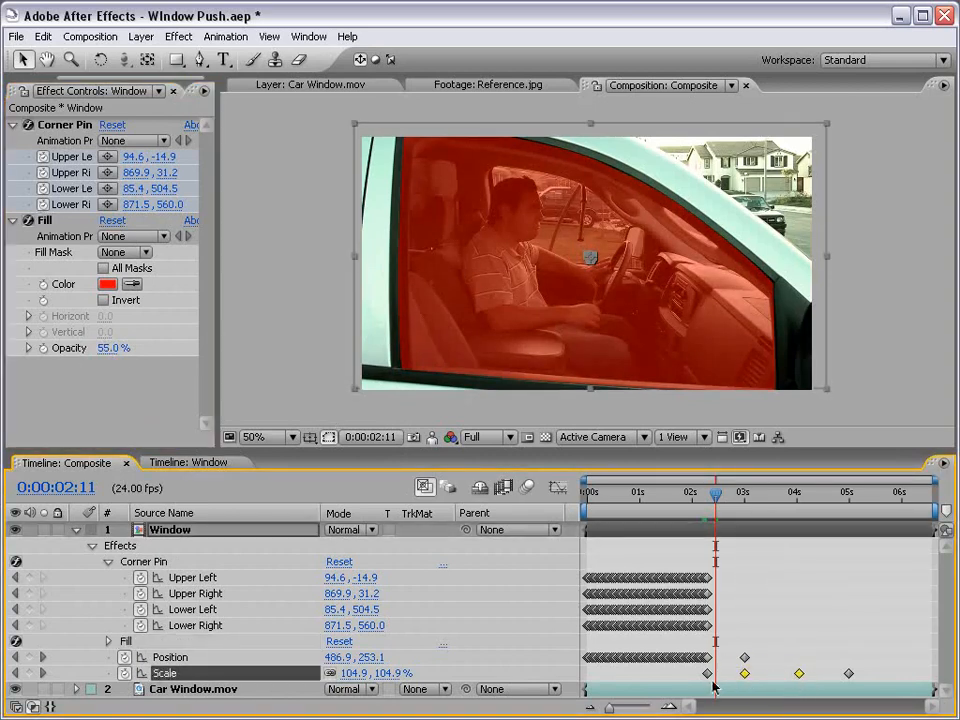
key("Delete")
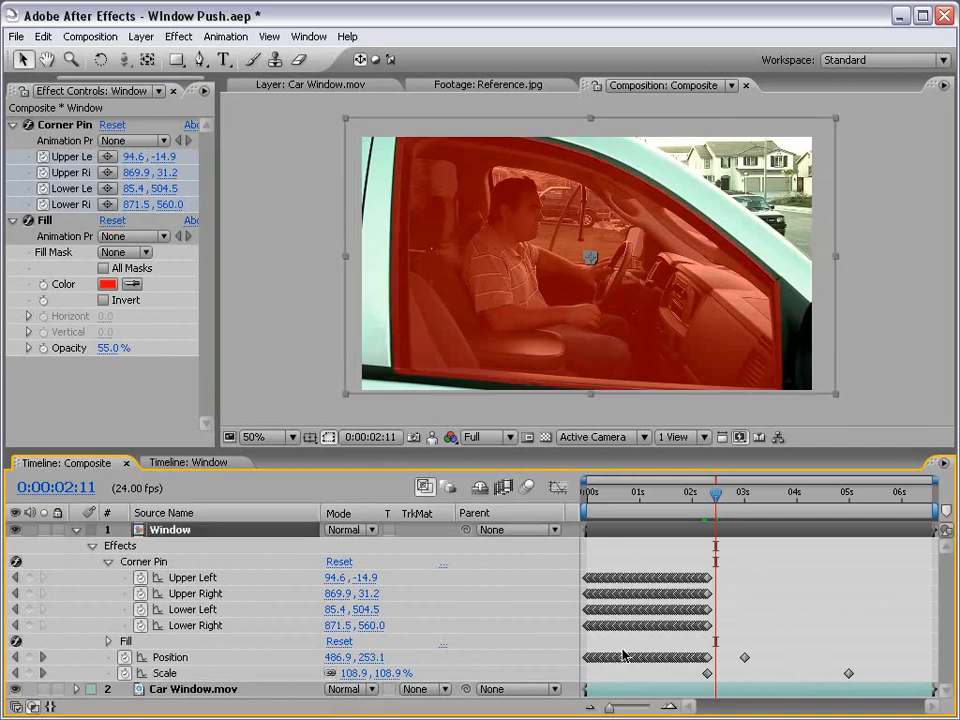
left_click_drag(715, 494, 745, 494)
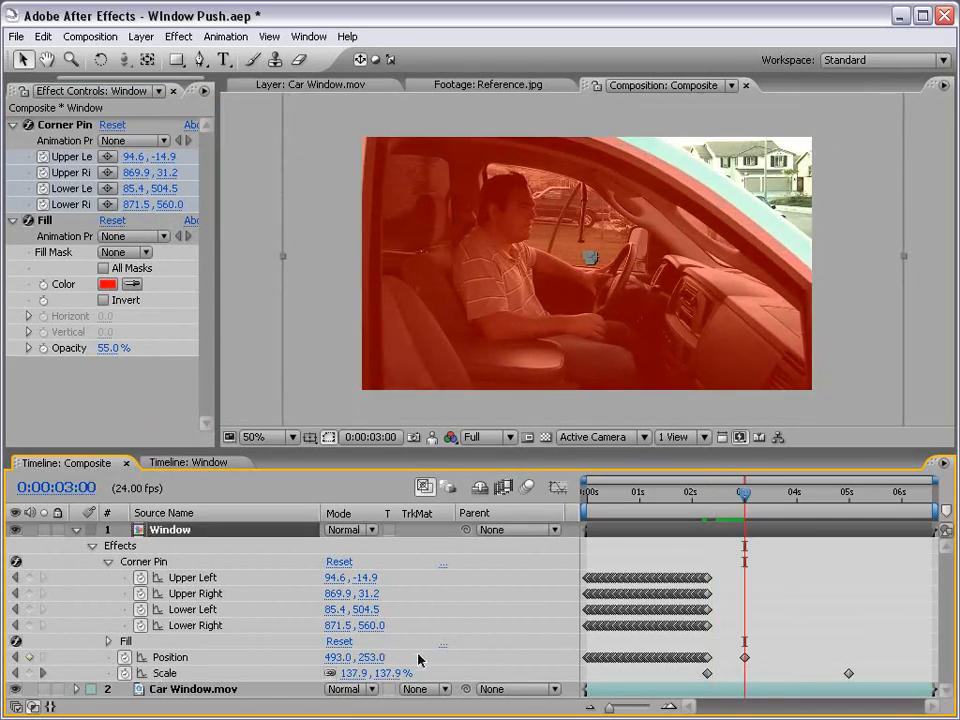
mouse_move(388, 673)
left_mouse_down()
mouse_move(360, 677)
mouse_move(370, 673)
left_mouse_up()
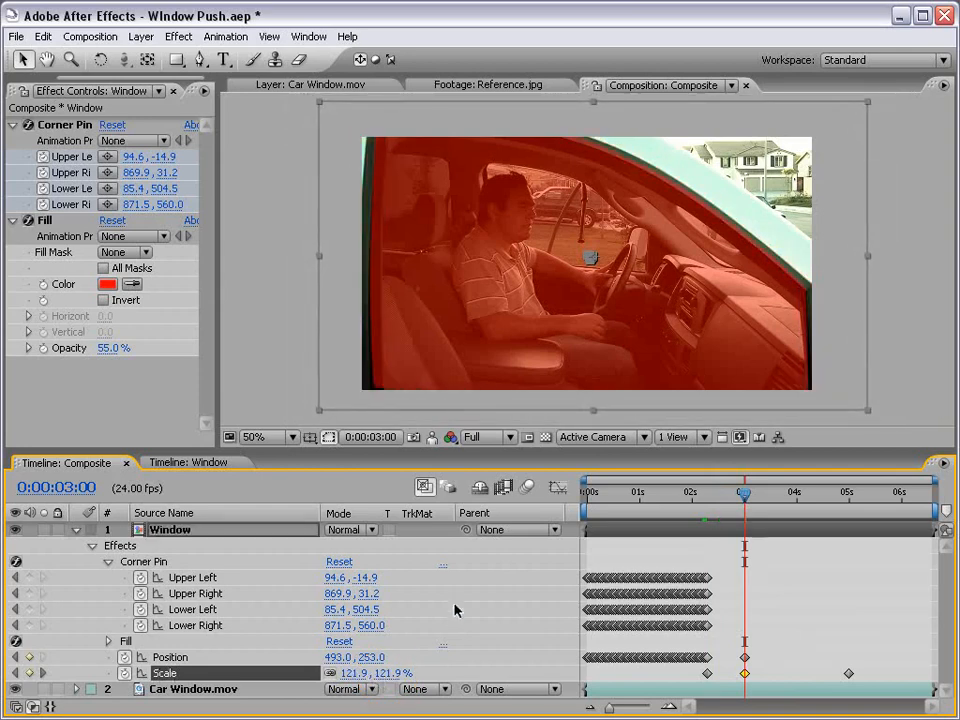
Step: Nudge the Window layer to Position 487.0, 263.0 at 0:00:03:00 so the red fill lines up with the window frame
key("Left")
key("Left")
key("Left")
key("Left")
key("Left")
key("Left")
key("Down")
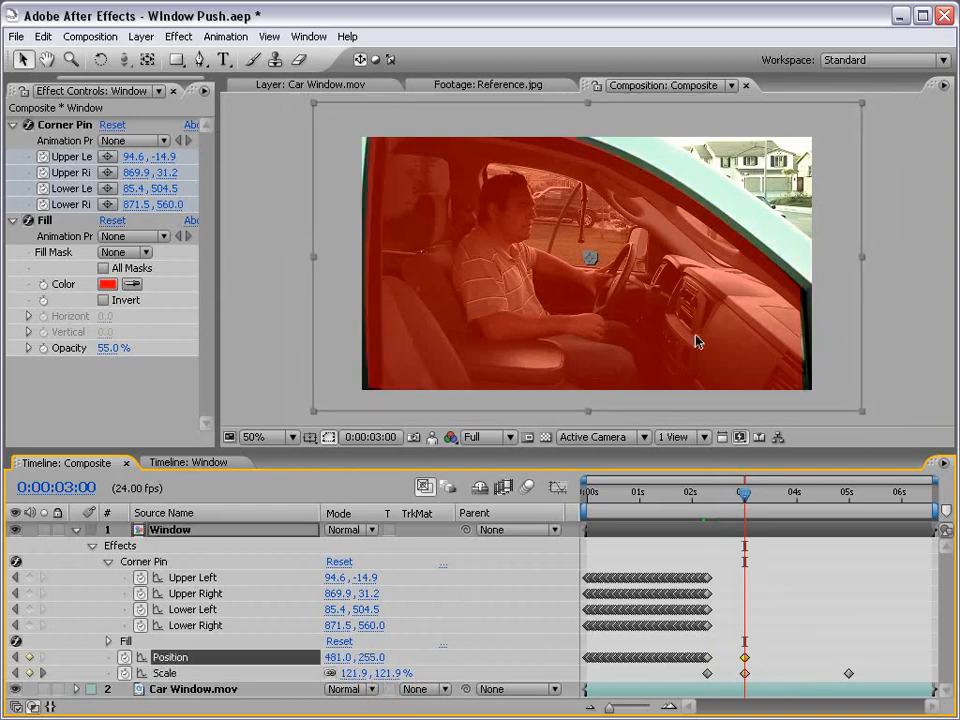
key("Down")
key("Down")
key("Down")
key("Down")
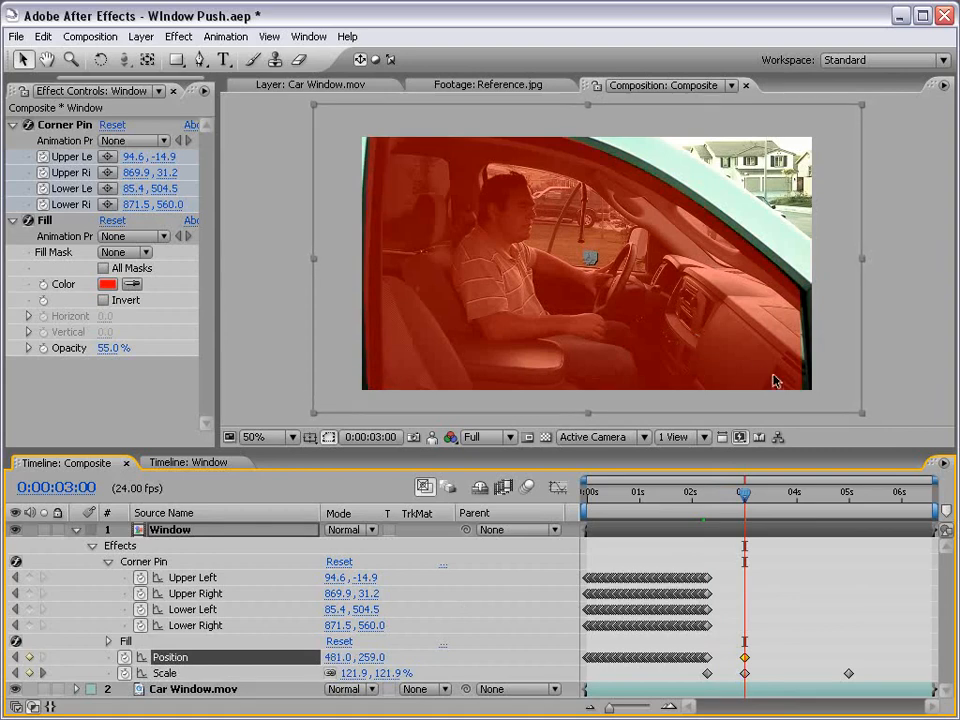
key("Right")
key("Right")
key("Right")
key("Down")
key("Down")
key("Right")
key("Right")
key("Right")
key("Down")
key("Down")
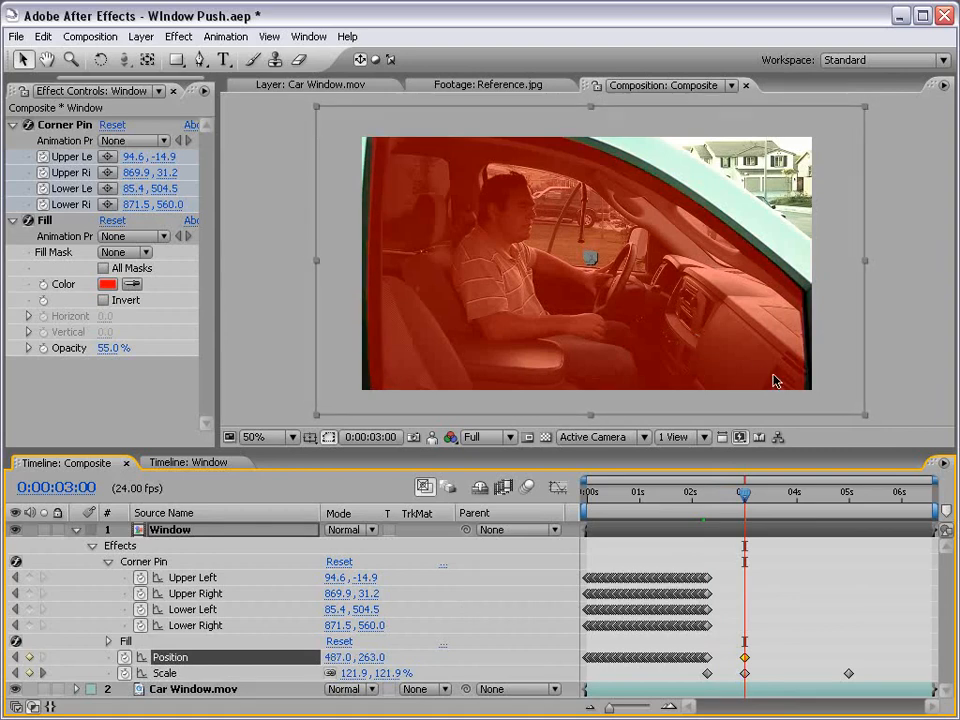
Step: Fine-tune the Window layer's Scale to 122.5% at 0:00:03:00
left_click(393, 673)
type("1")
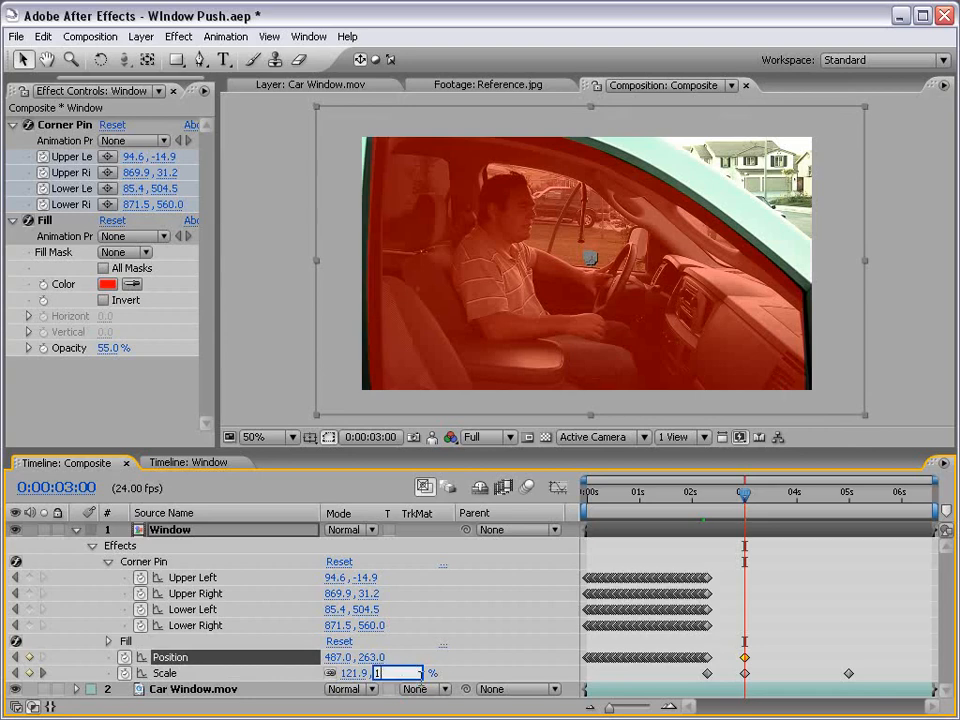
type("22.5")
key("Return")
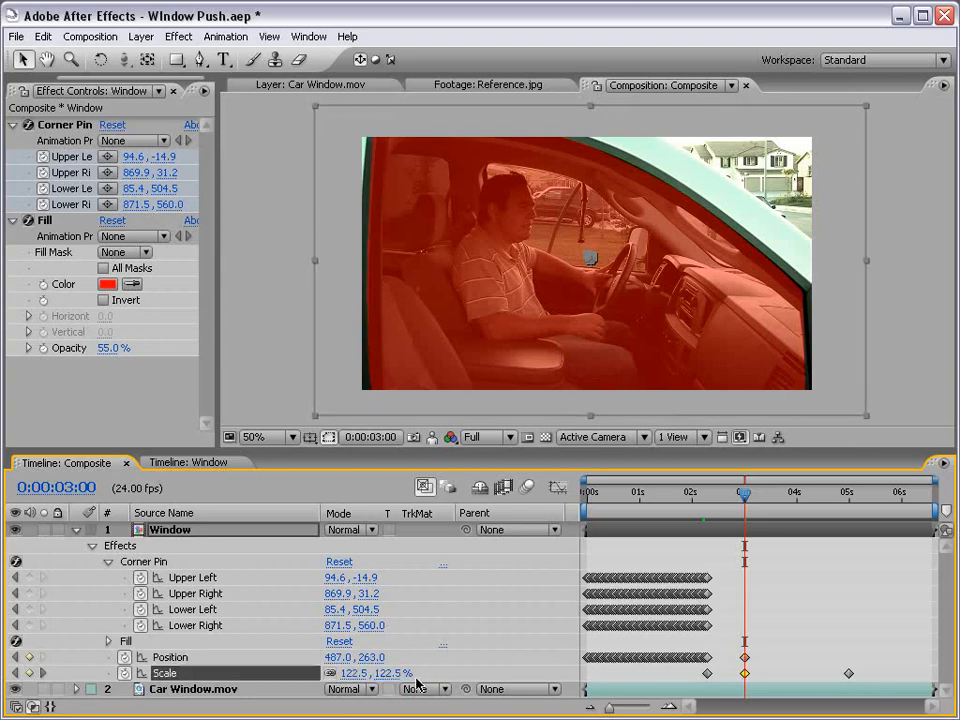
Step: Add Scale keyframes to the Window layer with 160.9% at 0:00:03:17 and 135.6% at 0:00:03:08
left_click_drag(743, 508, 782, 508)
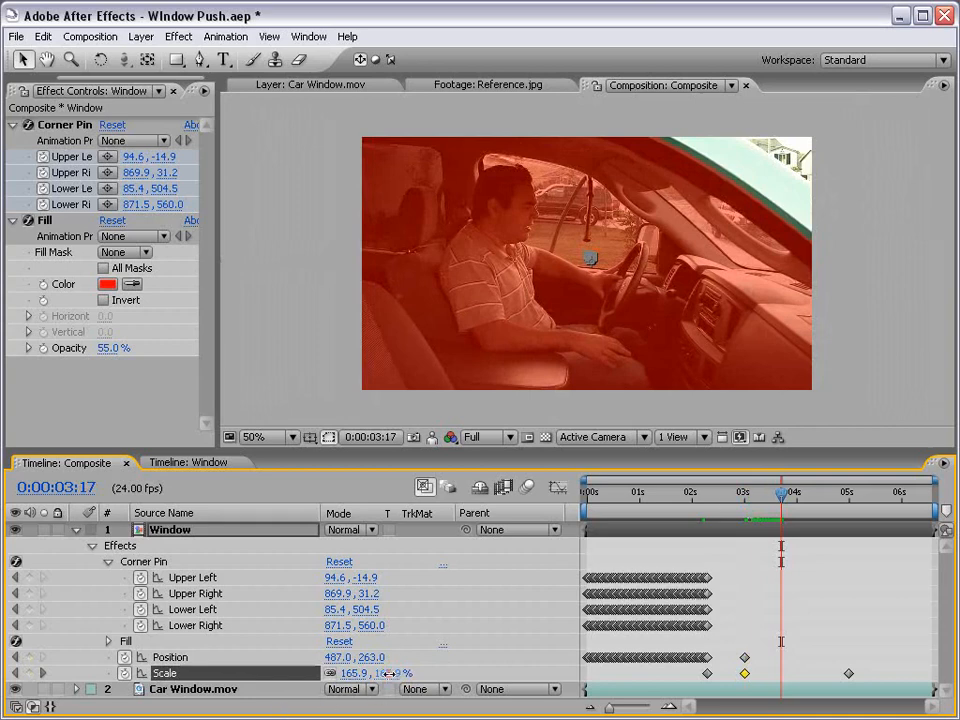
left_click_drag(392, 674, 387, 674)
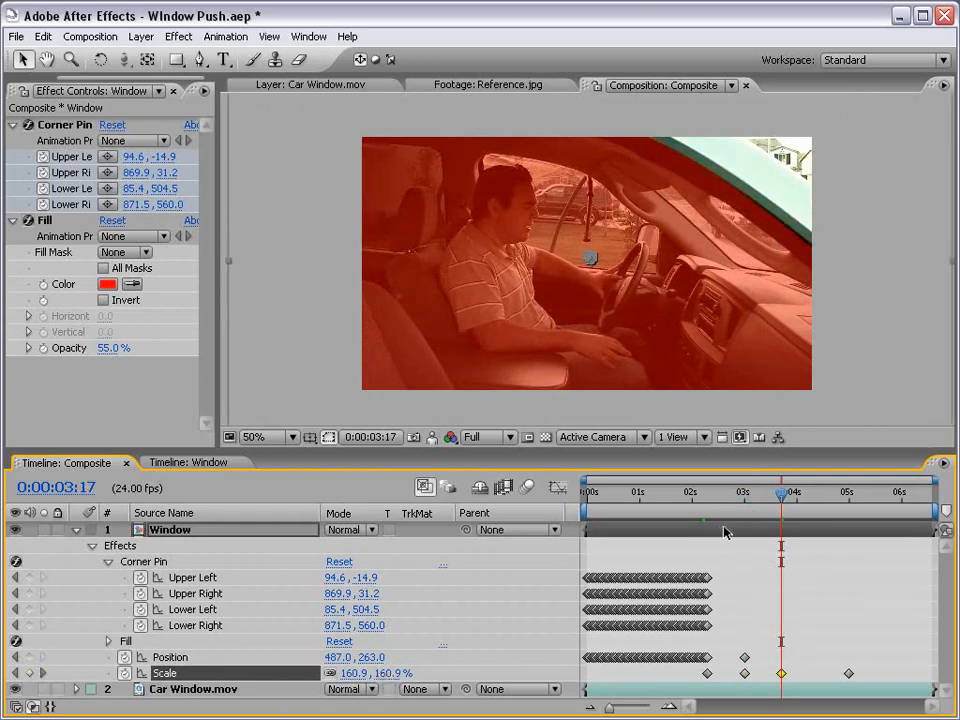
left_click_drag(779, 500, 760, 500)
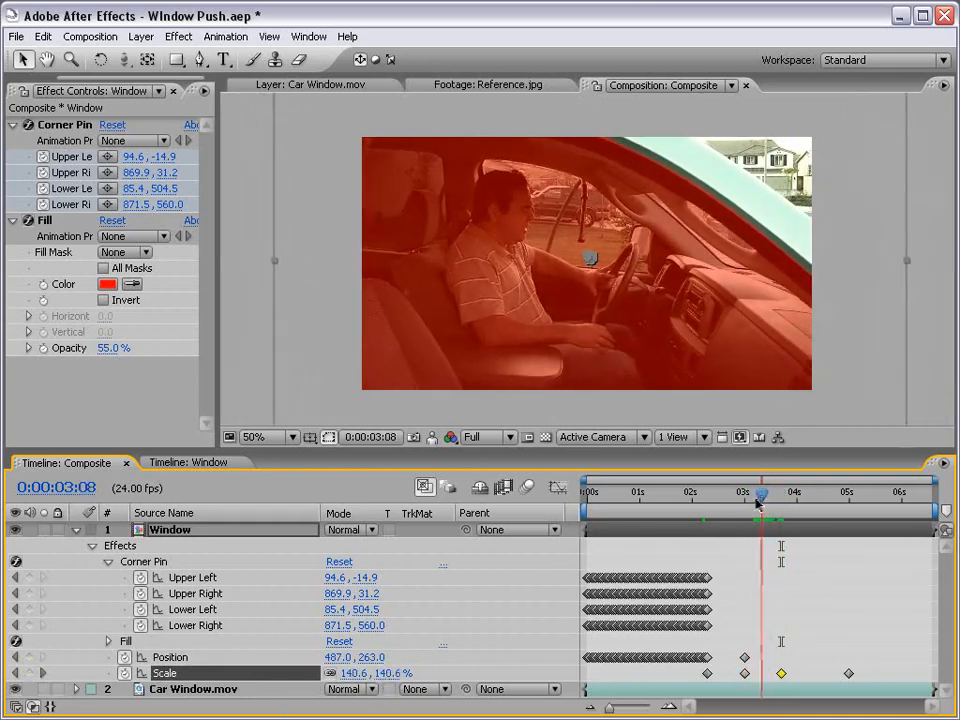
left_click_drag(391, 673, 388, 673)
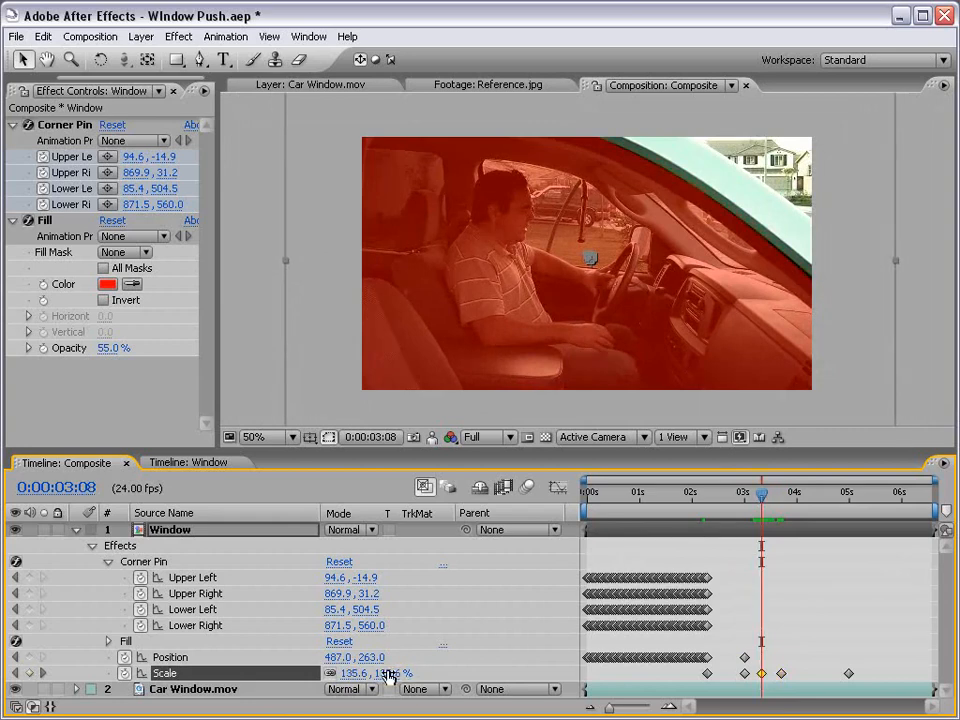
Step: Increase the Window layer's Scale at 0:00:04:05 to cover the car window, and set it to 264.3% at 0:00:04:17
left_click_drag(764, 500, 807, 503)
left_click_drag(384, 680, 390, 673)
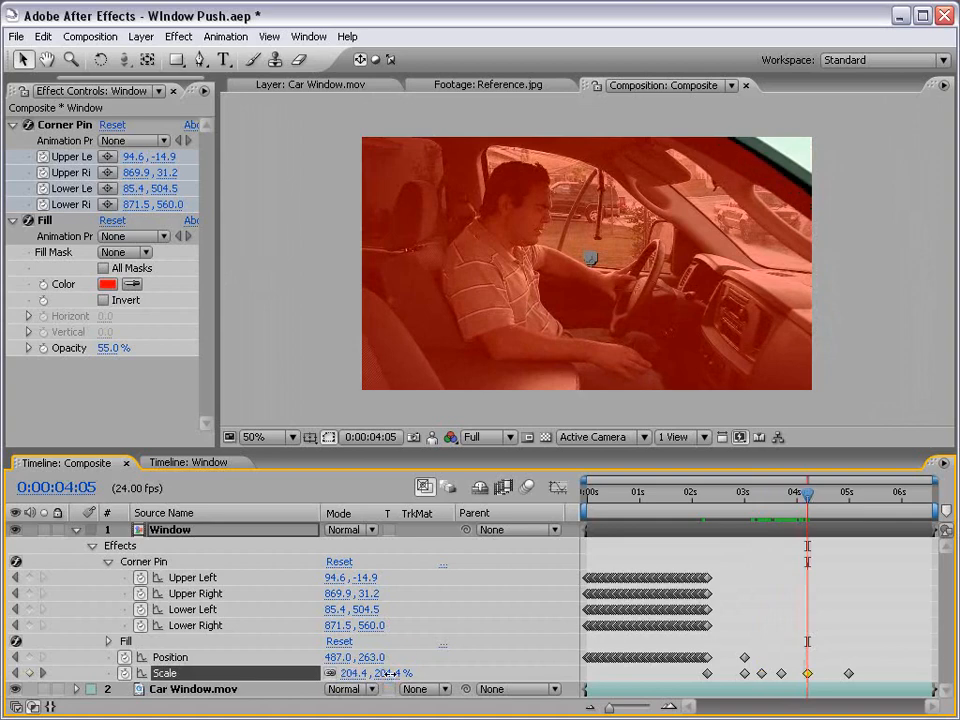
left_click_drag(807, 497, 835, 494)
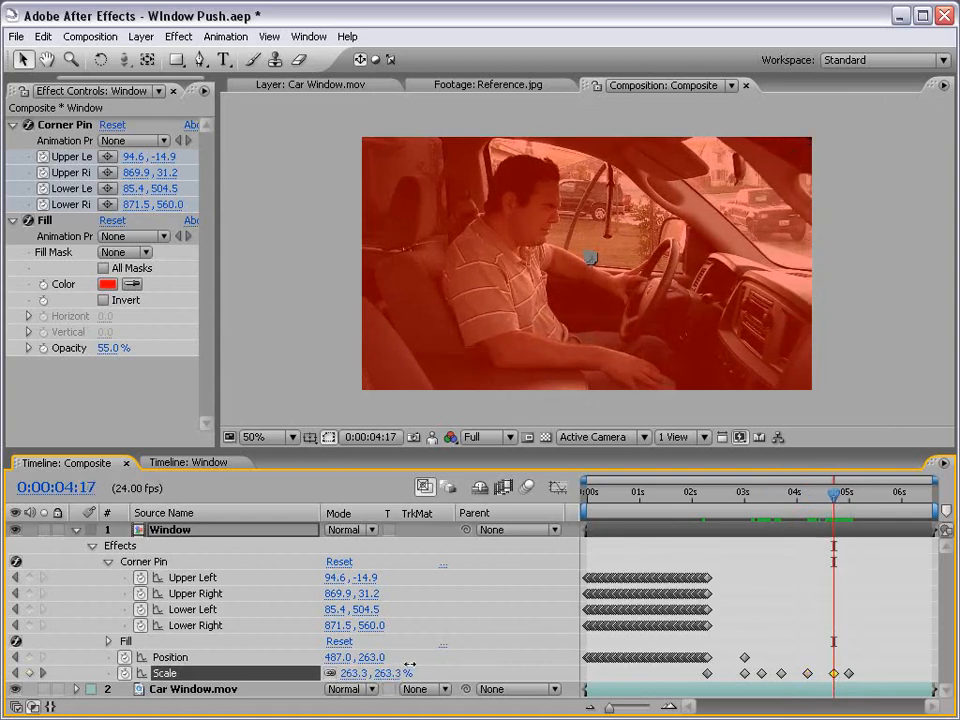
left_click(832, 612)
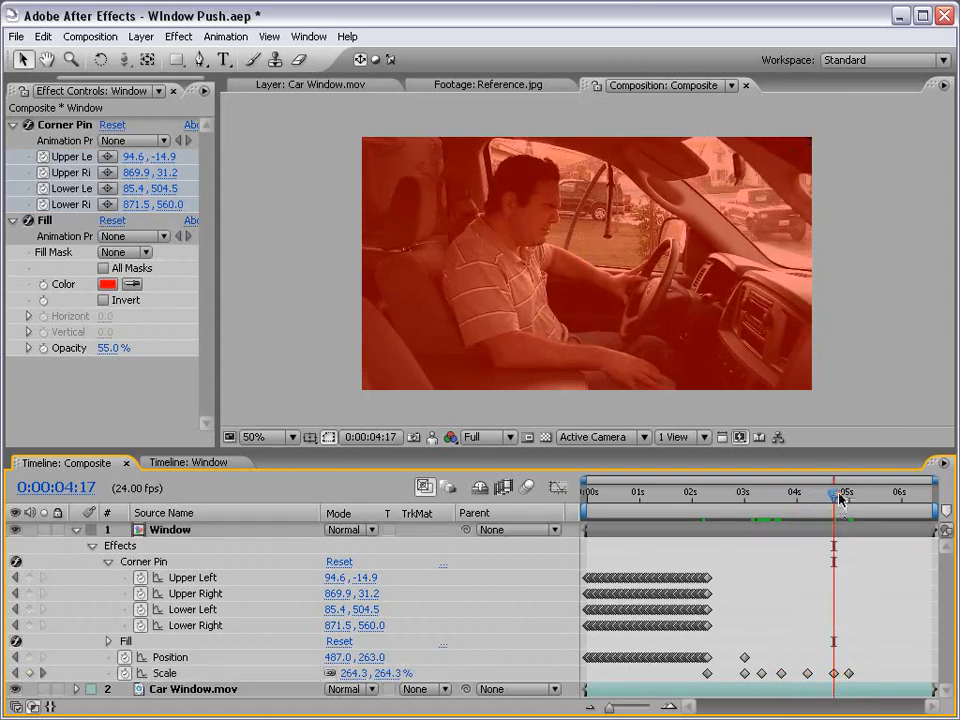
Step: Raise the Scale keyframe at 0:00:05:00 to 316% using the Graph Editor curve as a guide, and scrub back to 0:00:03:01
left_click_drag(840, 497, 855, 497)
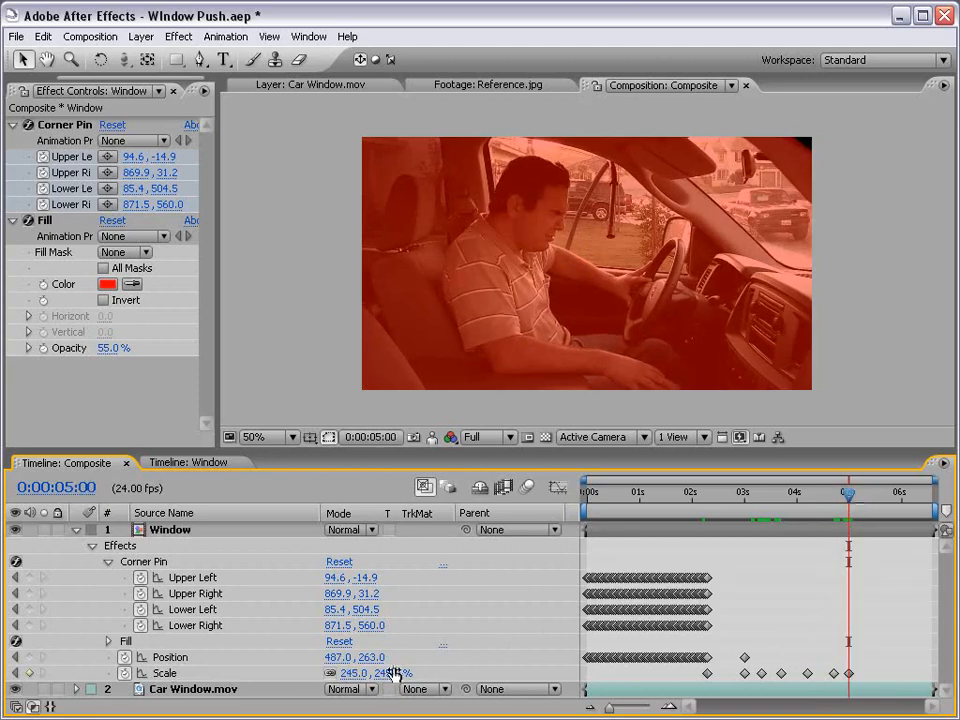
left_click_drag(395, 676, 410, 657)
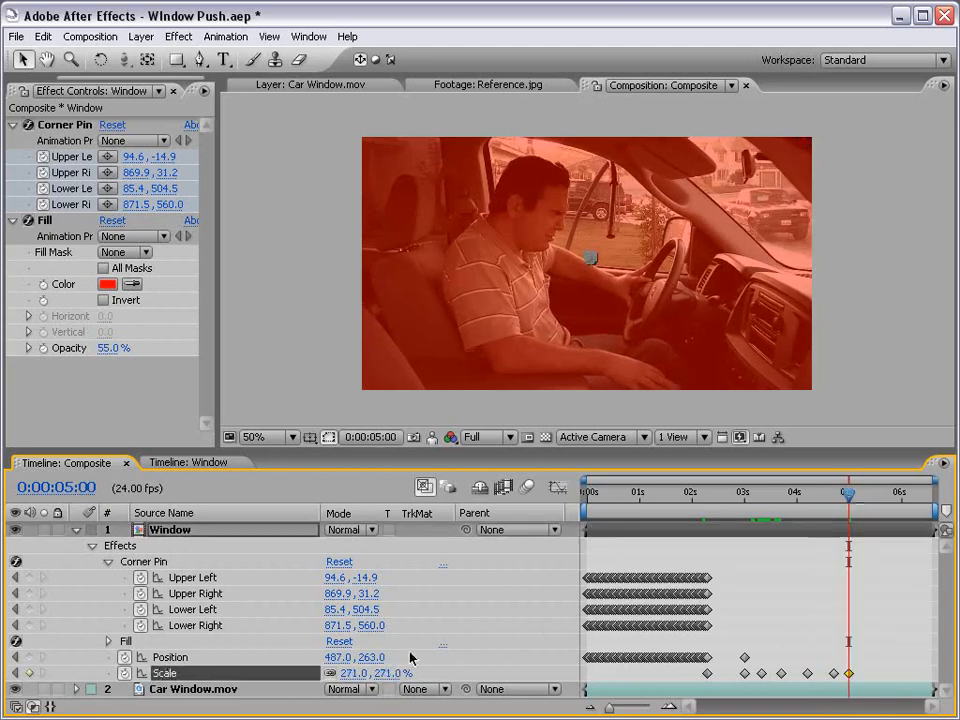
left_click(556, 488)
left_click(838, 527)
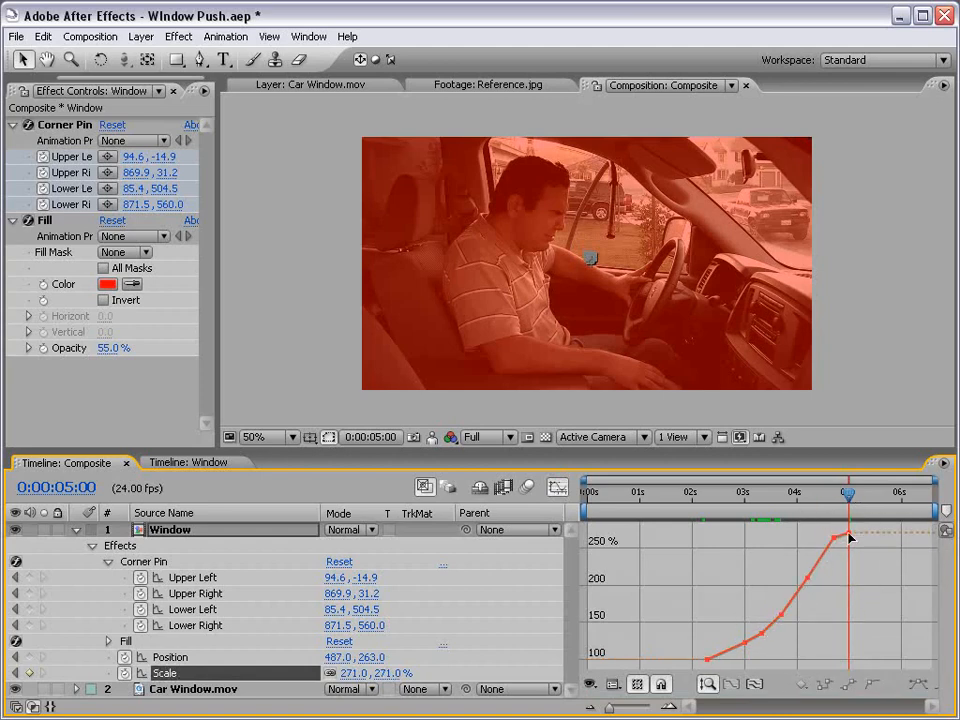
left_click_drag(390, 676, 417, 660)
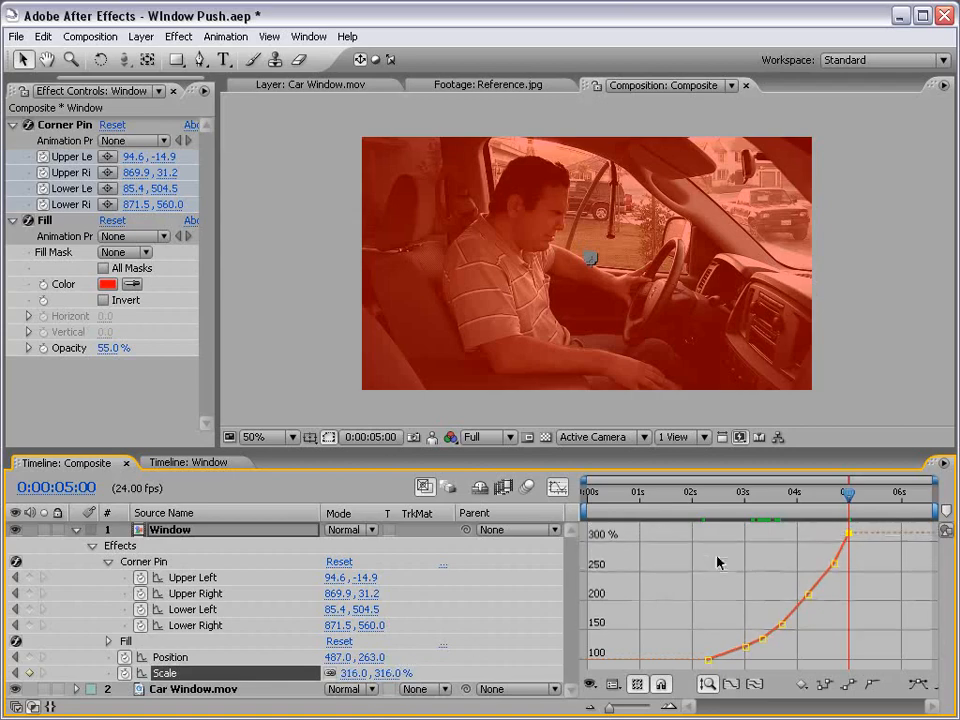
left_click_drag(848, 494, 746, 503)
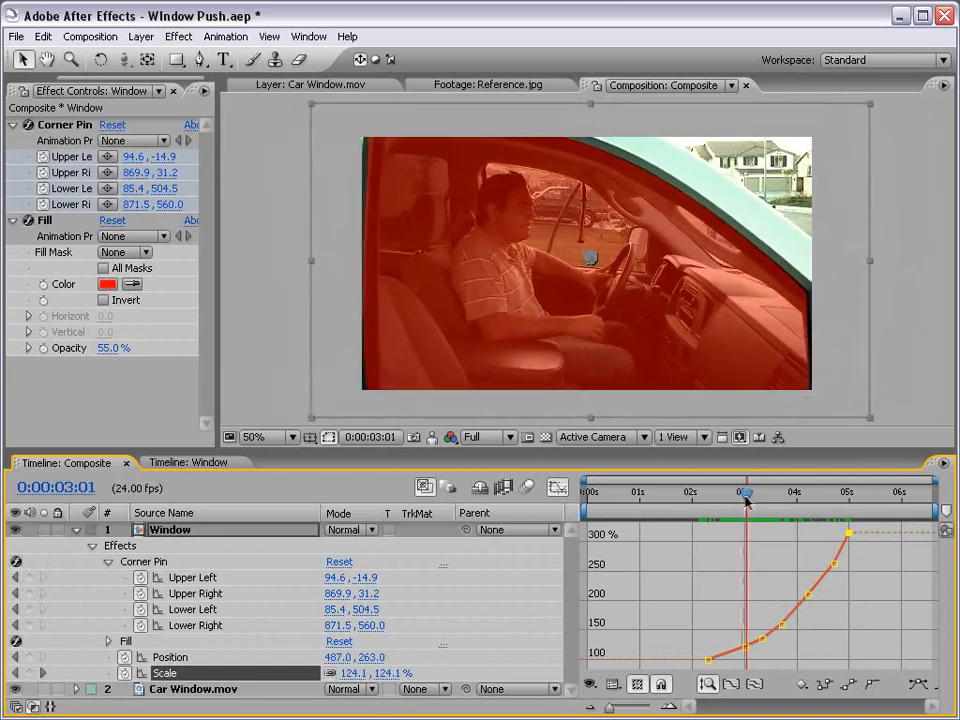
Step: Return to the keyframe view, nudge the Window layer slightly left at 0:00:03:00, and check the alignment at 0:00:02:13
left_click(558, 488)
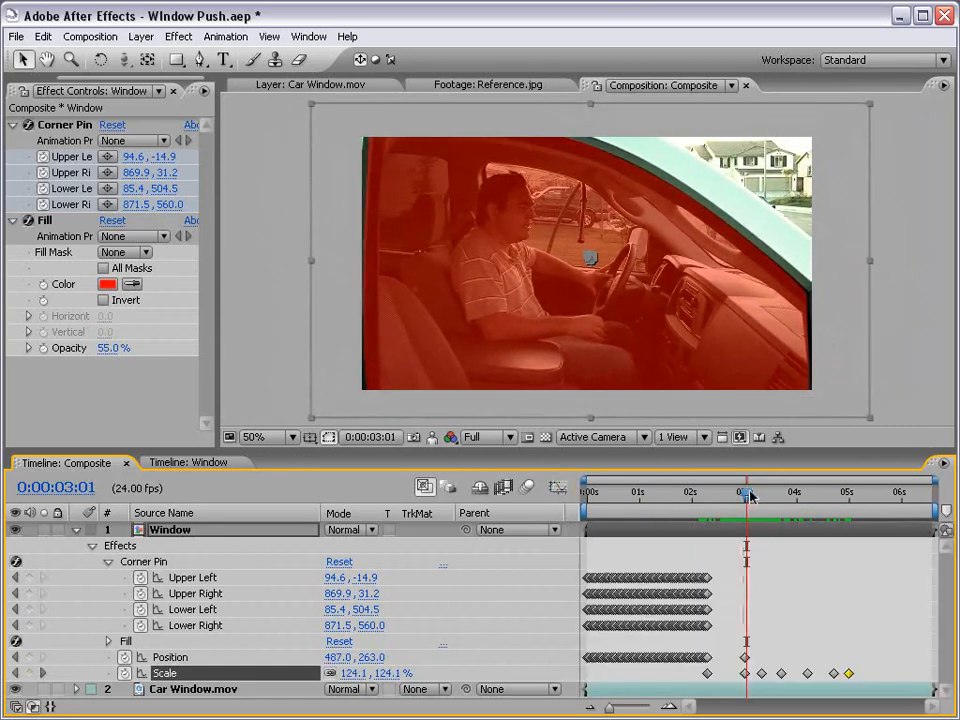
key("equal")
key("equal")
left_click_drag(748, 498, 641, 580)
key("Left")
key("Left")
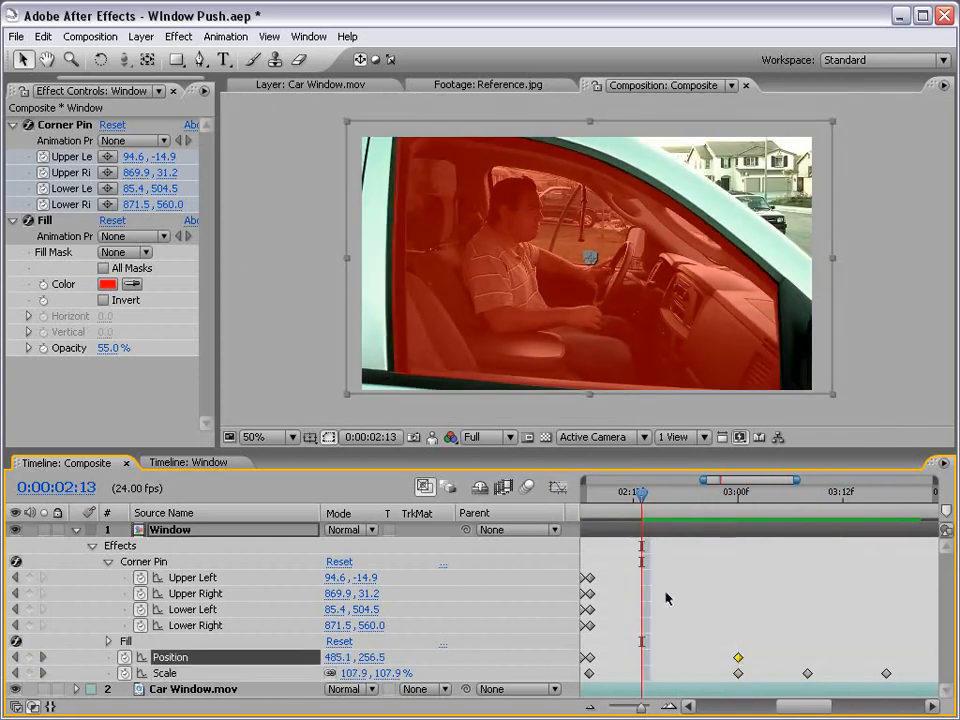
Step: Apply the Grid effect from the Generate category to the Window layer
left_click(668, 598)
left_click(180, 36)
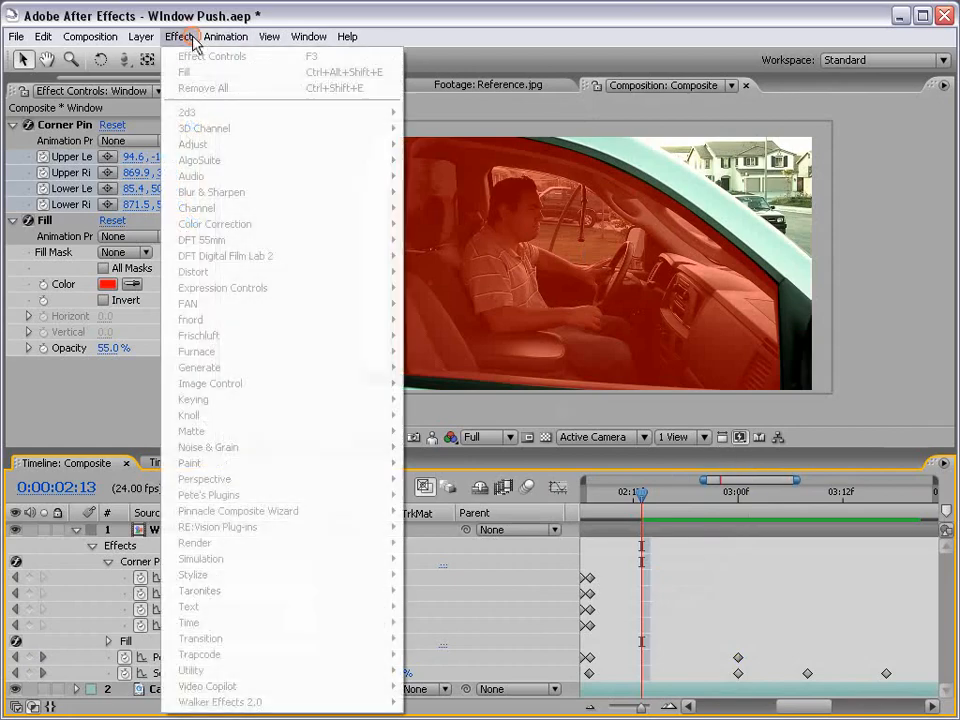
left_click(690, 525)
left_click(180, 36)
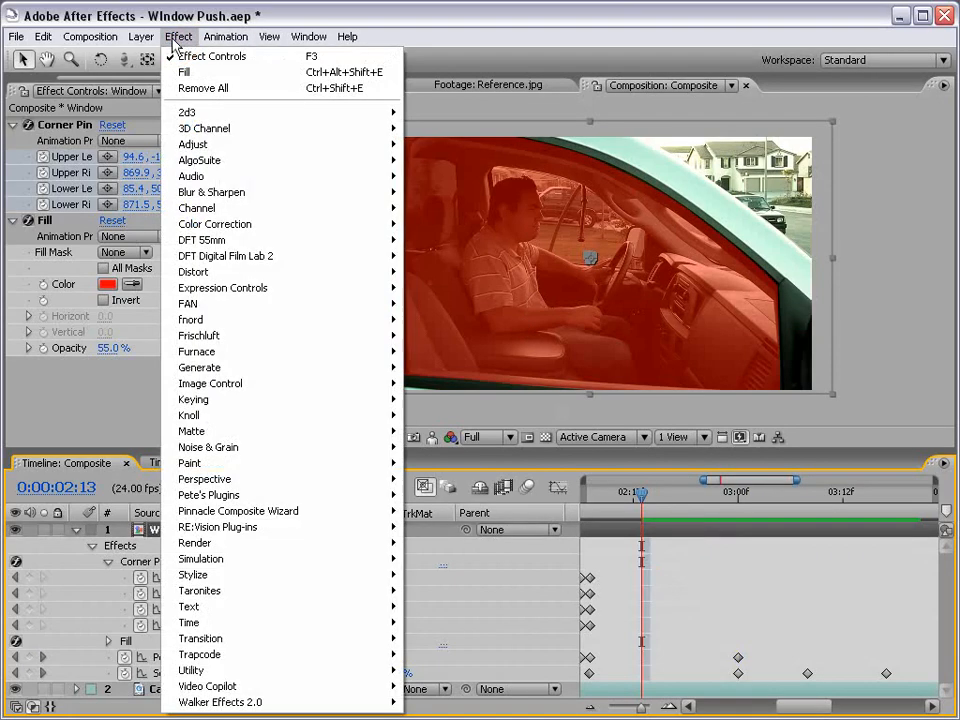
mouse_move(285, 370)
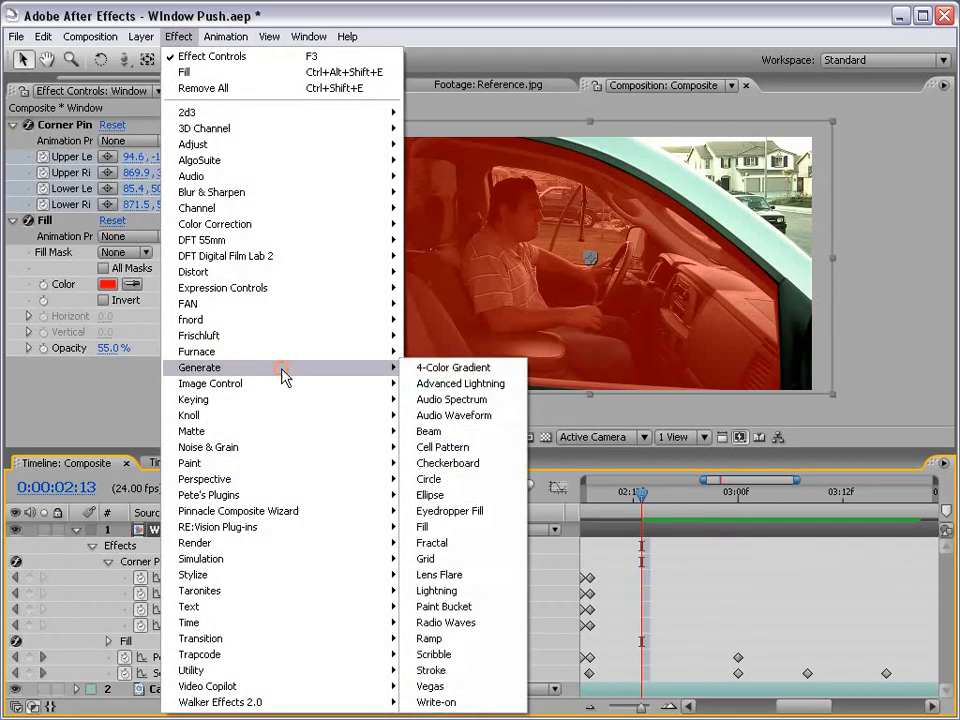
left_click(446, 558)
Step: Collapse the Corner Pin and Fill effects and move Grid above Corner Pin so the grid follows the window's perspective
scroll(65, 180, "up", 4)
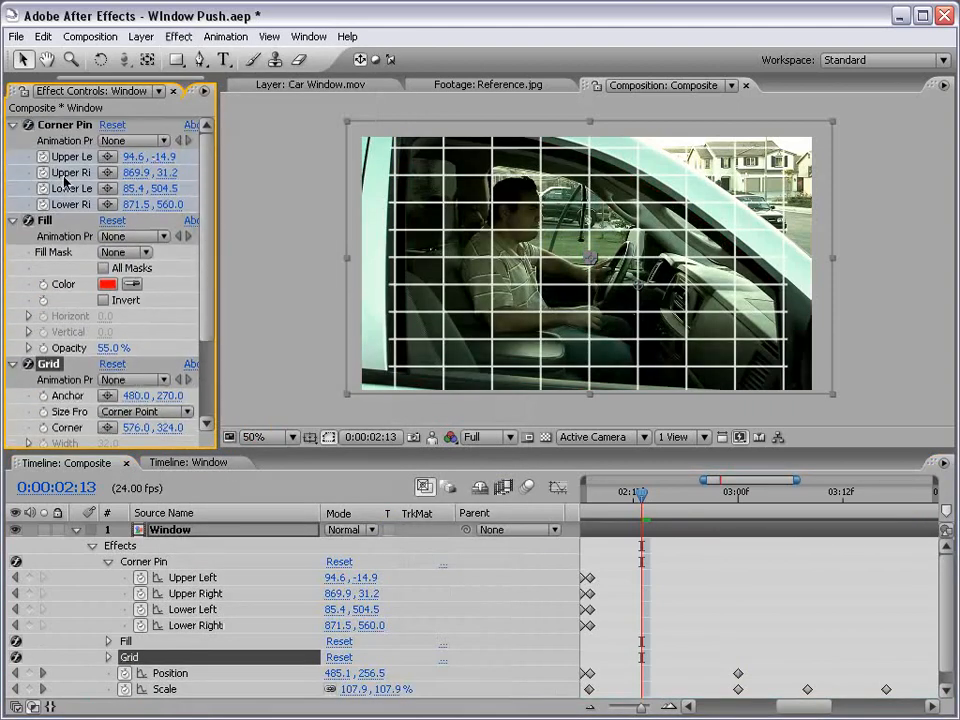
left_click(13, 124)
left_click(13, 140)
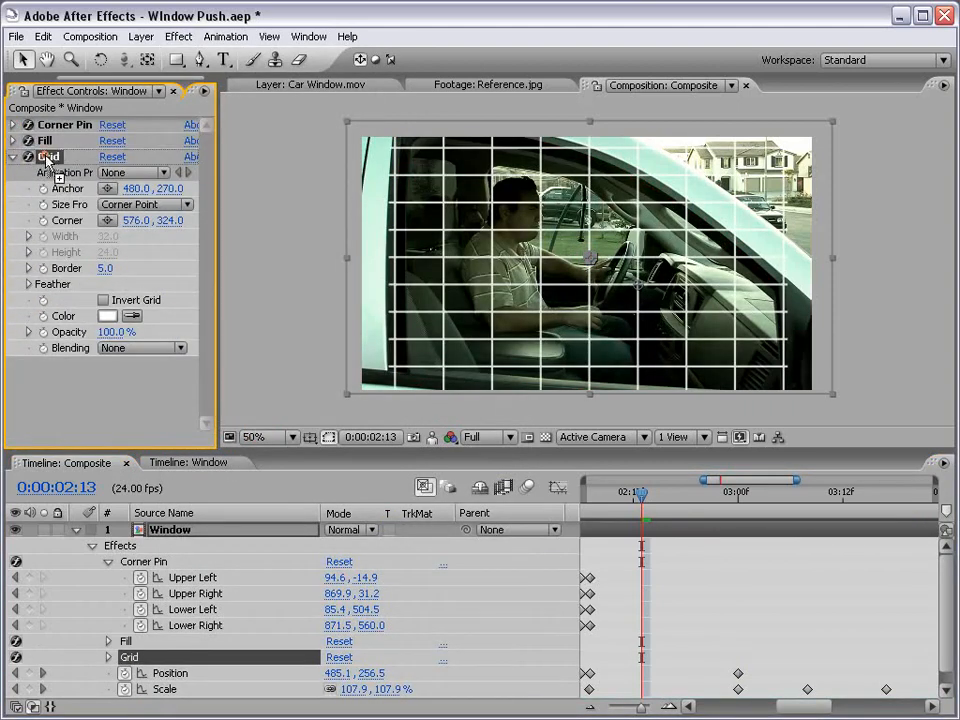
left_click_drag(40, 155, 50, 125)
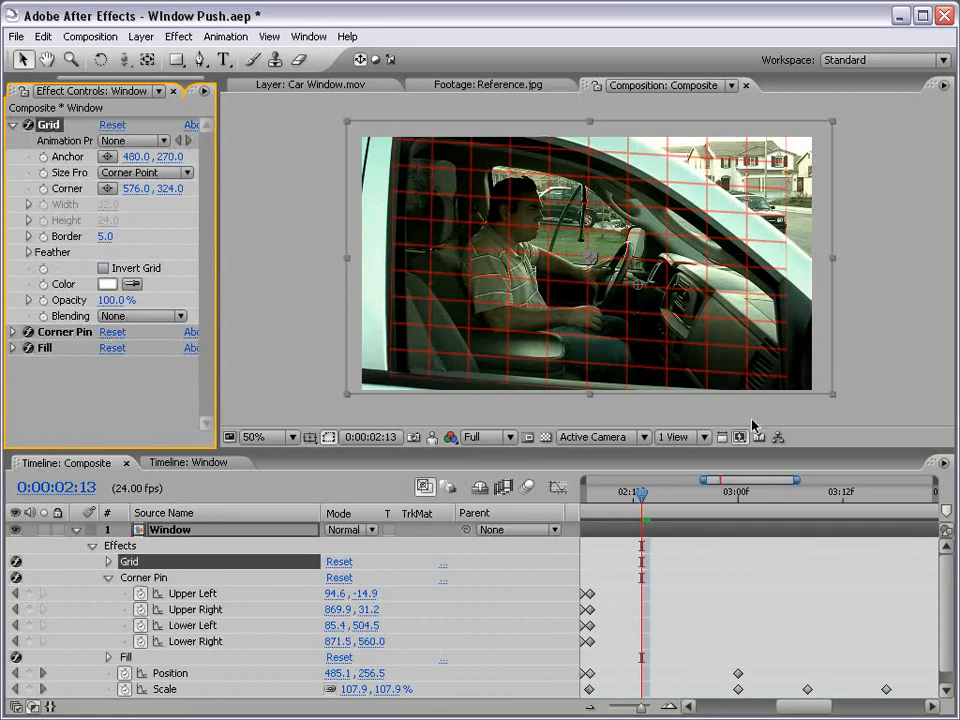
Step: Add a Position keyframe to the Window layer at 0:00:03:17, shifting it to 489.0, 263.0 to follow the car
left_click(705, 572)
left_click_drag(655, 500, 765, 503)
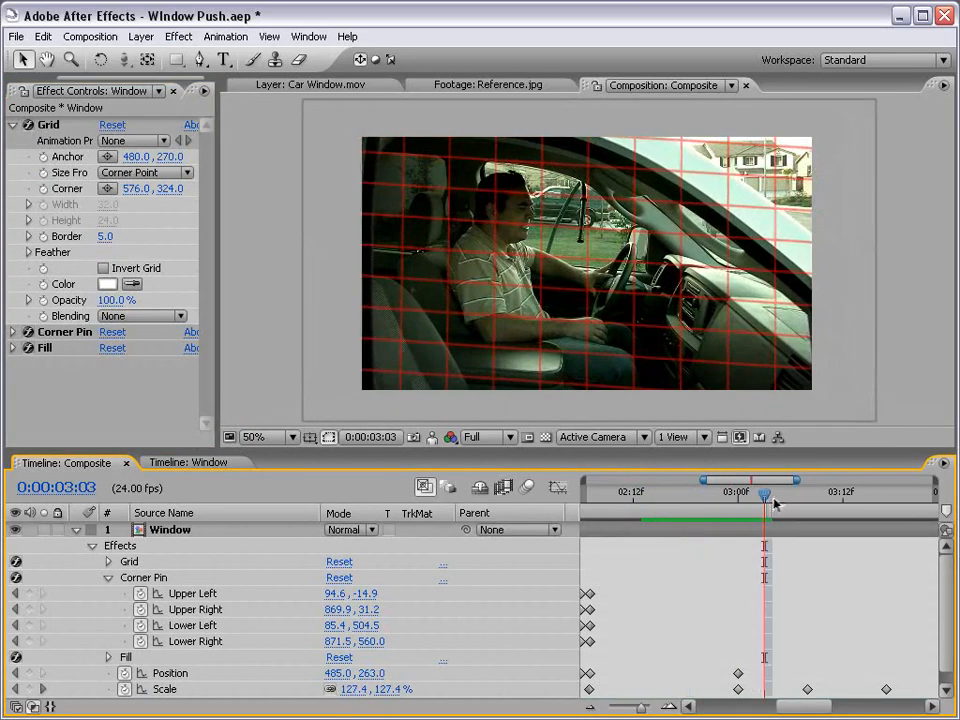
key("minus")
key("minus")
left_click_drag(825, 594, 724, 596)
key("equal")
key("equal")
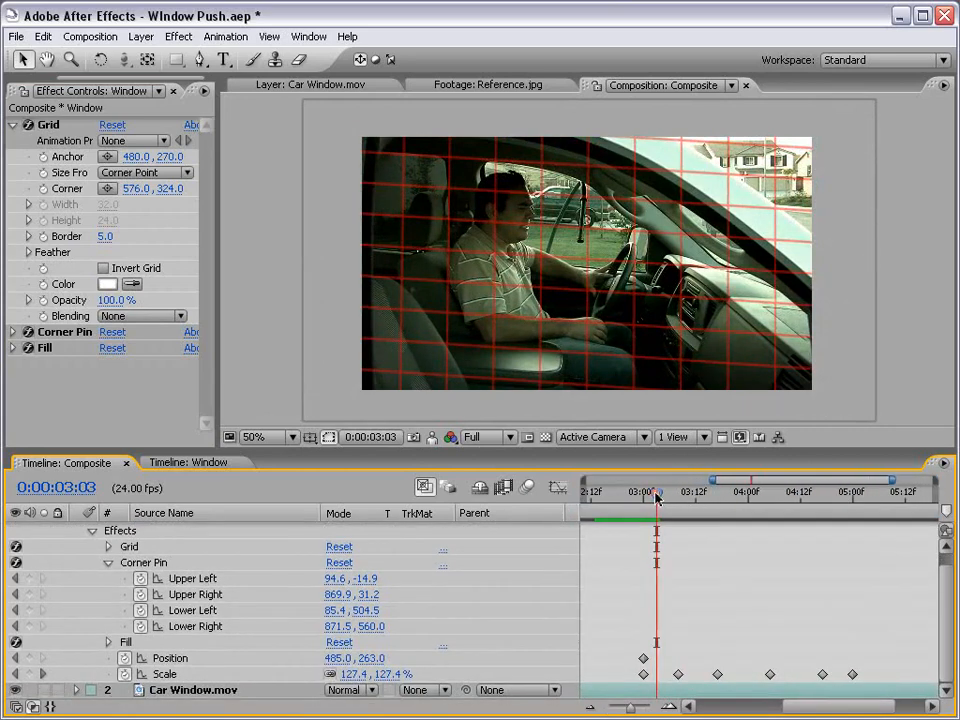
left_click_drag(656, 495, 716, 493)
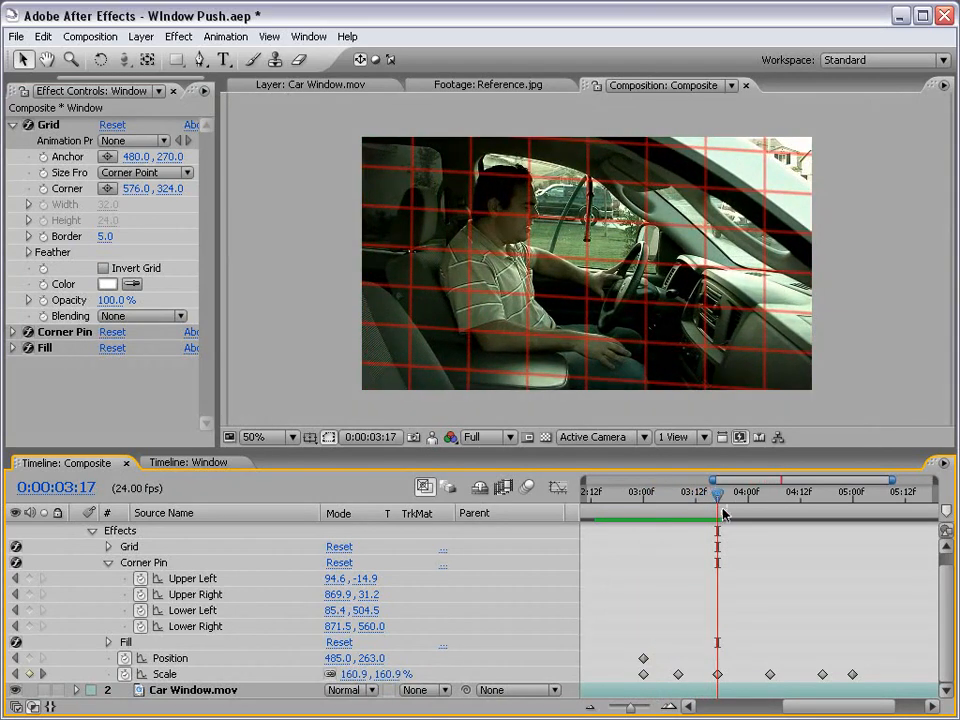
scroll(944, 597, "up", 1)
key("alt+shift+p")
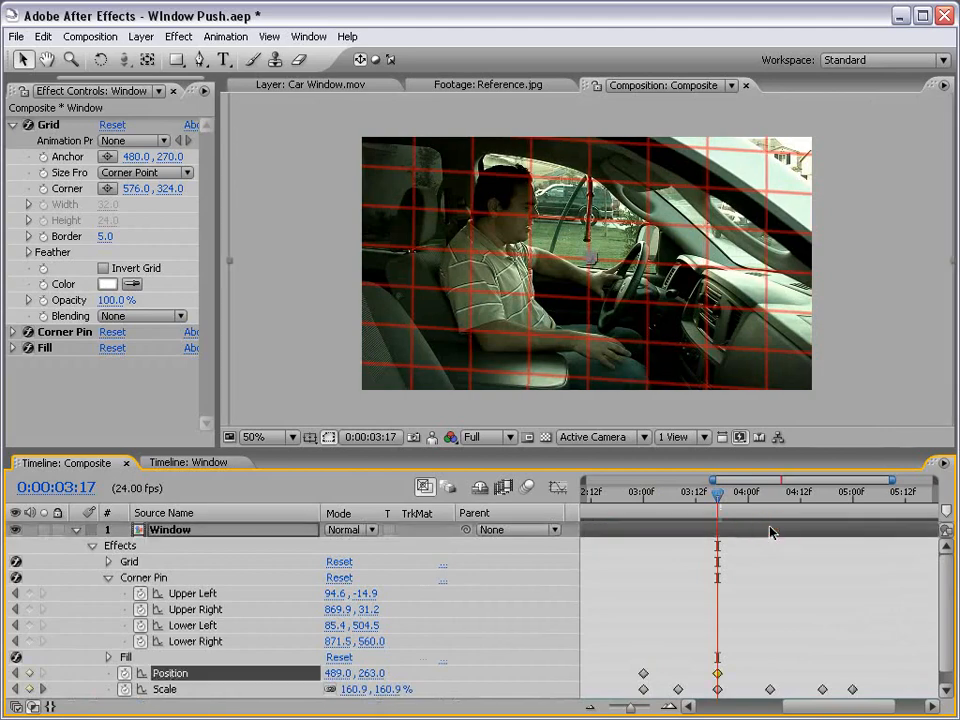
Step: Add Position keyframes at the remaining Scale keyframes through 0:00:05:00, ending at 551.0, 263.0, and check the grid's movement against the footage
left_click_drag(716, 493, 853, 500)
key("shift+Right")
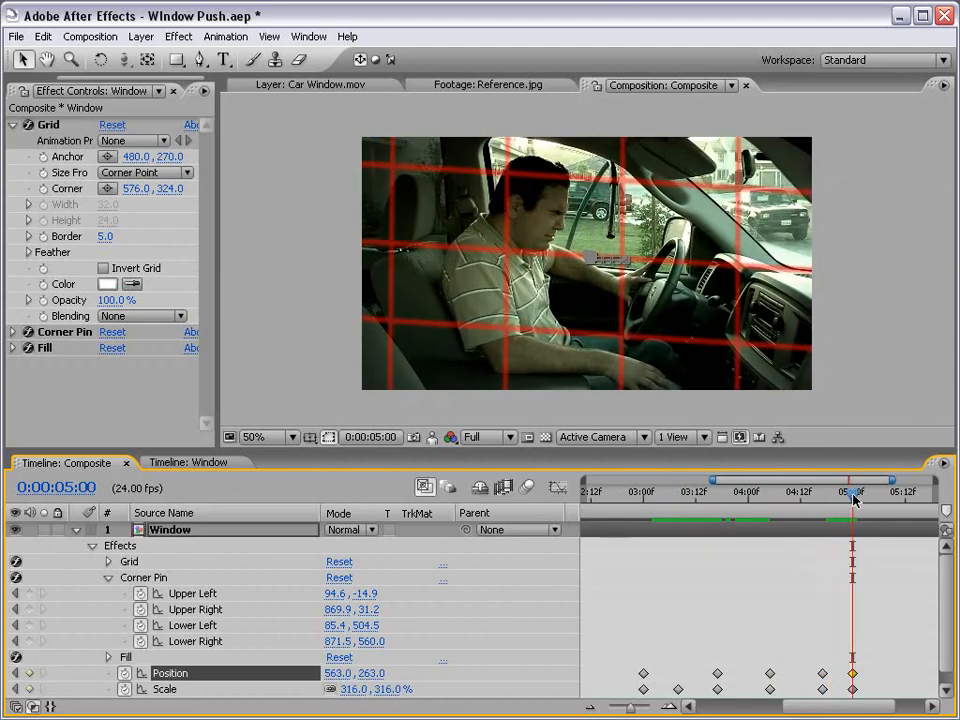
key("shift+Left")
key("shift+Left")
left_click_drag(858, 500, 803, 500)
scroll(645, 257, "up", 1)
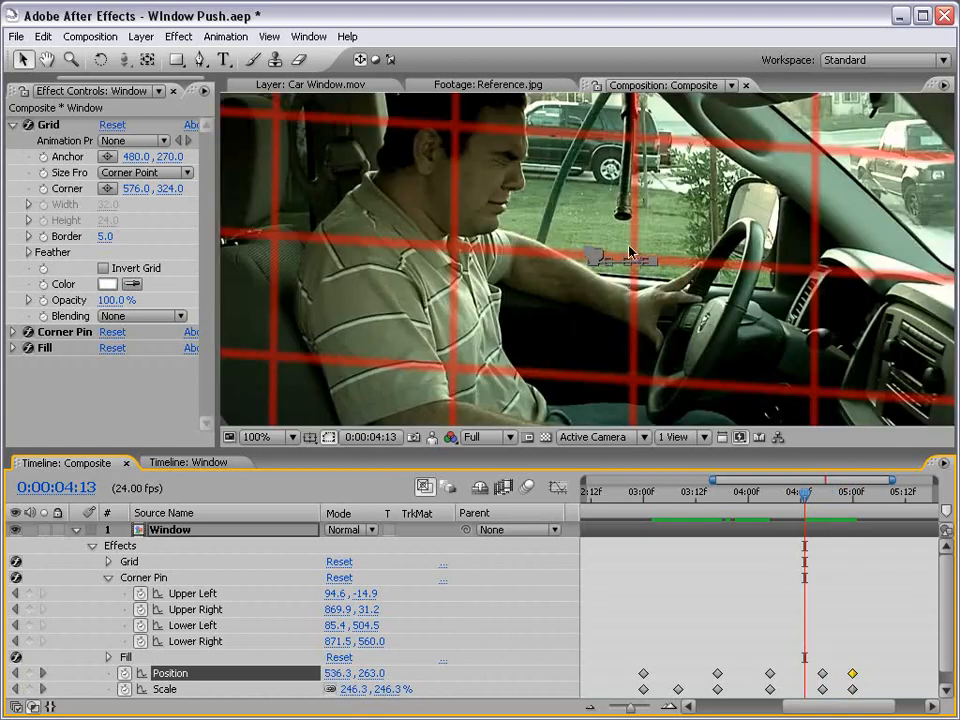
left_click_drag(803, 497, 659, 528)
scroll(537, 257, "down", 2)
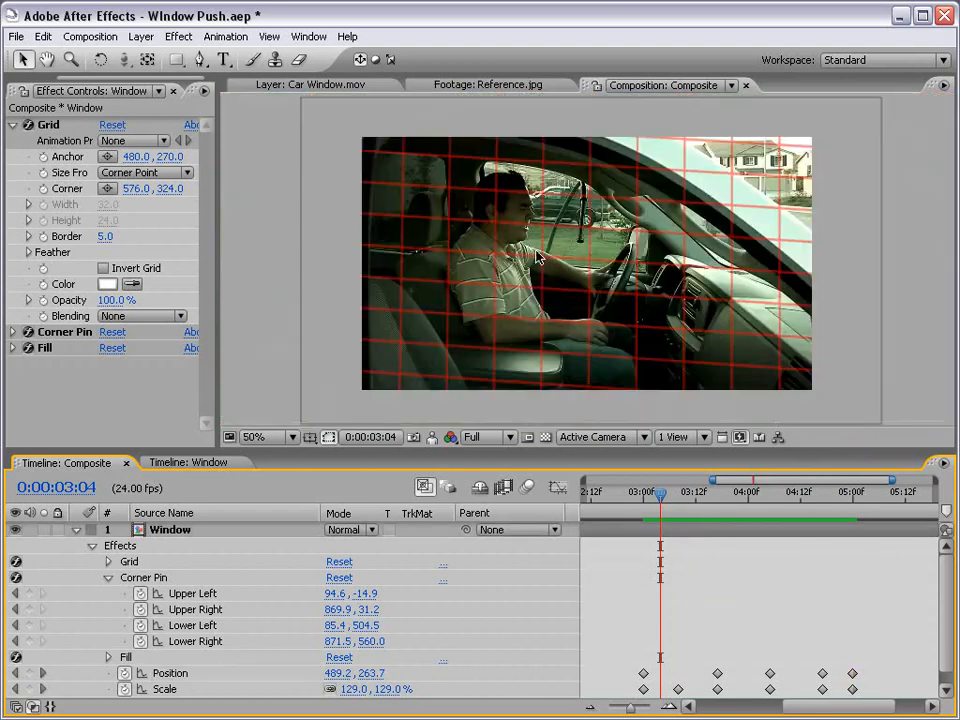
Step: Delete the Grid and Fill effects from the Window layer and save the project
left_click(47, 125)
key("Delete")
left_click(46, 141)
key("Delete")
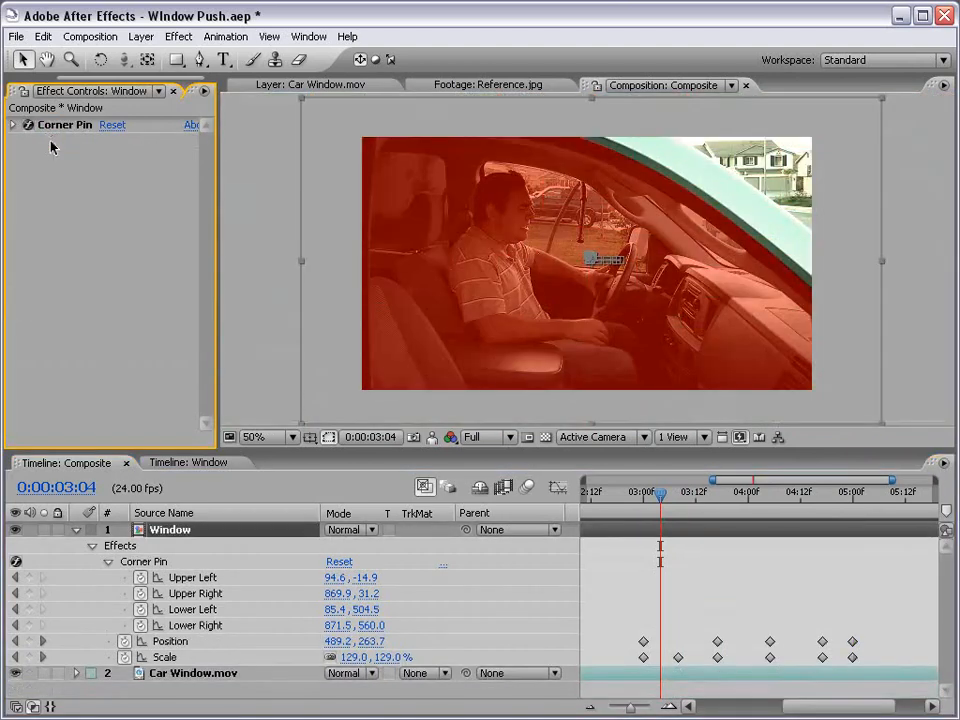
left_click(711, 563)
key("ctrl+s")
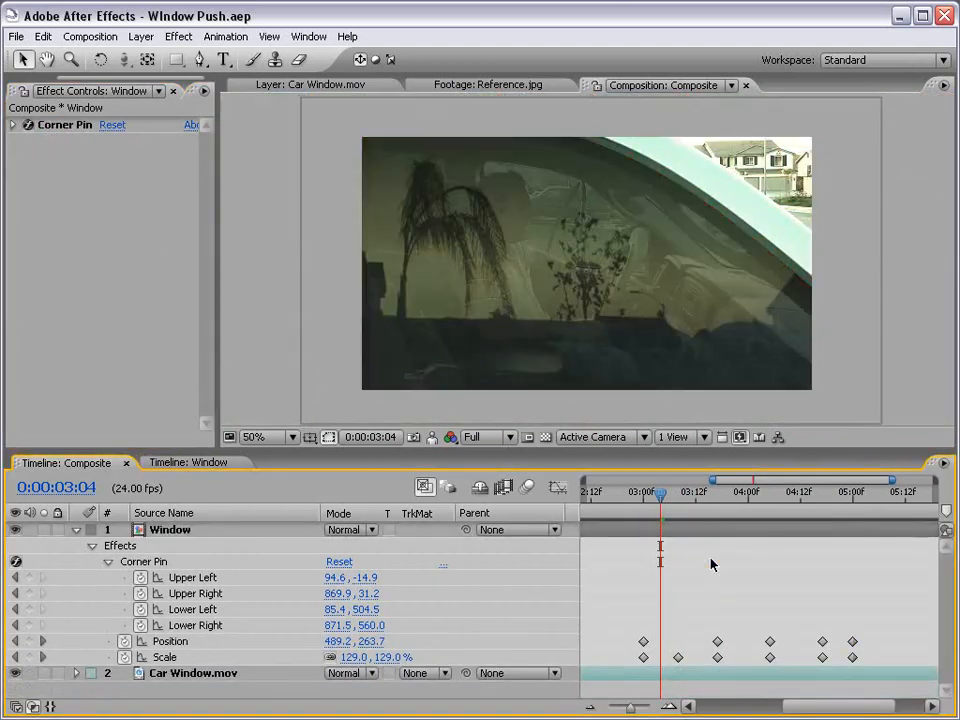
Step: Preview the reflection over the whole shot and add an 85% Opacity keyframe to the Window layer at 0:00:04:03
key("minus")
key("minus")
left_click_drag(752, 494, 681, 540)
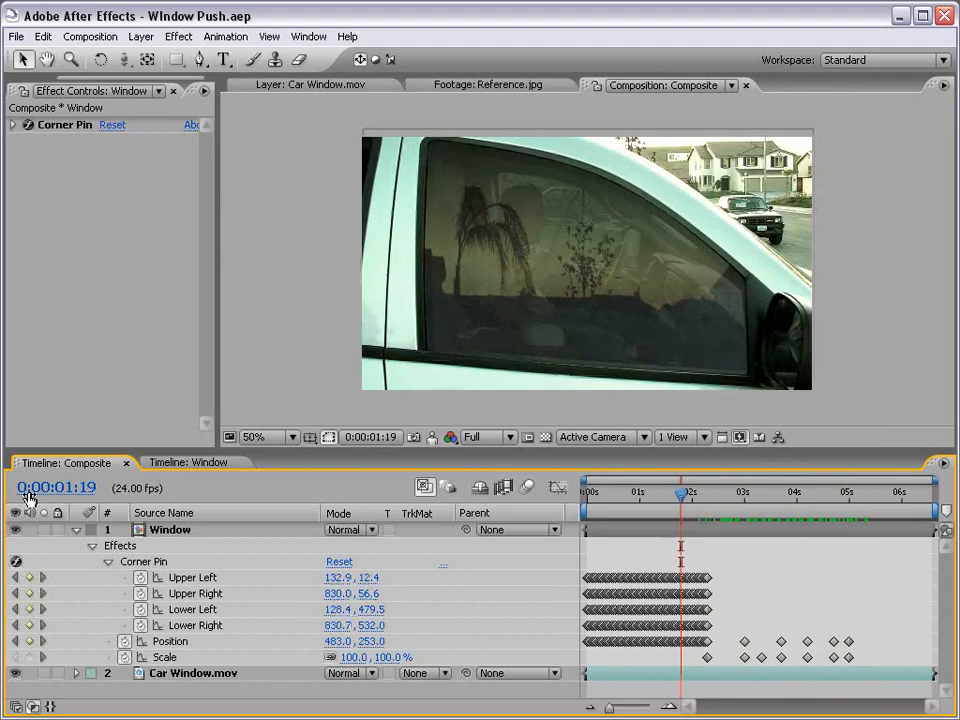
left_click(77, 530)
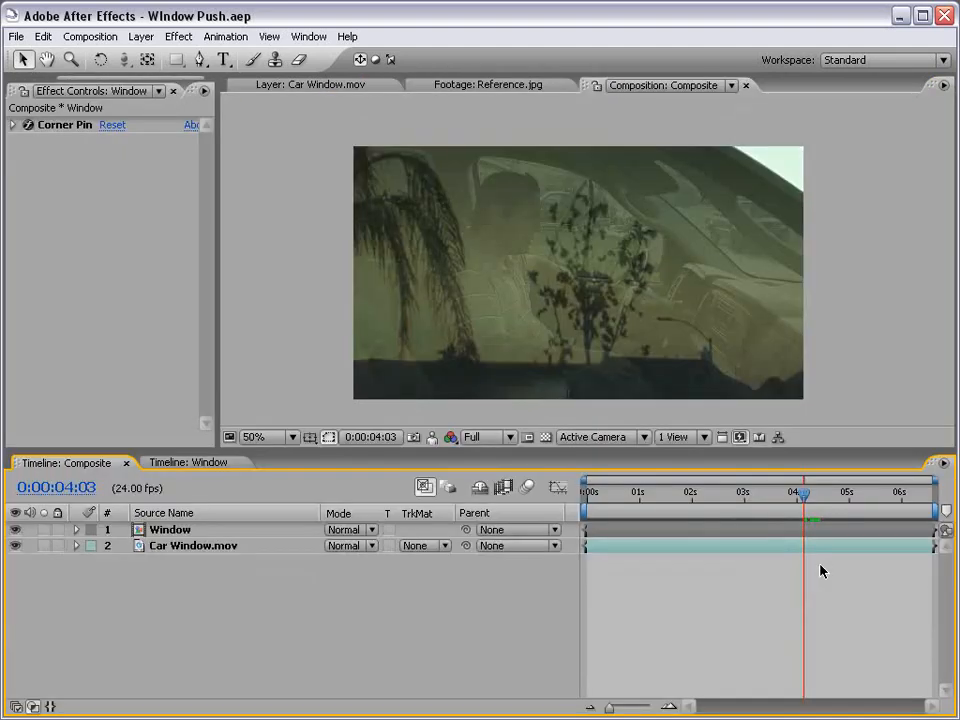
left_click(765, 532)
key("t")
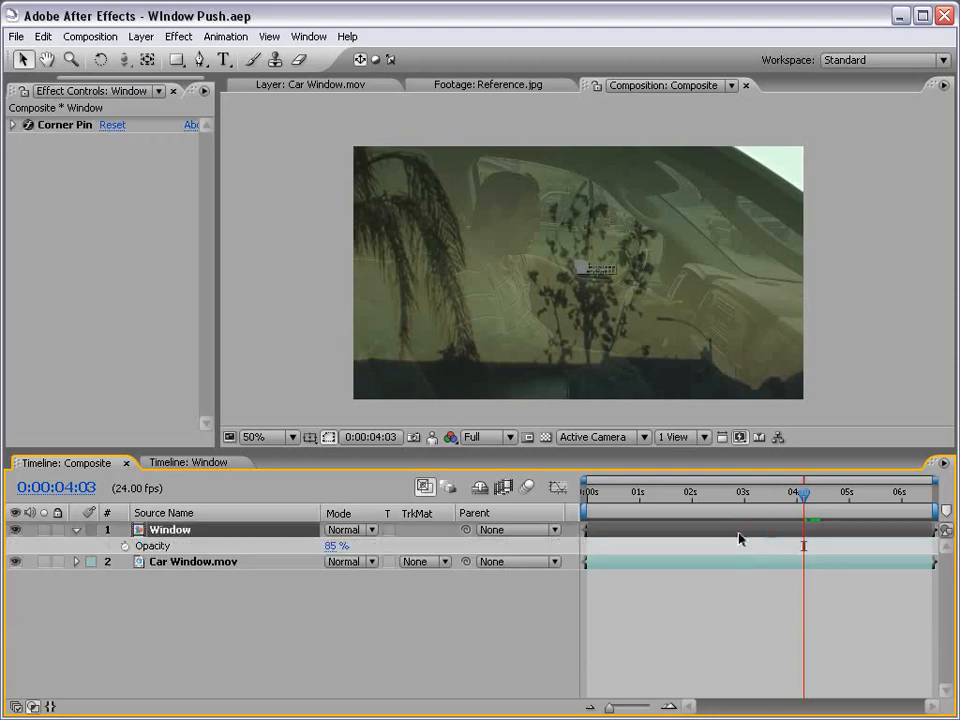
left_click(124, 546)
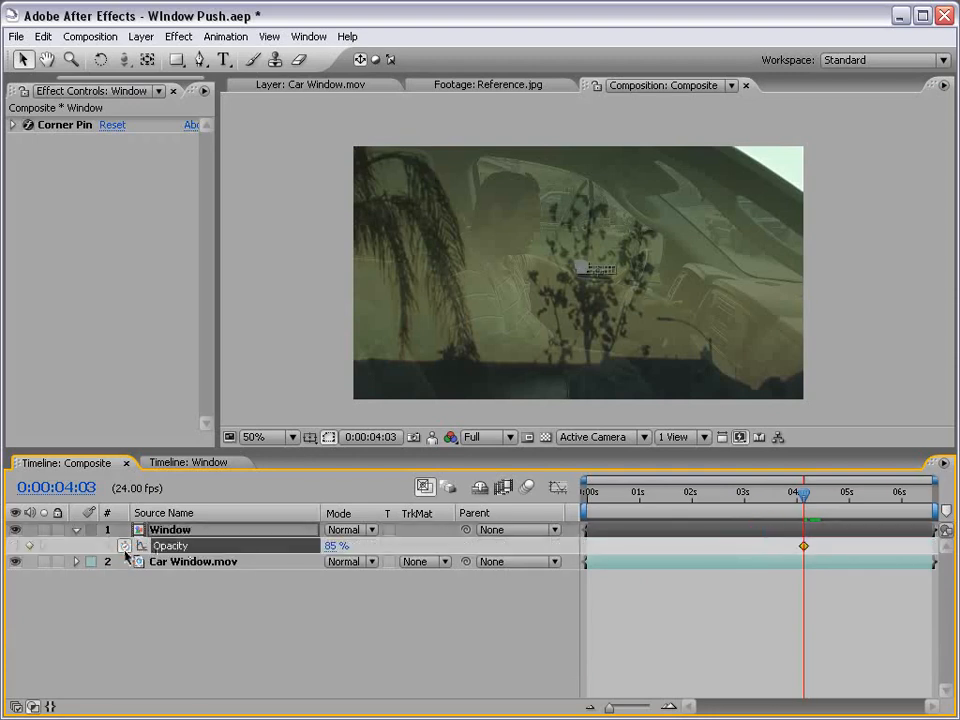
Step: Set the Window layer's Opacity to 0% at 0:00:05:00, lined up with the last Position and Scale keyframes
left_click_drag(806, 500, 852, 497)
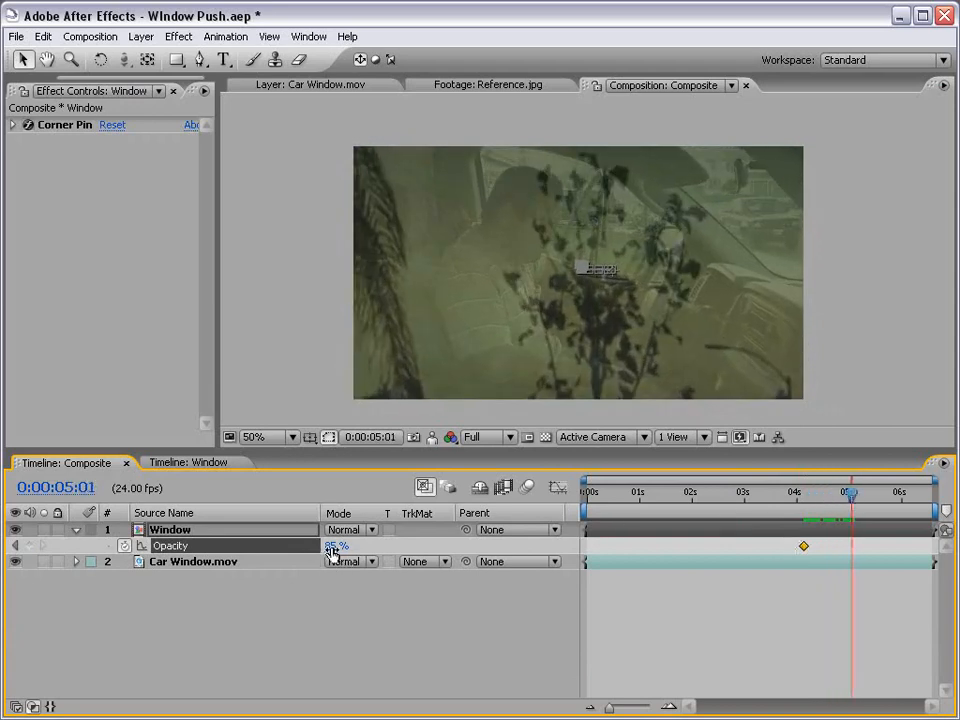
key("u")
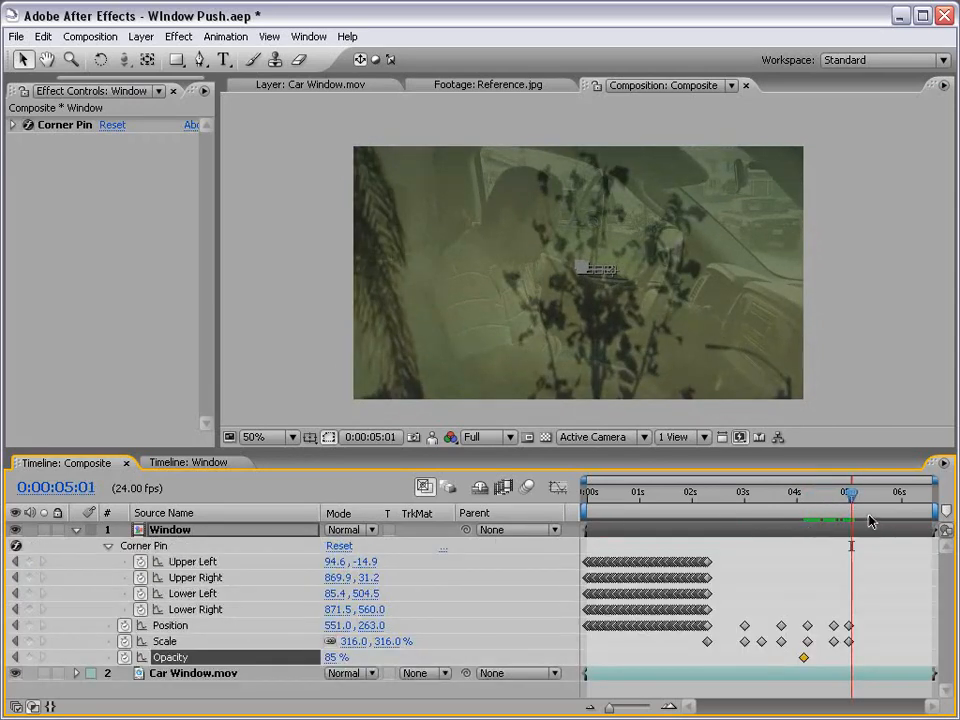
key("Page_Up")
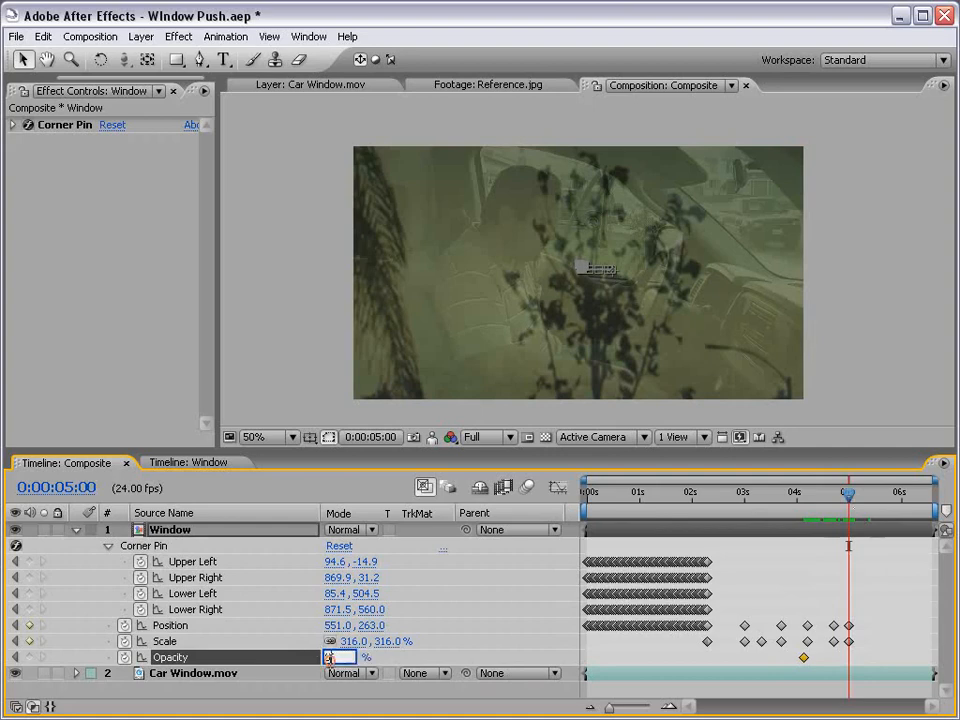
key("Return")
key("equal")
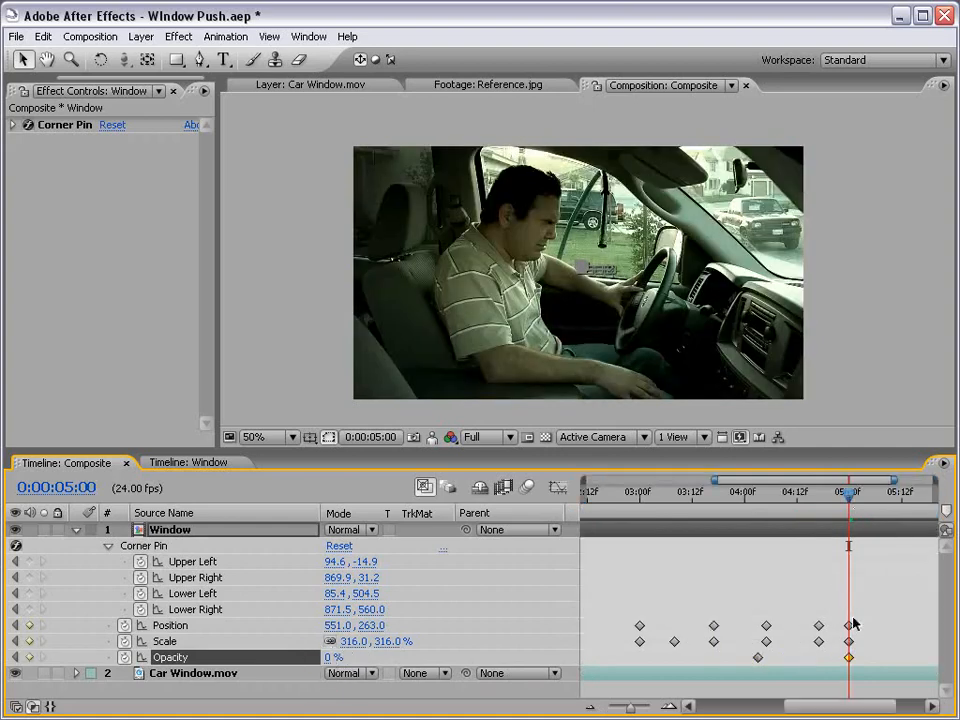
Step: Review the Window layer's Opacity fade with the Graph Editor and save the project
left_click(557, 487)
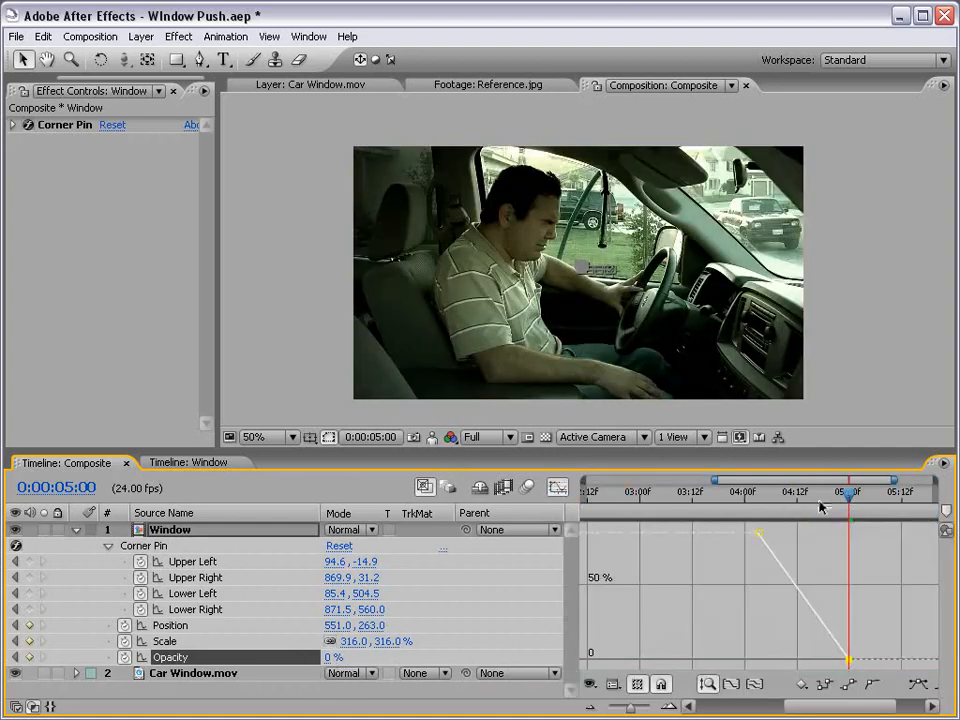
left_click_drag(849, 492, 671, 495)
key("minus")
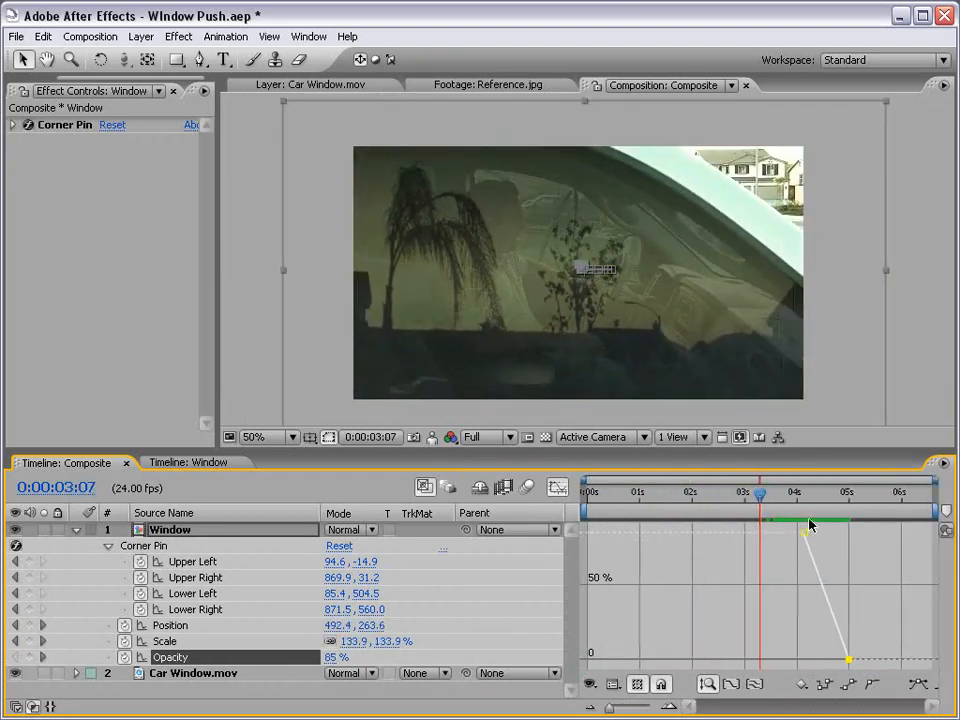
left_click_drag(772, 498, 666, 510)
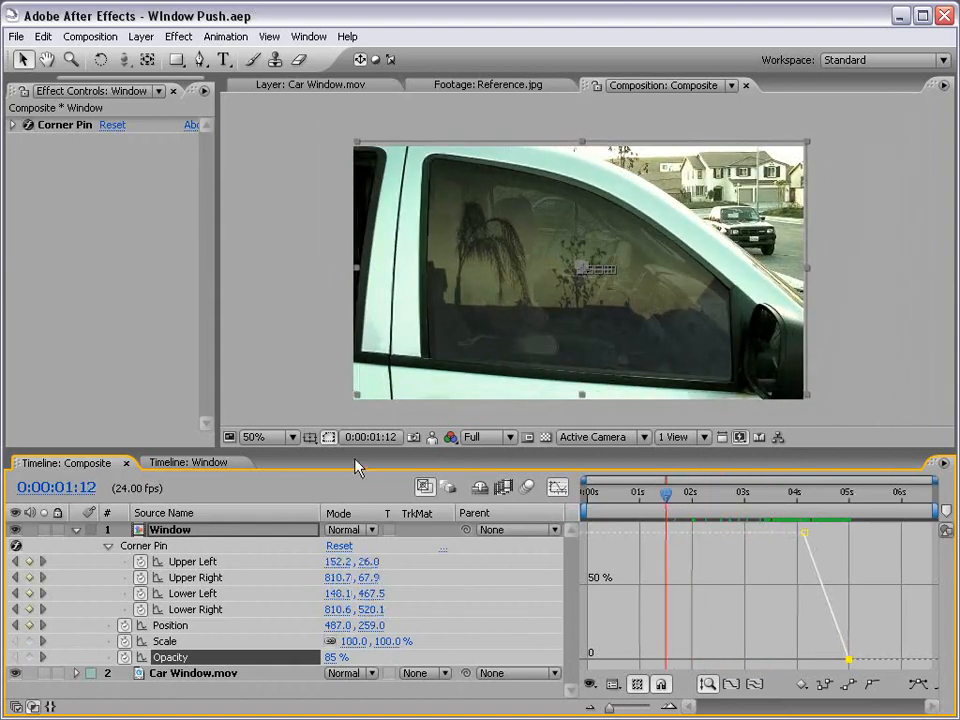
Step: In the Window composition, add an Opacity keyframe to the reflection_reference.jpg layer at 0:00:00:00
left_click(185, 462)
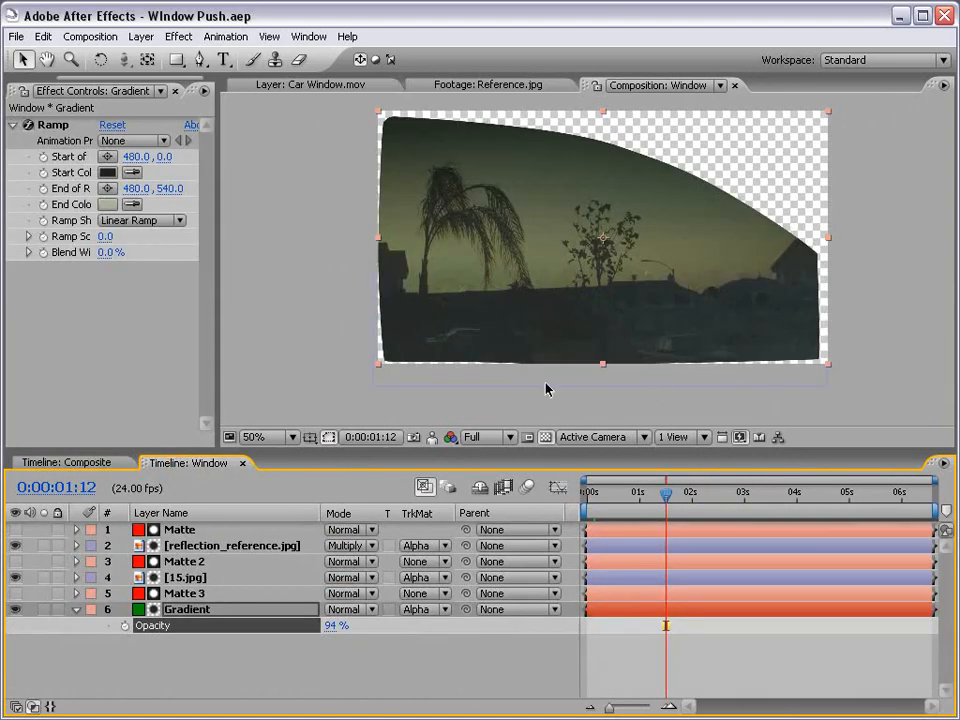
left_click(76, 609)
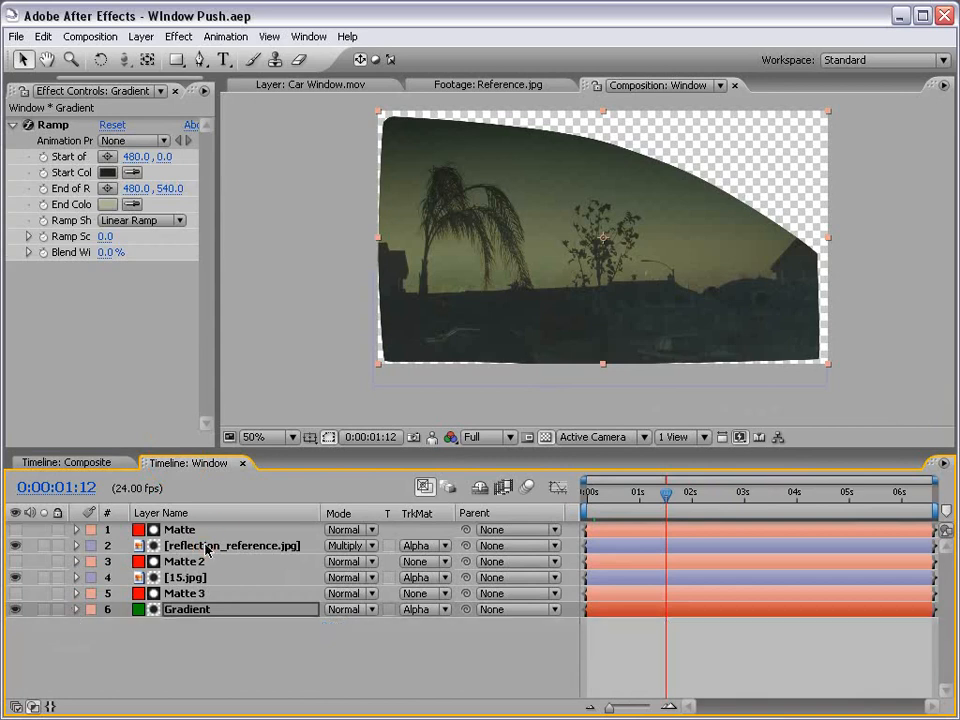
left_click(160, 549)
key("t")
left_click_drag(665, 493, 587, 493)
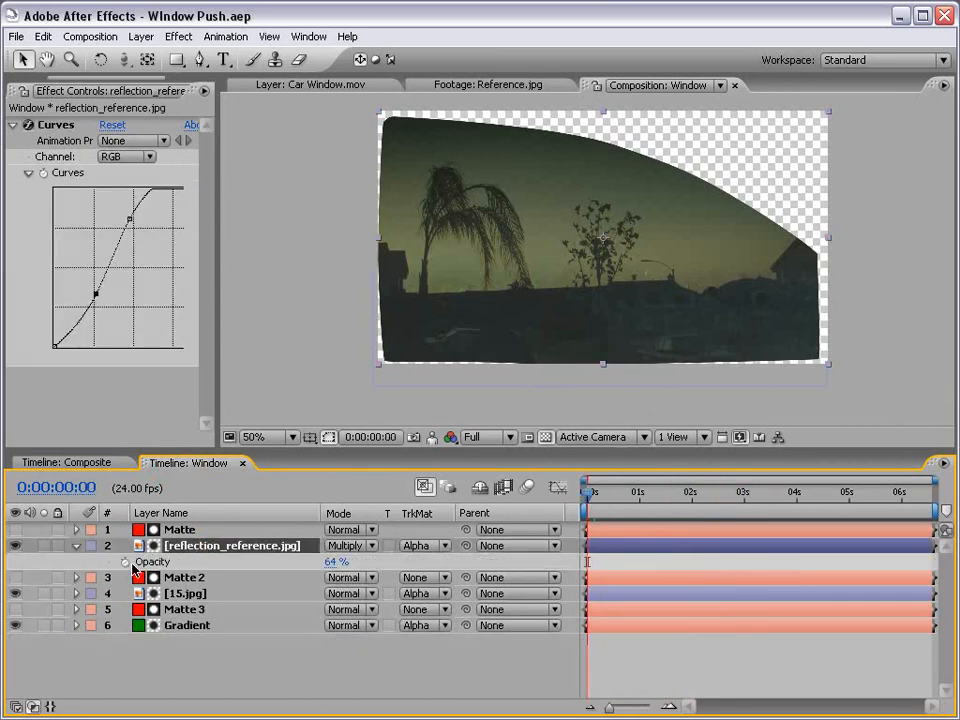
left_click(124, 563)
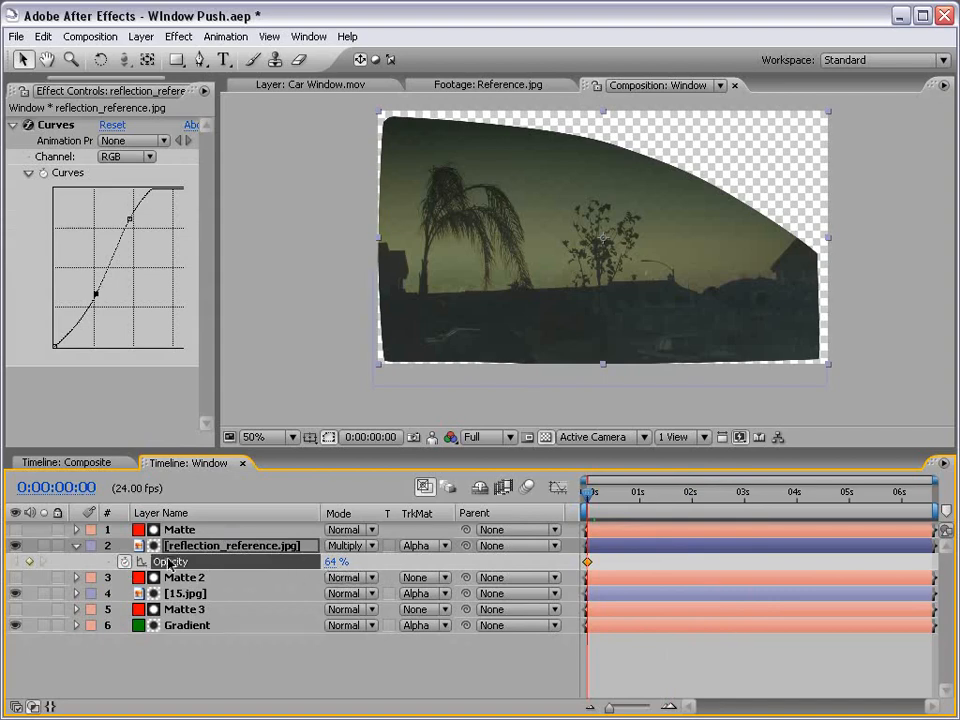
Step: Lower the reflection_reference.jpg layer's Opacity to 21% at 0:00:03:06 after comparing with the Composite
left_click_drag(589, 493, 758, 495)
left_click(75, 462)
left_click(186, 463)
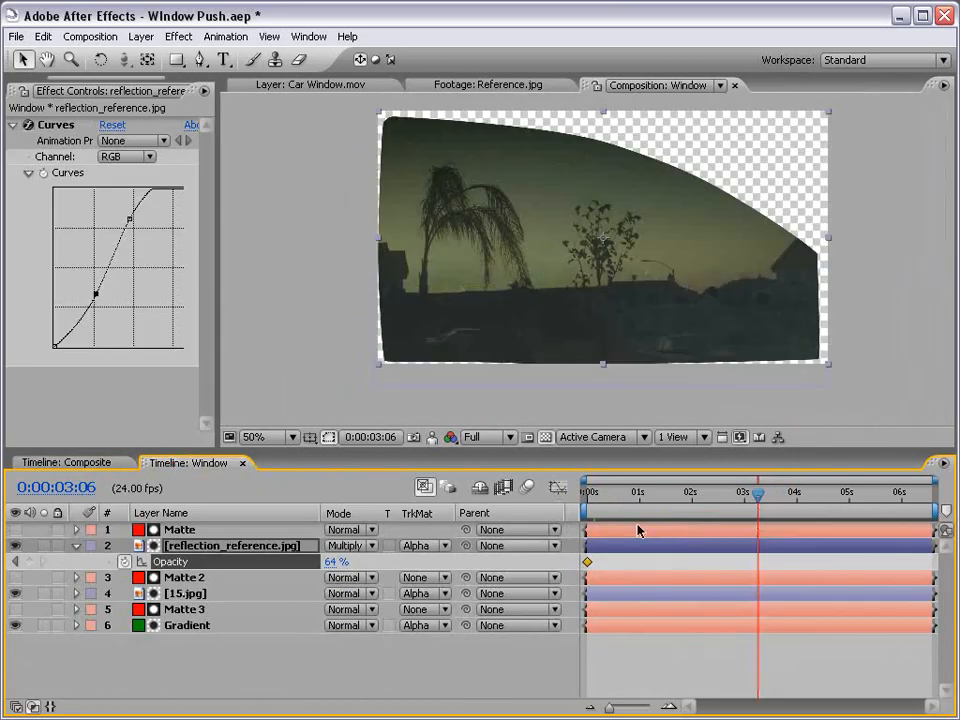
left_click_drag(330, 561, 293, 566)
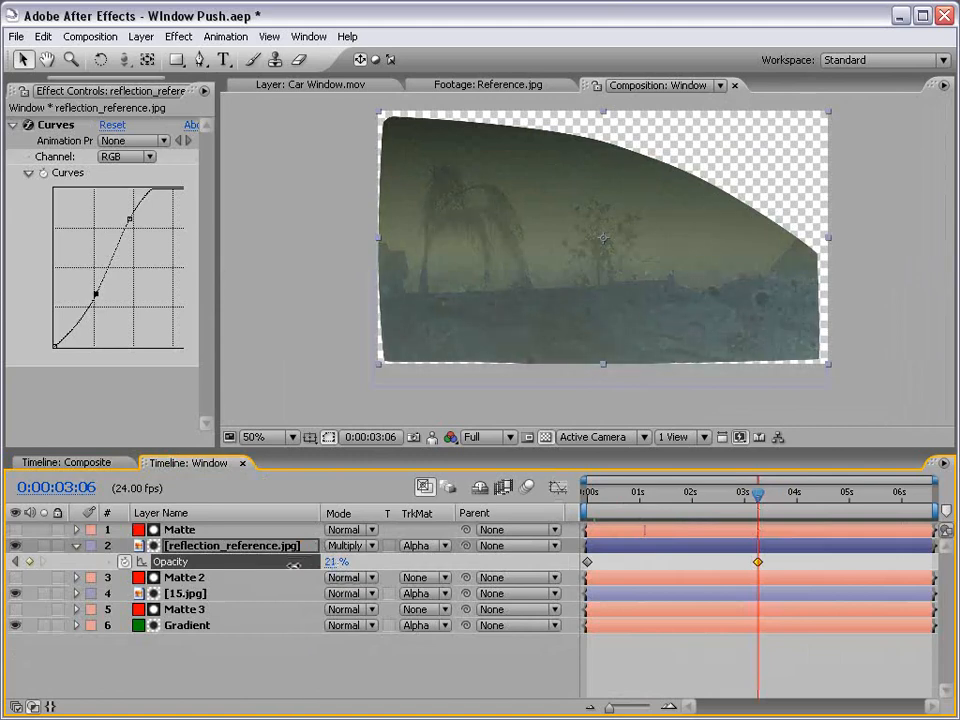
Step: Set the reflection_reference.jpg layer's Opacity to 73% at 0:00:00:00 in the Window composition, comparing with the Composite
left_click(66, 462)
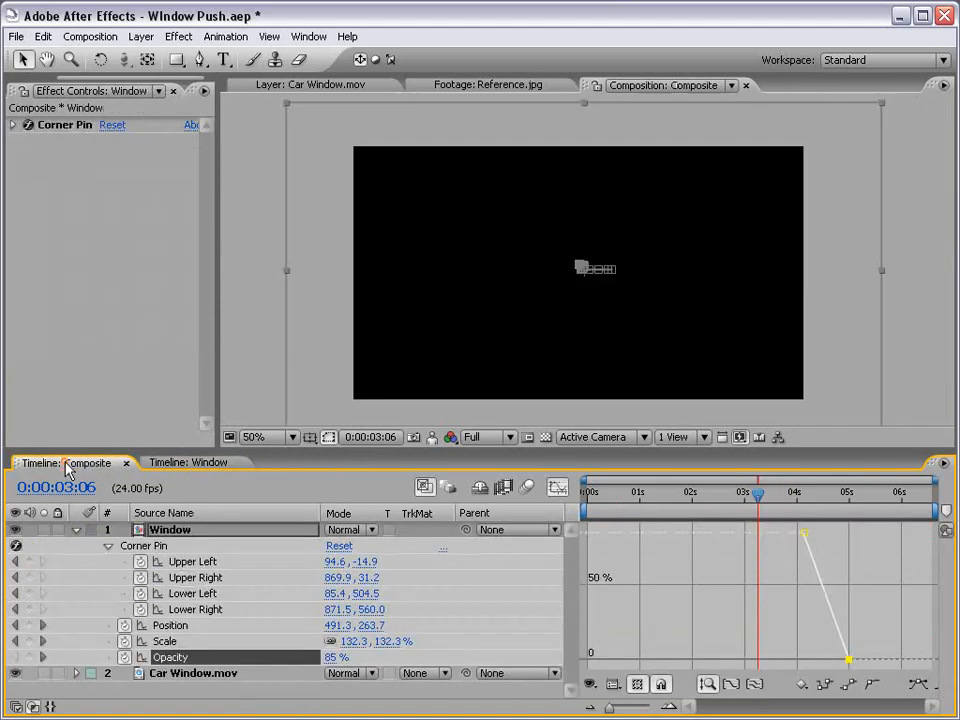
left_click_drag(762, 492, 557, 494)
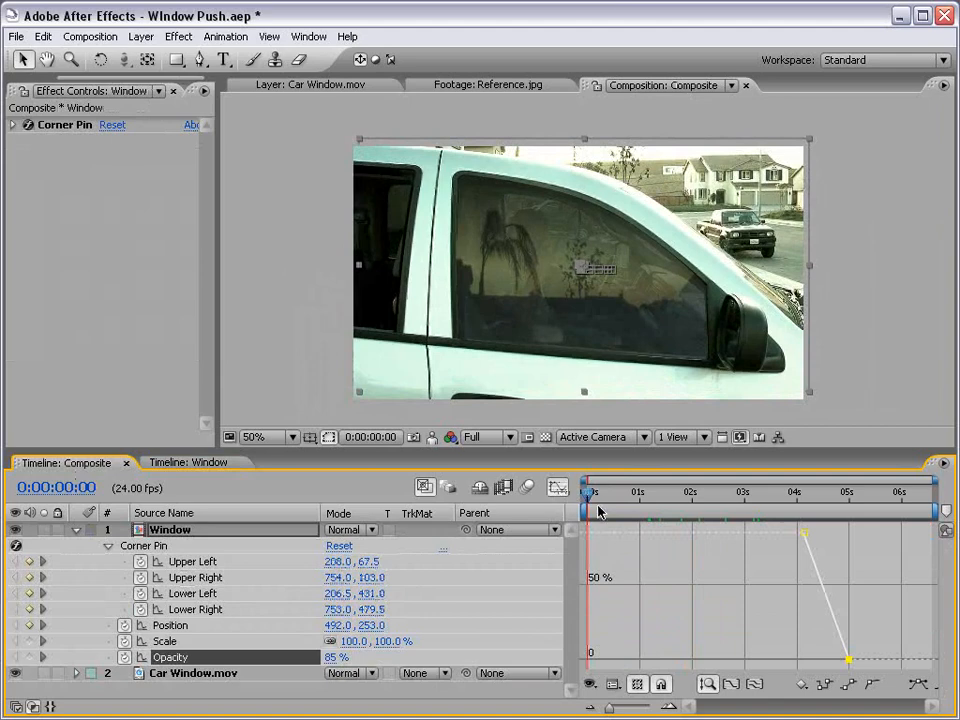
left_click(188, 462)
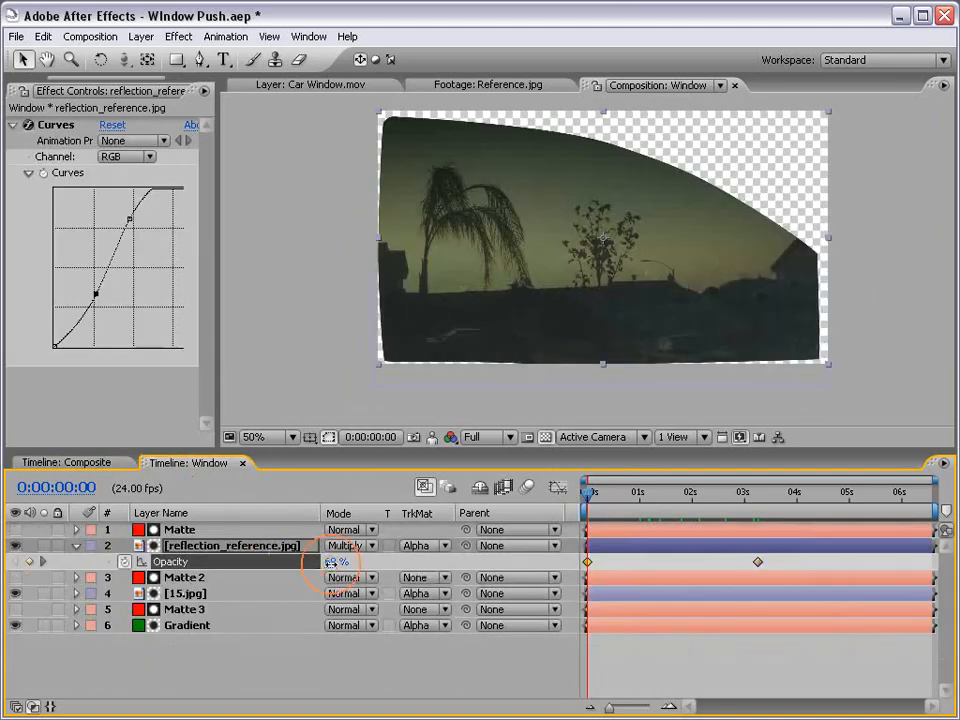
left_click(59, 465)
left_click(617, 664)
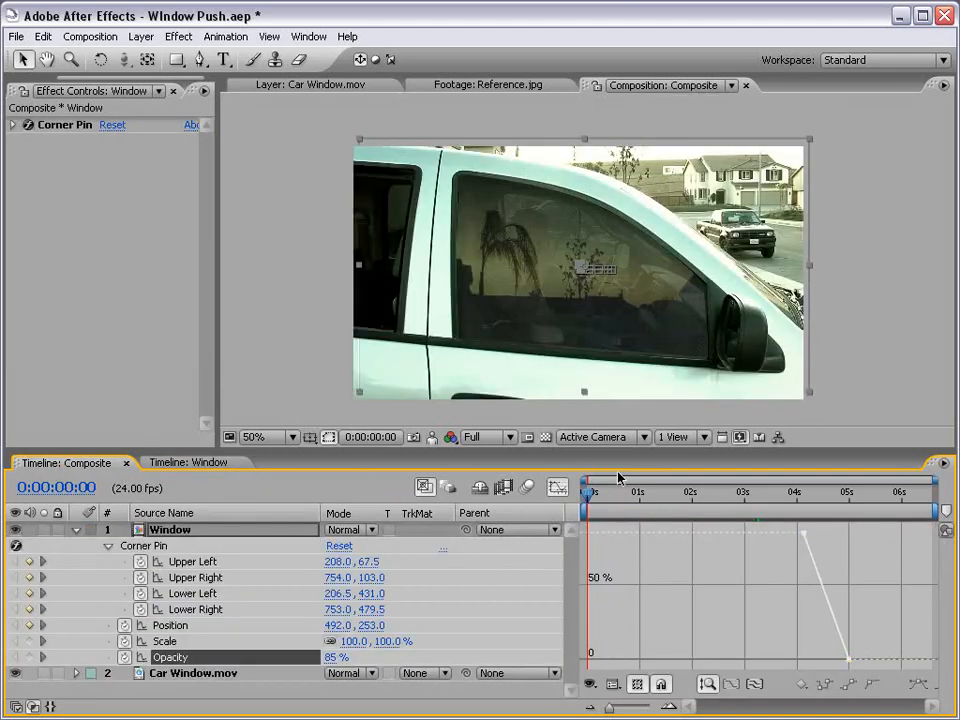
Step: Set the 15.jpg layer's Opacity to 38% in the Window composition, comparing with the Composite at 0:00:02:21
left_click_drag(588, 500, 737, 497)
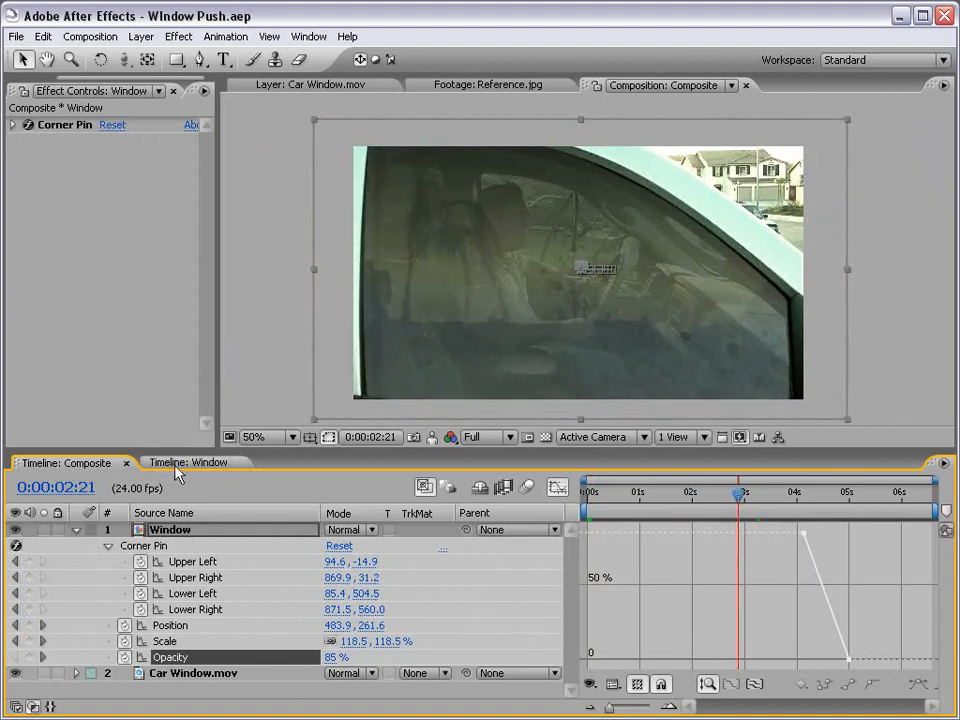
left_click(185, 464)
left_click(230, 593)
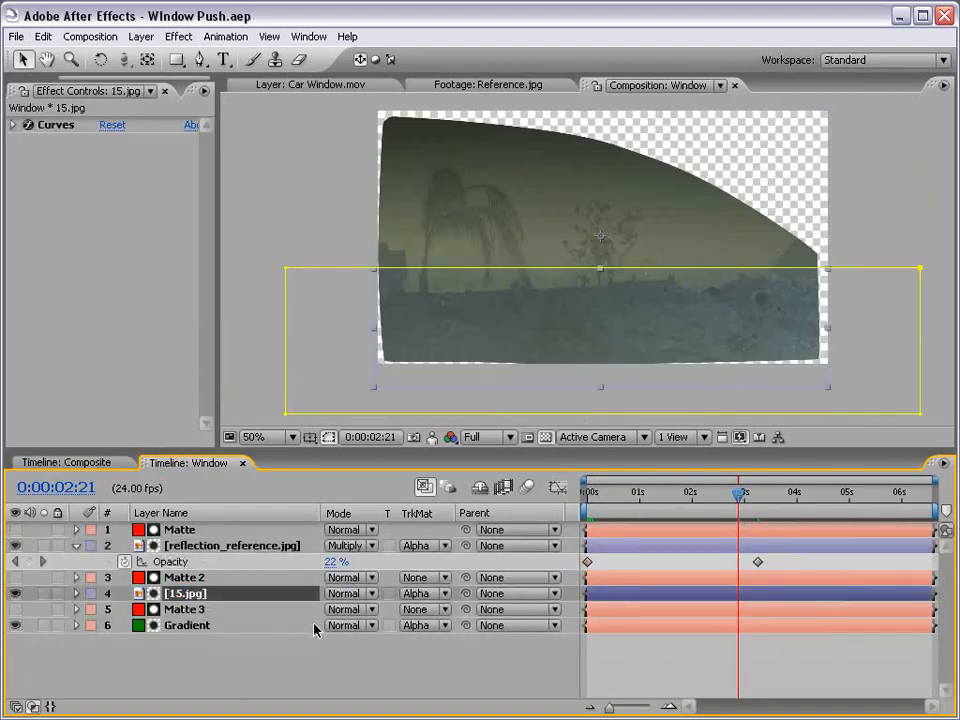
key("t")
left_click_drag(334, 612, 327, 613)
left_click(87, 464)
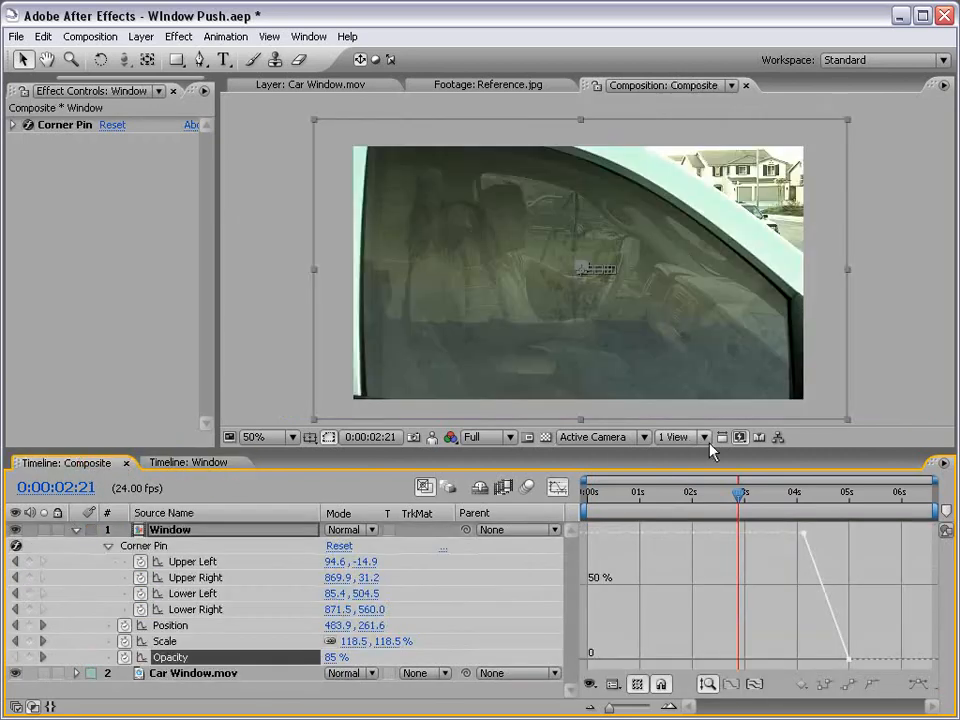
left_click_drag(742, 491, 575, 512)
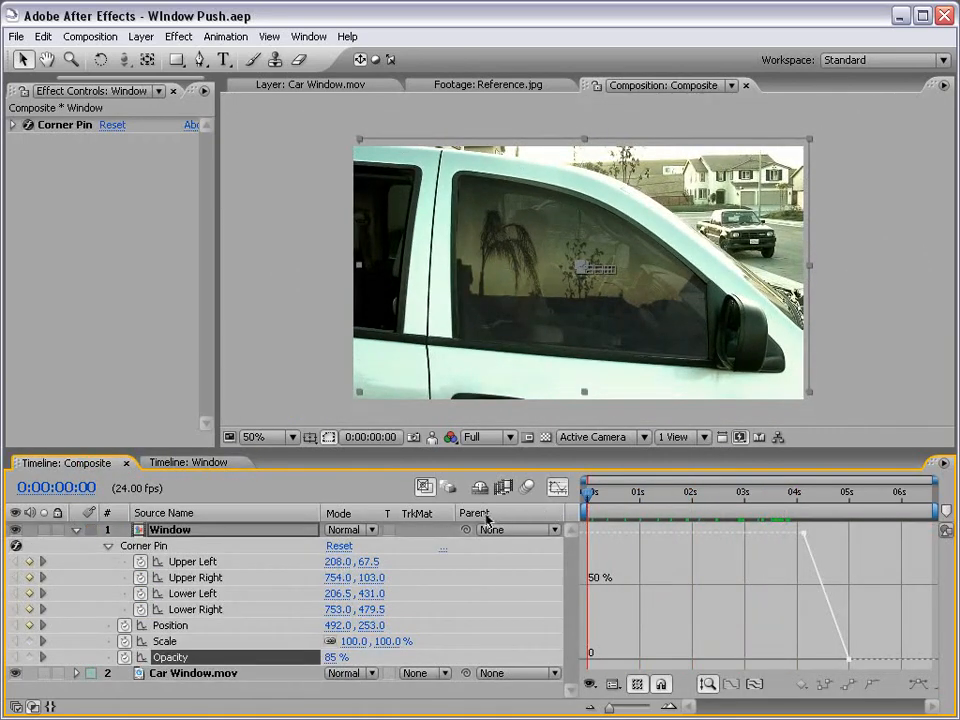
Step: Close the Graph Editor in the Composite and add an Opacity keyframe to the Window layer at 0:00:00:00
left_click(76, 531)
left_click(189, 611)
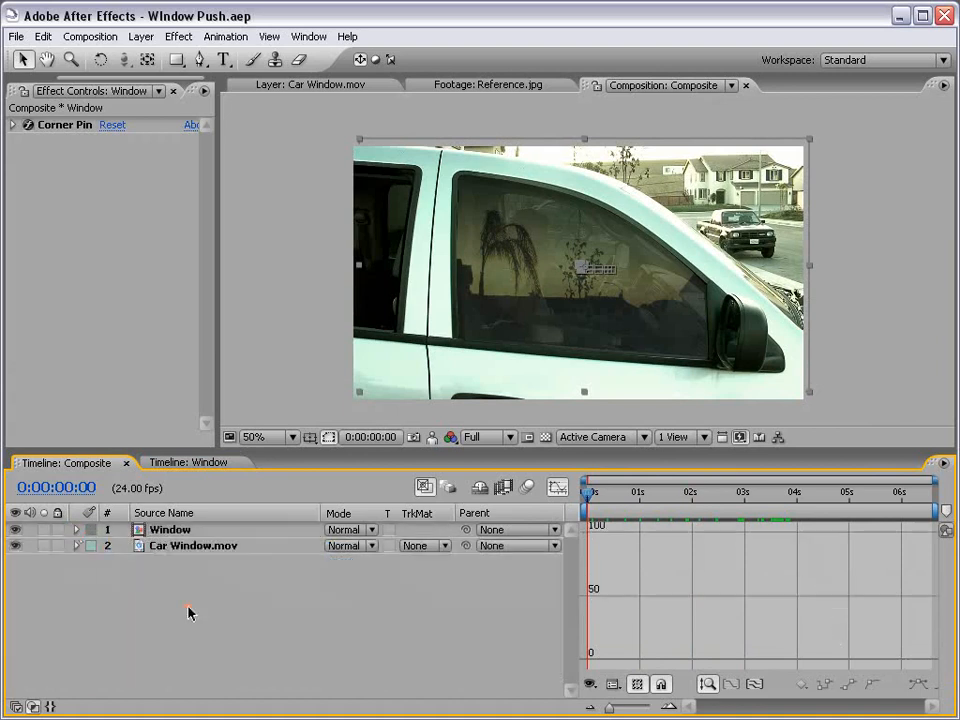
left_click(557, 487)
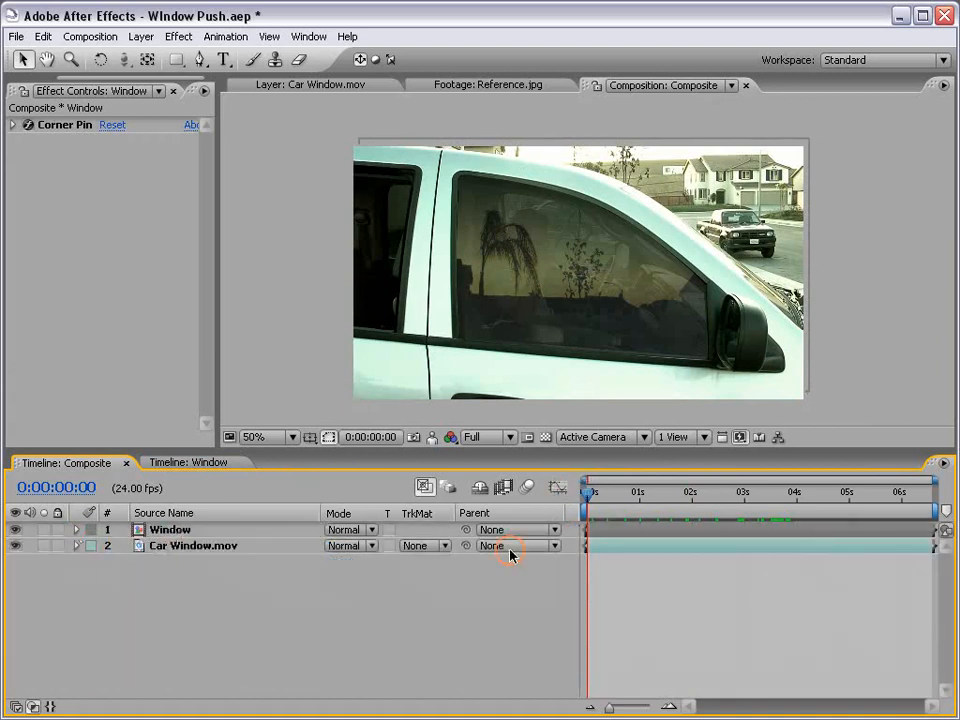
left_click(189, 530)
key("t")
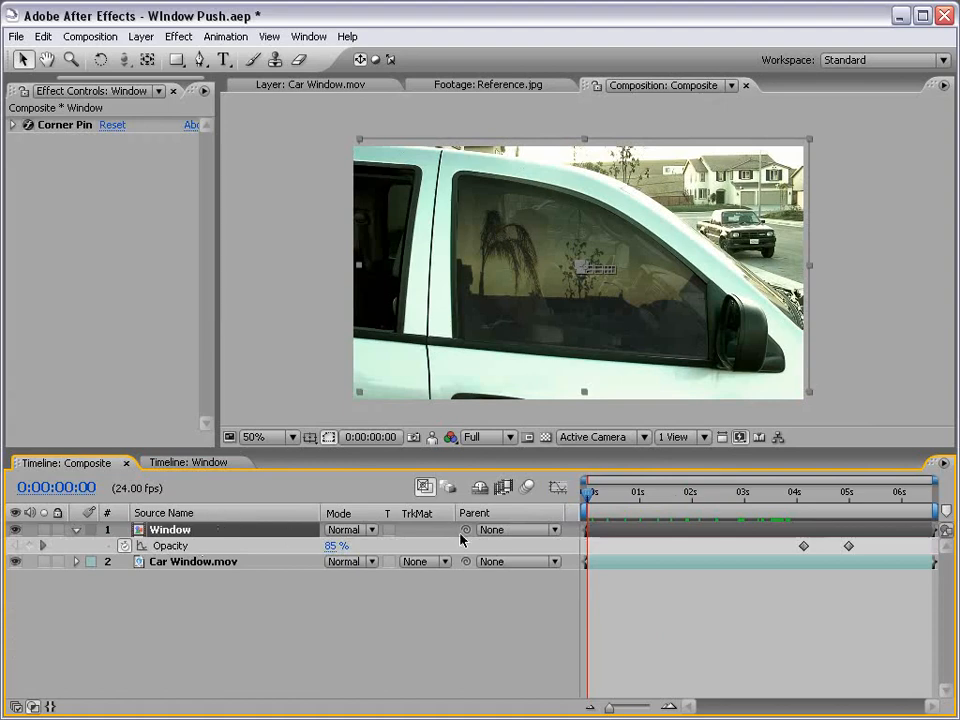
left_click(28, 545)
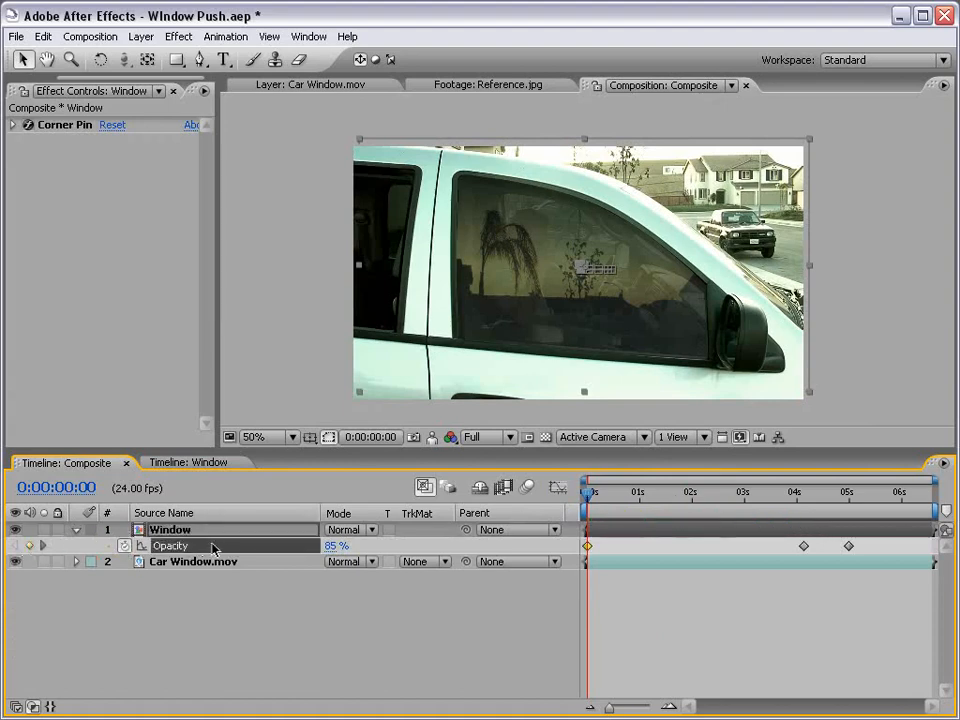
Step: Lower the Window layer's Opacity to 71% at 0:00:04:03
left_click_drag(591, 497, 808, 519)
left_click_drag(331, 545, 316, 545)
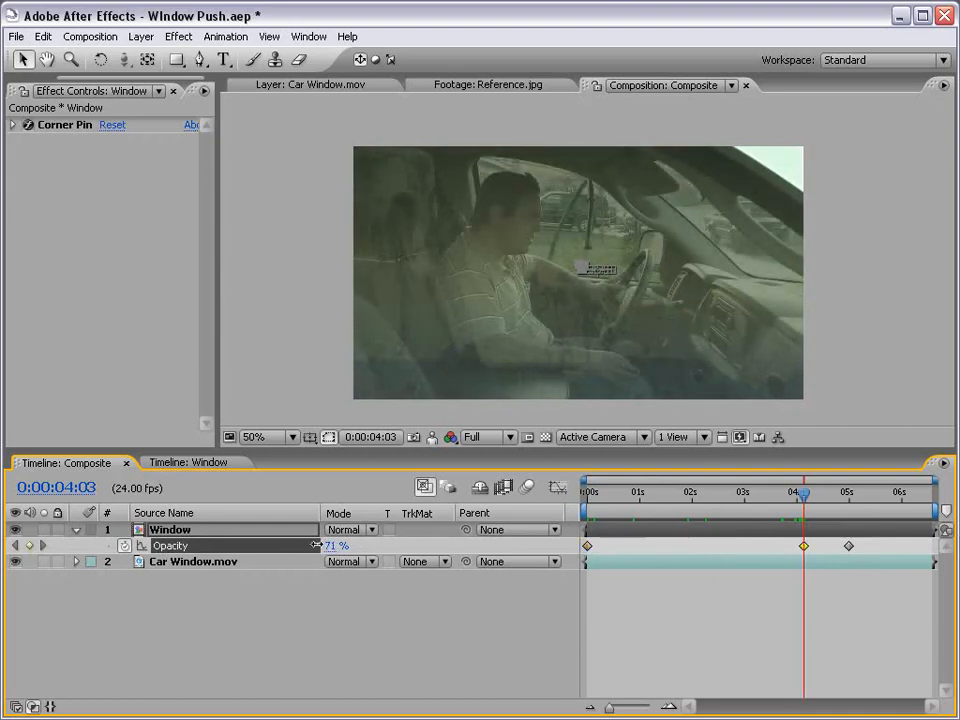
left_click(797, 545)
Step: Try delaying the Window layer's first Opacity keyframe to just past two seconds
left_click_drag(806, 500, 535, 515)
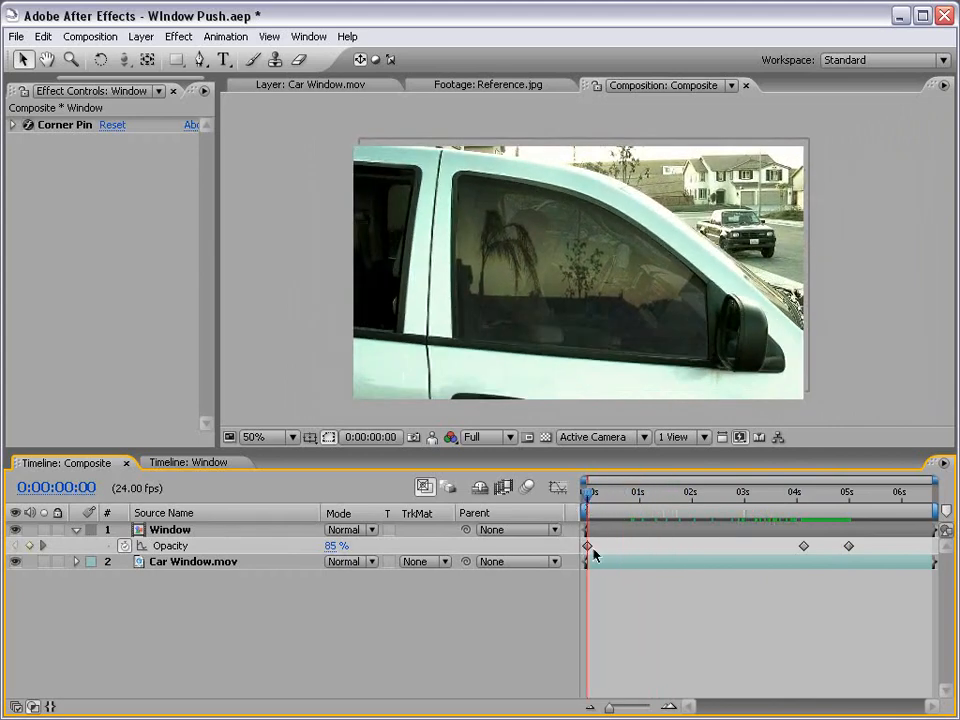
left_click_drag(590, 548, 705, 553)
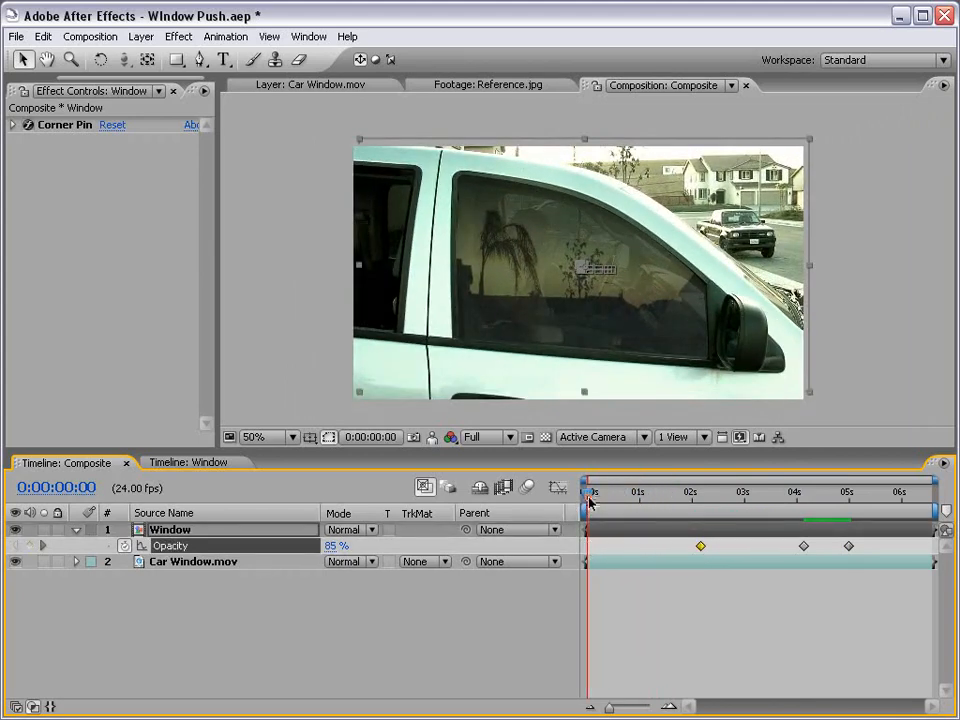
left_click_drag(590, 502, 713, 505)
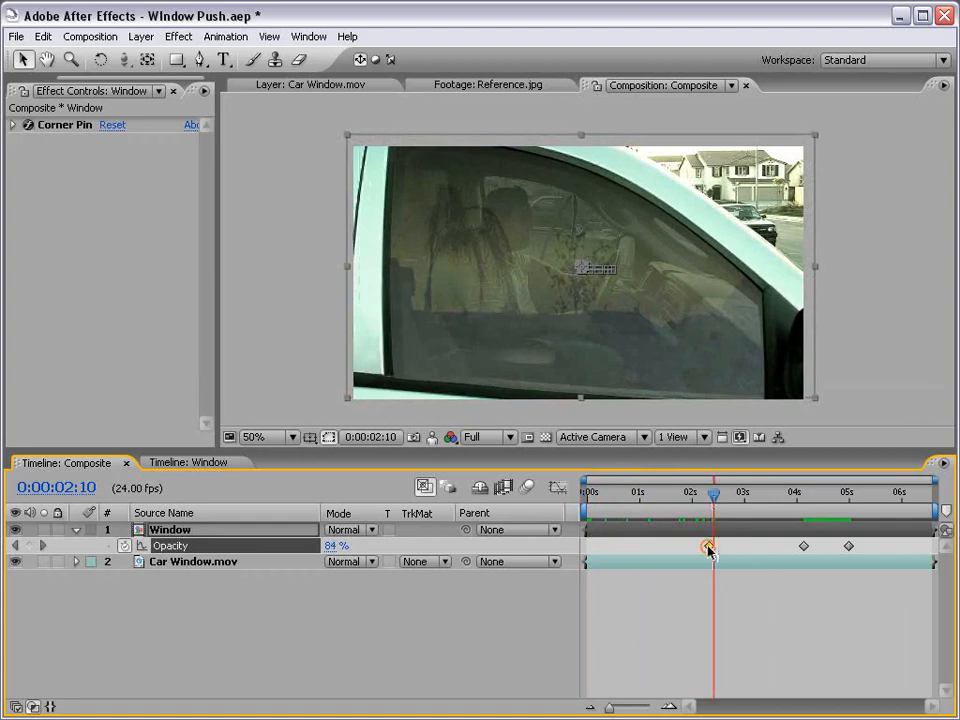
Step: Try delaying the reflection_reference.jpg layer's first Opacity keyframe to about one and a half seconds and check the Composite
left_click(212, 462)
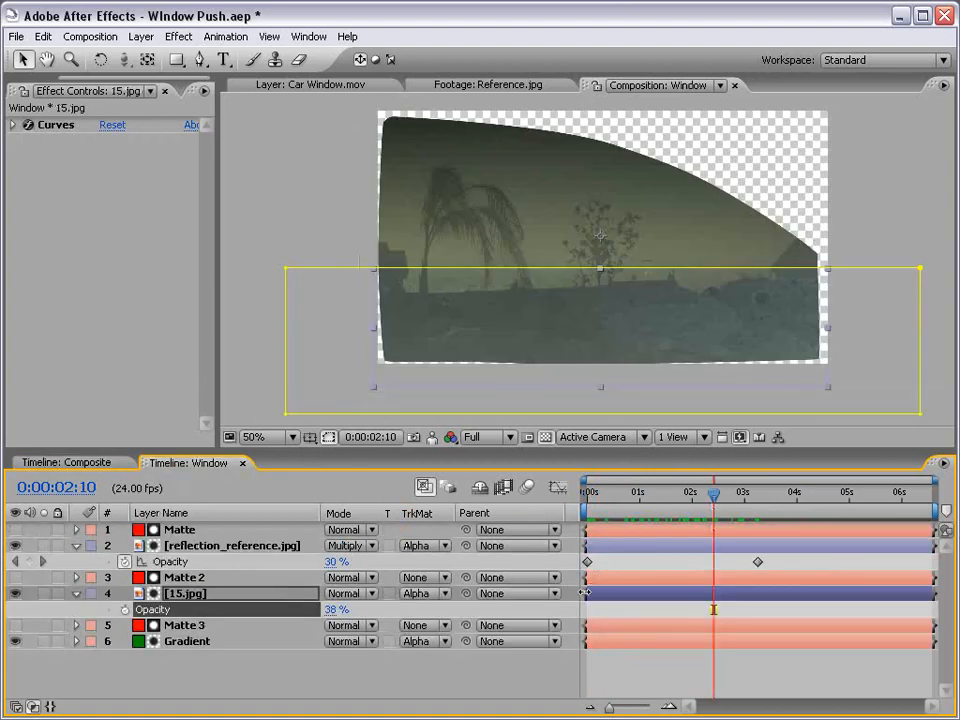
left_click(622, 610)
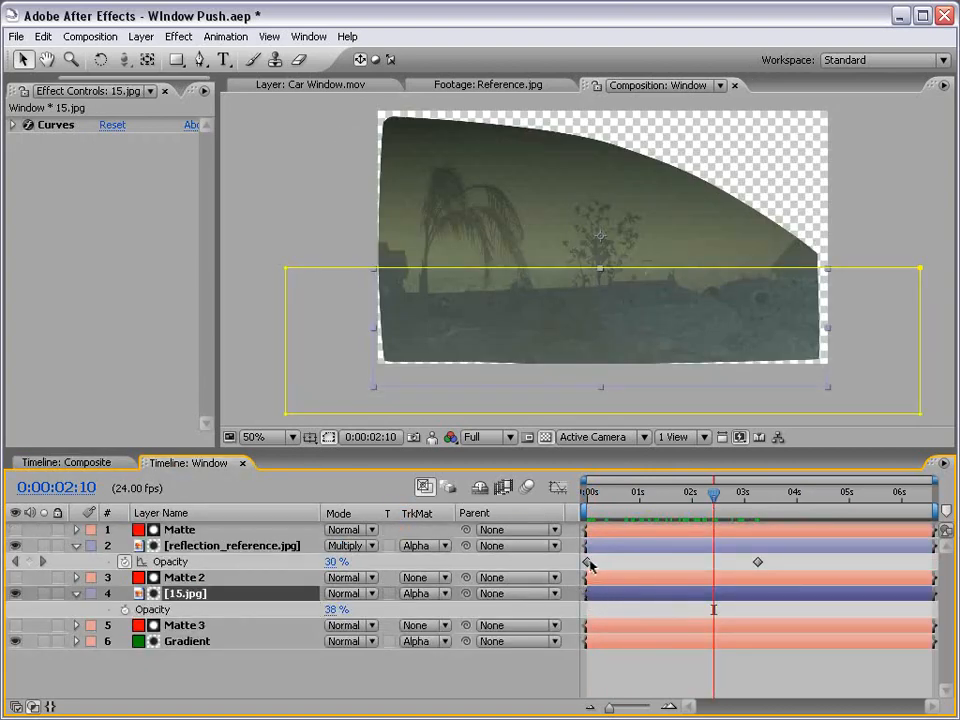
left_click_drag(589, 564, 653, 566)
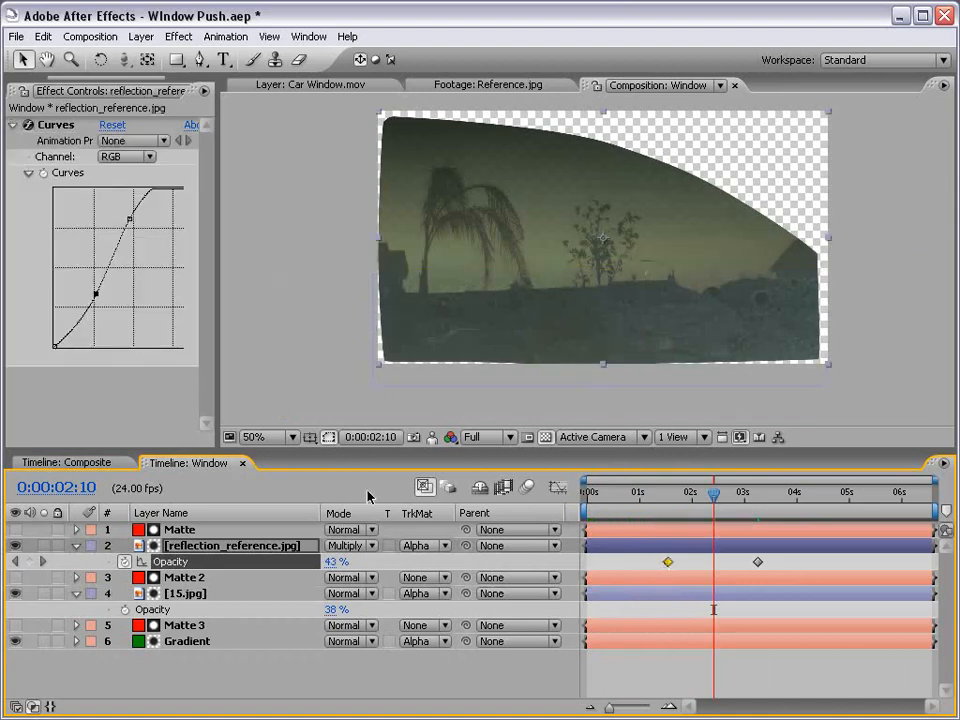
left_click(54, 464)
left_click(638, 497)
left_click_drag(638, 505, 766, 506)
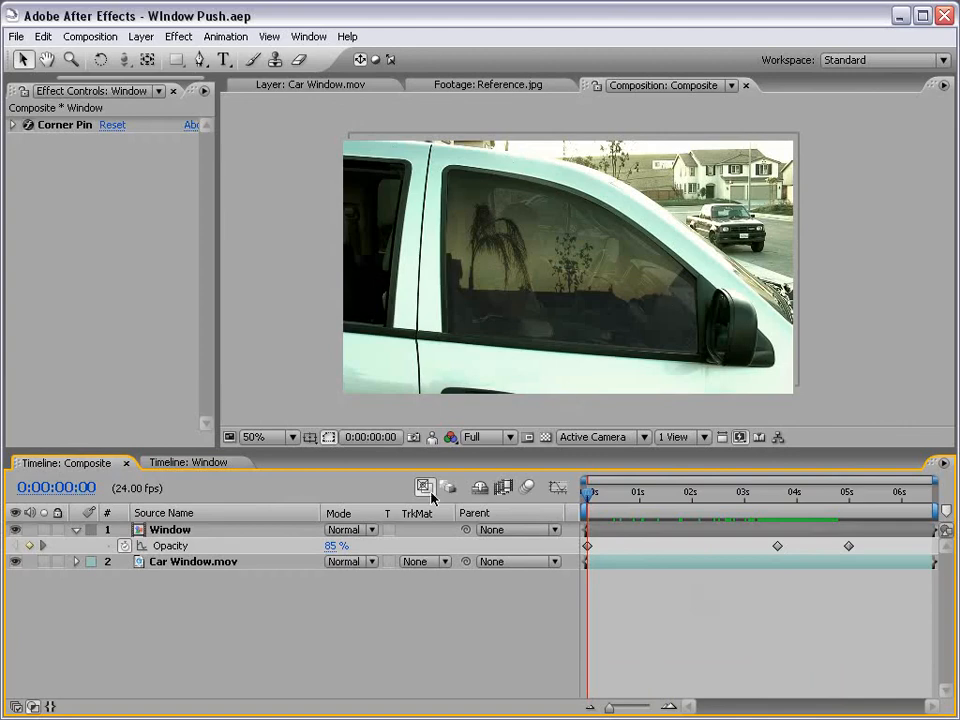
Step: In the Window composition, start Scale keyframing on the reflection_reference.jpg layer and place its 100% keyframe at 0:00:01:19
double_click(166, 530)
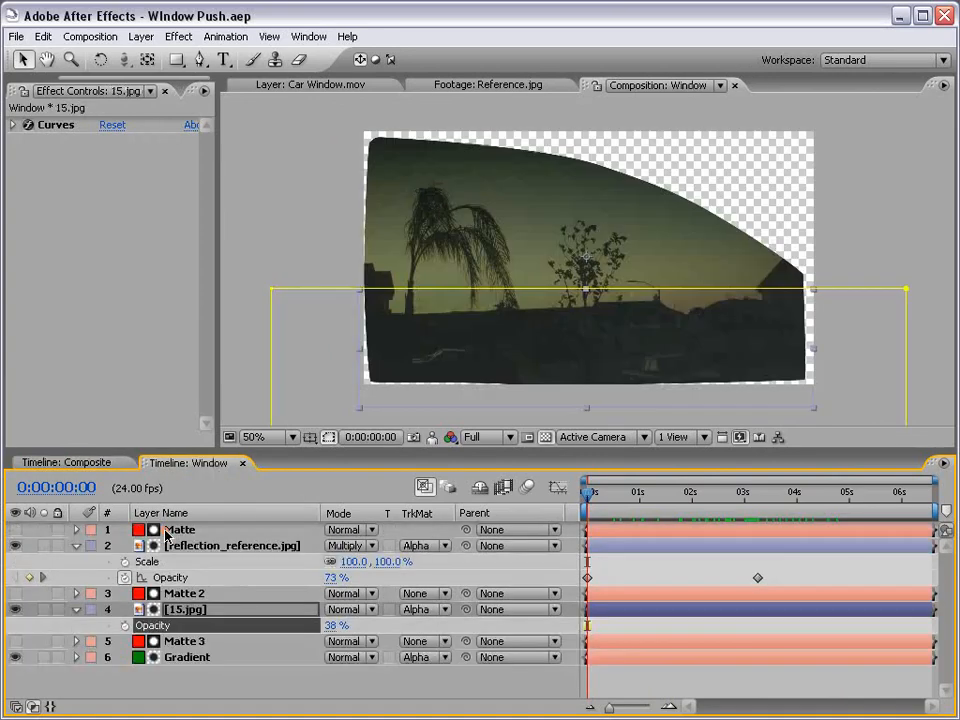
left_click(663, 676)
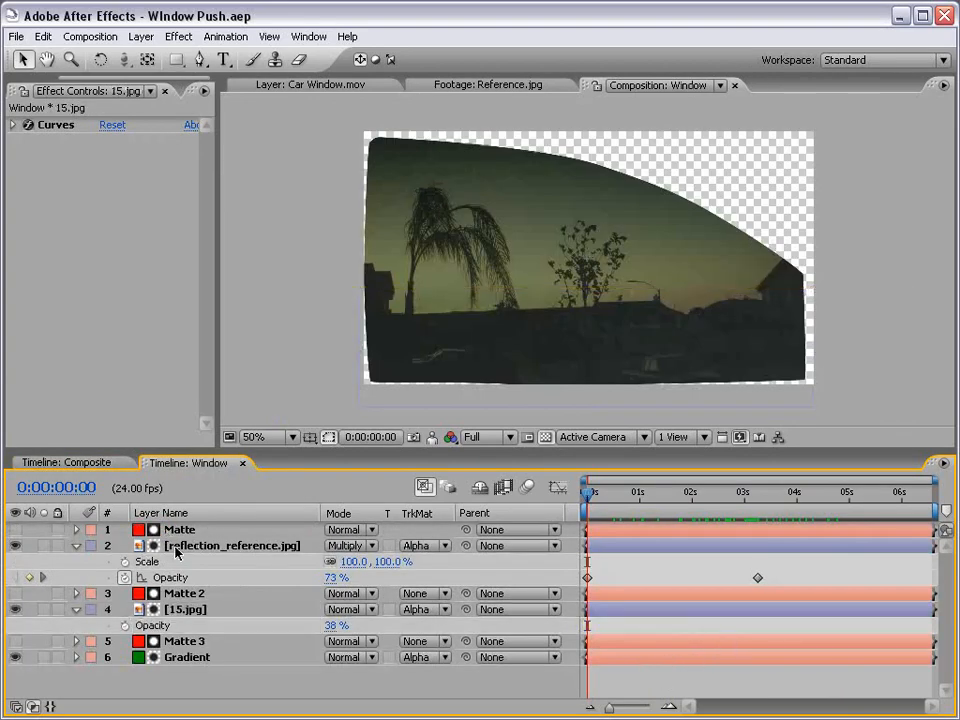
left_click(187, 547)
key("u")
key("s")
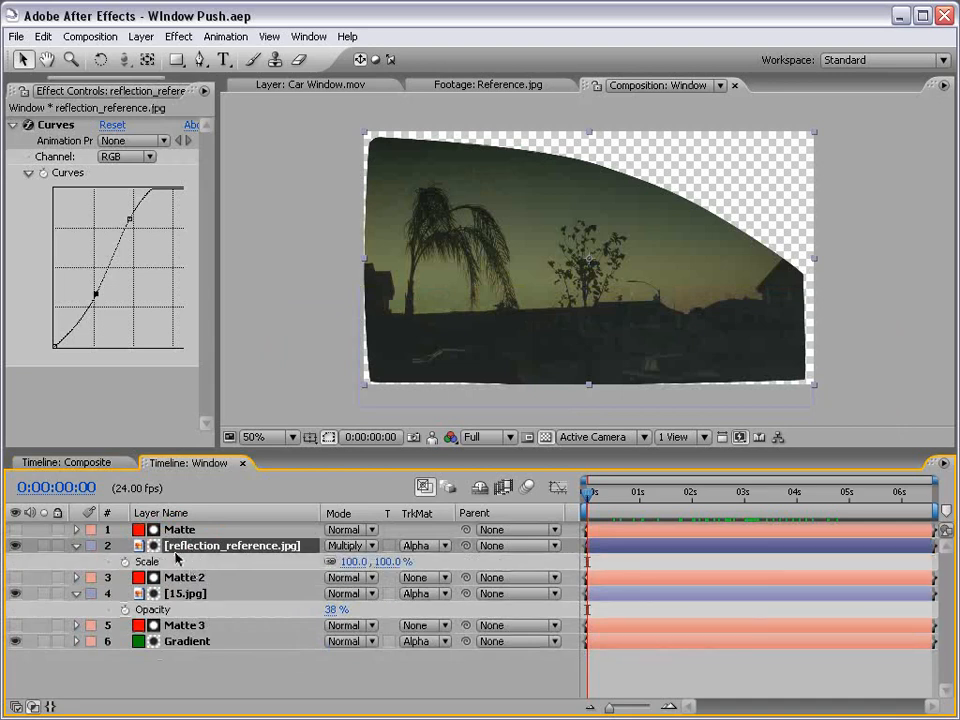
left_click(126, 561)
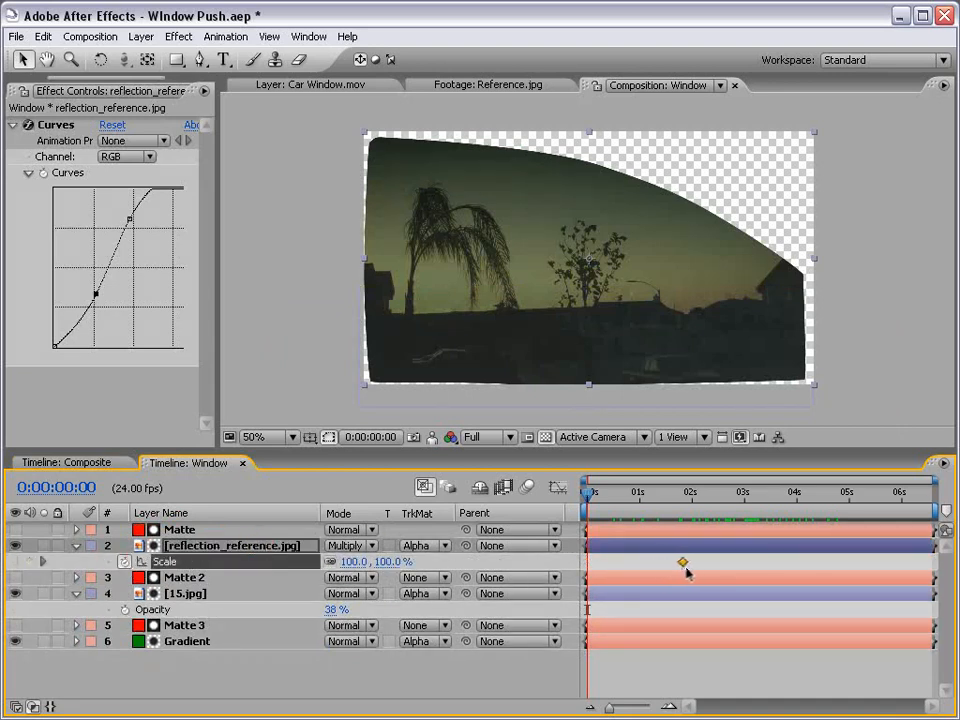
Step: Set the reflection_reference.jpg layer's Scale to 70% at 0:00:05:00 and to 165% at 0:00:01:19
left_click_drag(676, 492, 850, 510)
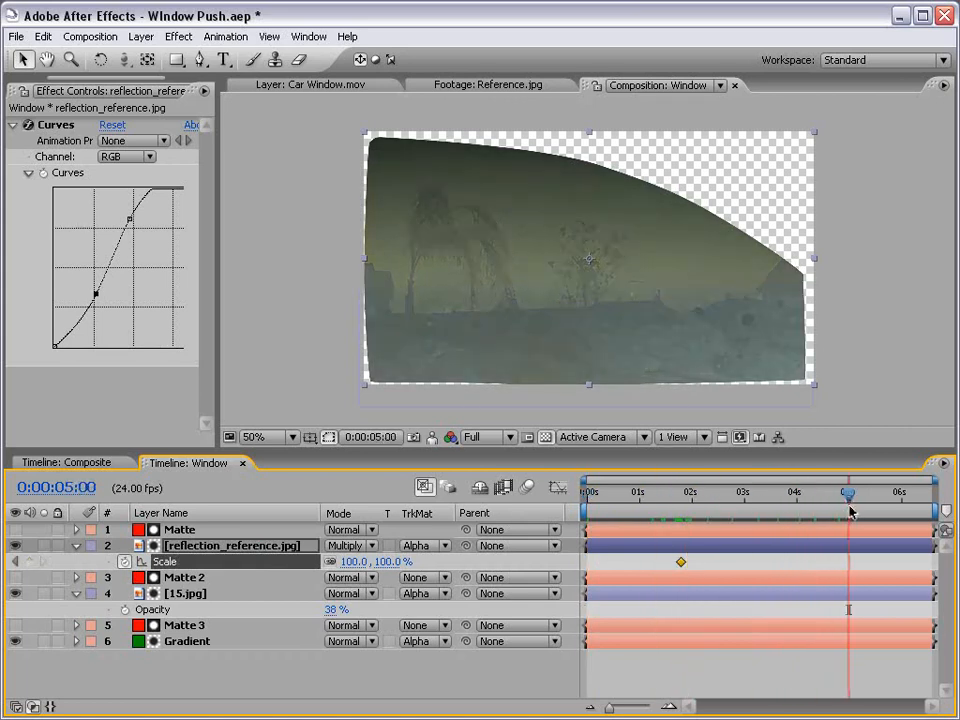
left_click_drag(390, 570, 363, 563)
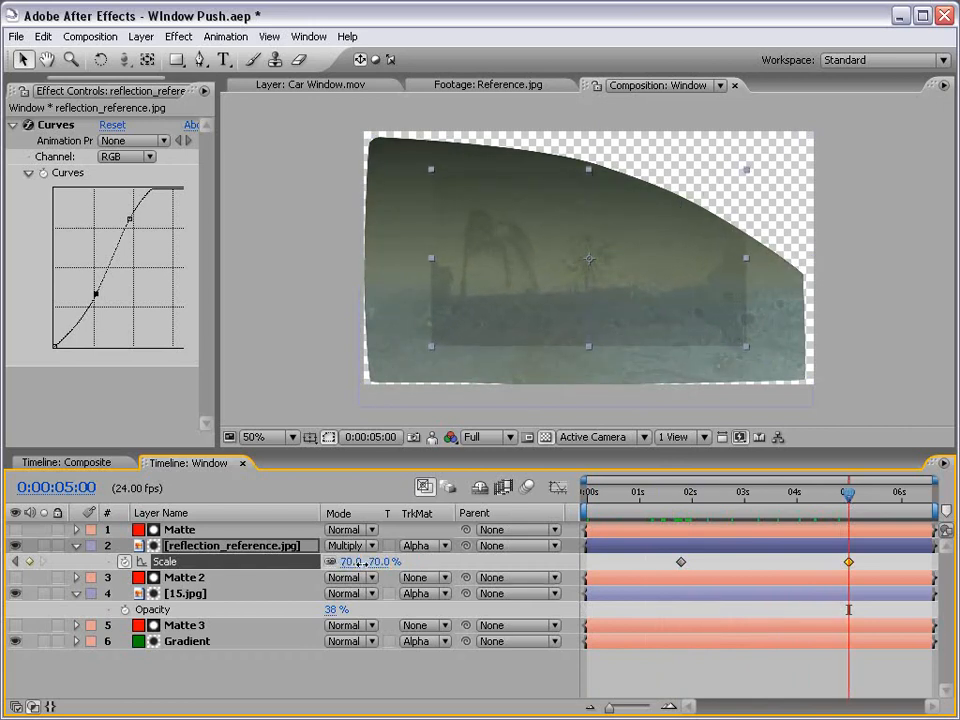
left_click_drag(848, 494, 680, 513)
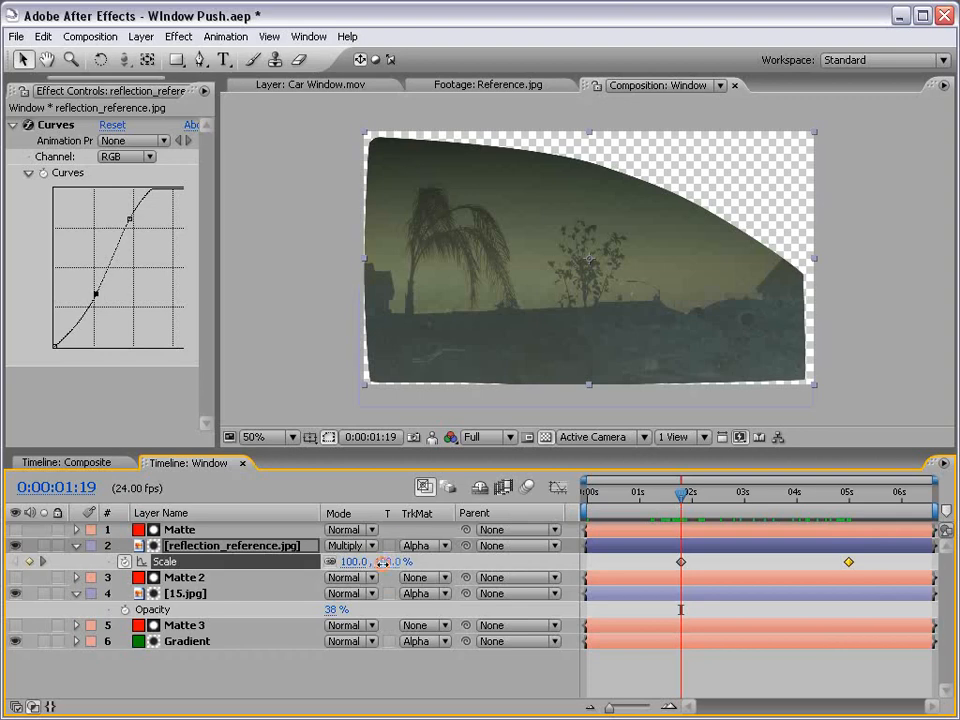
left_click_drag(381, 563, 440, 567)
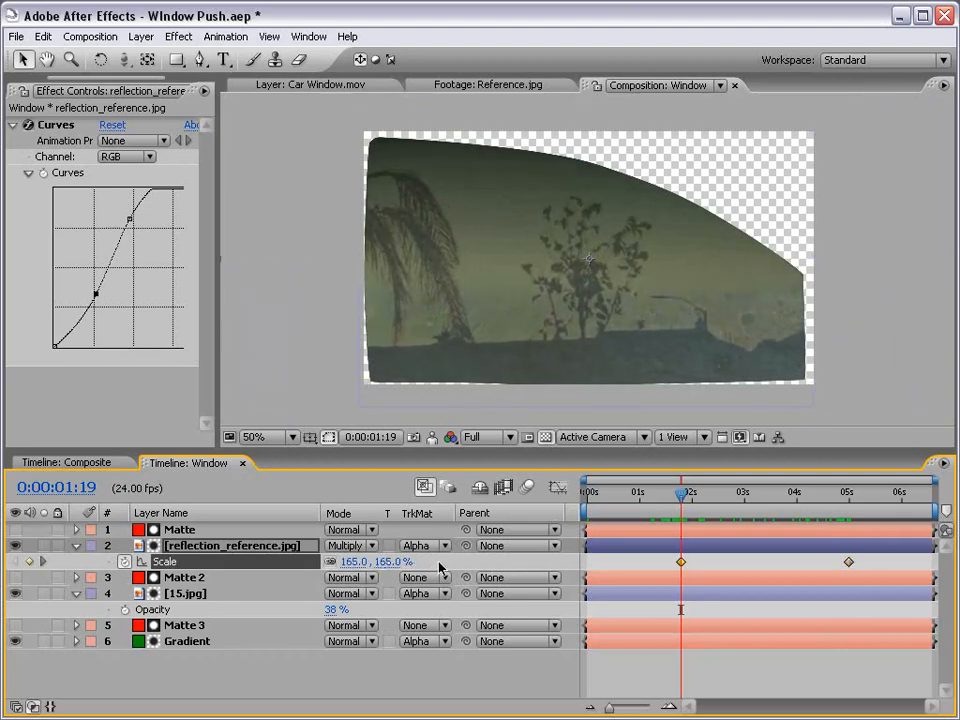
Step: Move the reflection_reference.jpg layer's 165% Scale keyframe to 0:00:00:00 after checking the reflection in the Composite
left_click(70, 463)
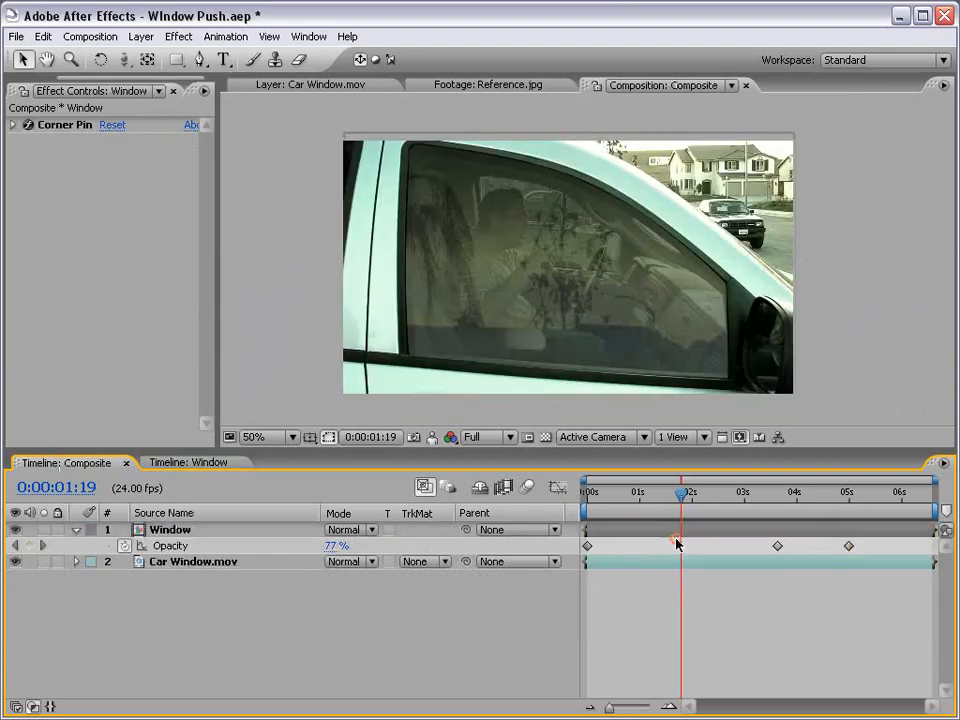
left_click_drag(680, 500, 589, 499)
left_click(185, 462)
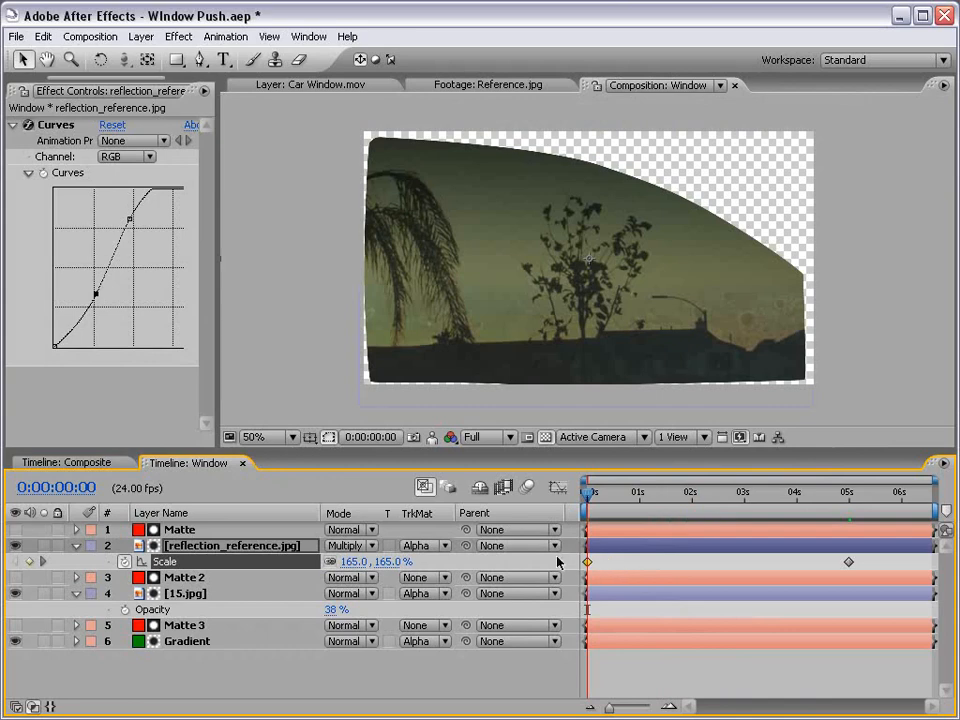
left_click(66, 462)
Step: Review the scaled reflection's animation in the Composite, examining how it moves from the first frames onward
key("comma")
left_click(608, 500)
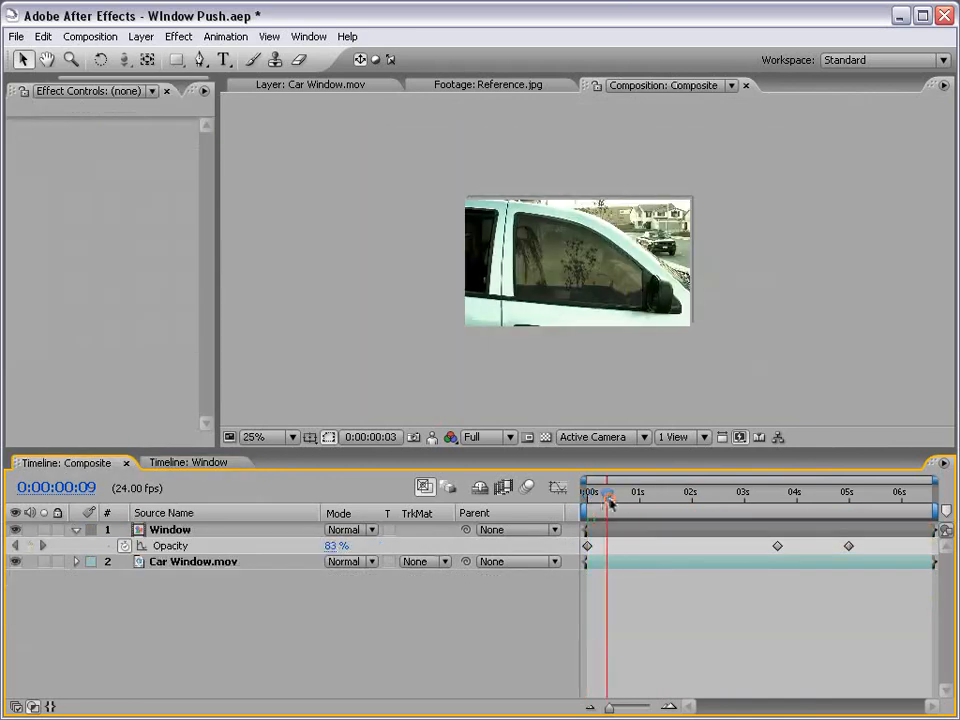
left_click_drag(610, 502, 590, 560)
key("period")
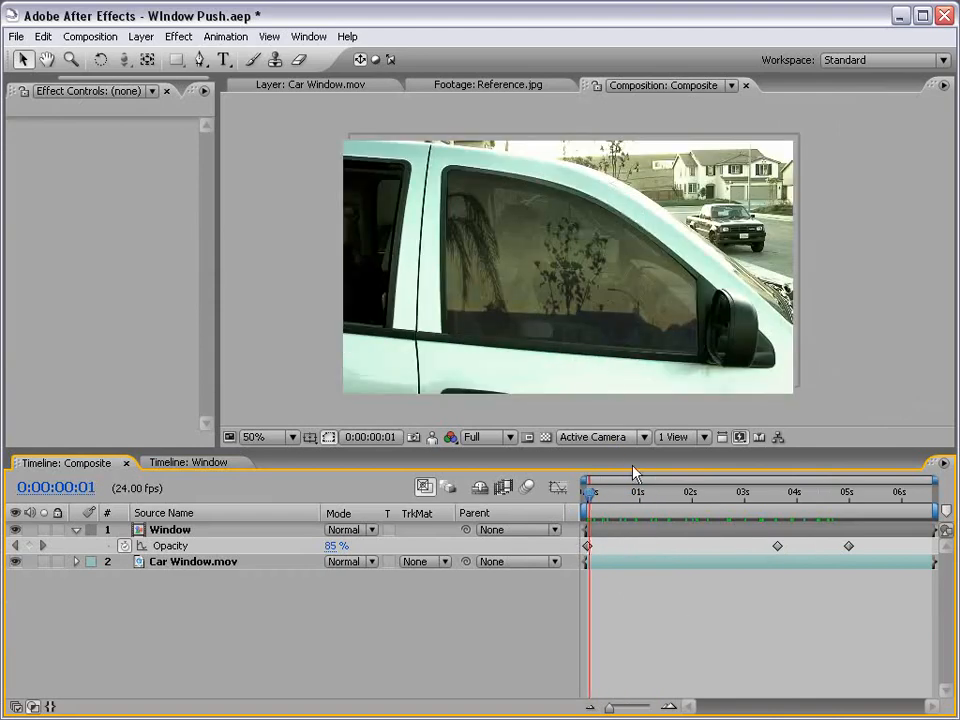
left_click_drag(589, 494, 563, 521)
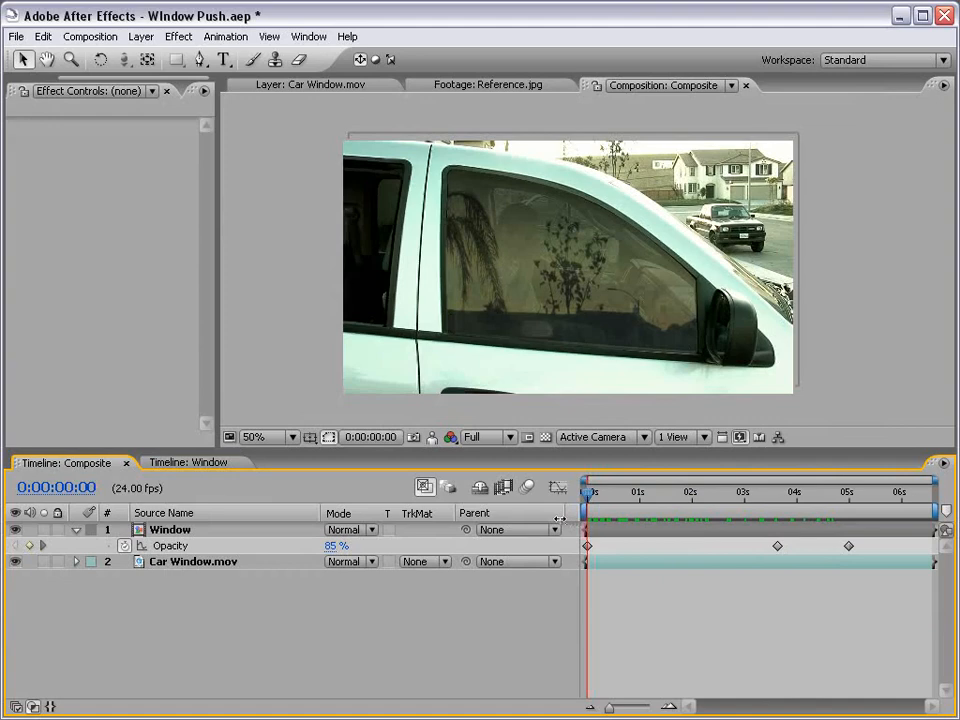
left_click_drag(591, 506, 587, 550)
Step: Create a mid-gray solid in the Composite with its color's red, green and blue values each set to 126
left_click(656, 611)
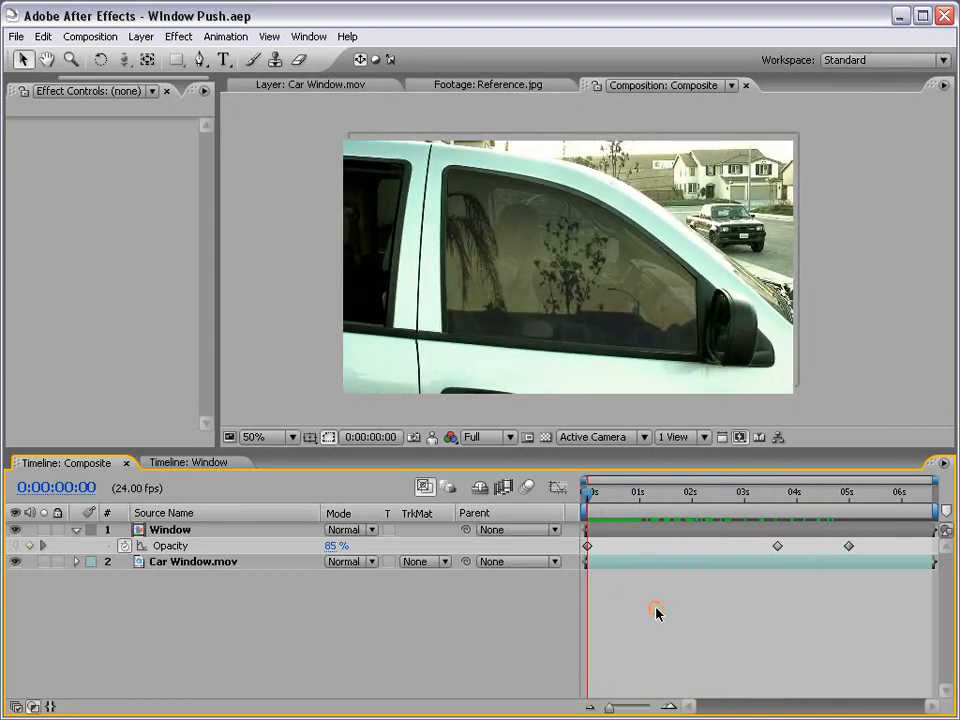
left_click(66, 36)
mouse_move(143, 57)
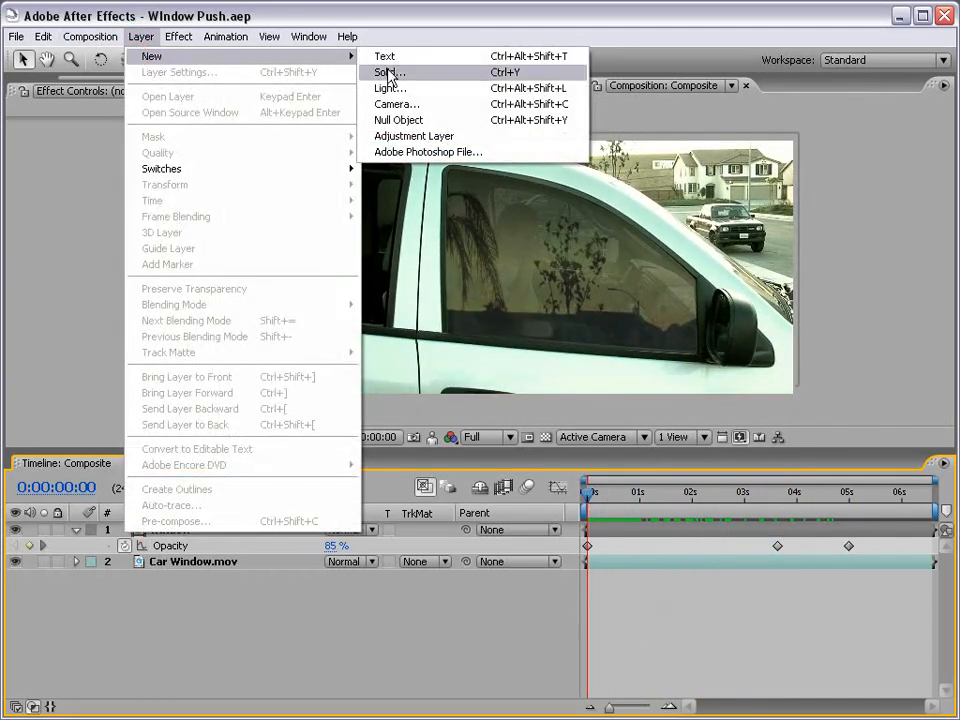
left_click(614, 72)
left_click(393, 487)
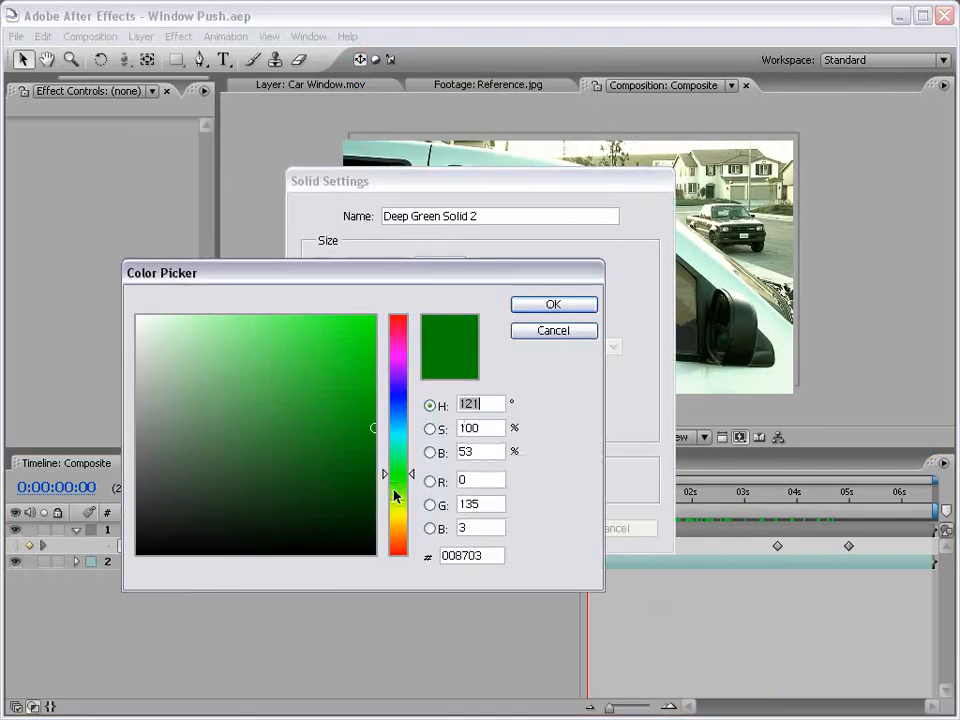
double_click(480, 483)
type("126")
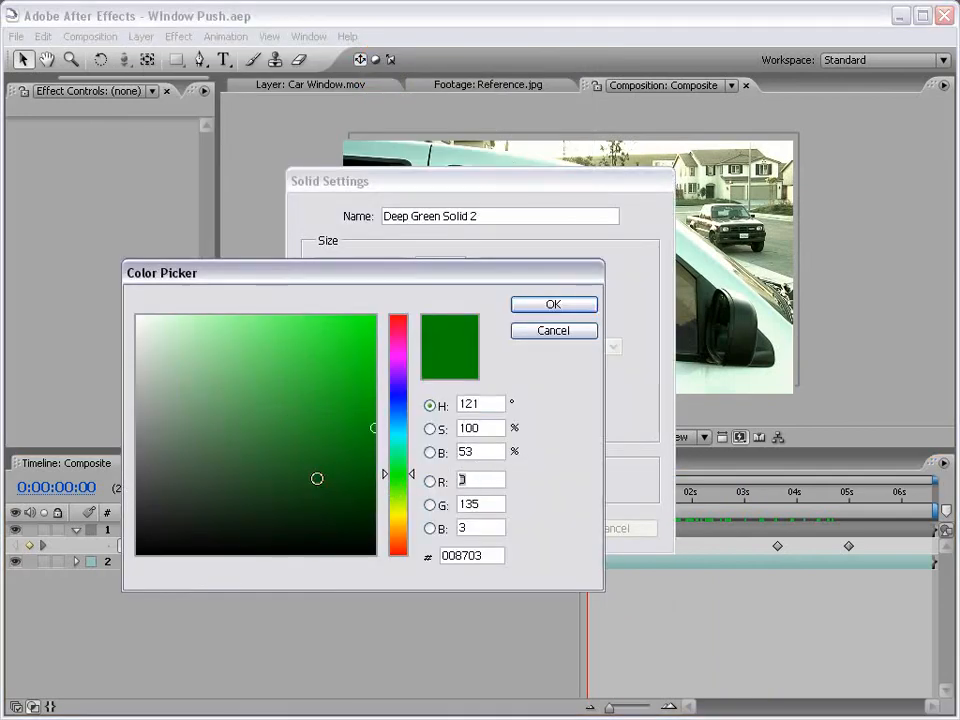
key("Tab")
type("126")
key("Tab")
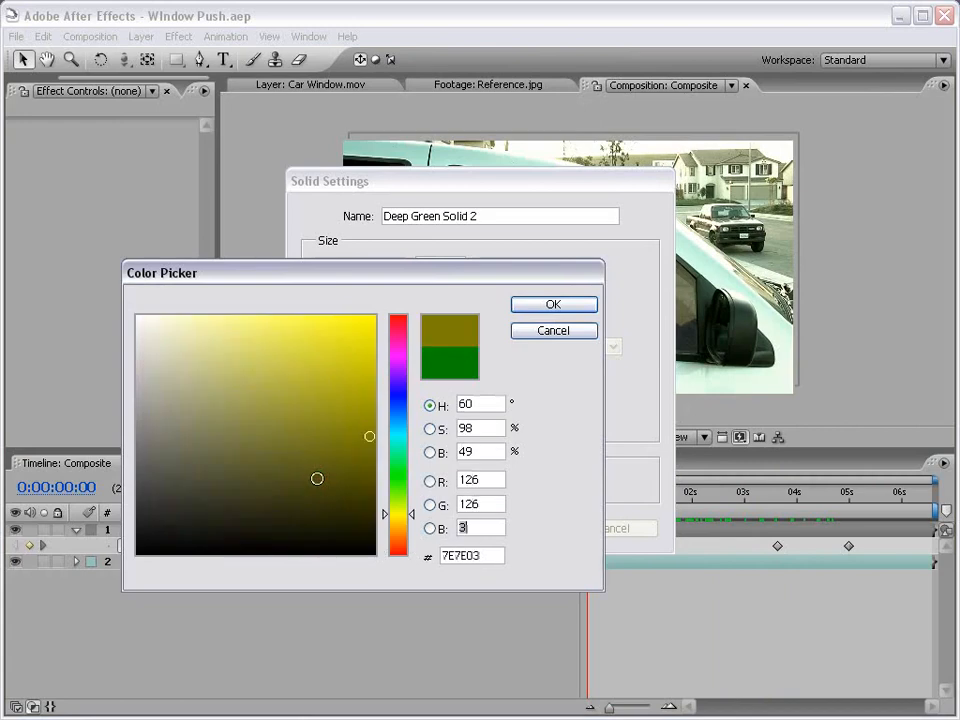
type("126")
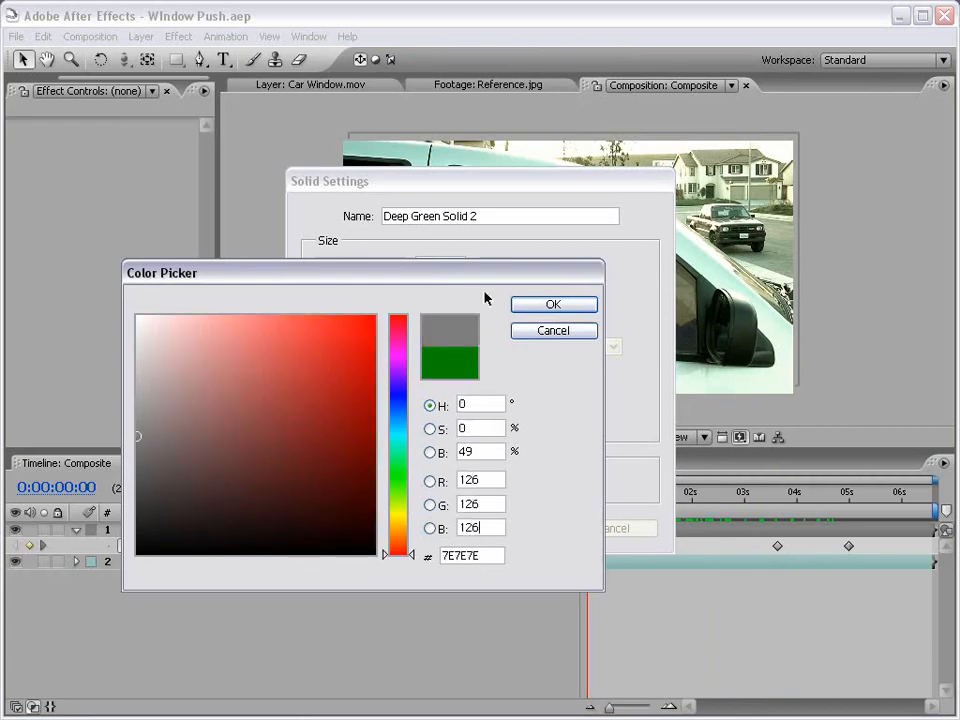
left_click(553, 305)
left_click(510, 527)
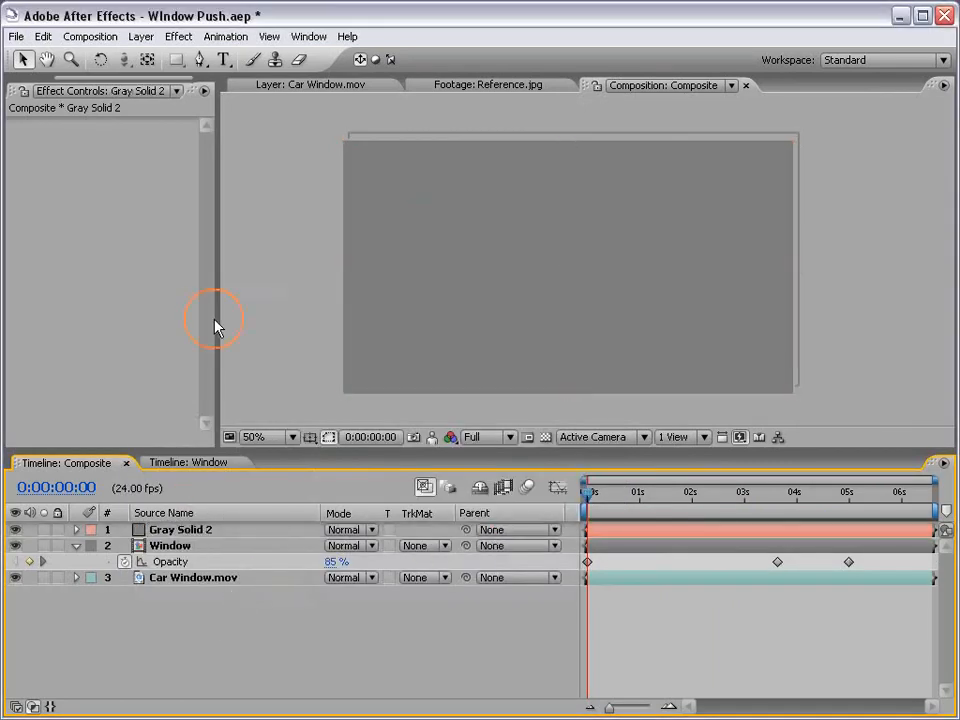
Step: Pre-compose the gray solid as "Warp Map", moving all attributes into the new composition, and hide the resulting layer
left_click(277, 310)
left_click(141, 36)
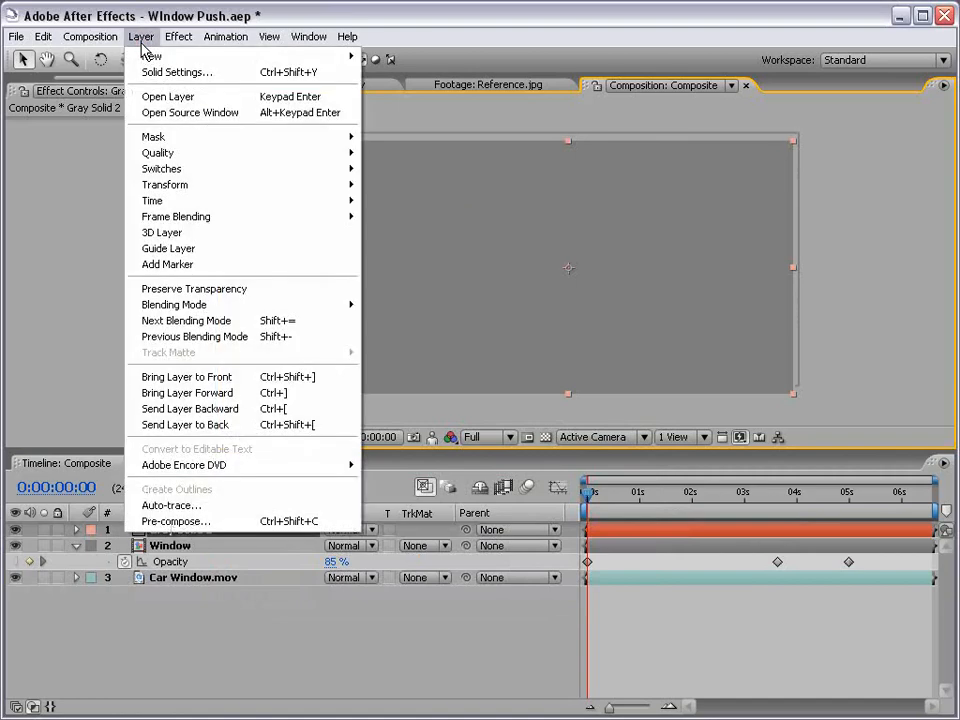
left_click(182, 524)
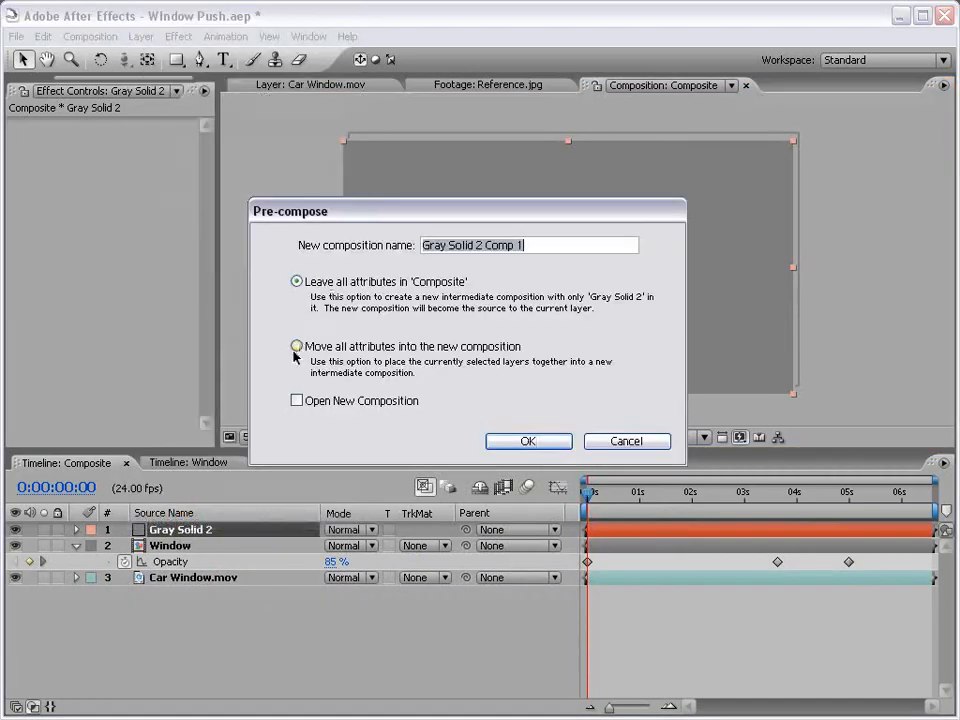
left_click(296, 347)
left_click_drag(545, 245, 219, 230)
type("Warp Map")
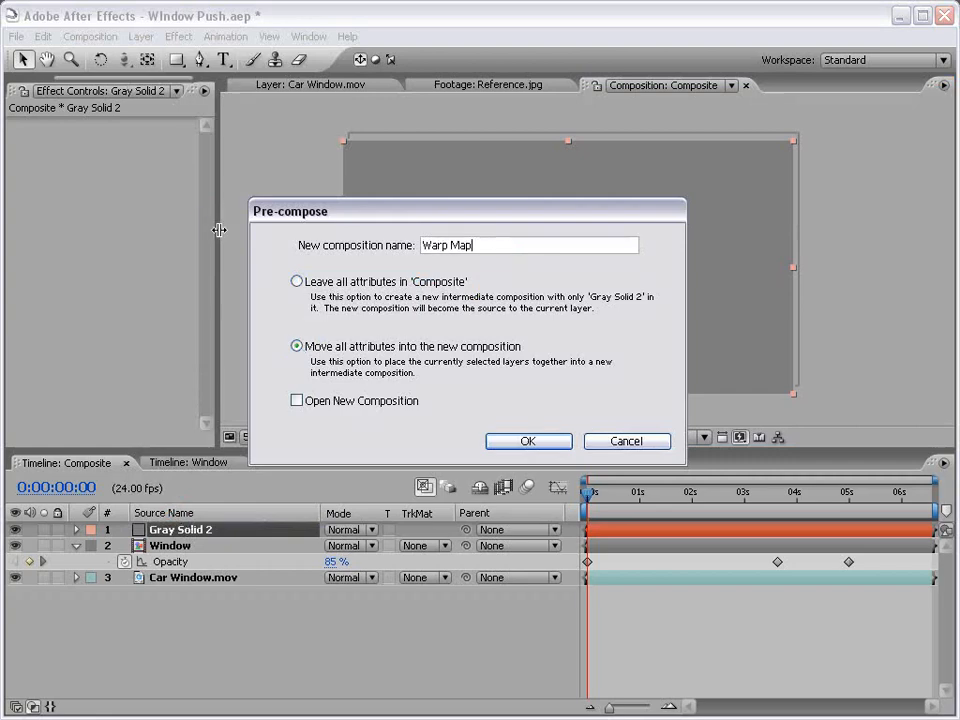
left_click(510, 441)
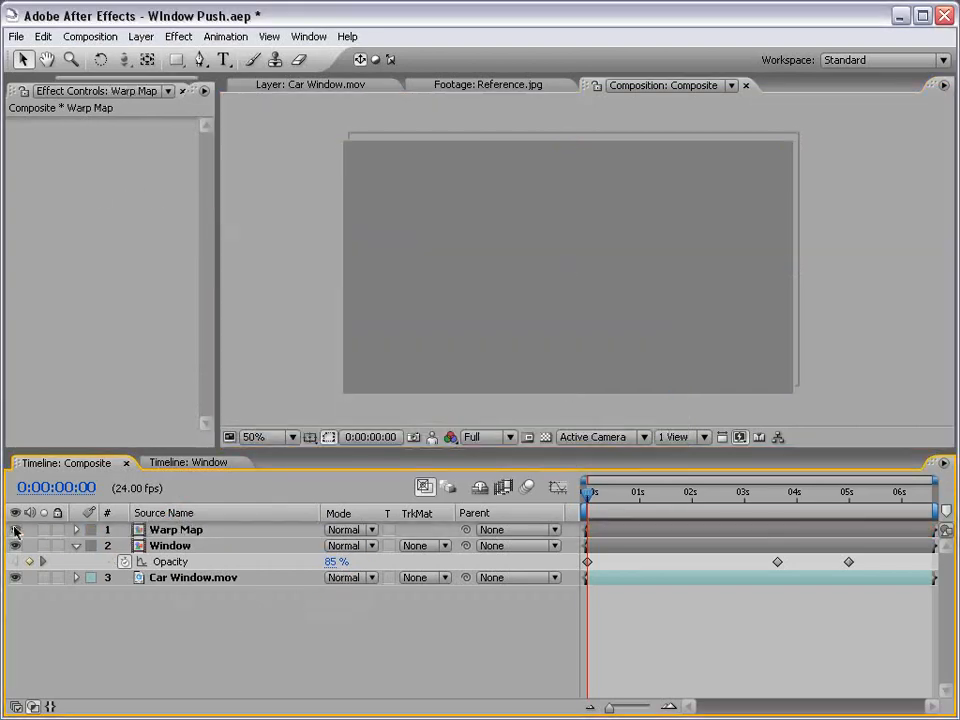
left_click(15, 530)
Step: Add an adjustment layer on top of the Composite and apply the Displacement Map effect to it
left_click(141, 36)
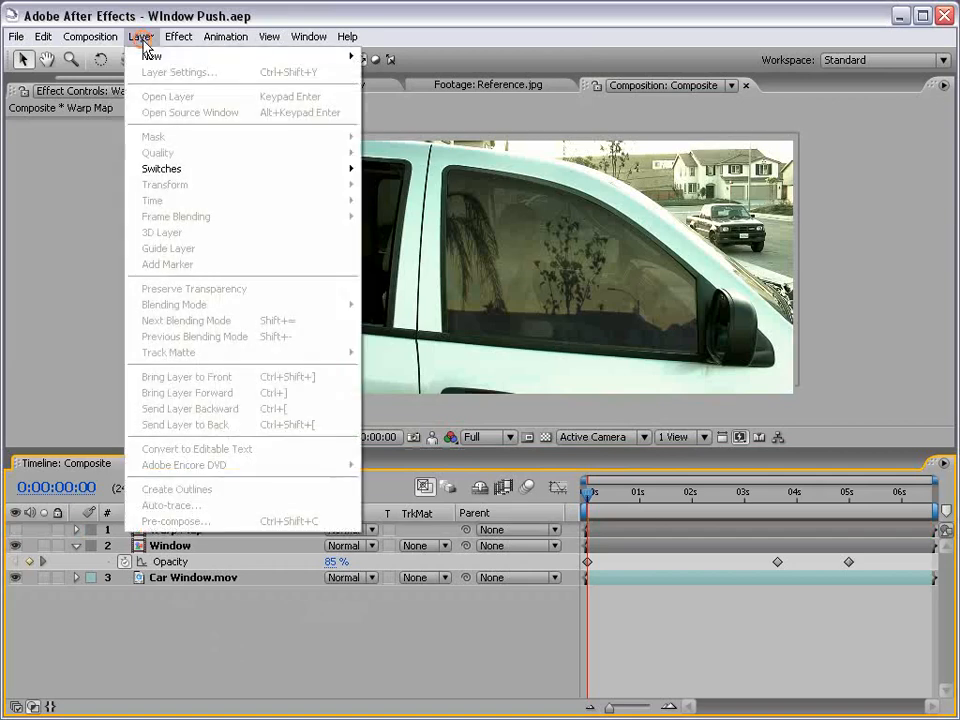
mouse_move(258, 60)
left_click(377, 134)
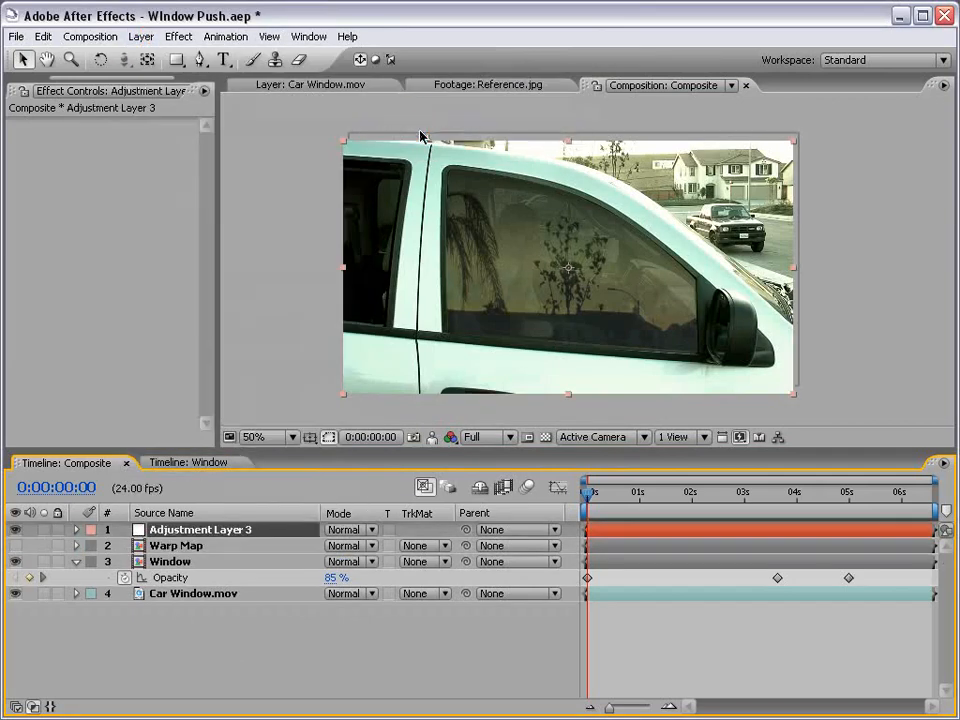
left_click(180, 37)
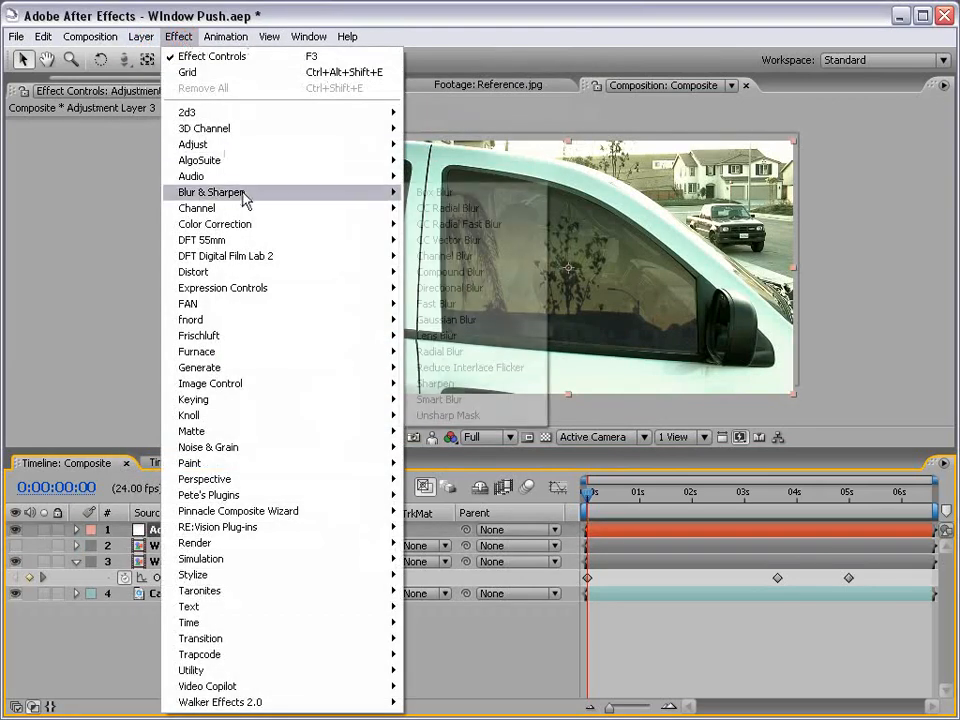
mouse_move(245, 275)
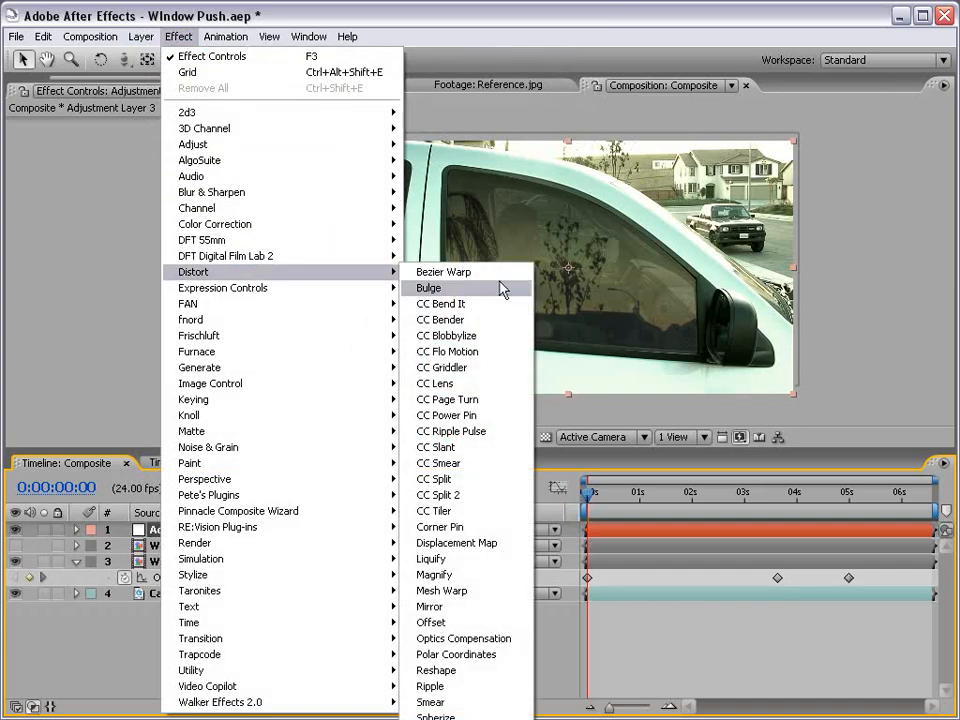
left_click(470, 543)
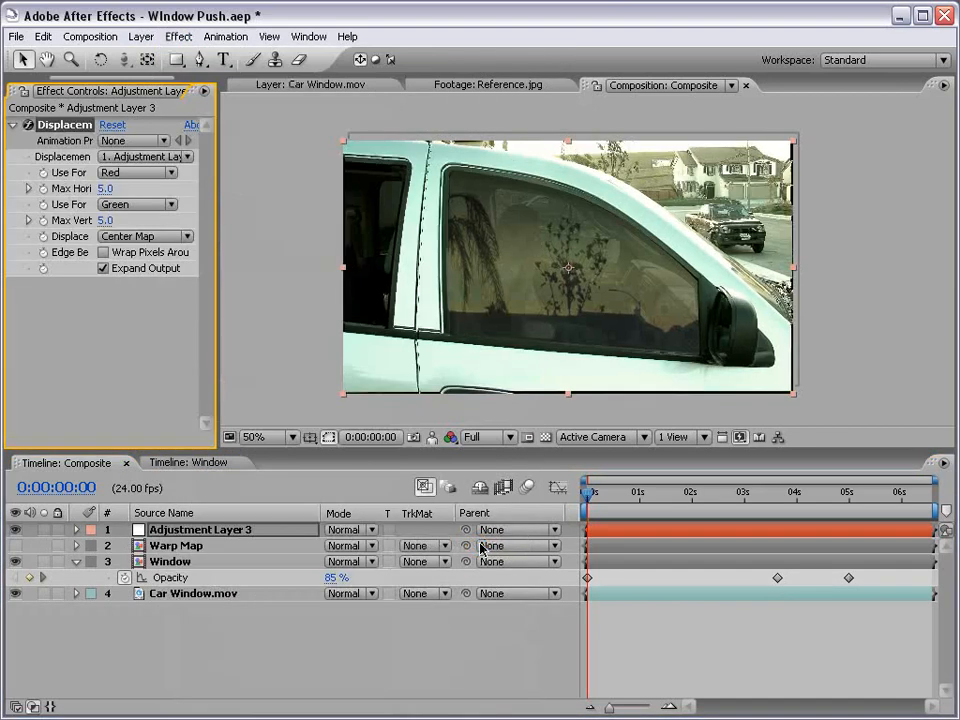
Step: Set the adjustment layer's displacement map layer to Warp Map and widen the effect settings for readability
left_click(122, 158)
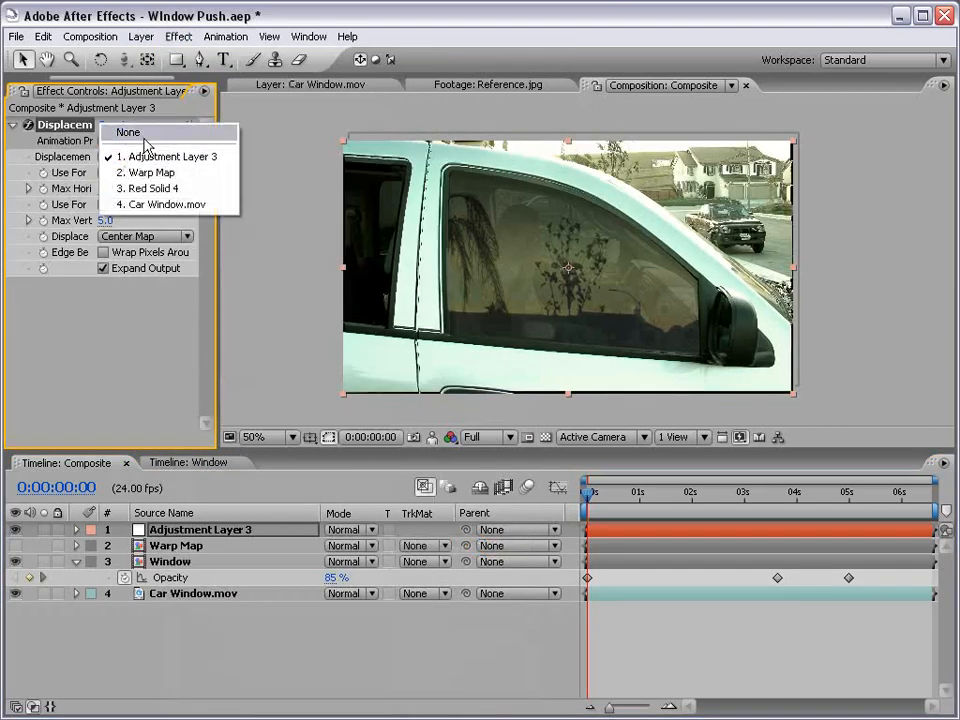
left_click(157, 176)
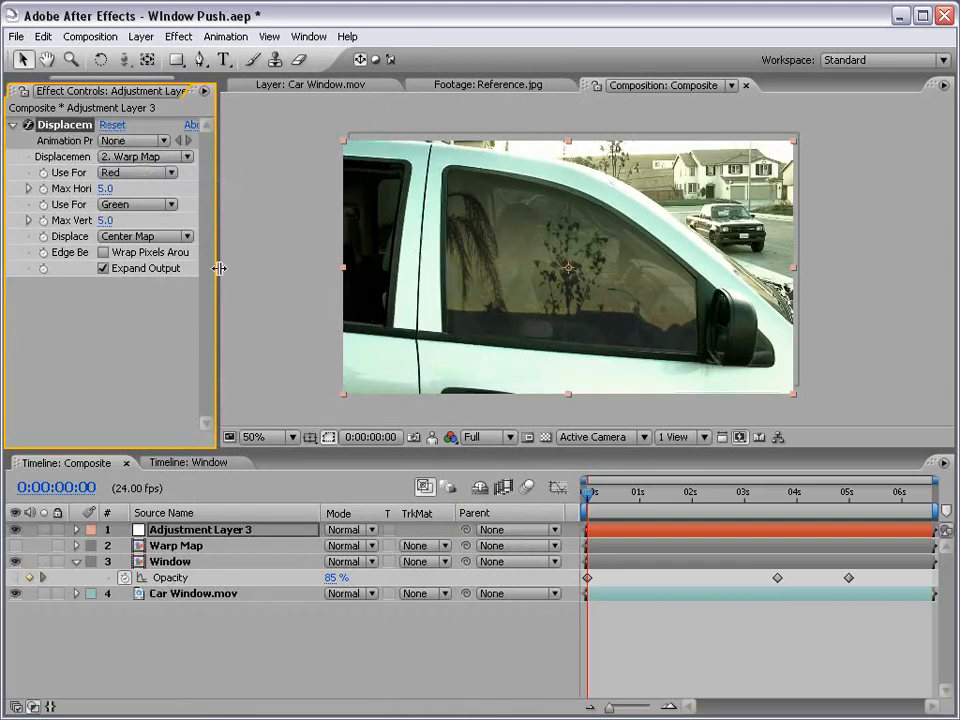
left_click_drag(219, 268, 286, 268)
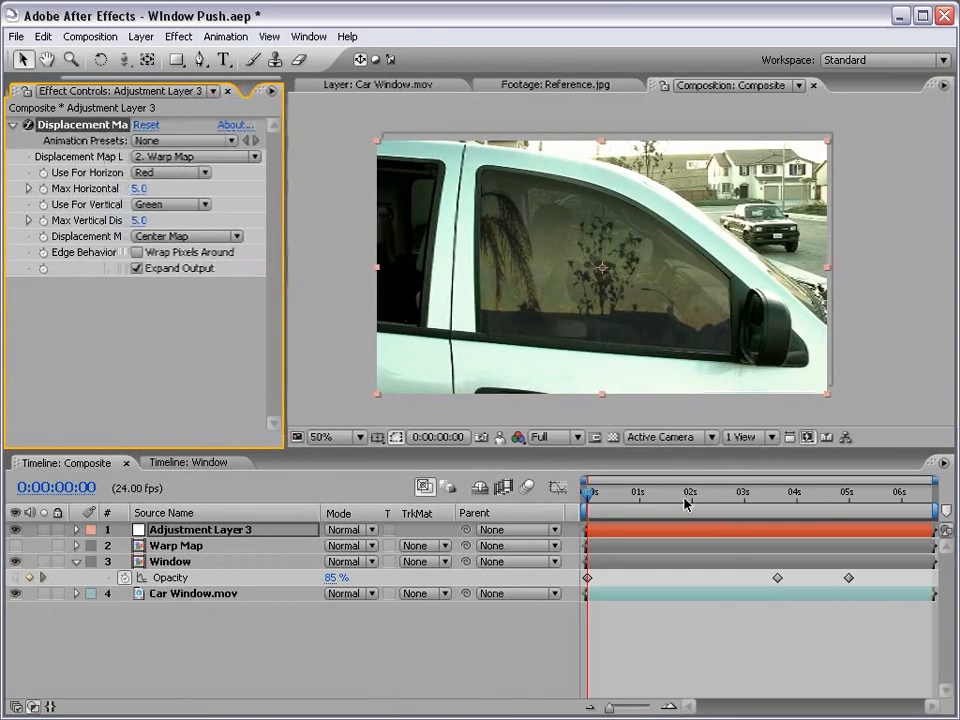
Step: Go to 0:00:04:02, where the camera passes through the window, and add a white 960 x 540 solid in the Warp Map composition
left_click_drag(590, 497, 612, 503)
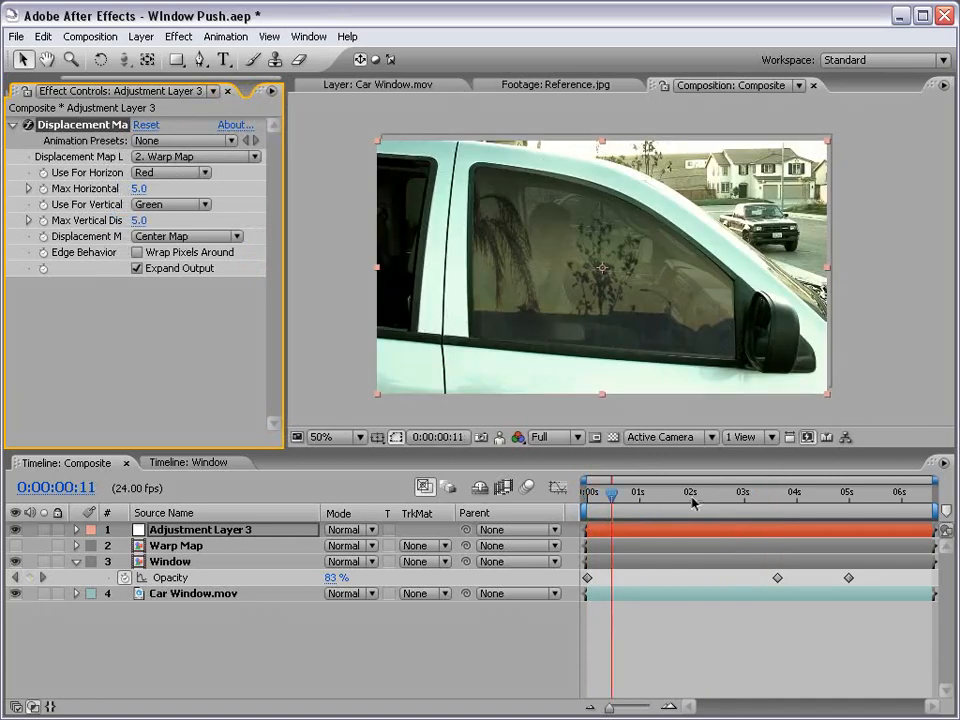
left_click_drag(693, 503, 800, 493)
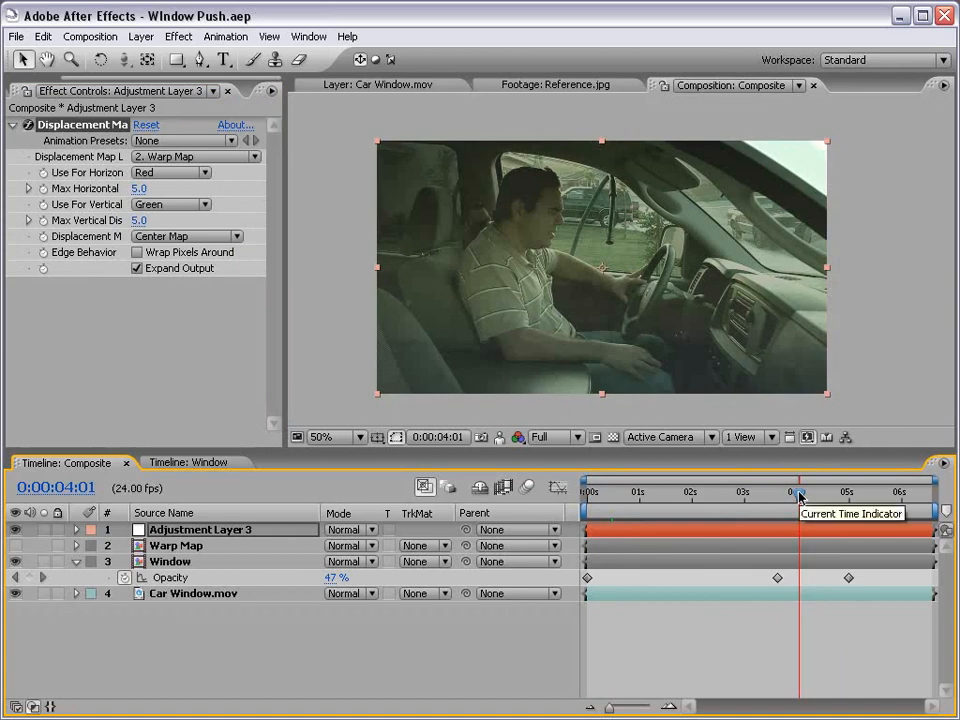
mouse_move(800, 492)
left_mouse_down()
mouse_move(816, 492)
mouse_move(805, 495)
left_mouse_up()
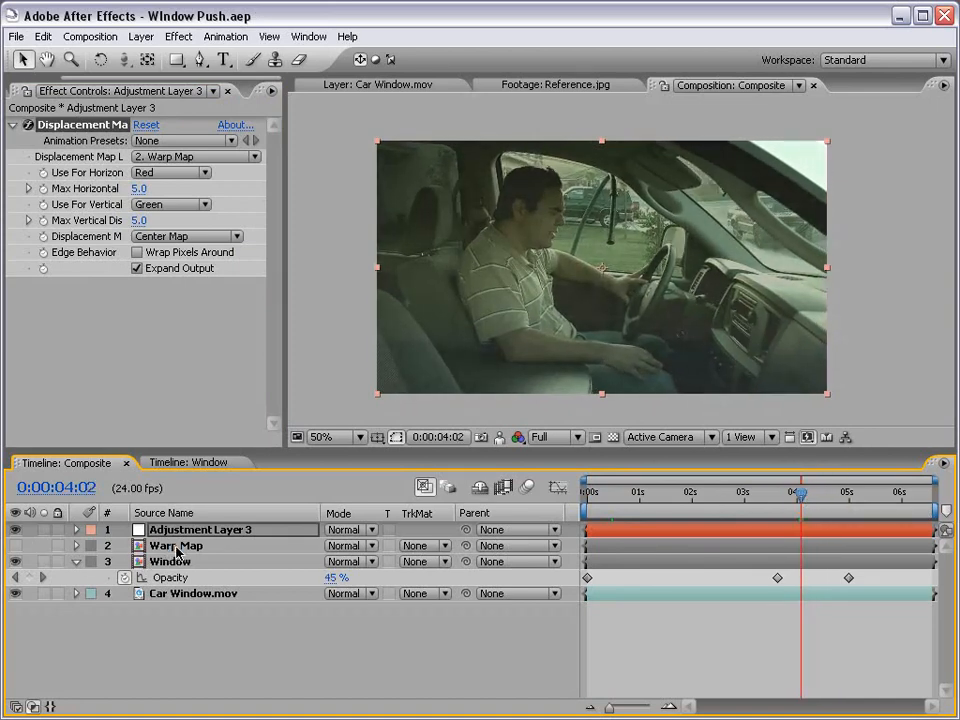
double_click(206, 549)
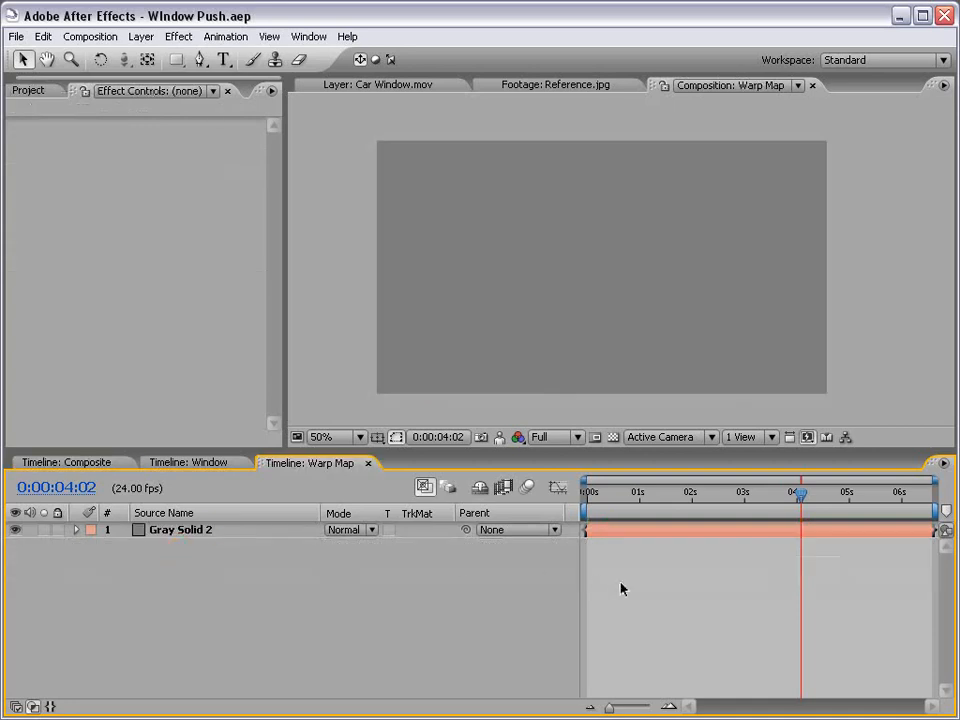
left_click(141, 36)
mouse_move(152, 57)
left_click(389, 72)
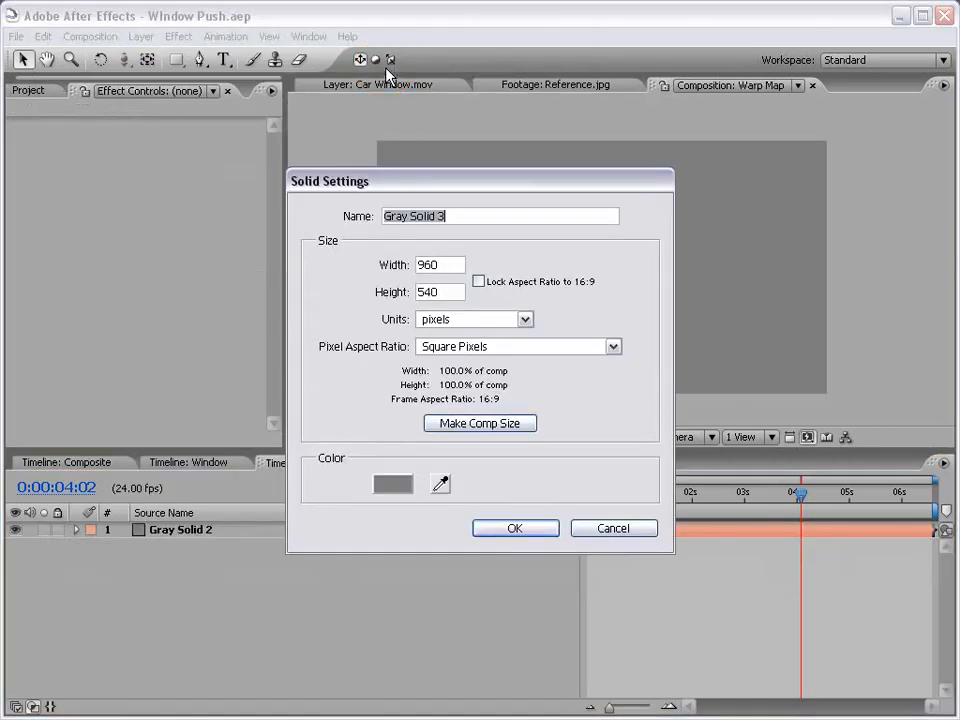
left_click(390, 485)
left_click(136, 316)
left_click(552, 304)
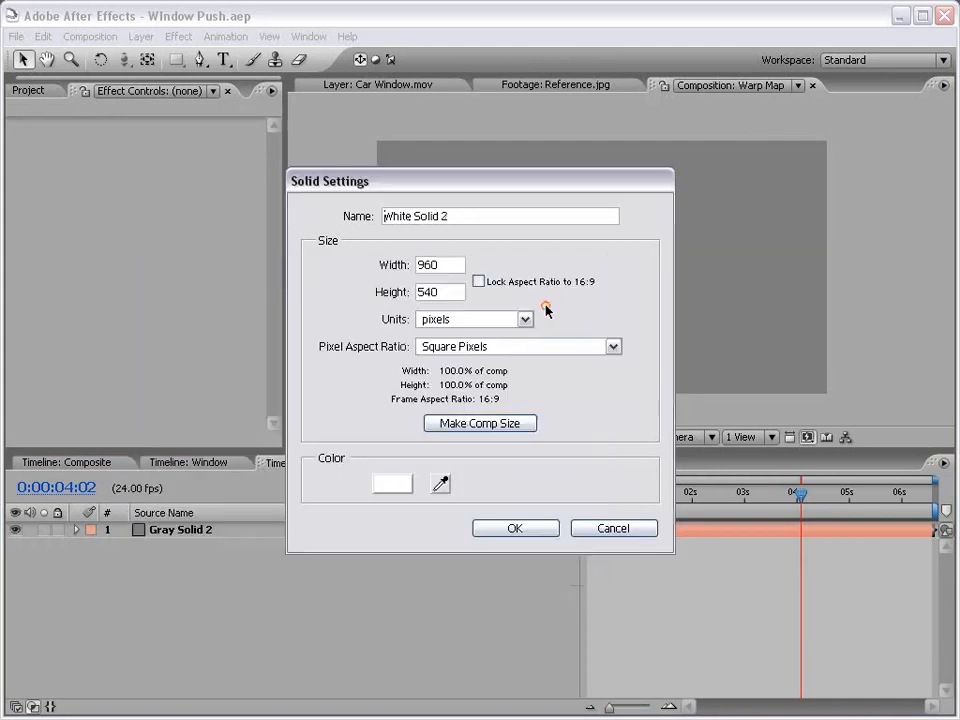
left_click(515, 529)
Step: Mask the white solid to a narrow vertical strip near the frame's left edge, extending beyond its height, with a 61-pixel feather
left_click_drag(176, 62, 246, 62)
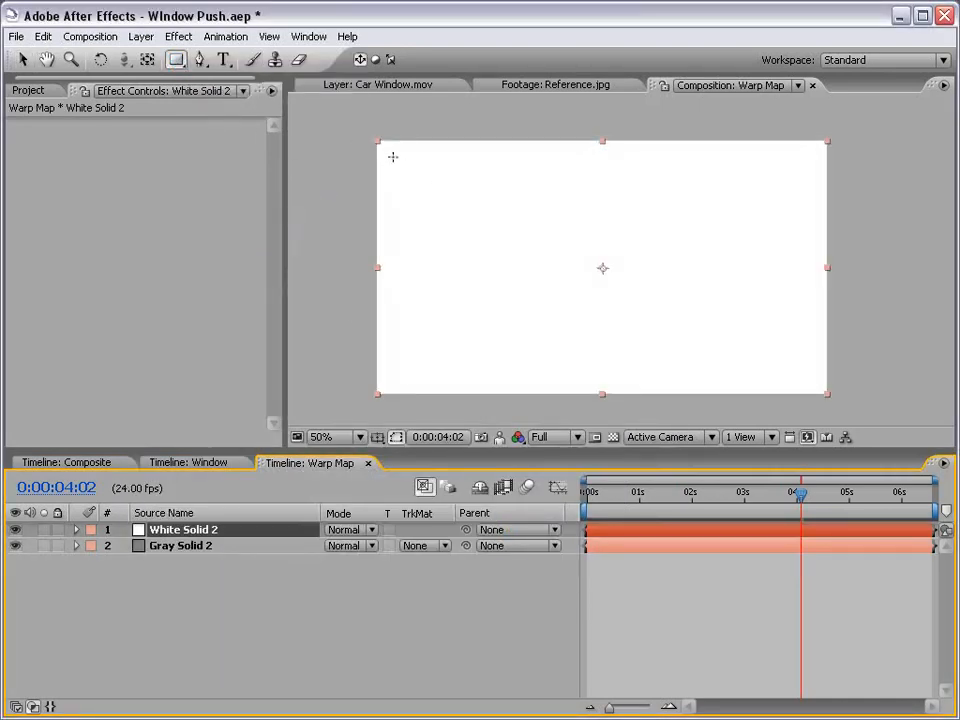
key("comma")
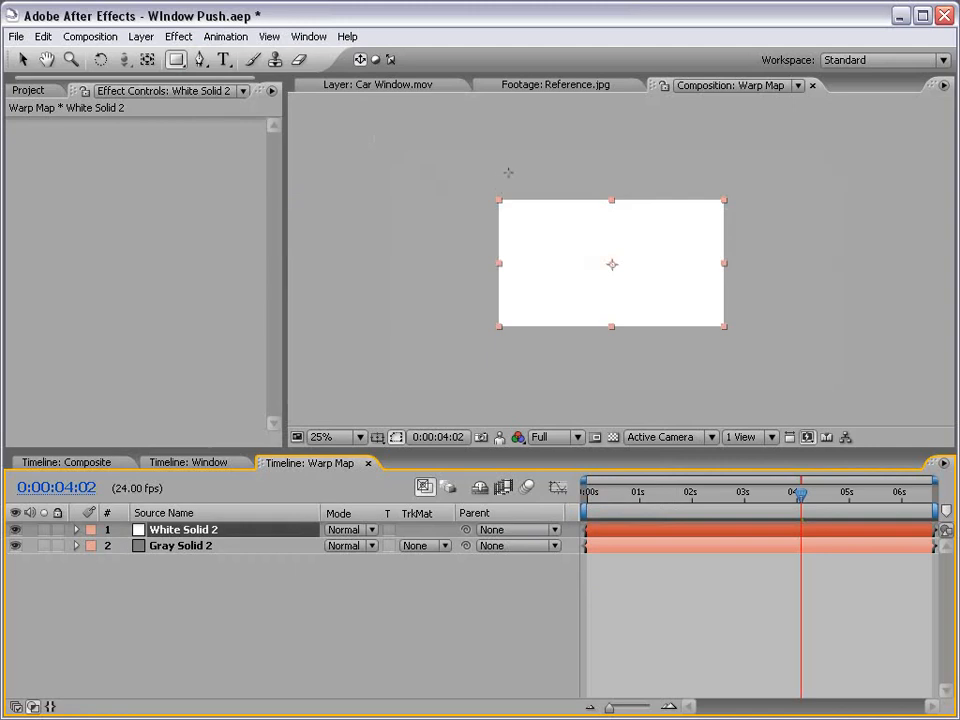
left_click_drag(508, 160, 535, 397)
key("period")
key("f")
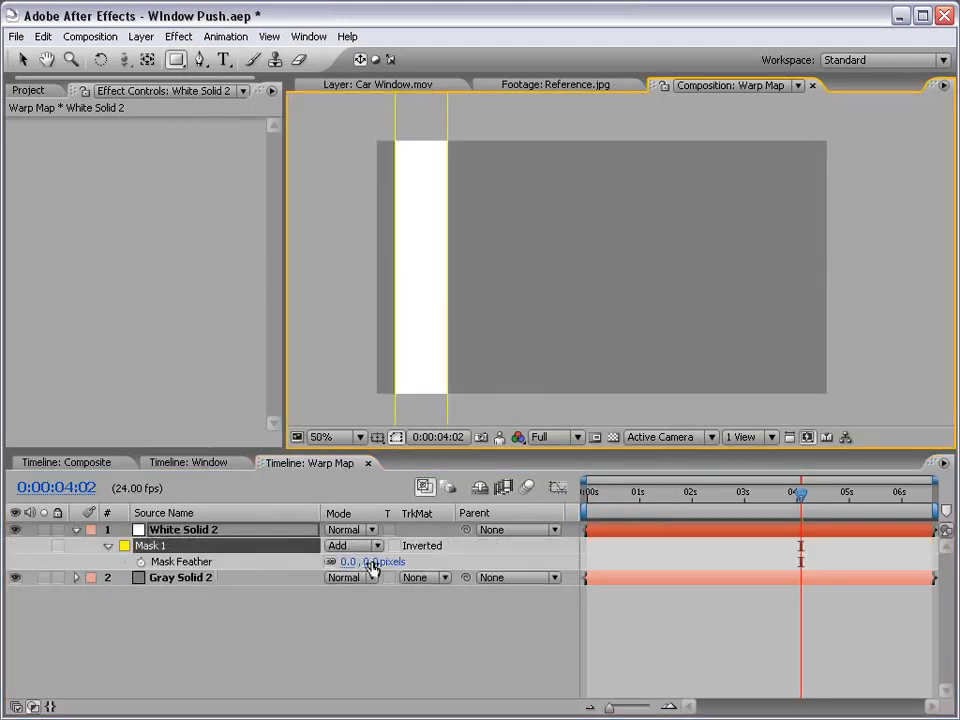
left_click_drag(372, 565, 421, 556)
Step: Shift the strip mask slightly to the right and start Mask Shape keyframing at 0:00:04:02
key("v")
key("comma")
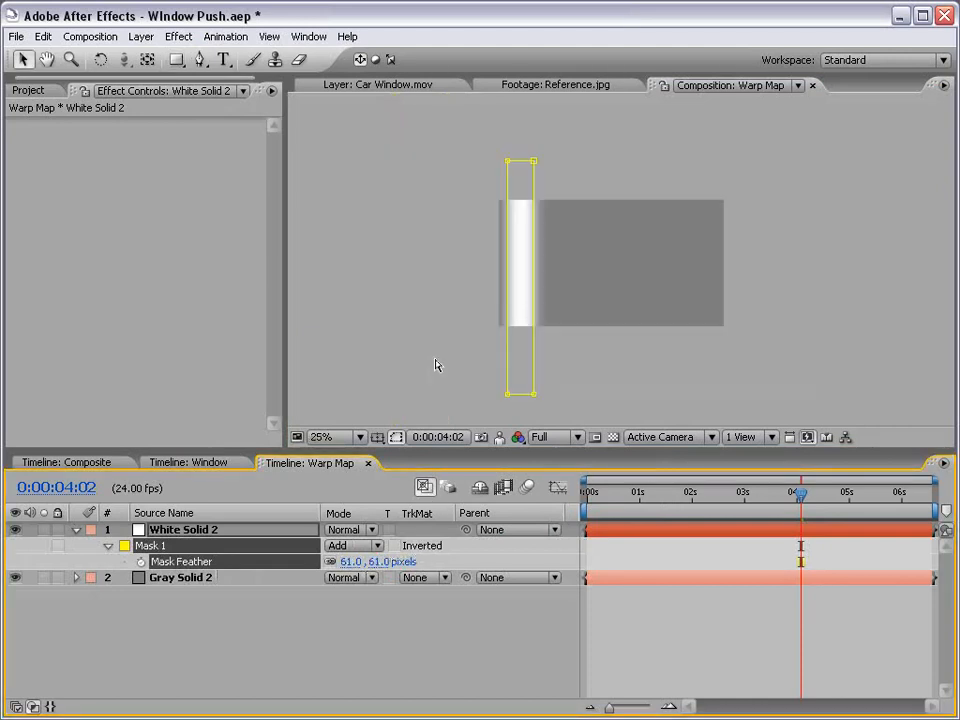
double_click(534, 397)
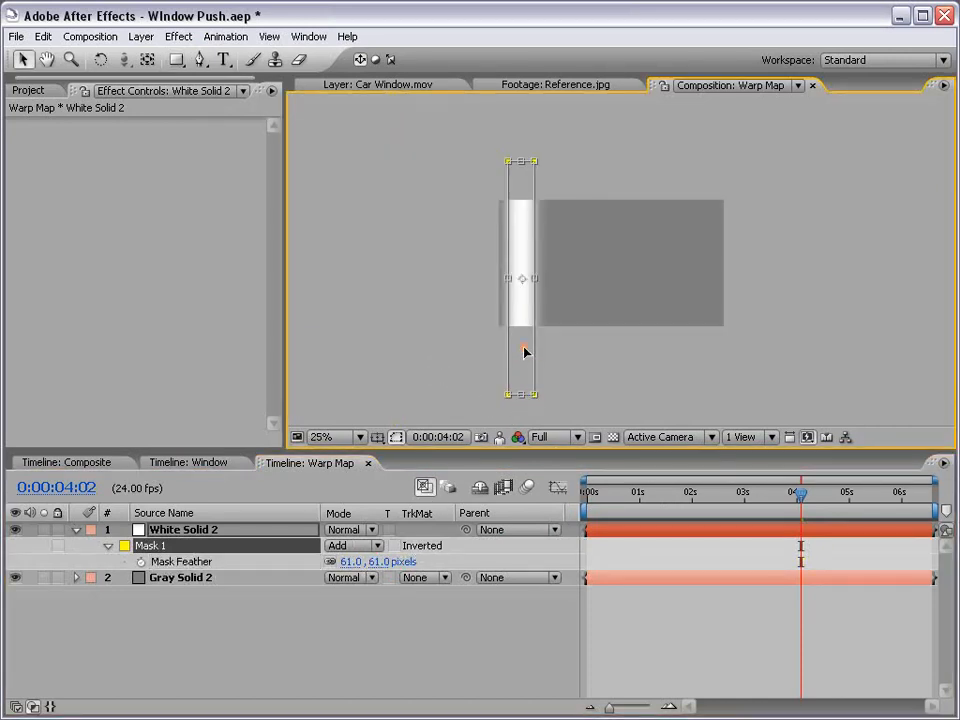
left_click_drag(524, 350, 534, 352)
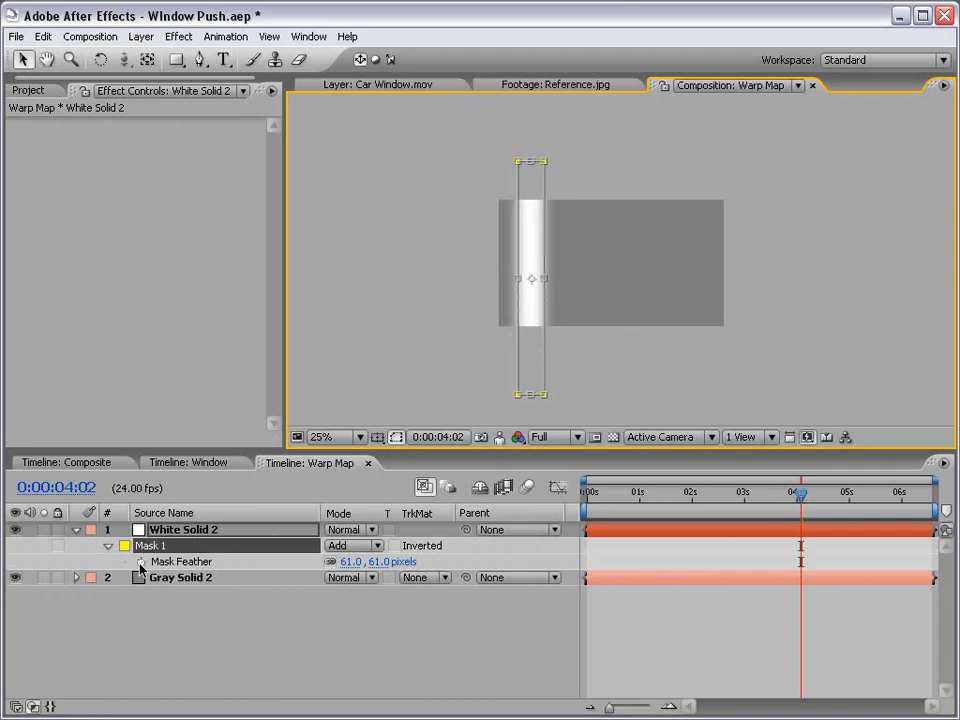
key("m")
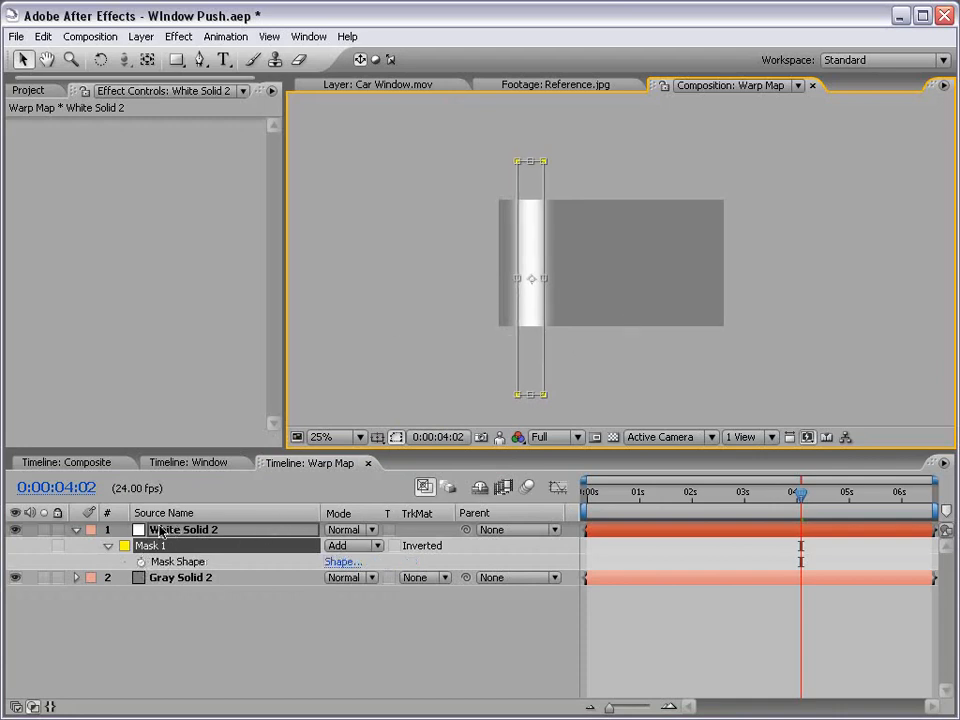
left_click(141, 562)
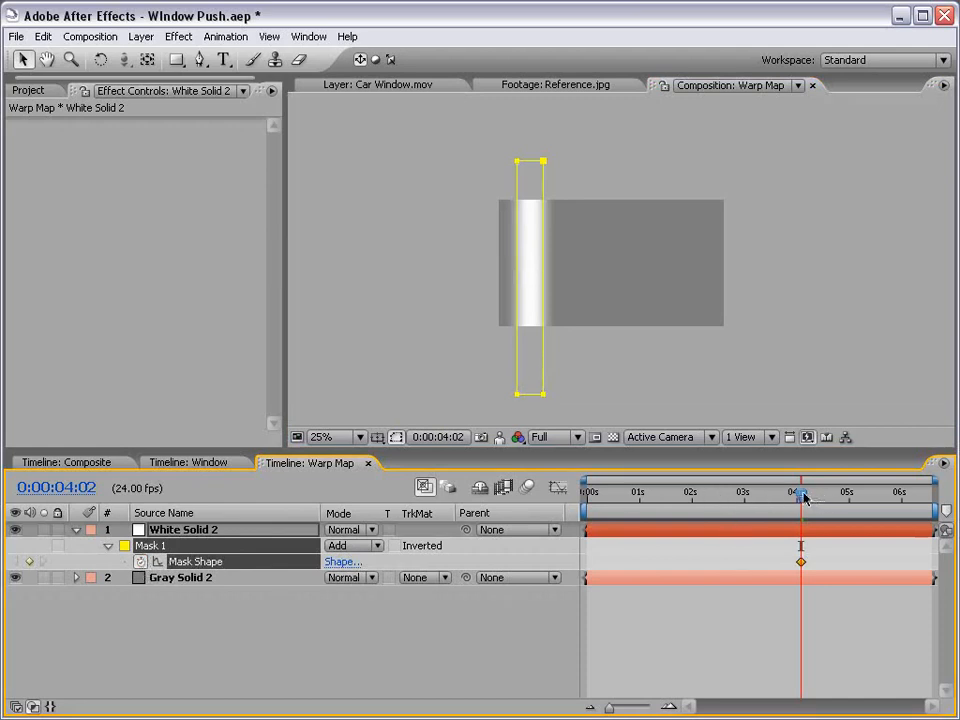
Step: At 0:00:04:12, keyframe the strip mask moved across to near the frame's right edge
left_click_drag(804, 497, 823, 497)
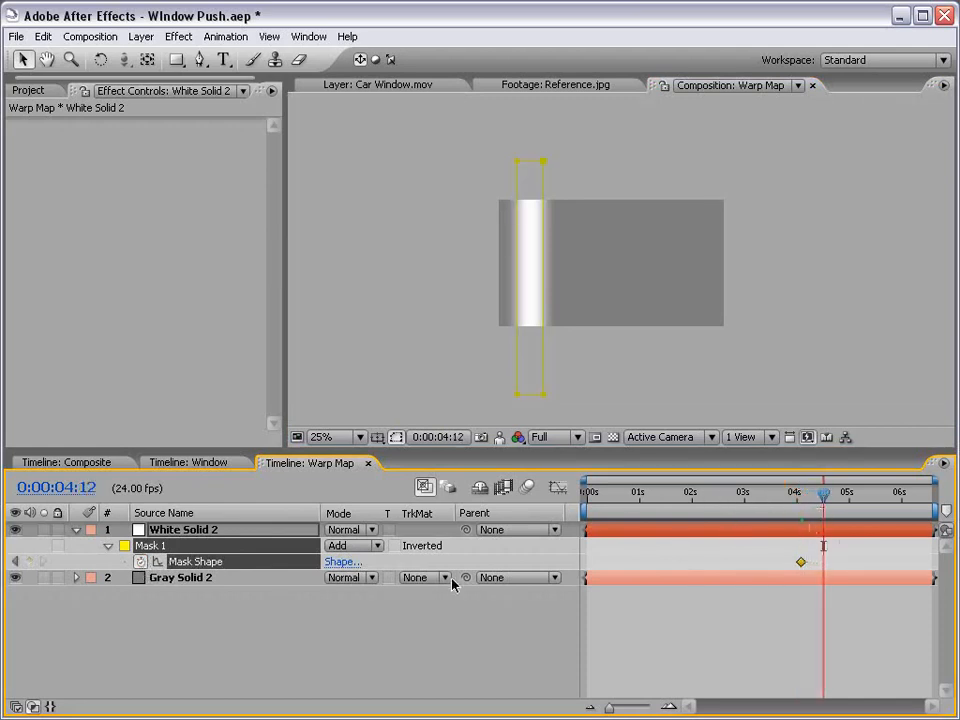
left_click_drag(543, 397, 714, 401)
key("period")
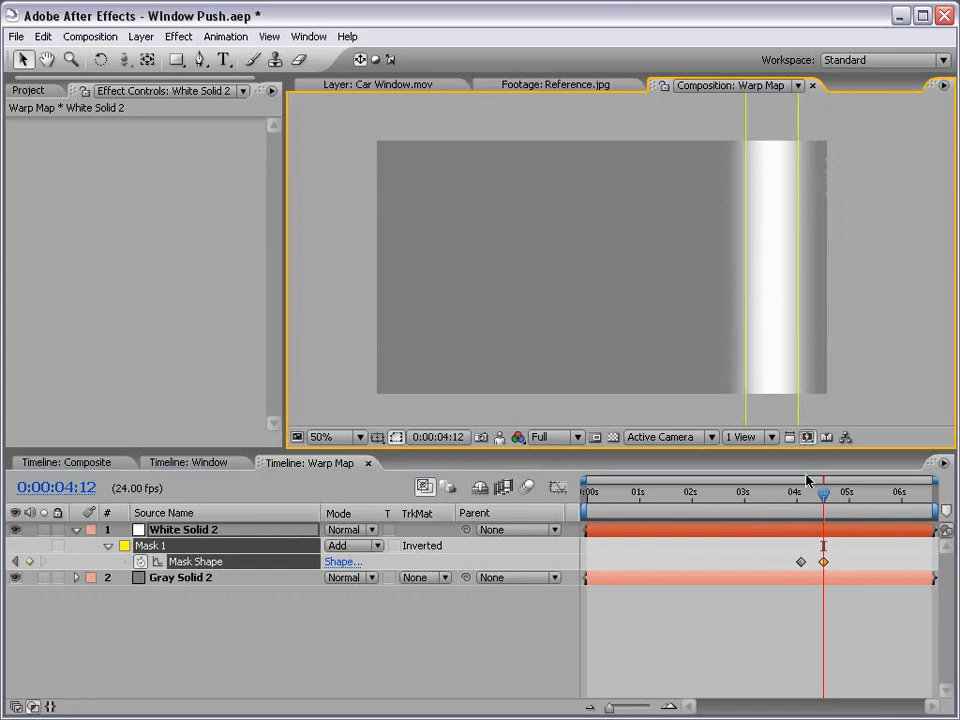
Step: At 0:00:04:02, set the white solid's Opacity to 0% and start keyframing it
left_click_drag(823, 497, 803, 497)
key("t")
key("t")
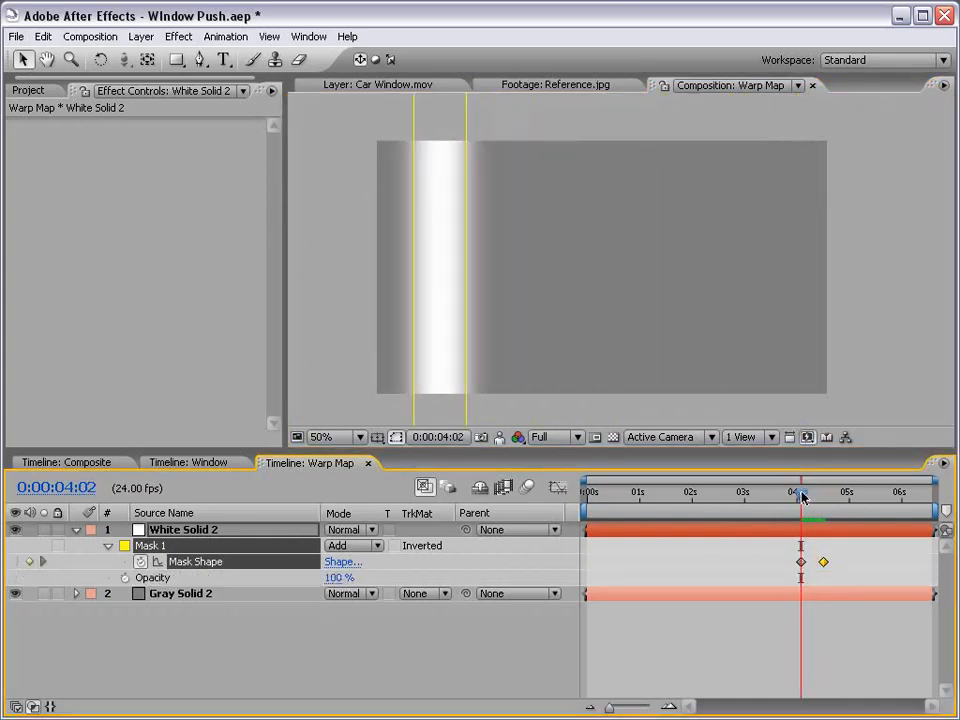
left_click(338, 578)
type("0")
key("Return")
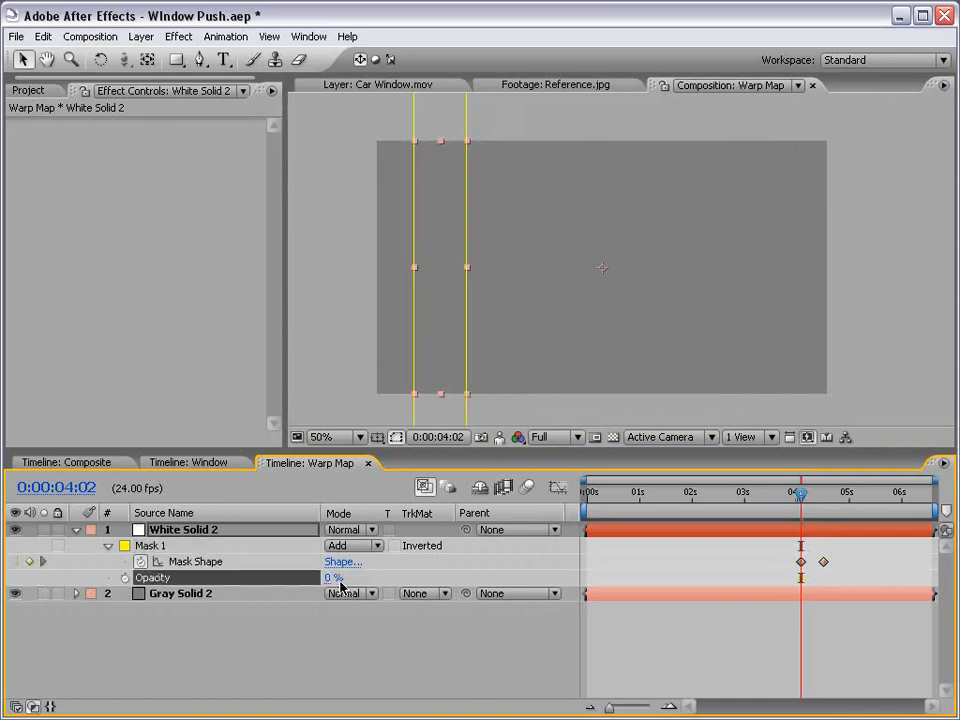
left_click(124, 578)
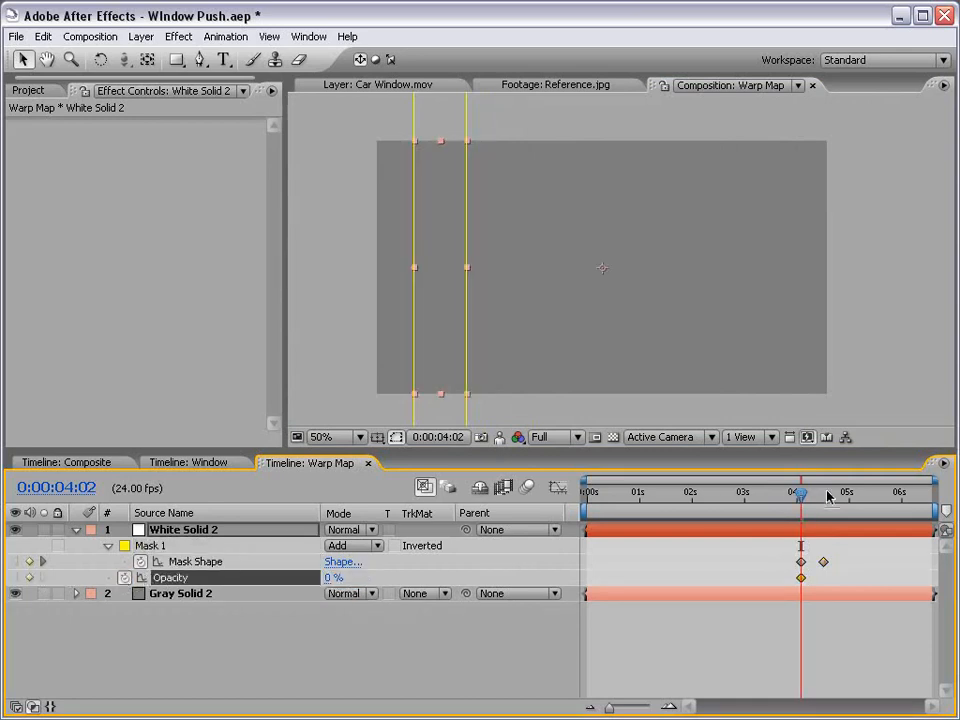
Step: Keyframe the white solid's Opacity at 100% at 0:00:04:06 and back to 0% at 0:00:04:12
left_click_drag(799, 496, 810, 498)
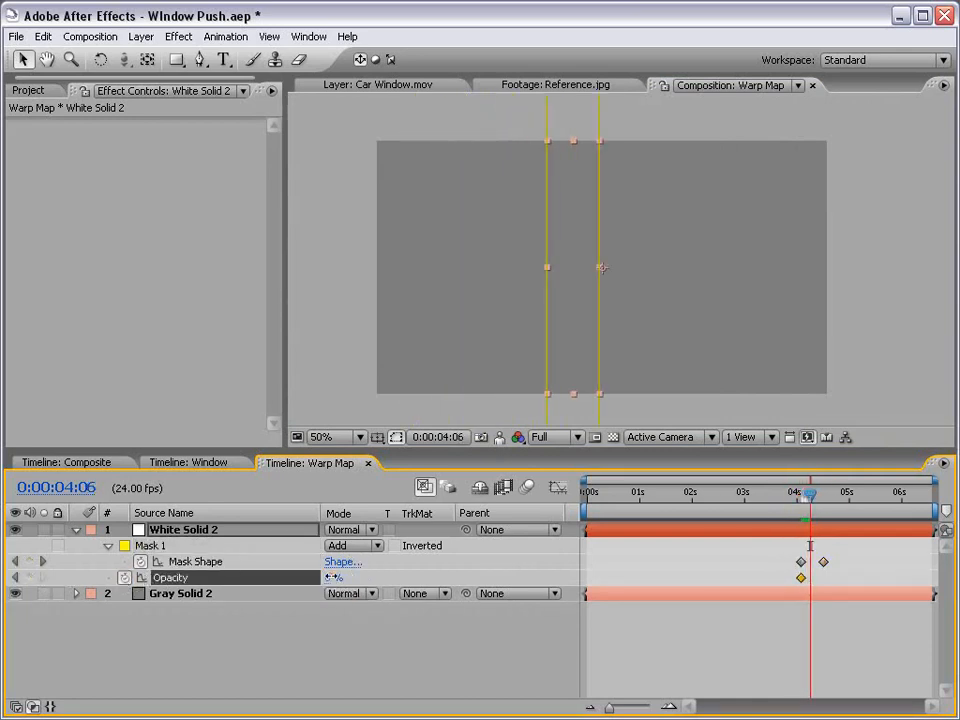
left_click(339, 578)
type("100")
key("Return")
left_click(815, 498)
left_click_drag(815, 498, 822, 497)
left_click(329, 579)
type("0")
key("Return")
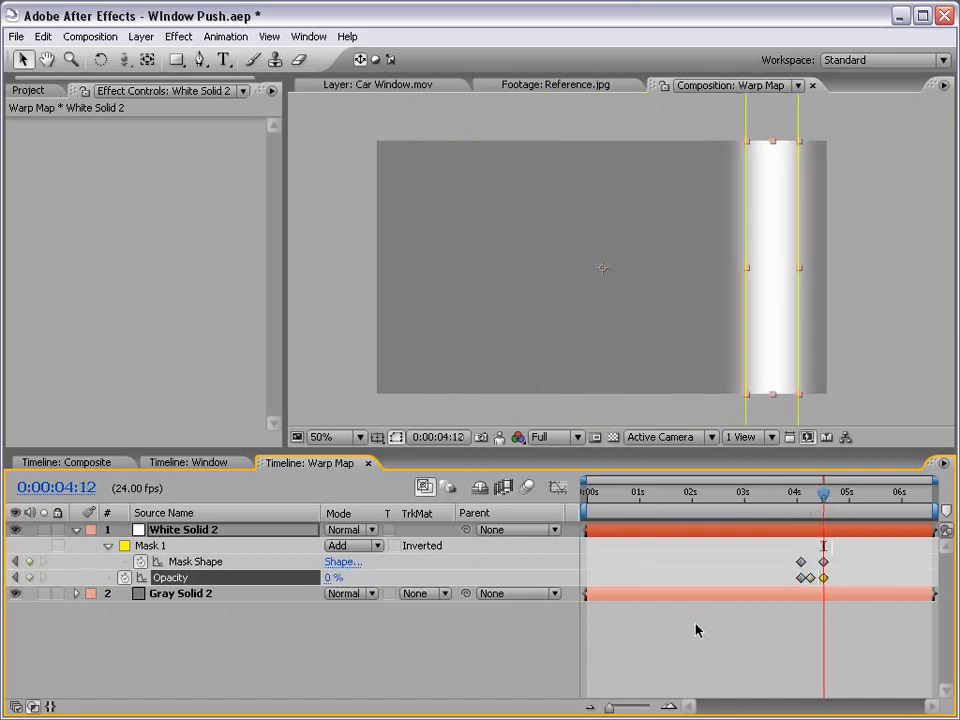
Step: Move the white solid's middle Opacity keyframe one frame later, to 0:00:04:07
key("equal")
key("equal")
left_click_drag(735, 502, 795, 503)
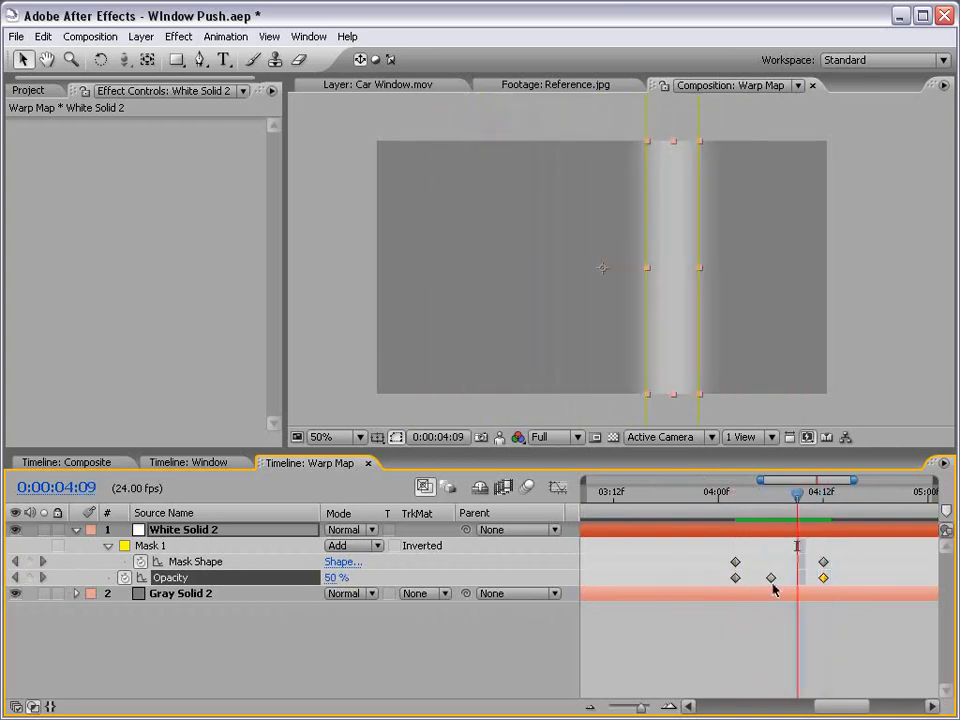
left_click_drag(771, 579, 780, 579)
left_click(765, 648)
Step: Move the first Opacity keyframe one frame earlier and the last one frame later, check the start of the fade, and save the project
left_click(727, 502)
mouse_move(727, 502)
left_mouse_down()
mouse_move(816, 502)
mouse_move(739, 506)
left_mouse_up()
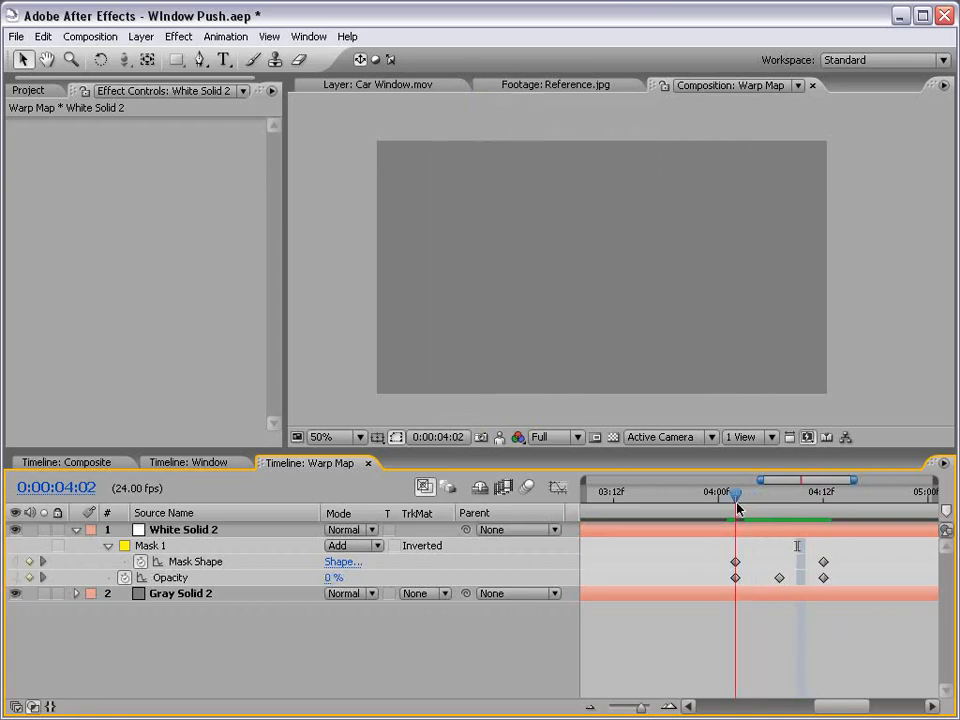
left_click_drag(735, 578, 727, 578)
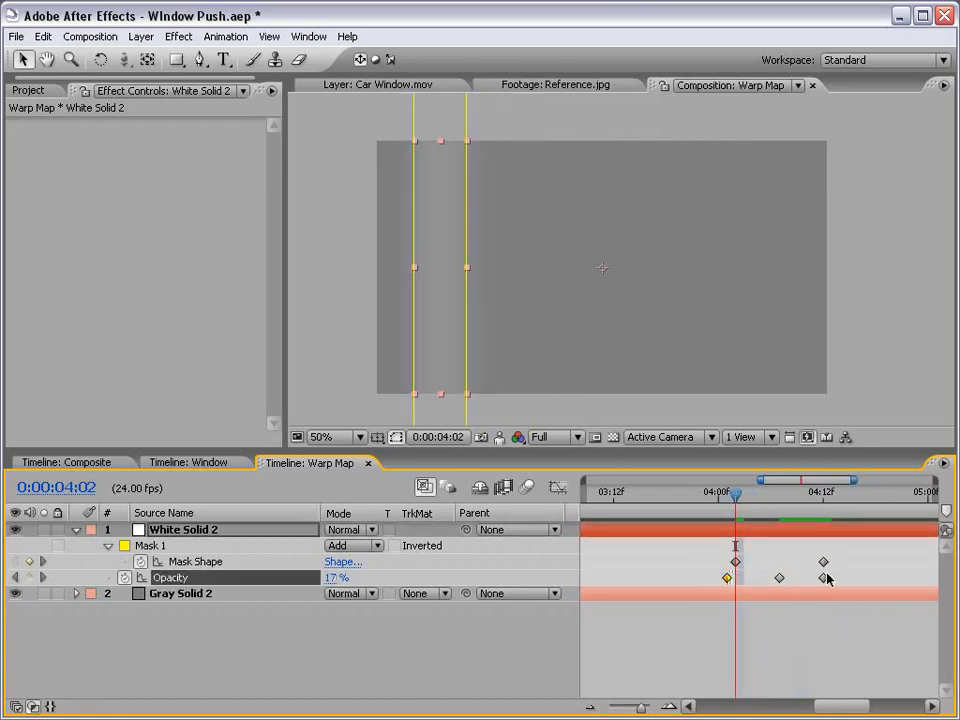
left_click_drag(823, 578, 831, 578)
left_click(799, 645)
mouse_move(737, 507)
left_mouse_down()
mouse_move(727, 497)
mouse_move(828, 497)
mouse_move(727, 497)
left_mouse_up()
key("ctrl+s")
Step: In the Composite composition at 0:00:04:06, set Adjustment Layer 3's Max Vertical Displacement to 0
left_click(158, 462)
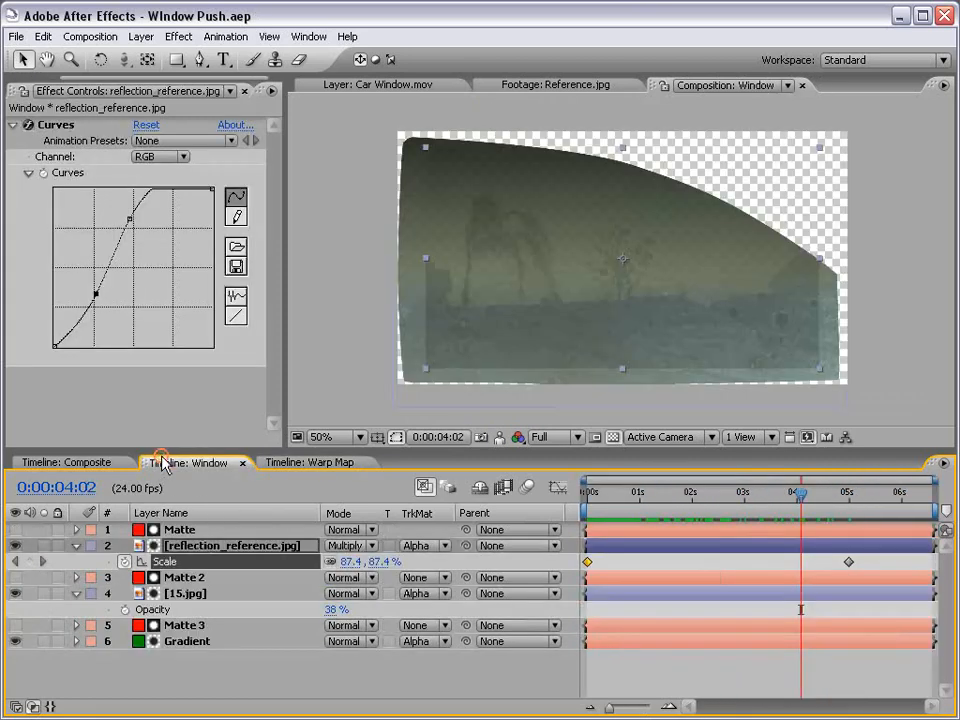
left_click(55, 464)
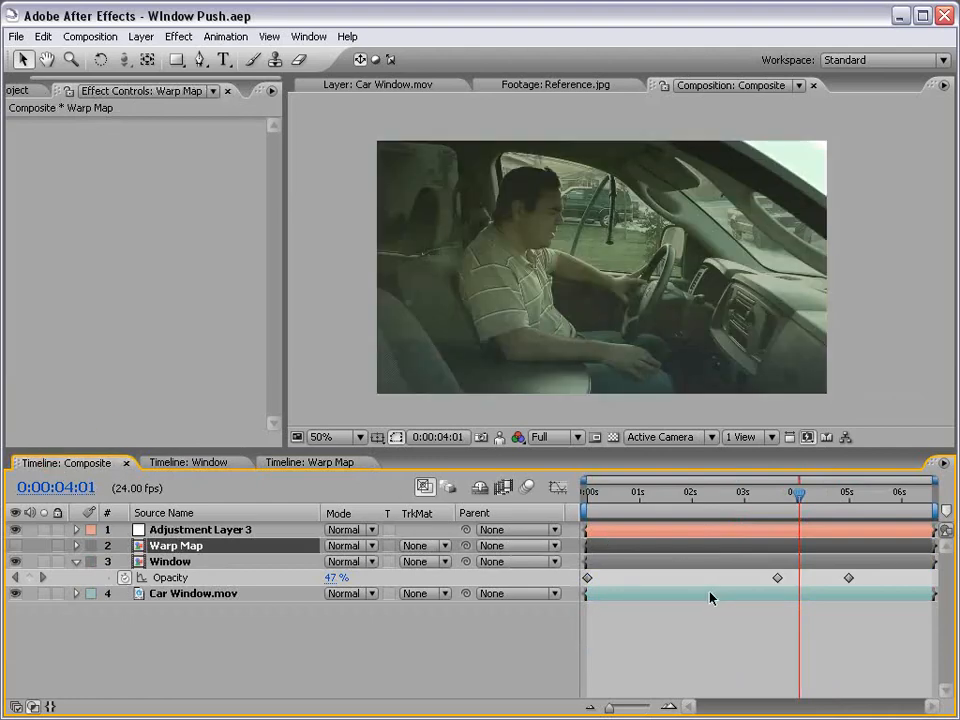
mouse_move(797, 497)
left_mouse_down()
mouse_move(834, 500)
mouse_move(790, 500)
mouse_move(810, 495)
left_mouse_up()
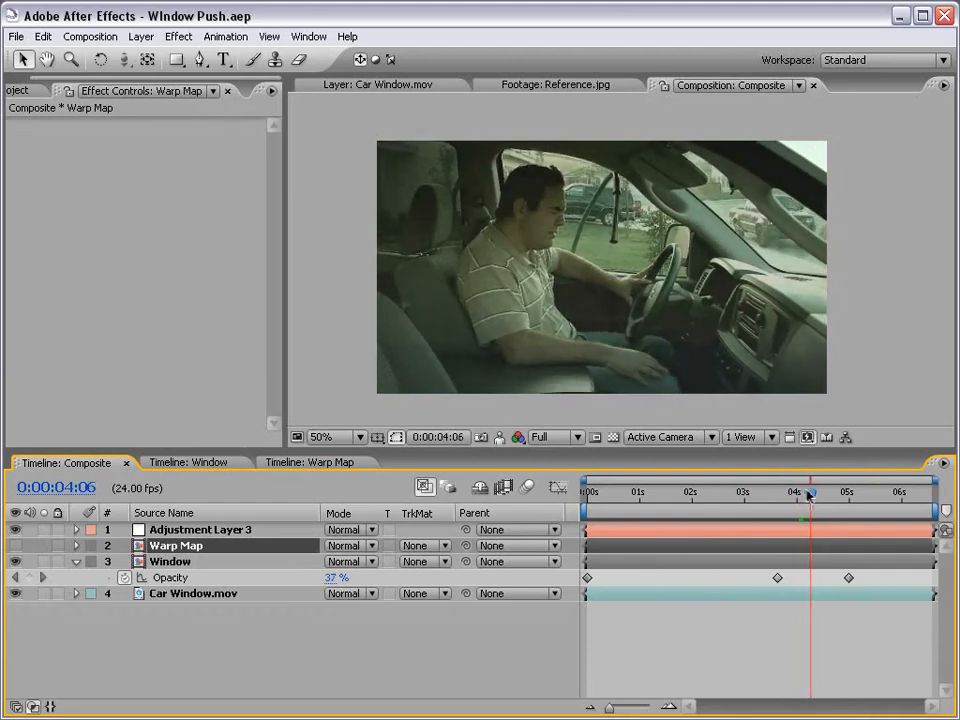
left_click(200, 529)
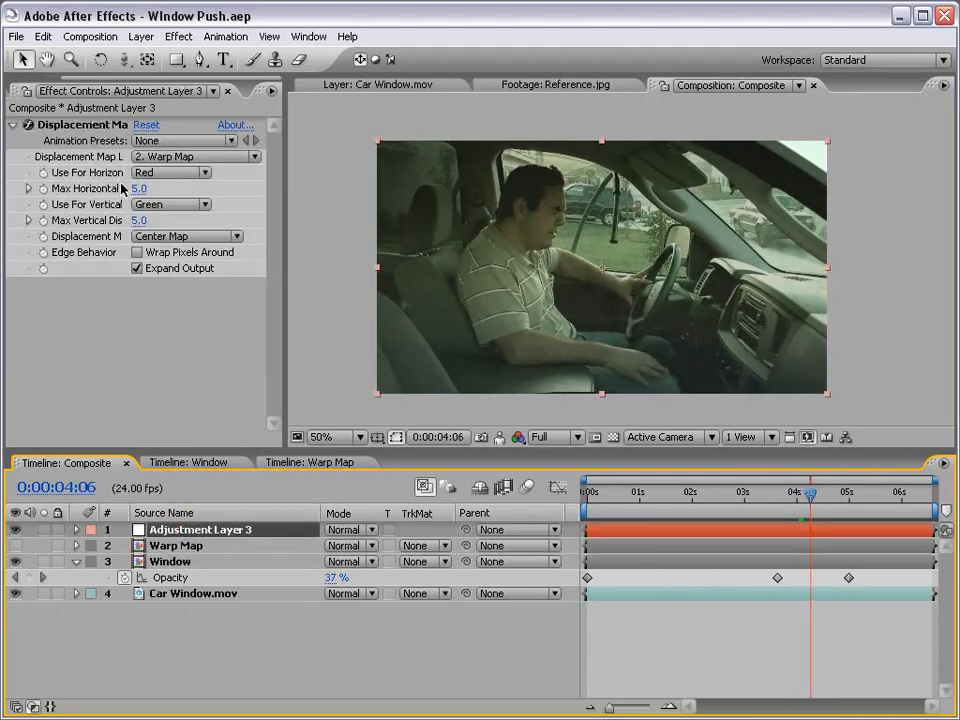
left_click(138, 220)
type("0")
key("Return")
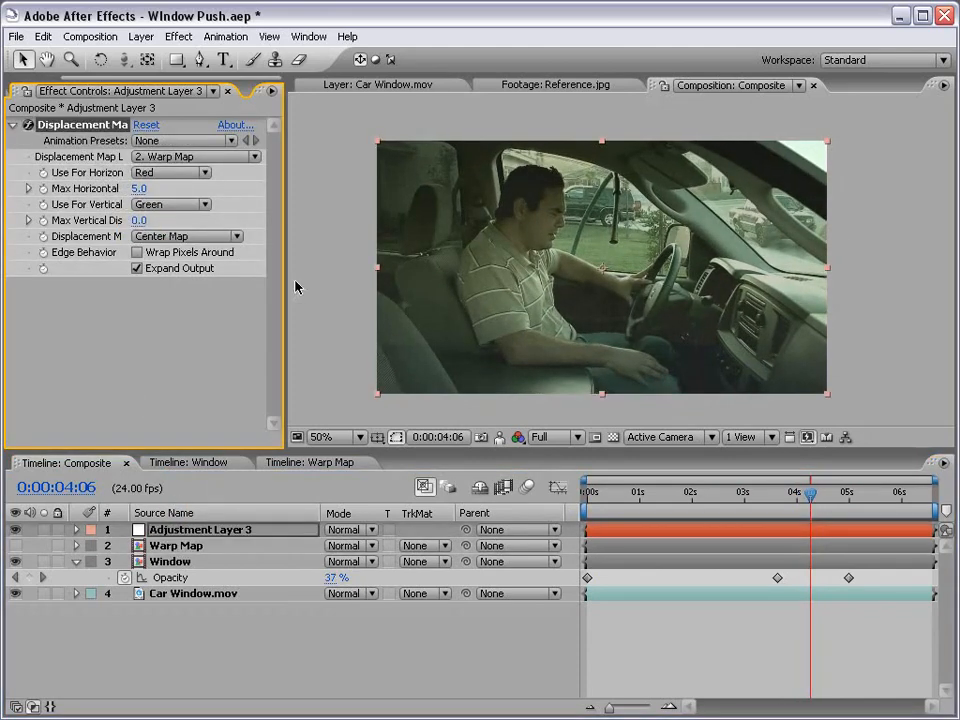
Step: Try a stronger Max Vertical Displacement on the adjustment layer and restore it to 0
mouse_move(138, 220)
left_mouse_down()
mouse_move(190, 221)
mouse_move(145, 233)
left_mouse_up()
left_click(141, 220)
type("0")
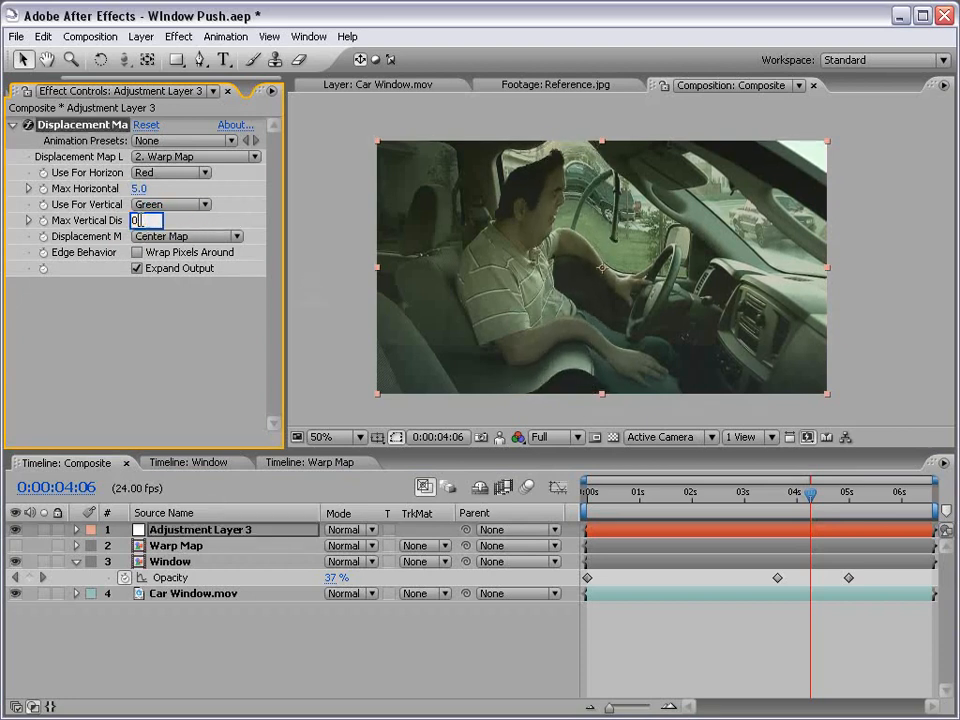
key("Return")
Step: Try different Max Horizontal Displacement strengths, including 15, and settle on -10
mouse_move(138, 188)
left_mouse_down()
mouse_move(150, 189)
mouse_move(122, 189)
left_mouse_up()
left_click(143, 189)
type("15")
key("Return")
left_click(141, 189)
type("-10")
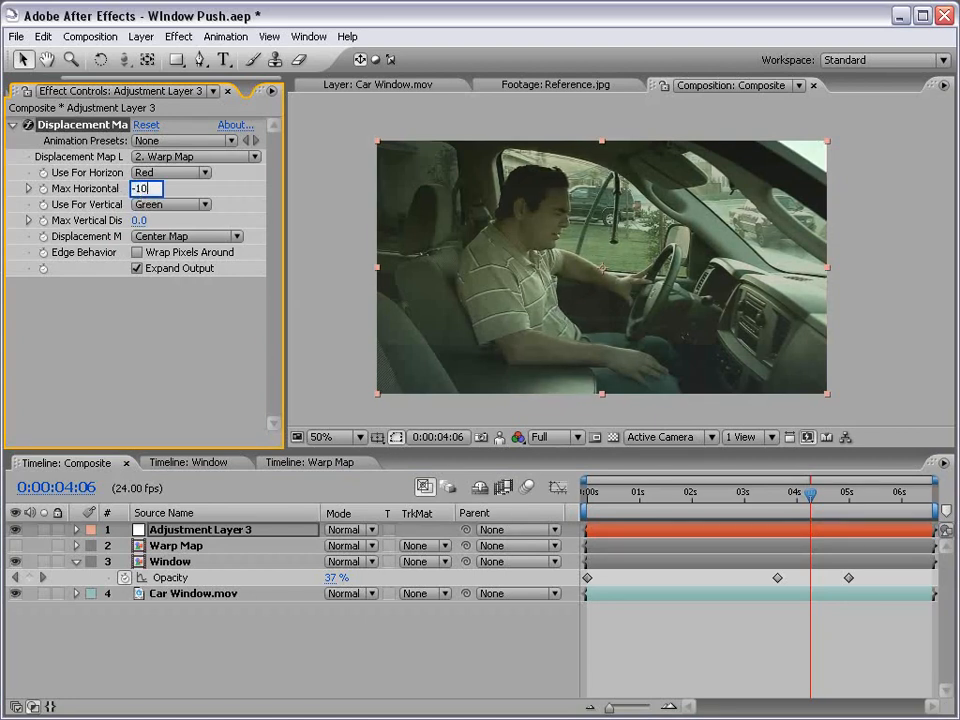
key("Return")
Step: Scrub through the moment the camera passes the glass and play back the composite to review the warp
left_click_drag(774, 496, 799, 500)
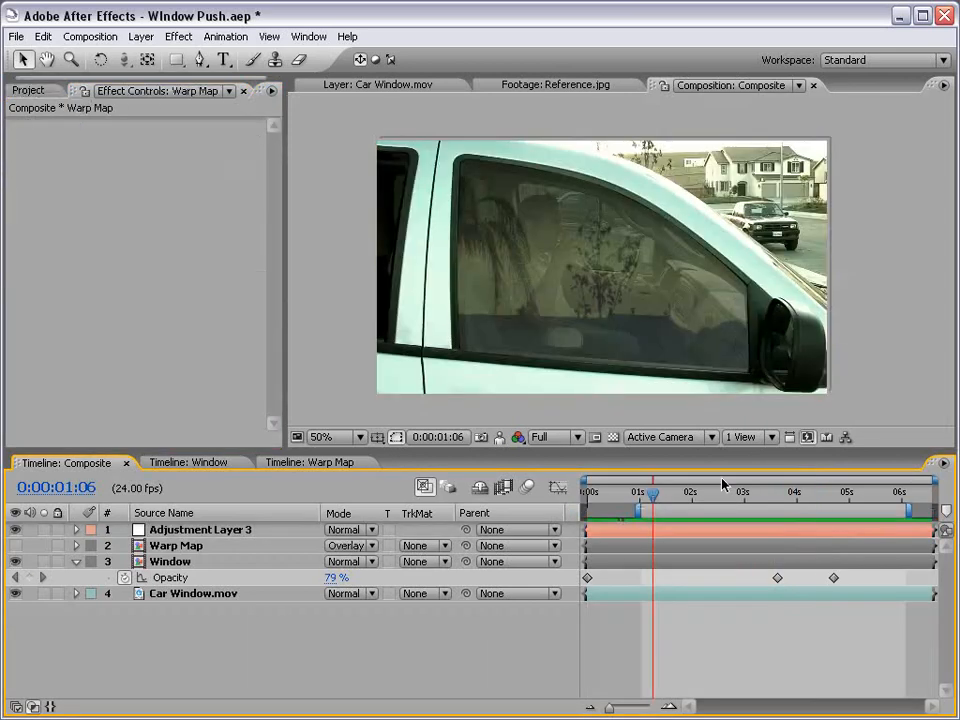
key("space")
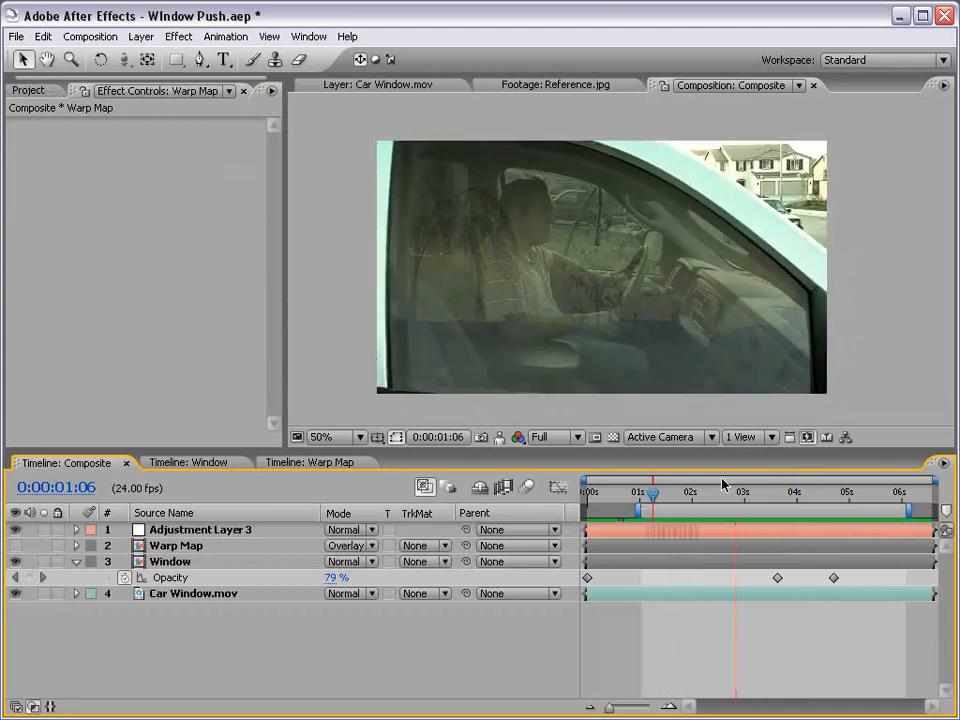